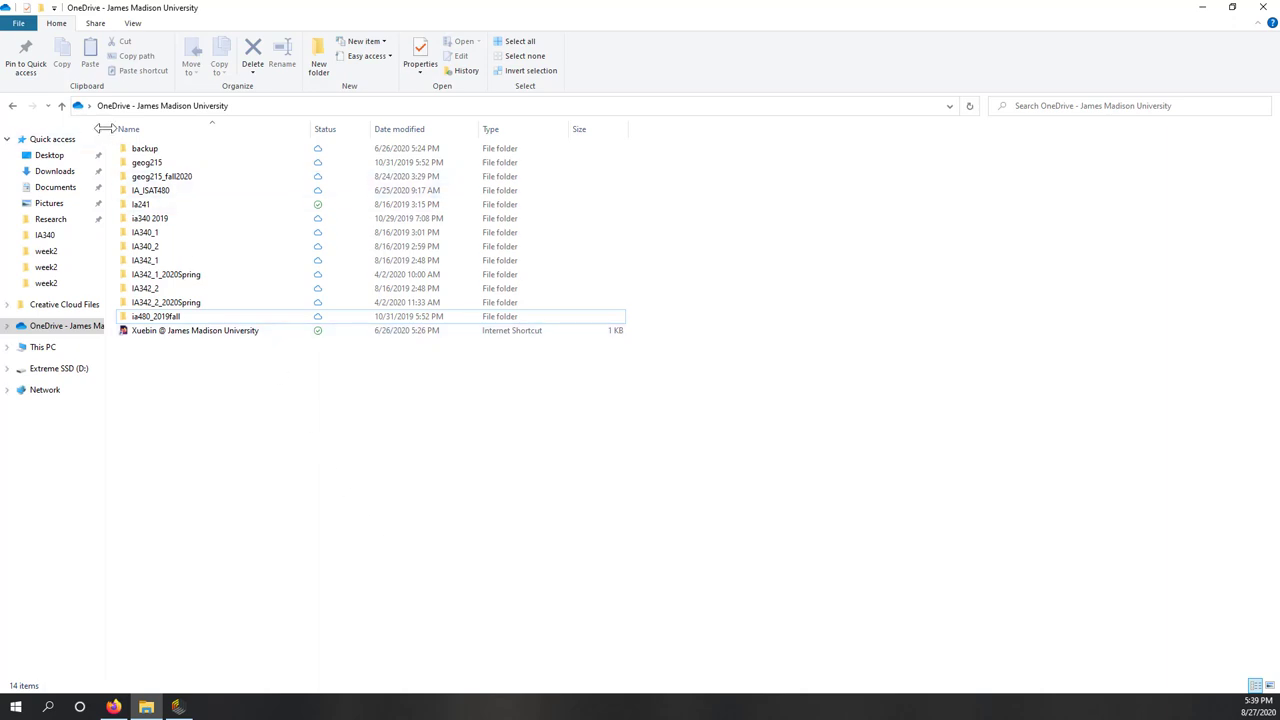
Widen the navigation pane, create a folder named IA480_2020Fall in the James Madison University OneDrive, and open it
left_click_drag(104, 128, 187, 130)
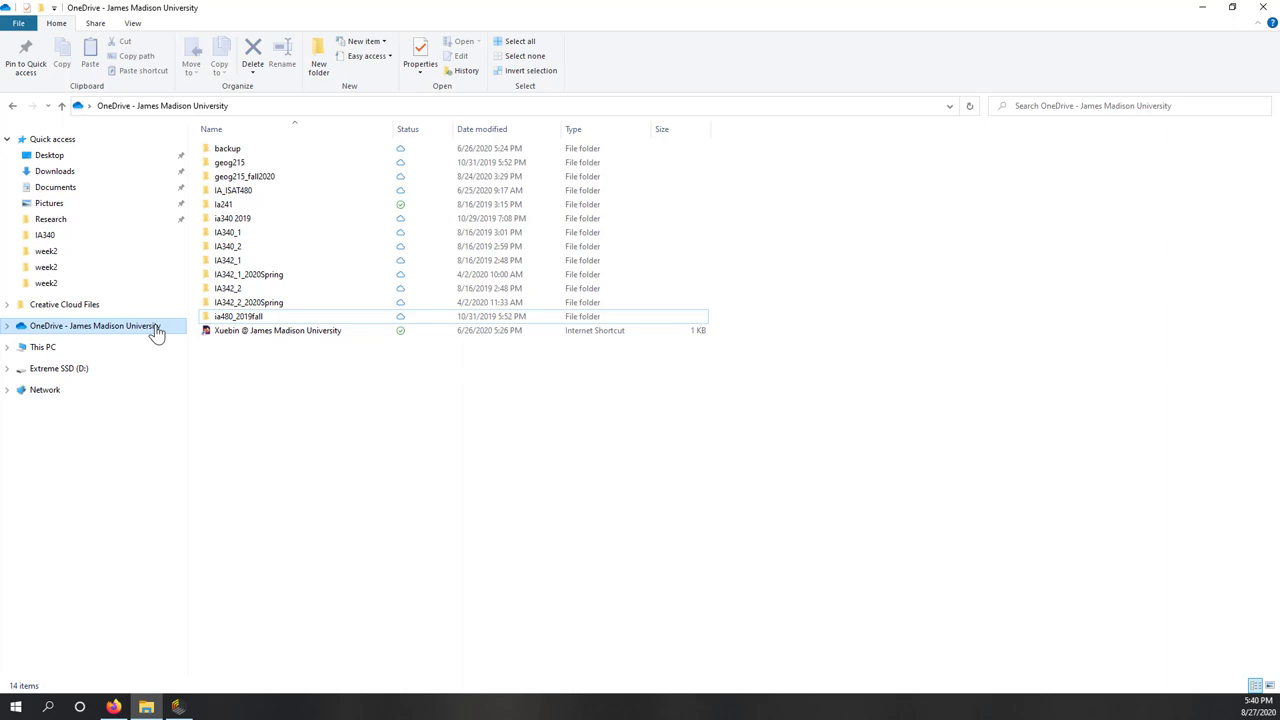
right_click(304, 408)
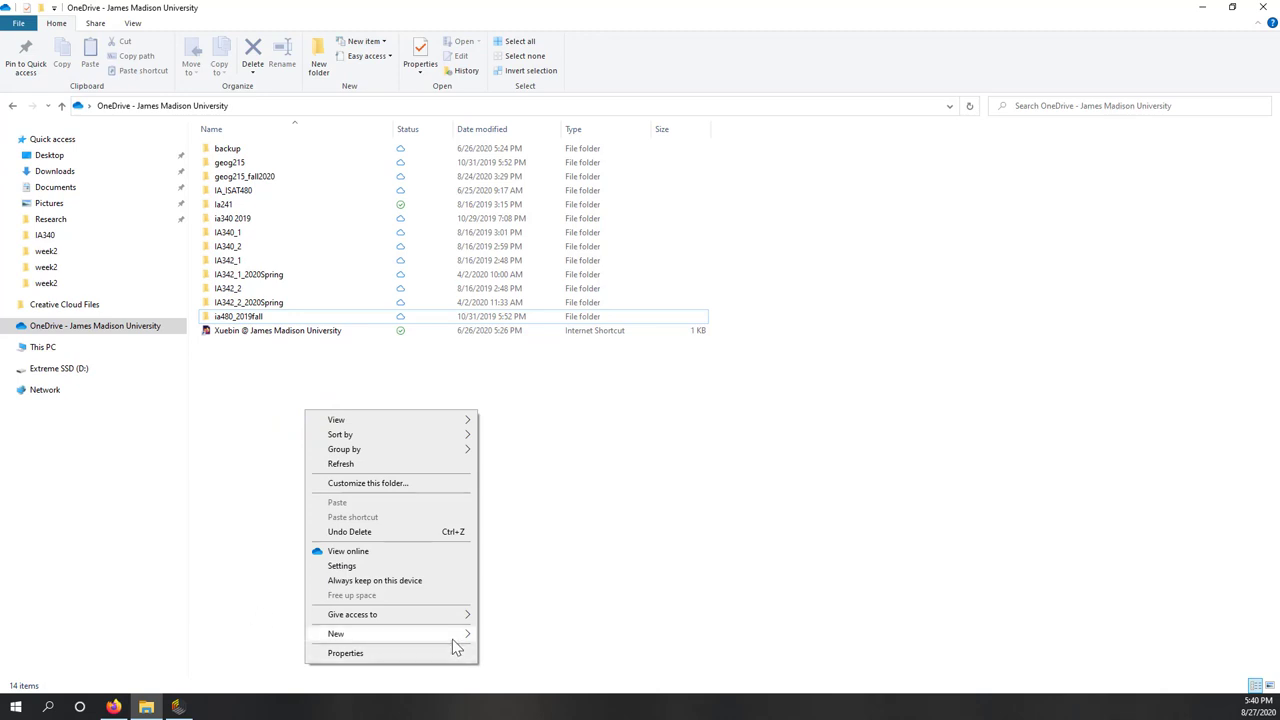
mouse_move(455, 638)
left_click(550, 467)
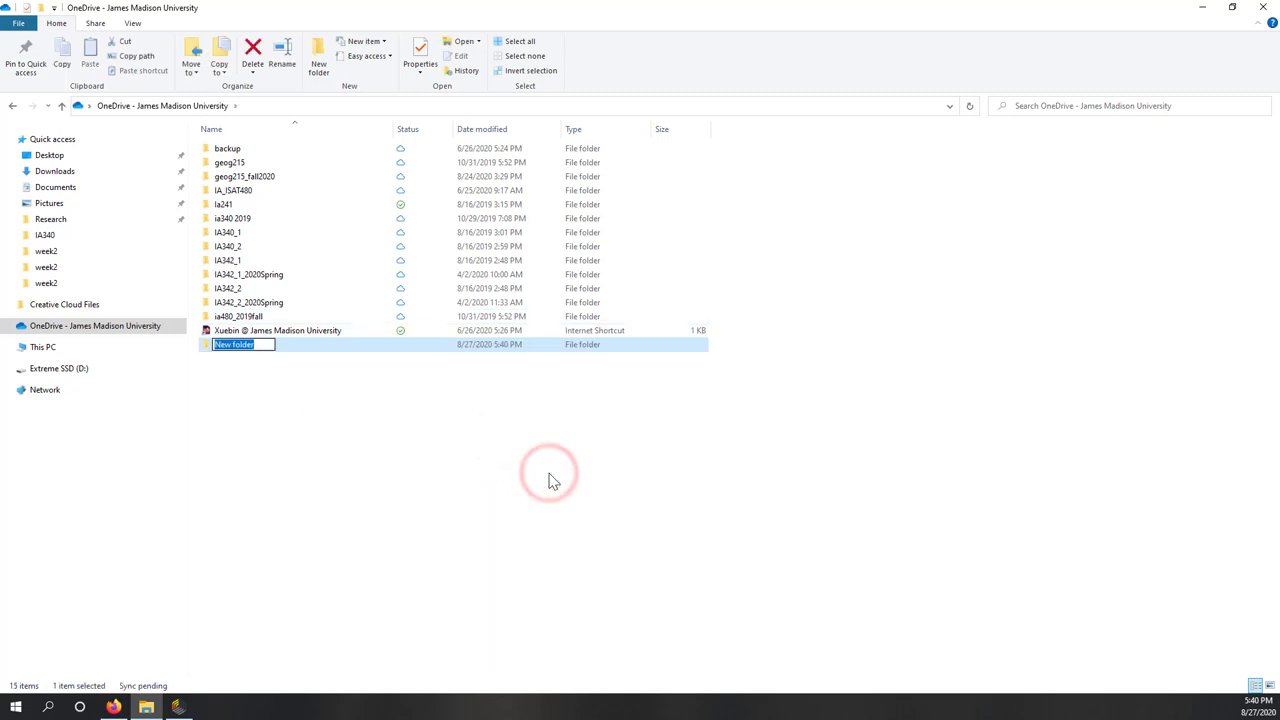
type("IA480")
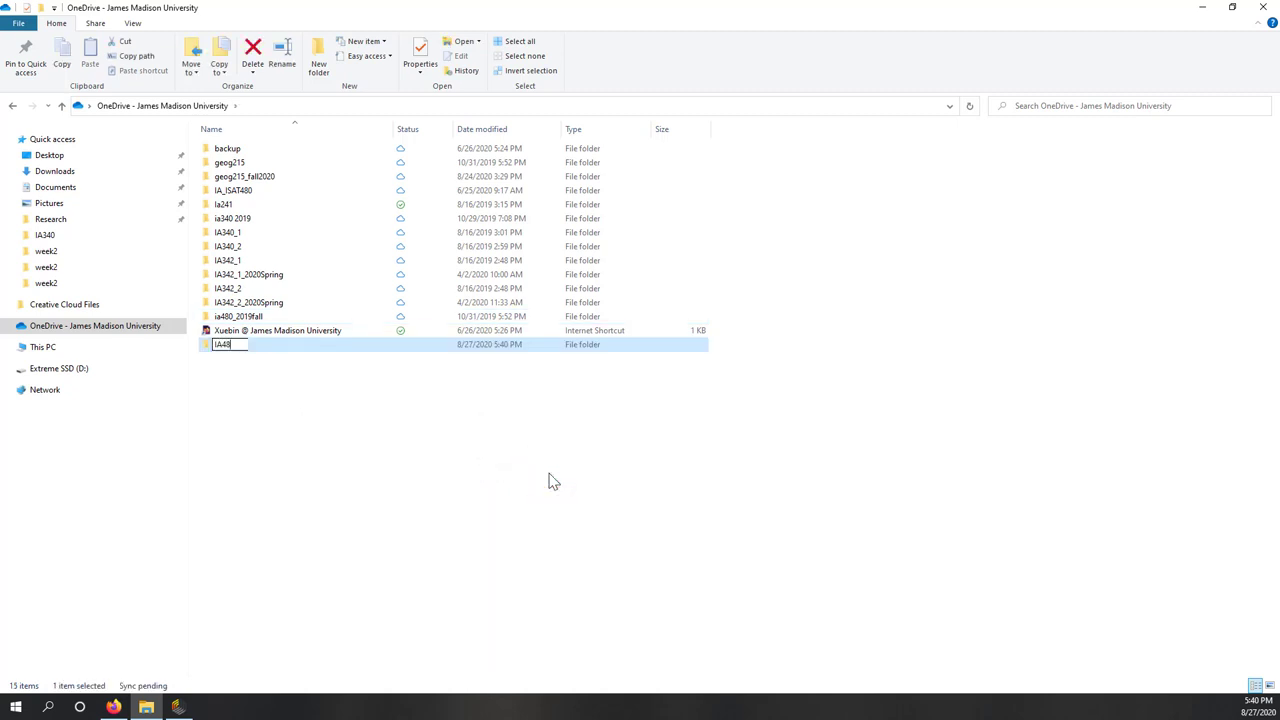
type("_2020Fall")
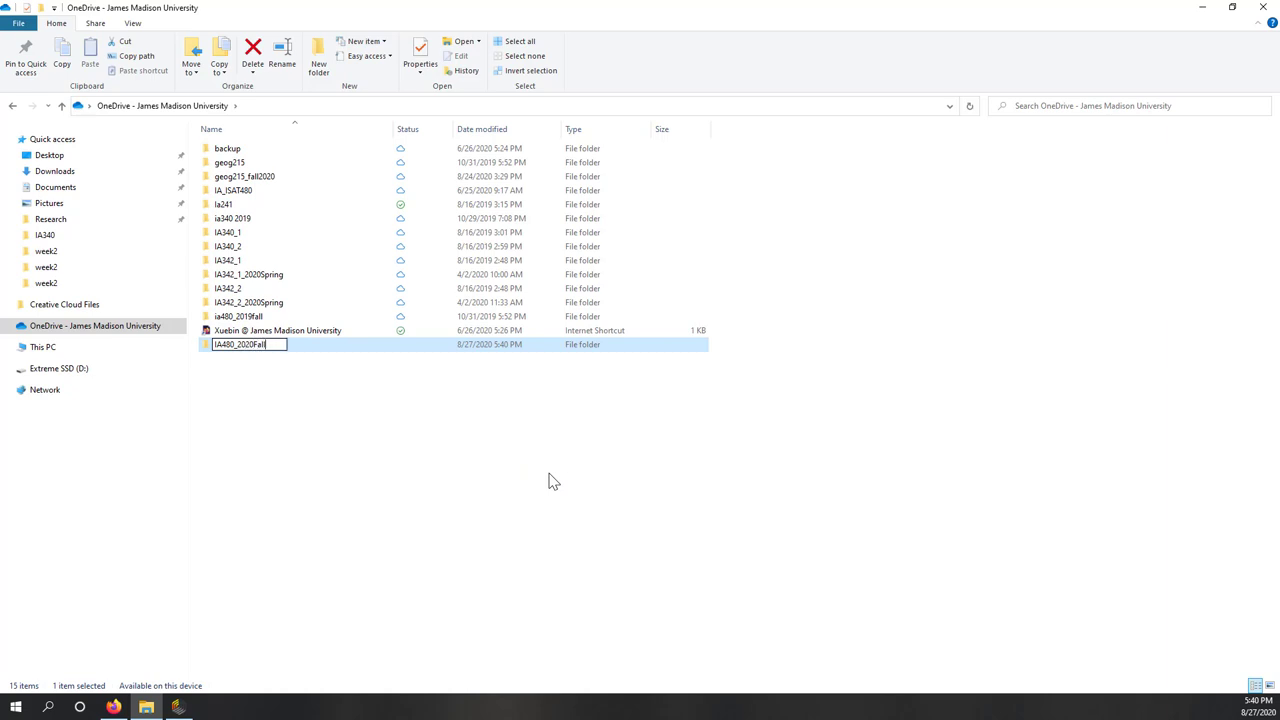
key("Return")
key("Return")
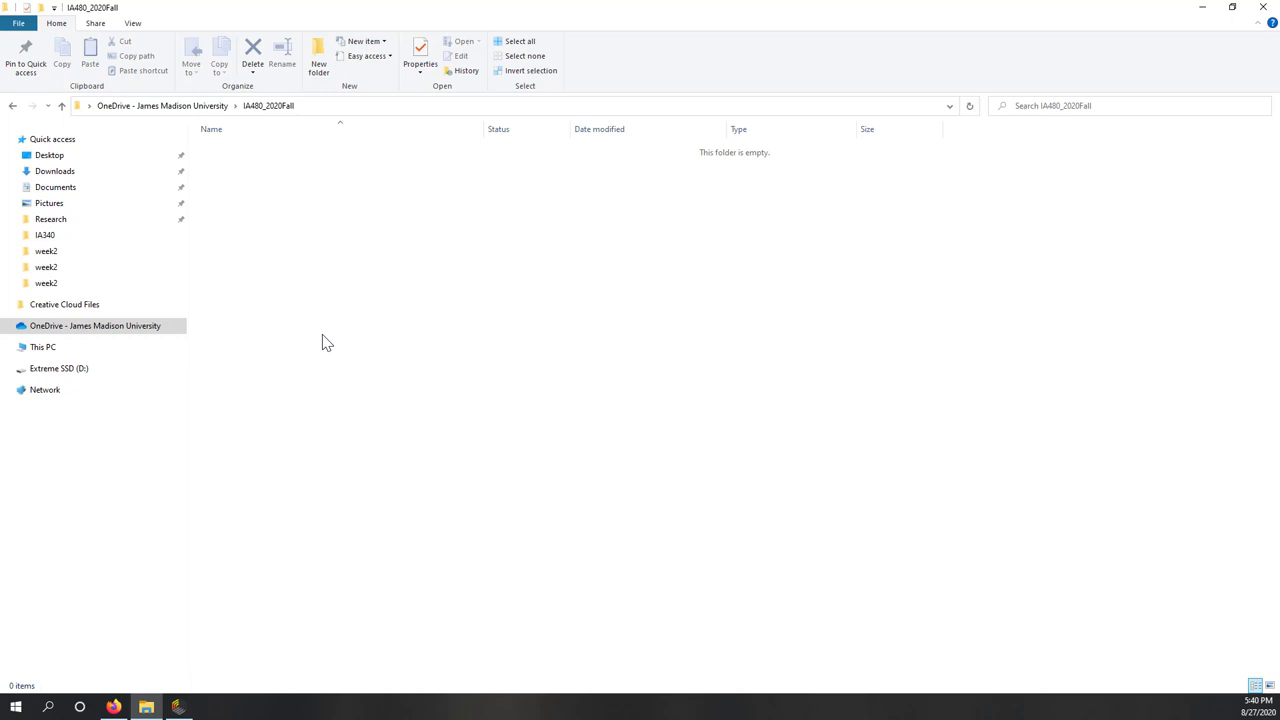
Create a subfolder named rapidminer inside the IA480_2020Fall folder
right_click(296, 229)
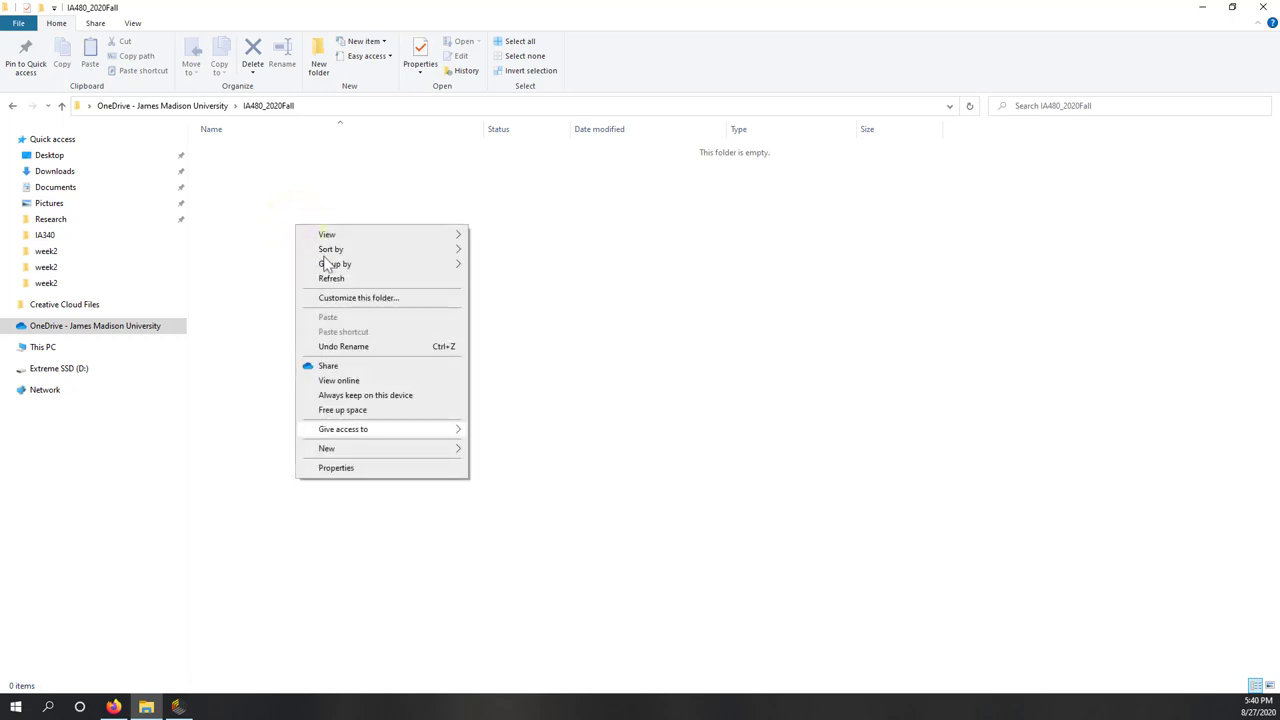
left_click(492, 449)
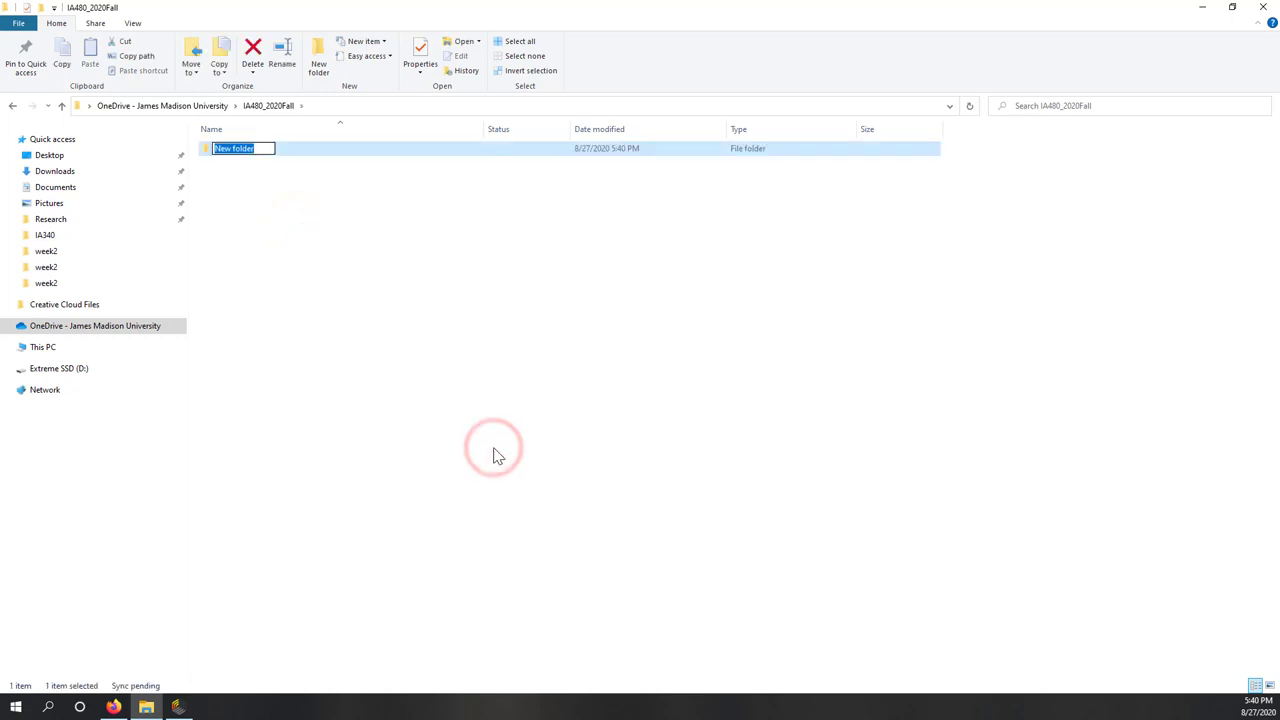
type("rapidminer")
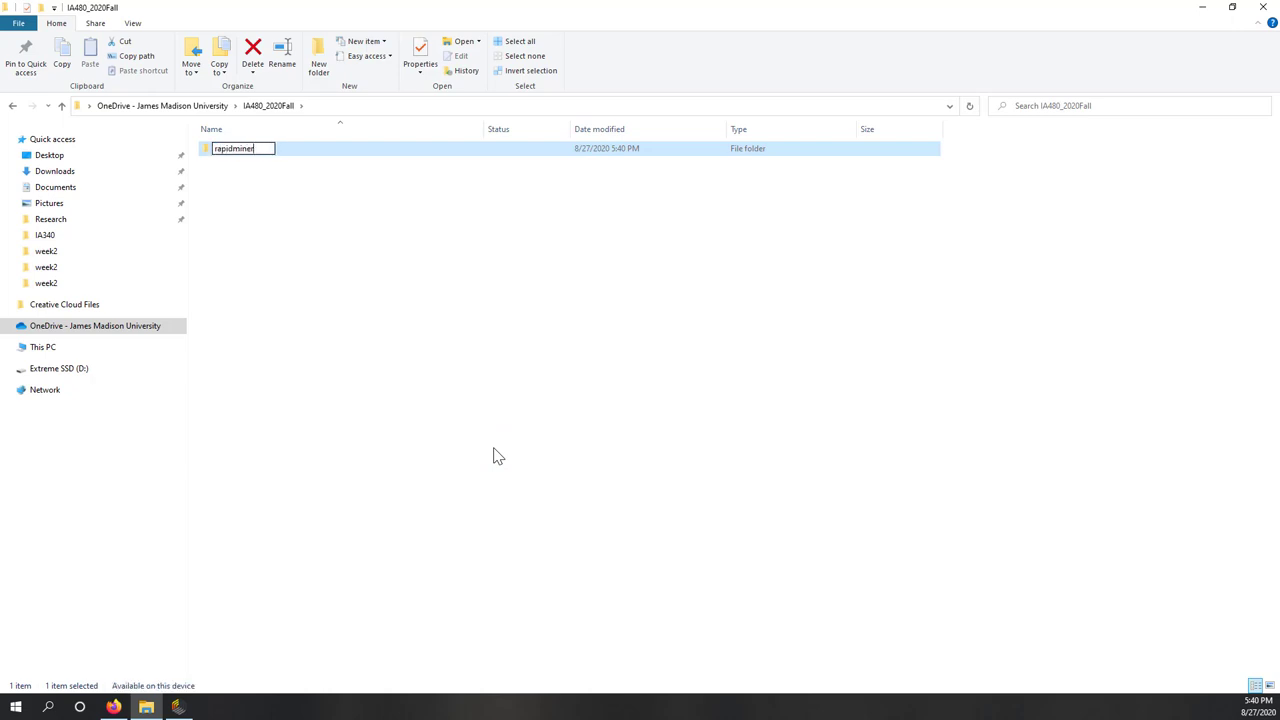
key("Return")
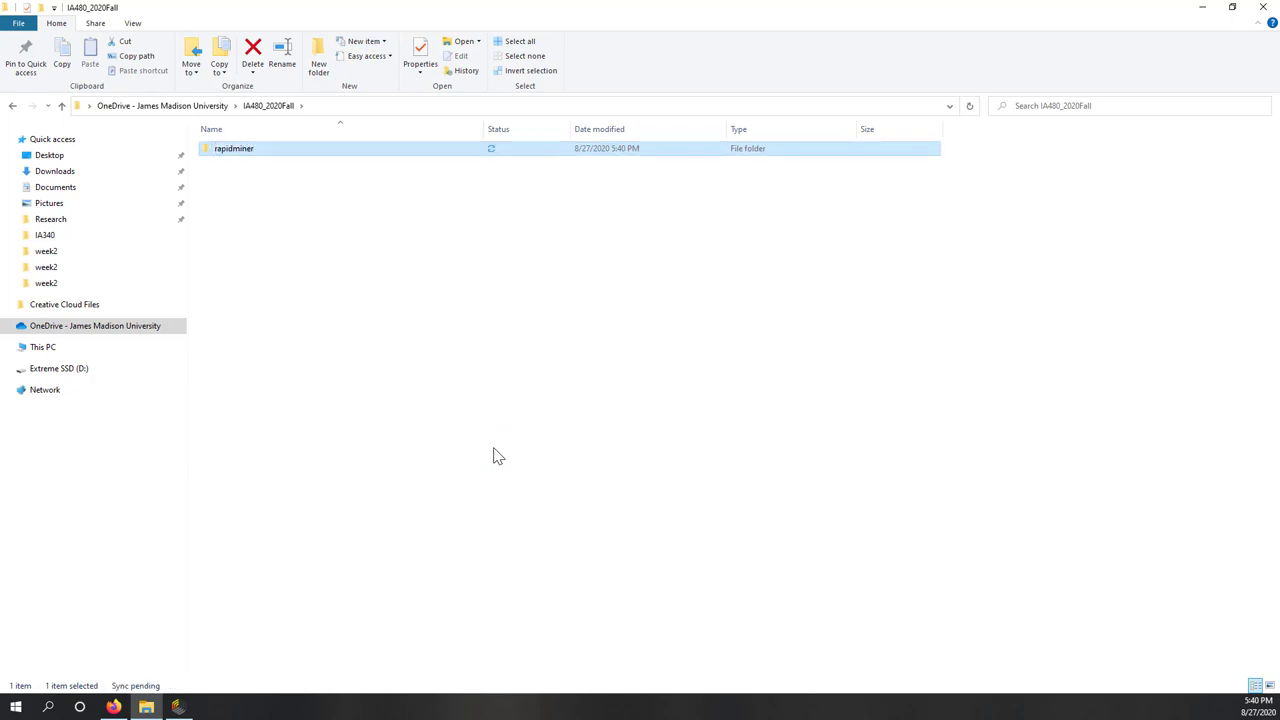
Open the rapidminer folder and copy its full folder path
double_click(268, 155)
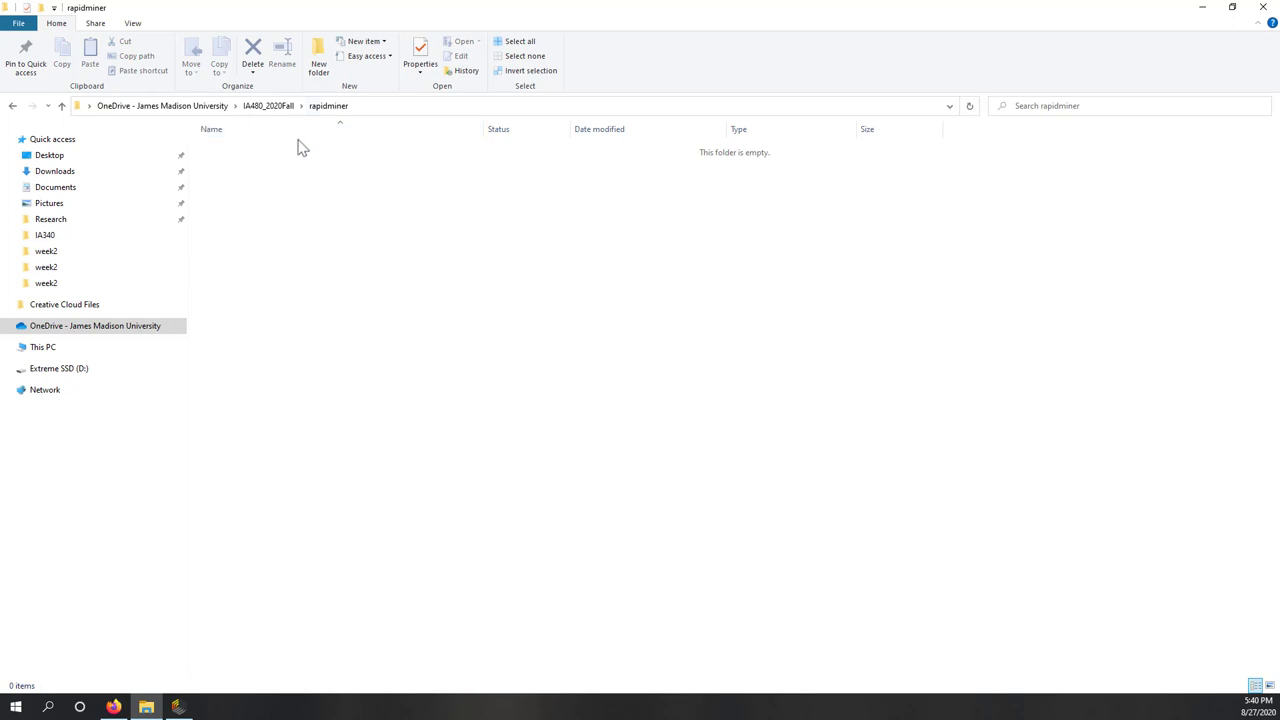
left_click(438, 106)
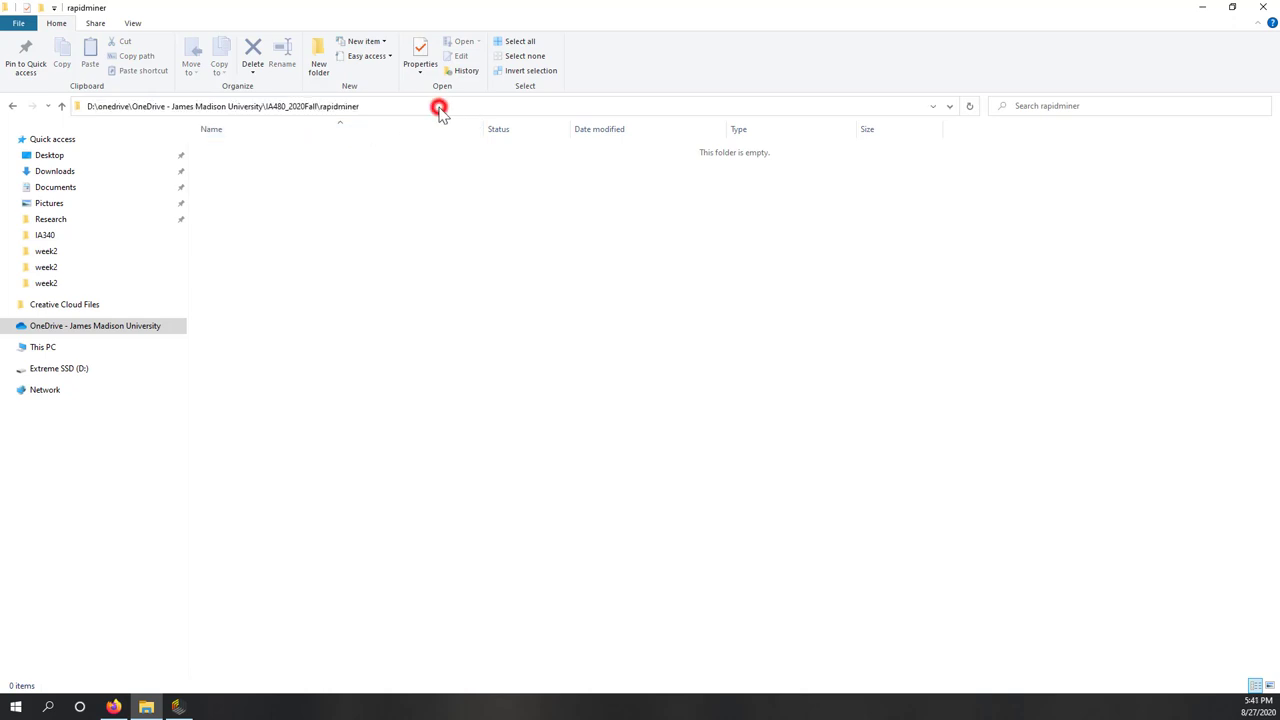
right_click(440, 107)
left_click(470, 151)
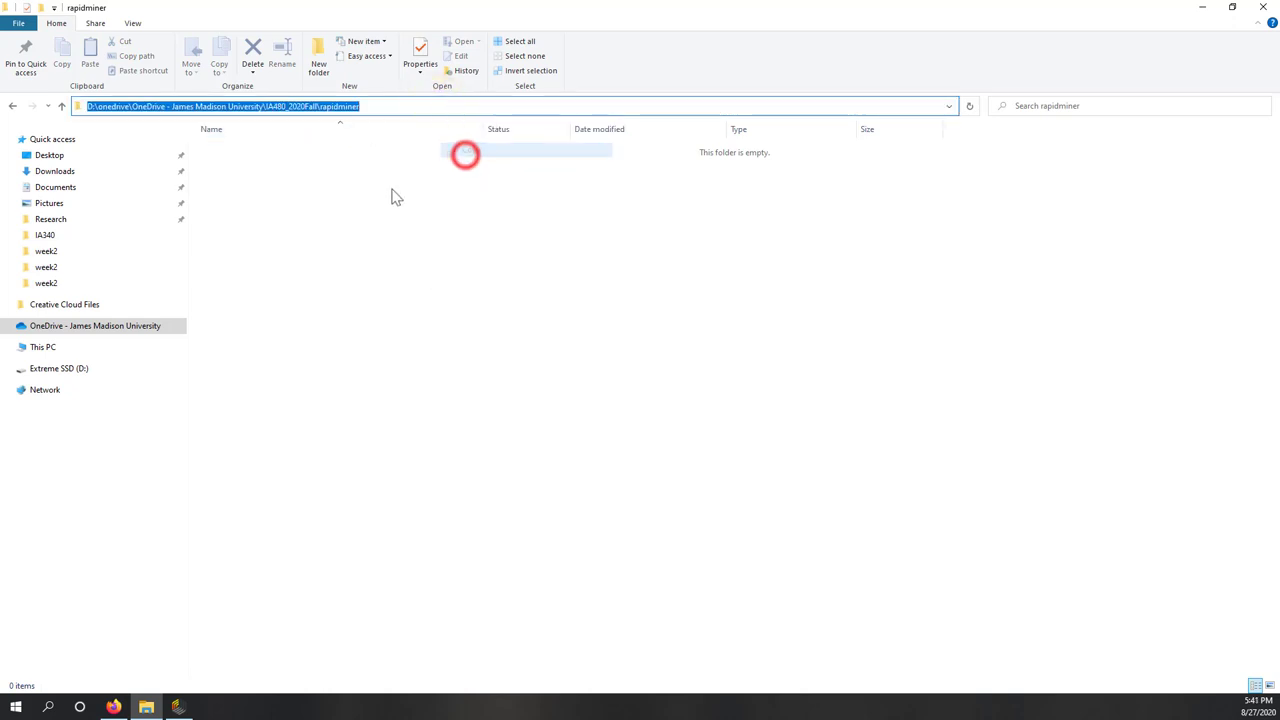
left_click(383, 194)
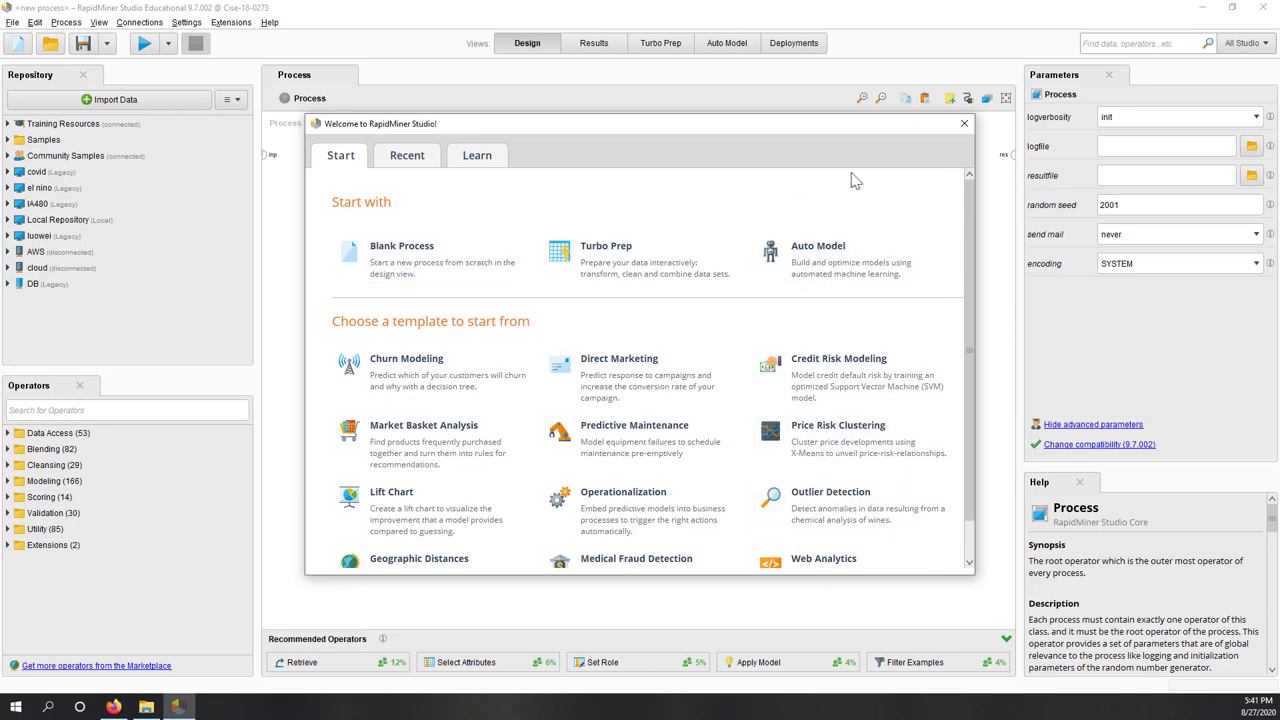
Dismiss the welcome dialog, check the installed version in the About RapidMiner Studio information, and close it
left_click(964, 123)
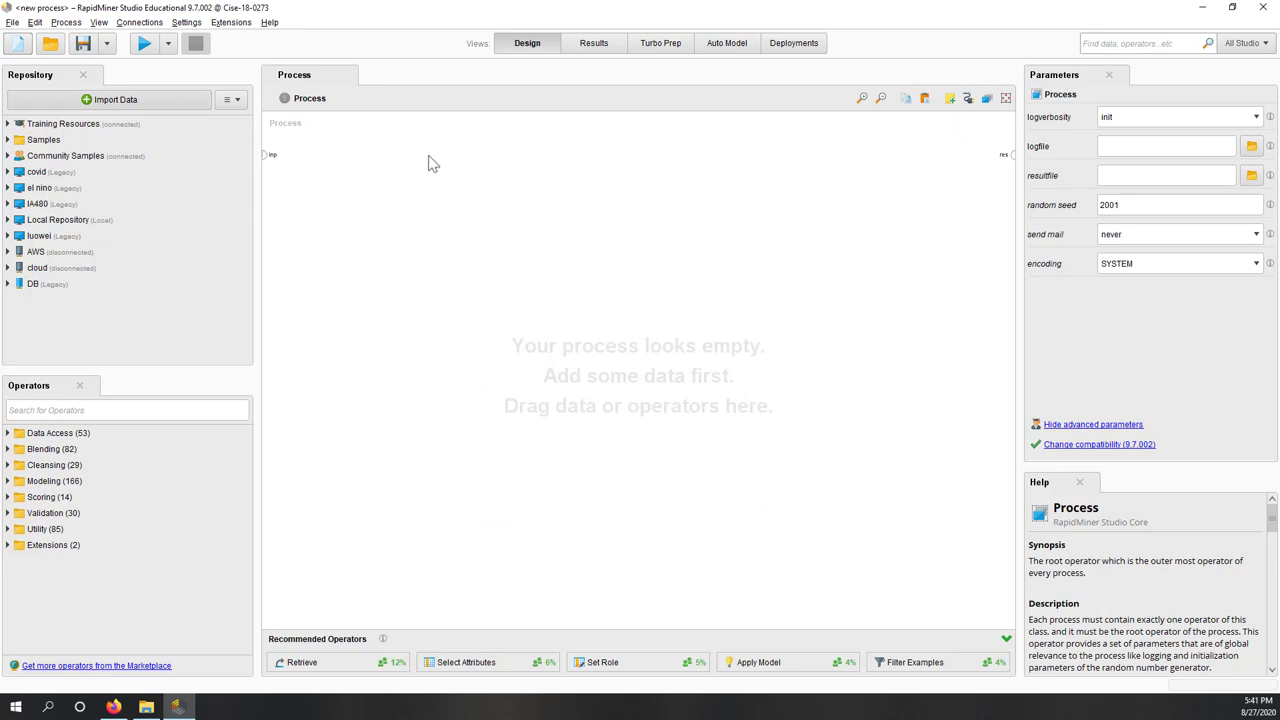
left_click(269, 23)
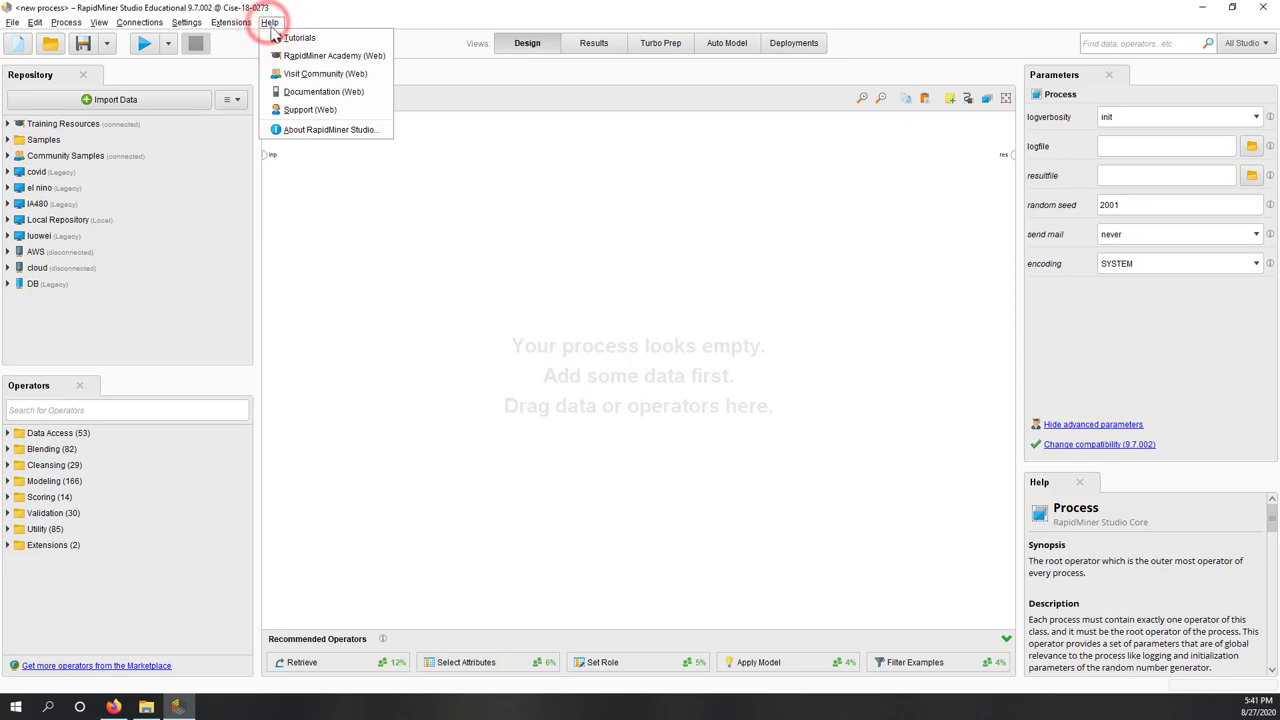
left_click(330, 130)
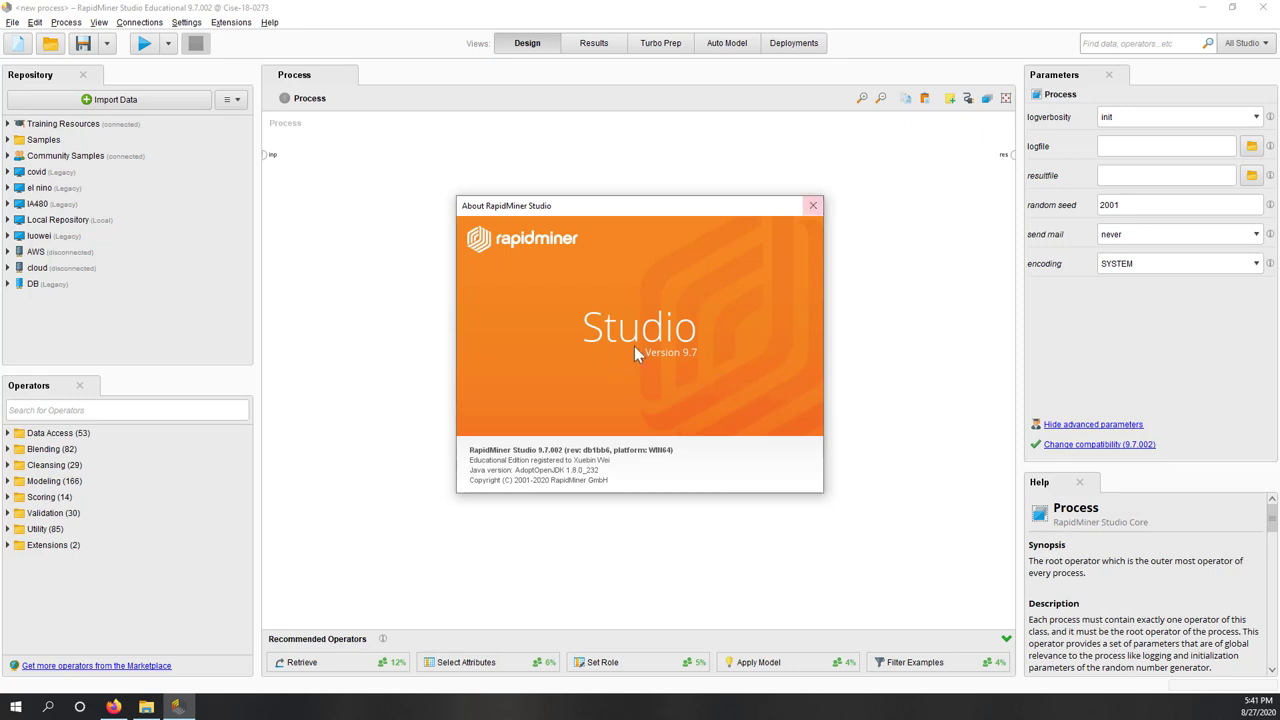
left_click(813, 206)
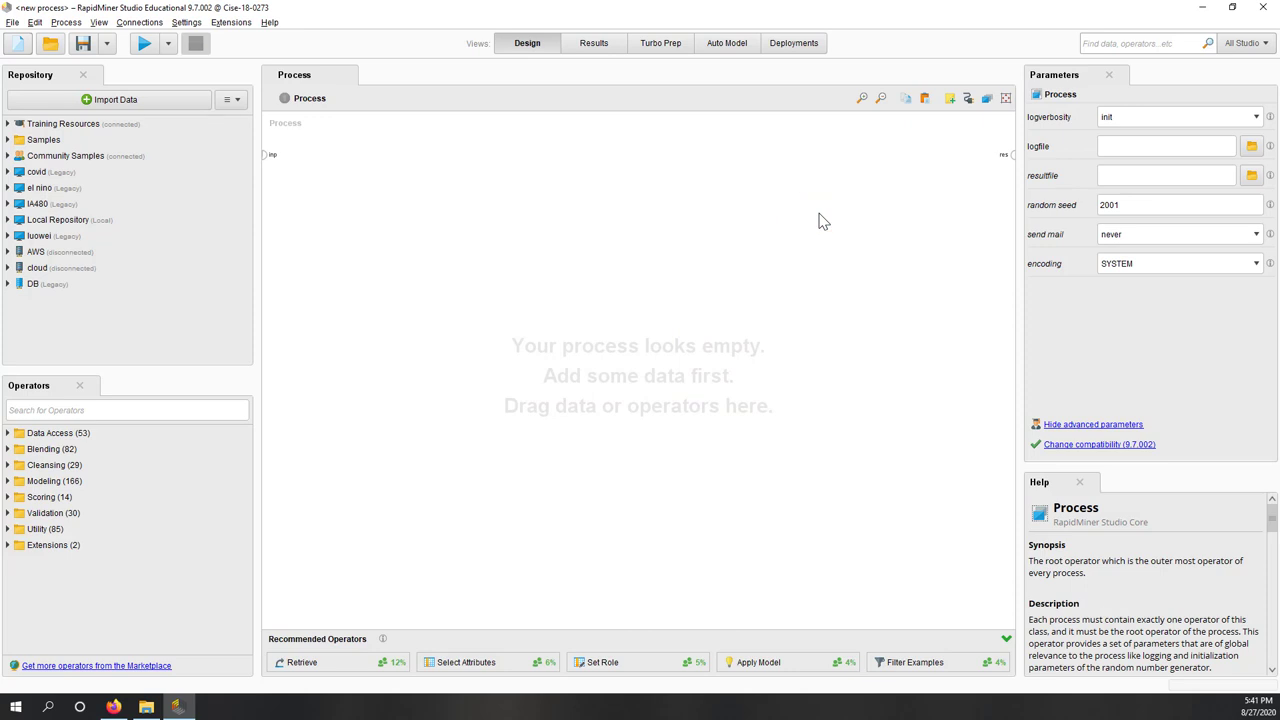
Review the active license type and validity in Manage Licenses, and close the dialog
left_click(186, 23)
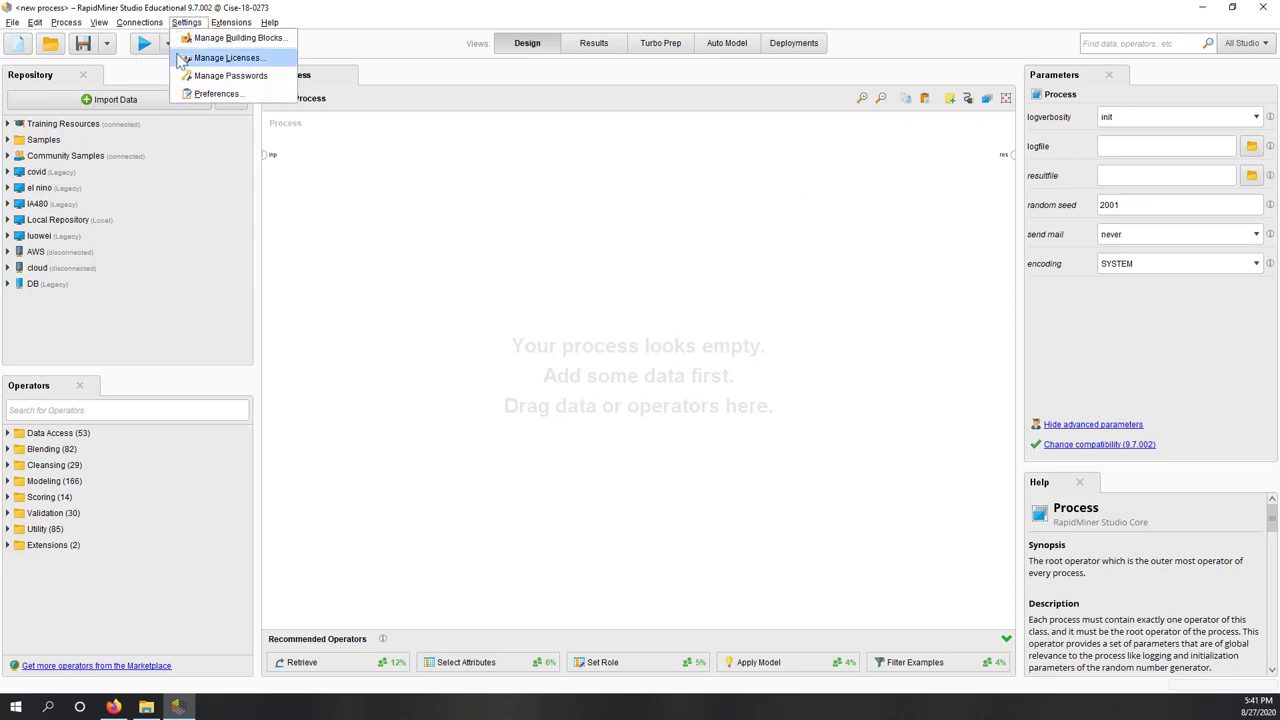
left_click(212, 57)
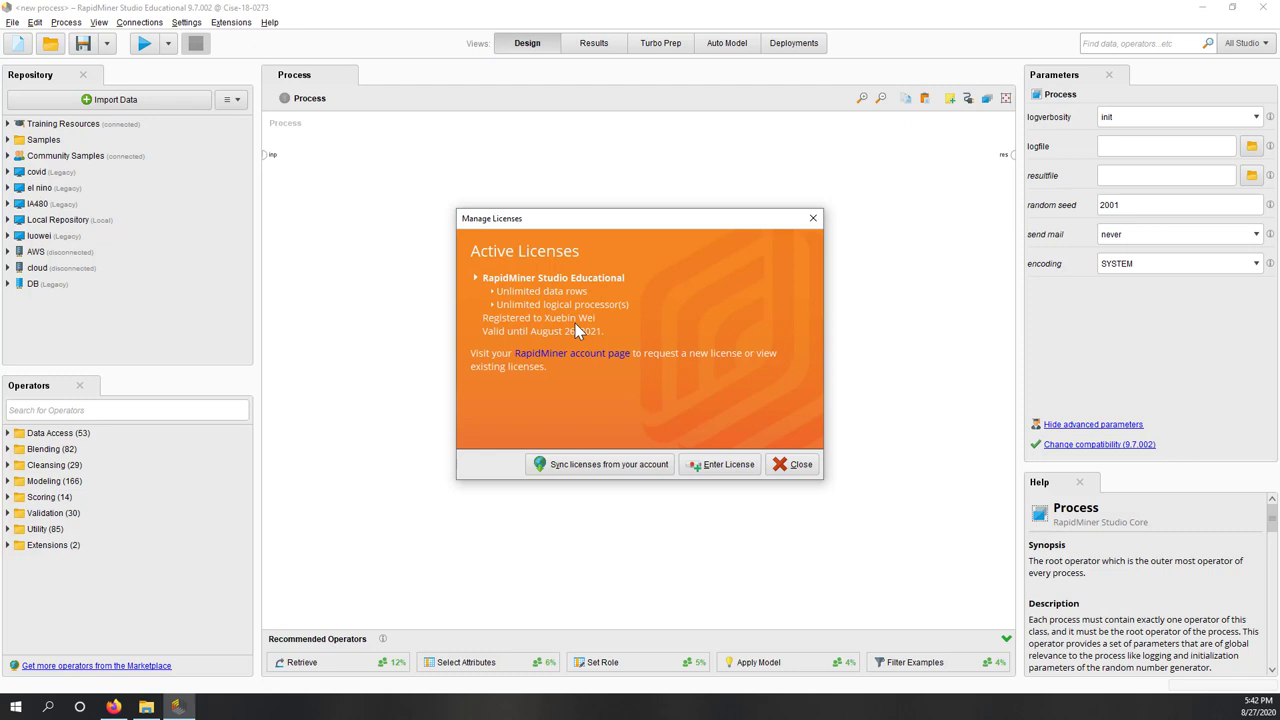
left_click(801, 464)
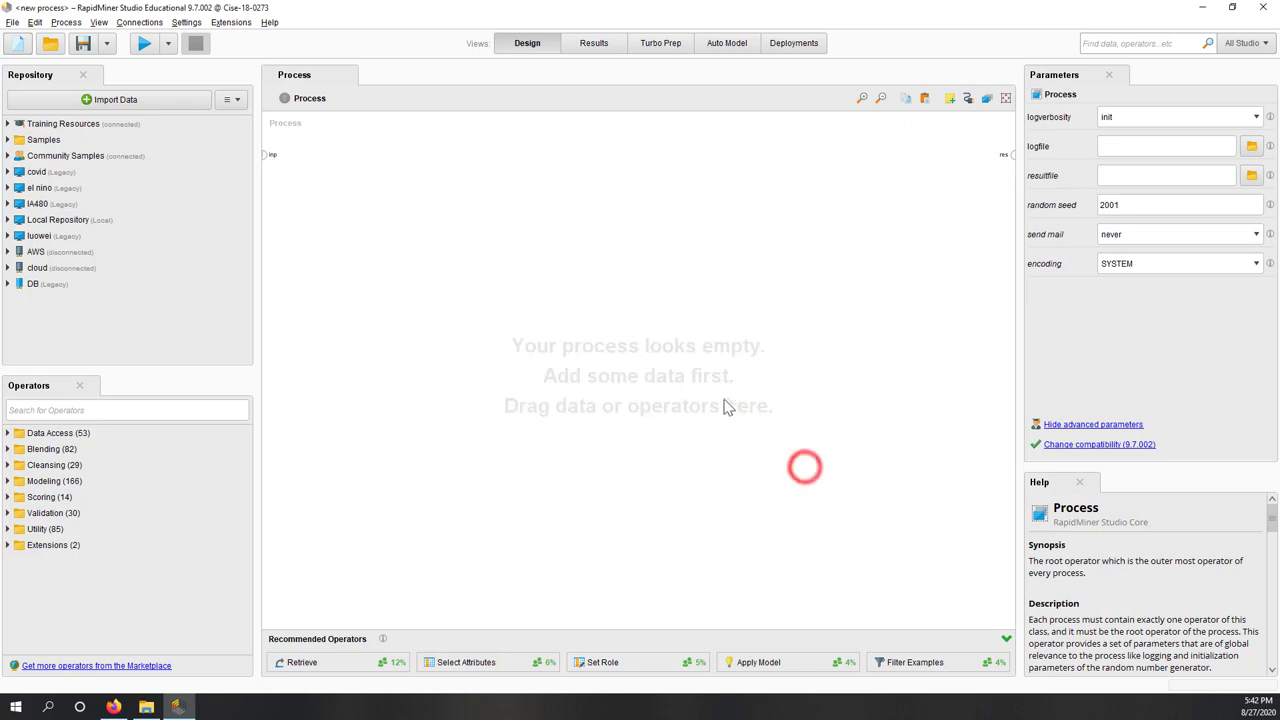
left_click(724, 403)
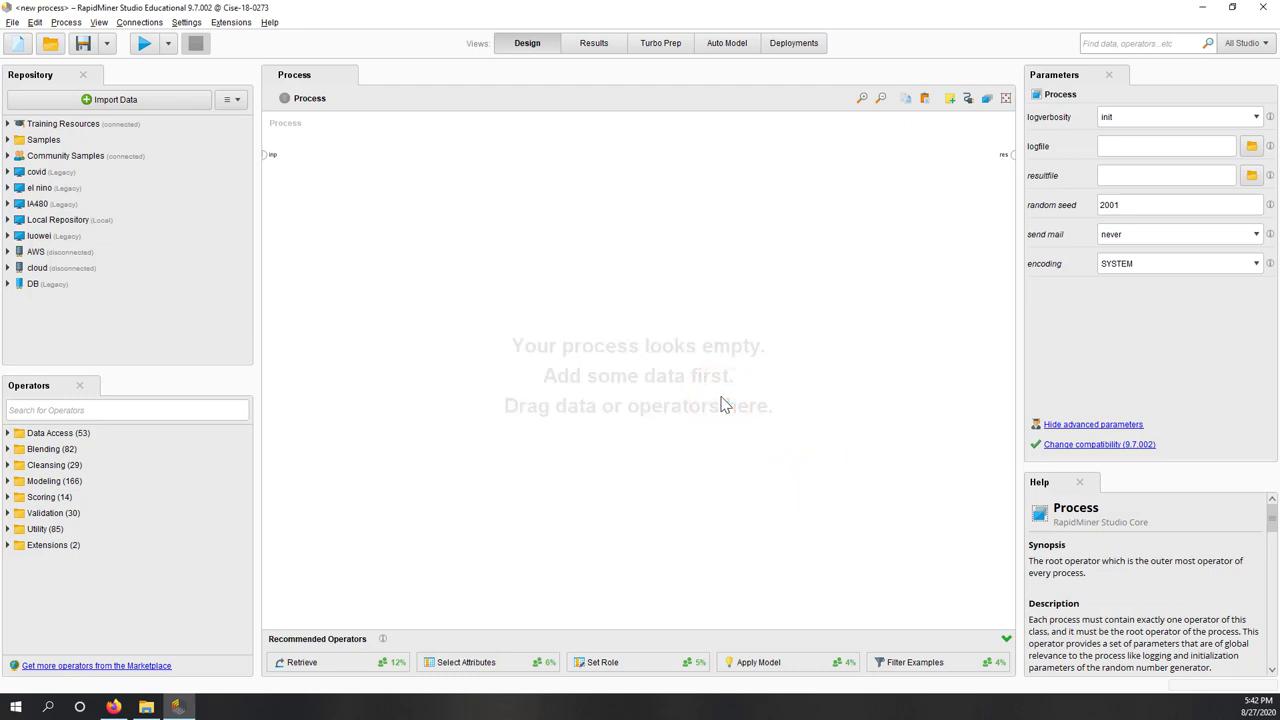
left_click(13, 23)
key("Right")
key("Right")
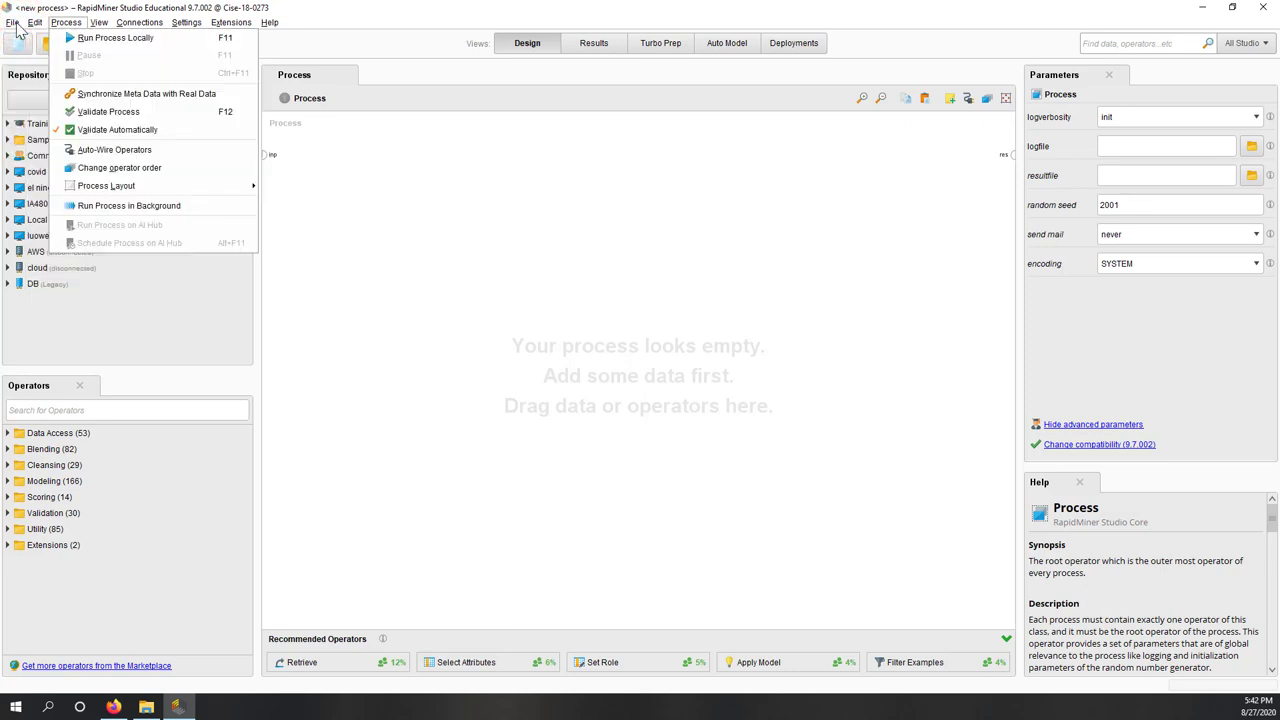
key("Right")
key("Left")
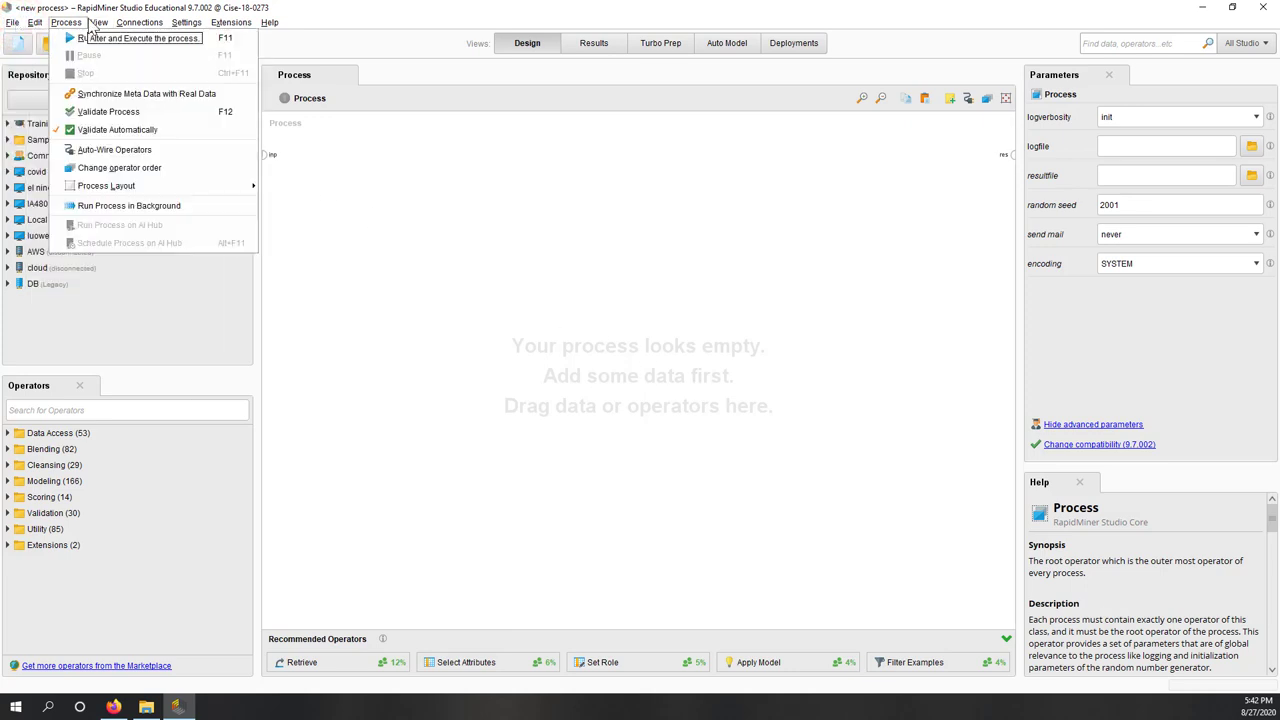
key("Left")
key("Left")
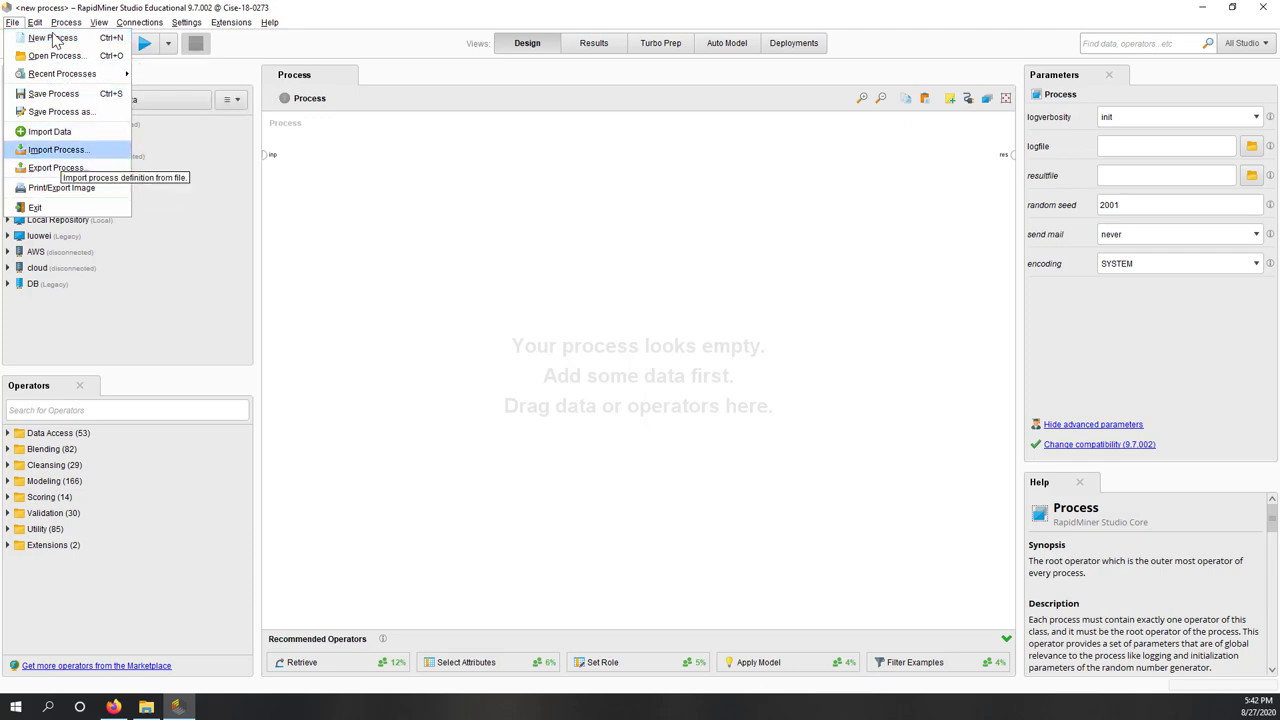
key("Right")
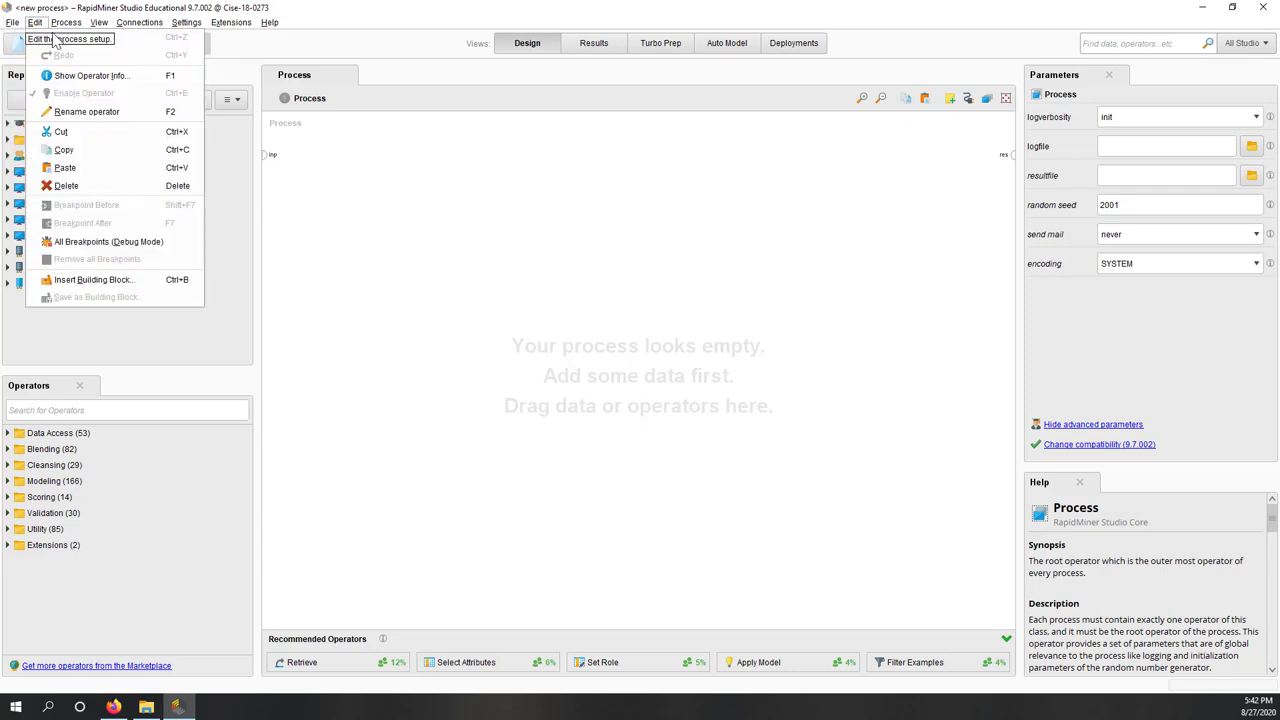
key("Down")
key("Down")
key("Down")
key("Down")
key("Down")
key("Down")
key("Down")
key("Up")
key("Up")
key("Up")
key("Up")
key("Up")
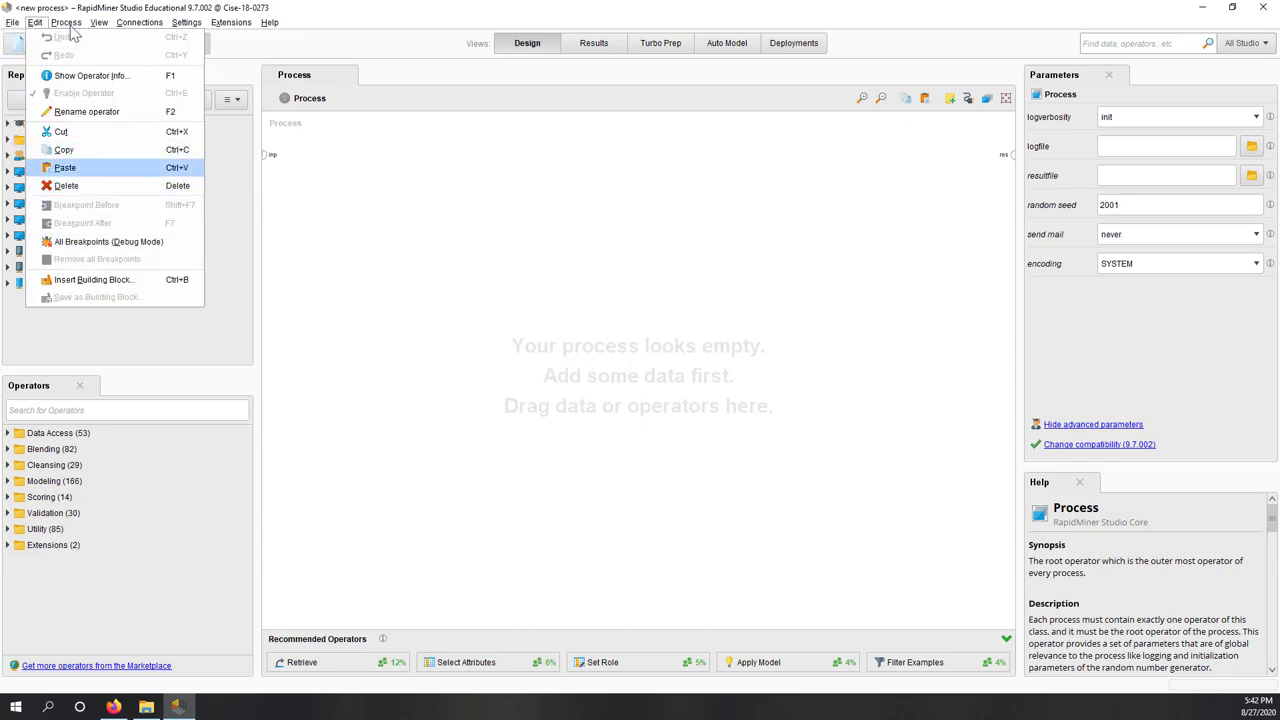
key("Right")
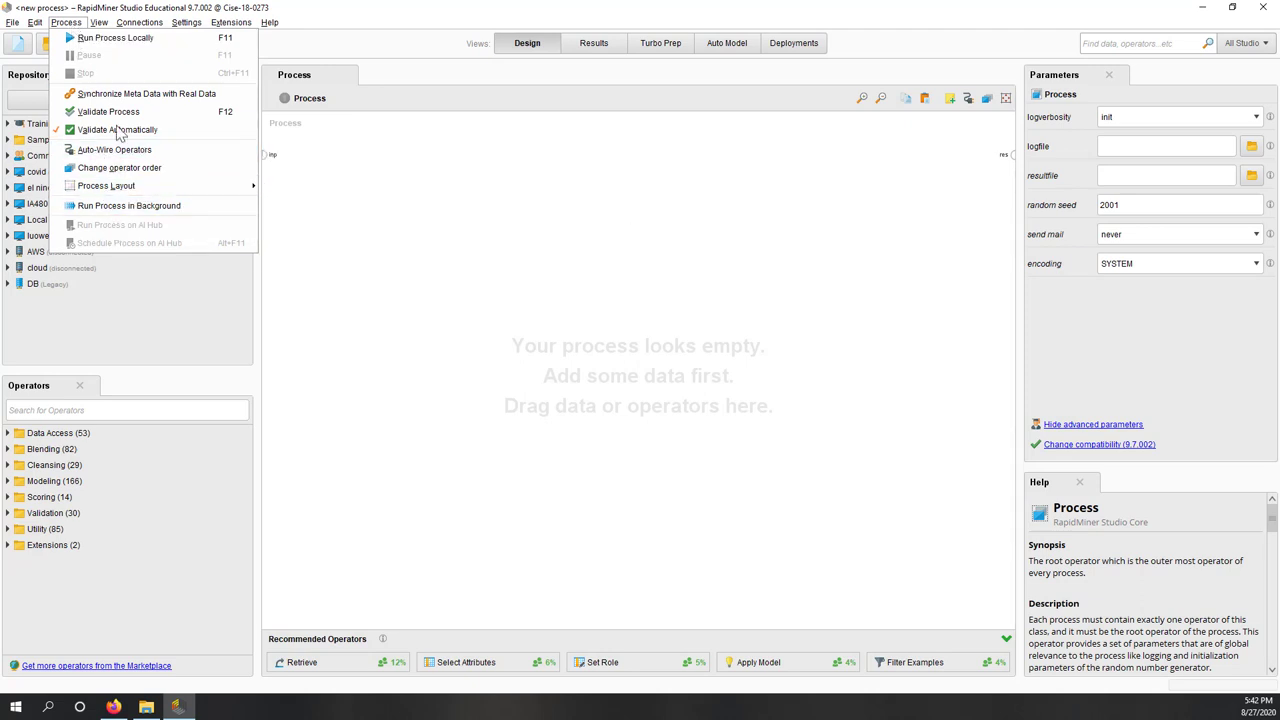
key("Right")
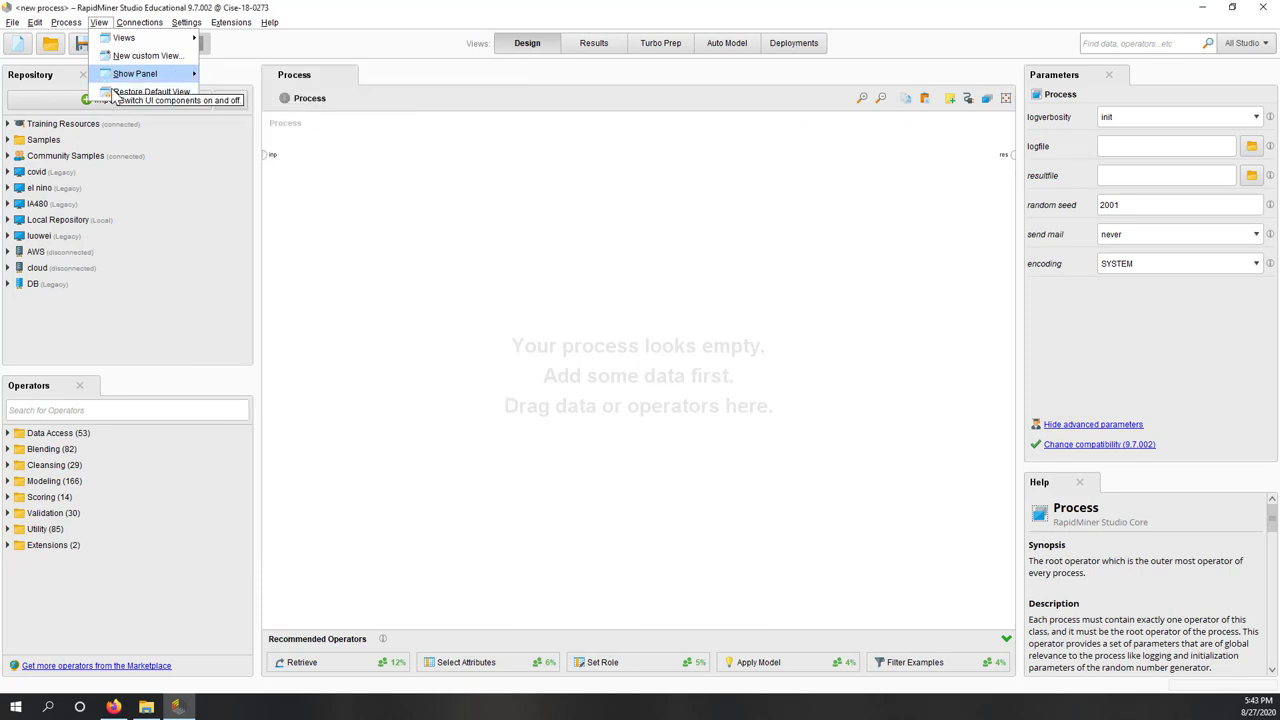
mouse_move(112, 80)
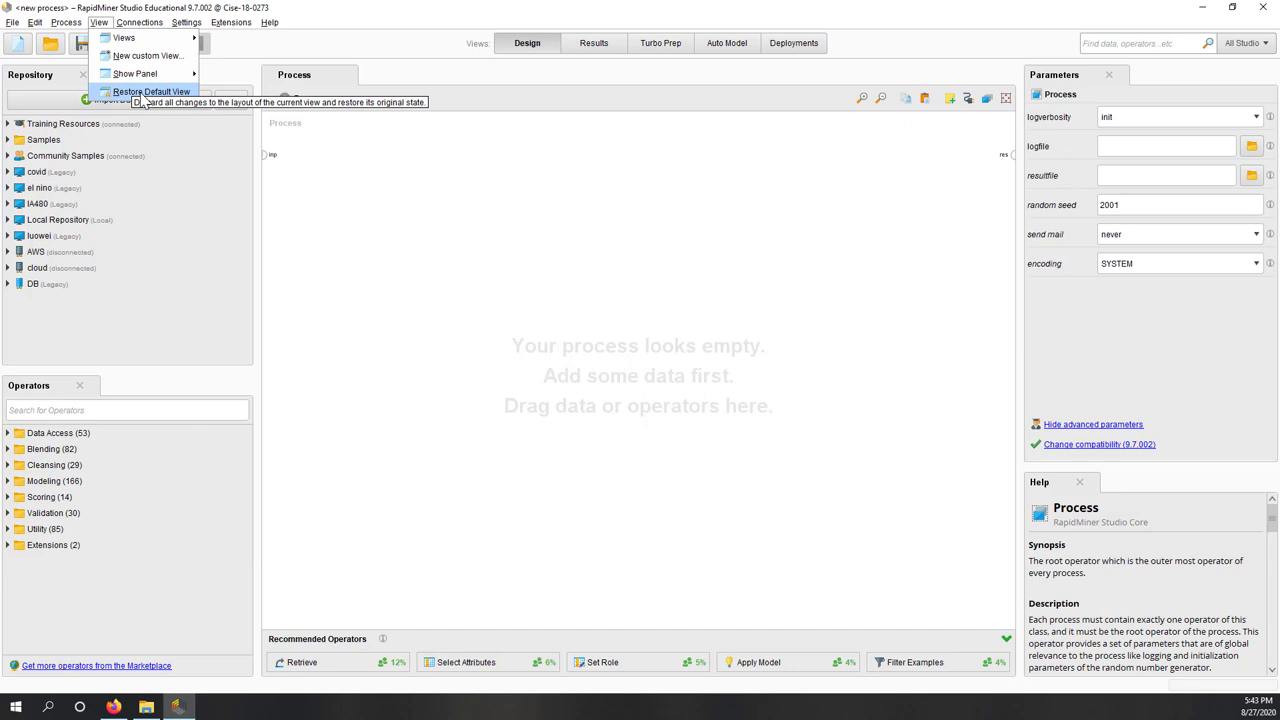
mouse_move(148, 28)
key("Down")
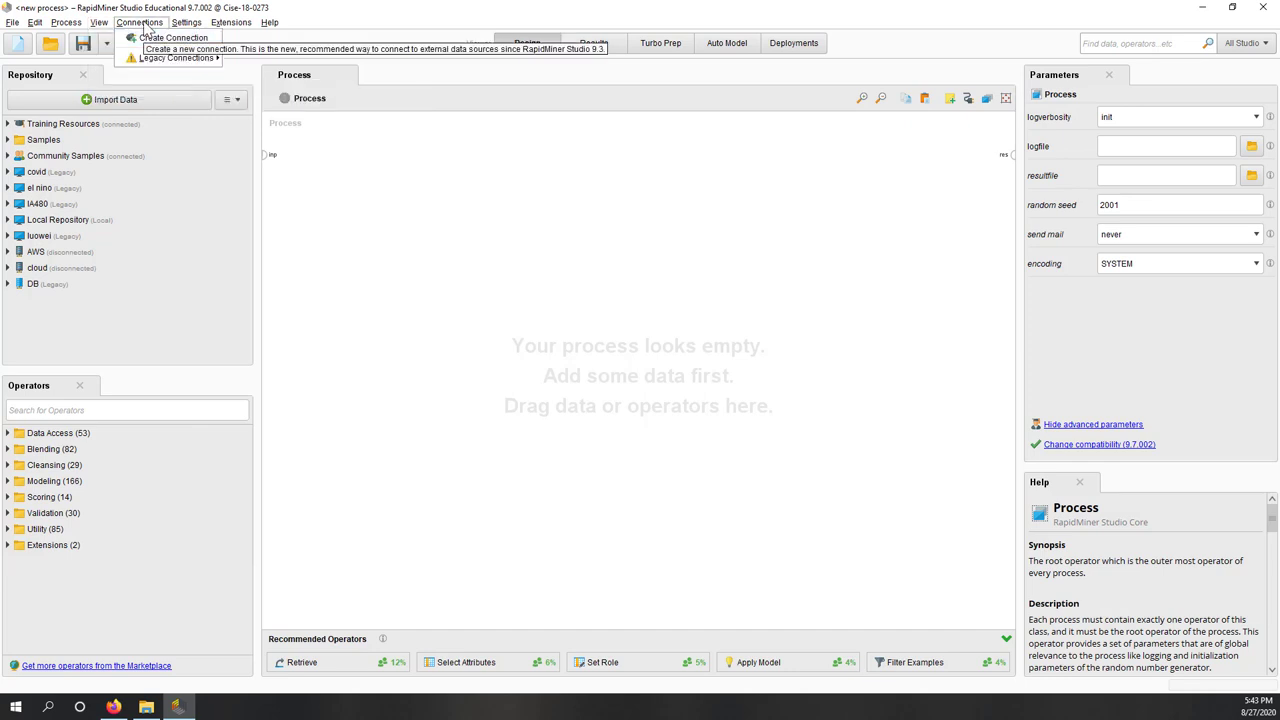
key("Down")
key("Right")
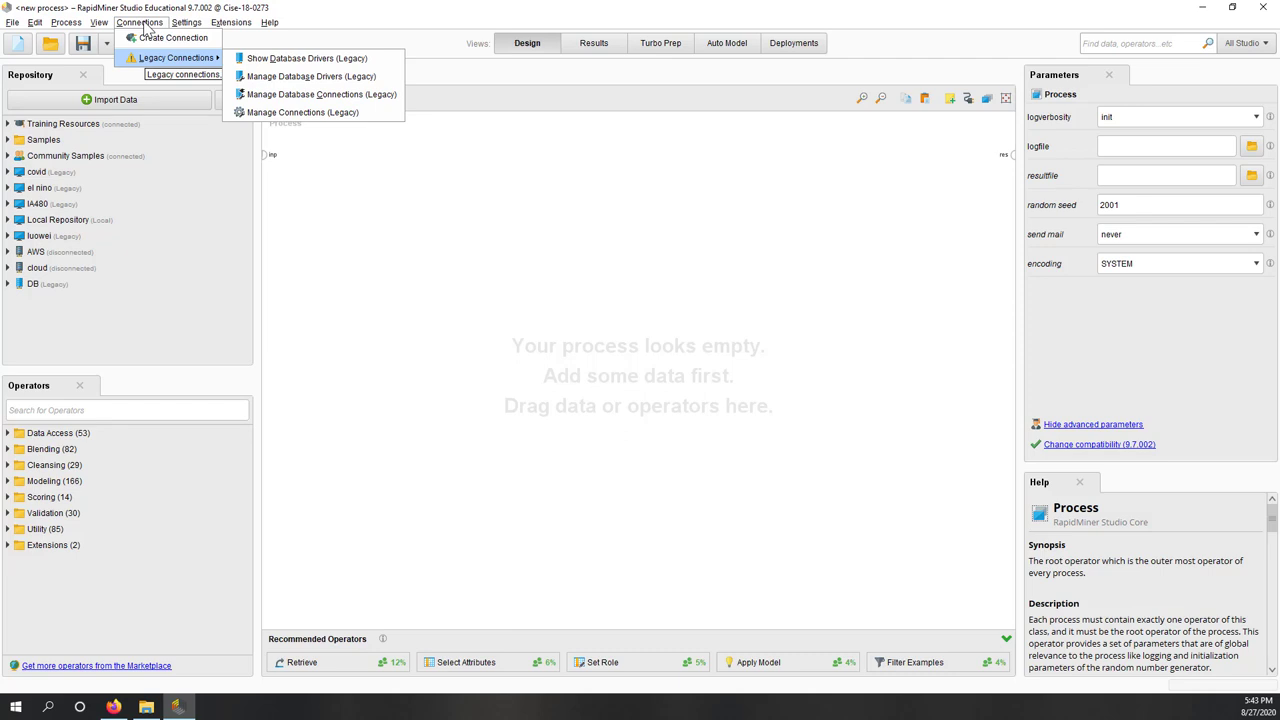
key("Right")
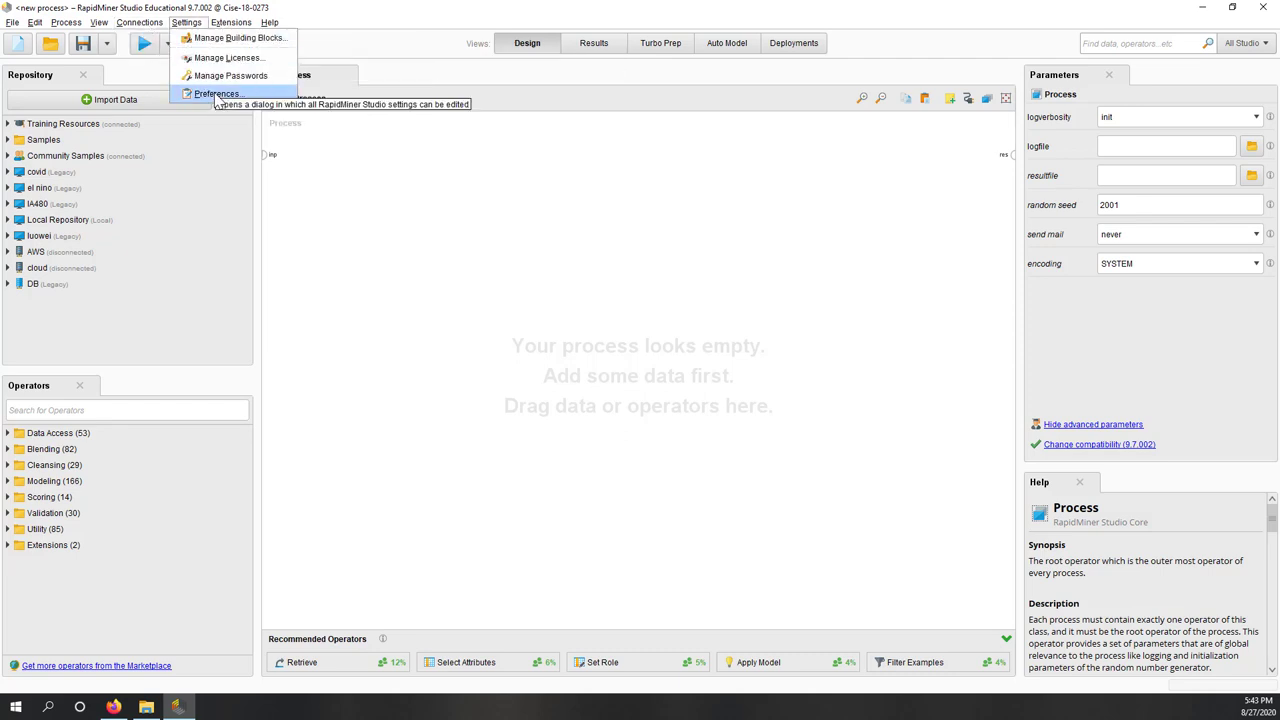
key("Up")
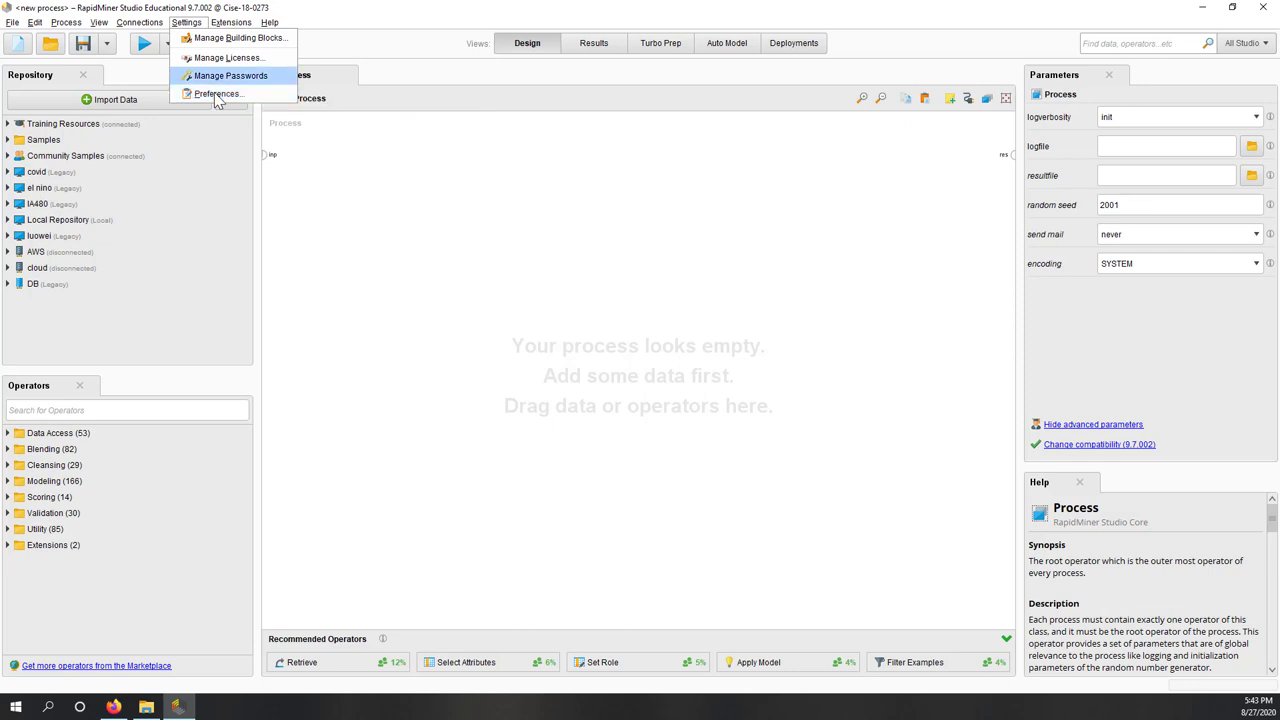
key("Up")
key("Down")
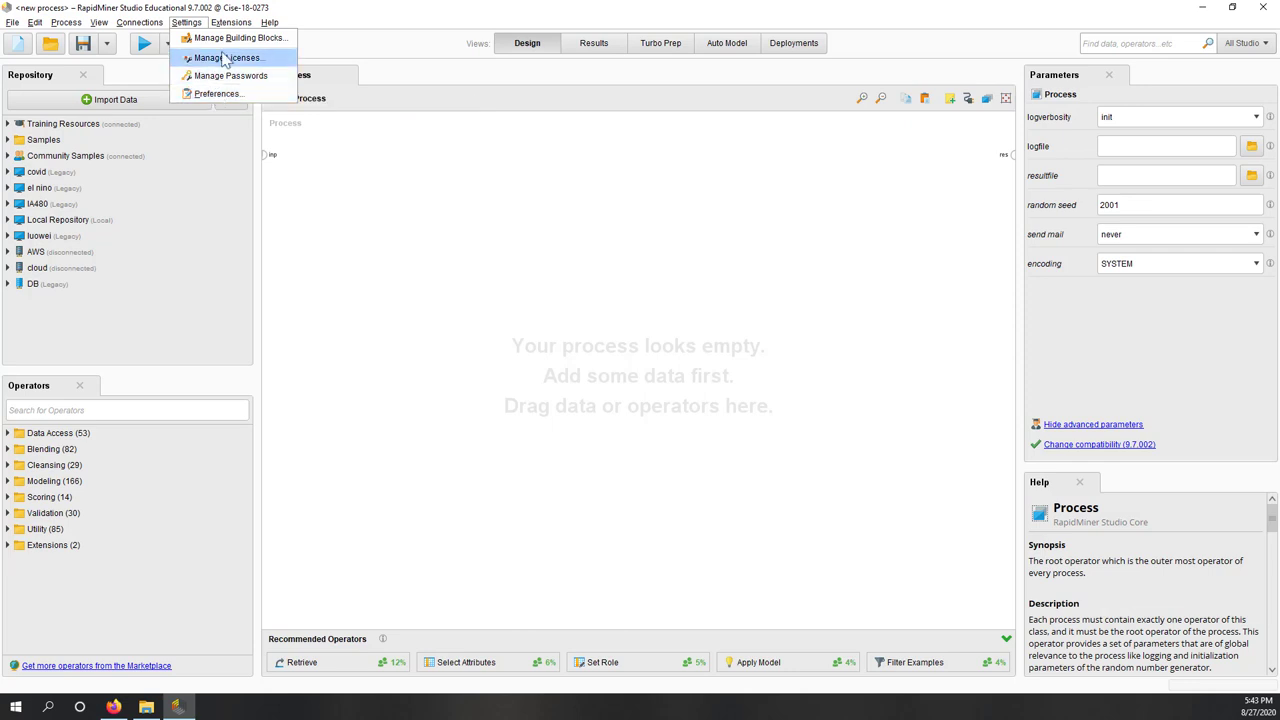
mouse_move(230, 27)
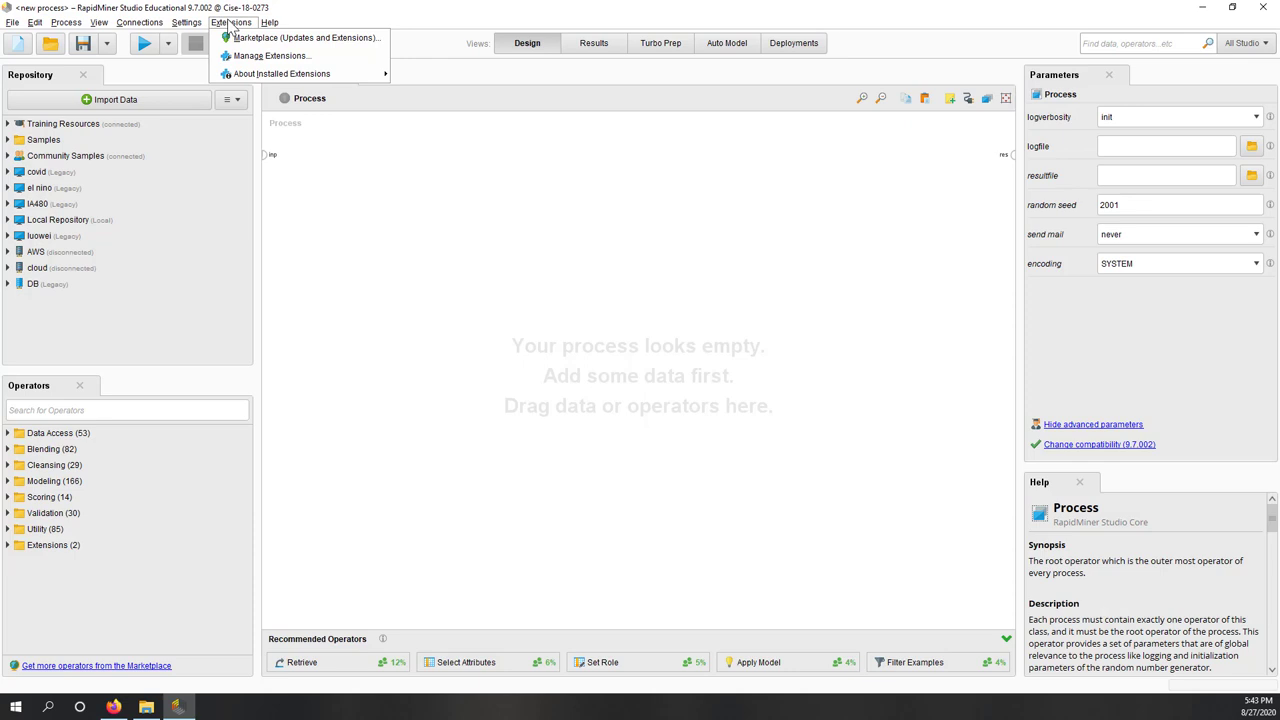
key("Down")
key("Down")
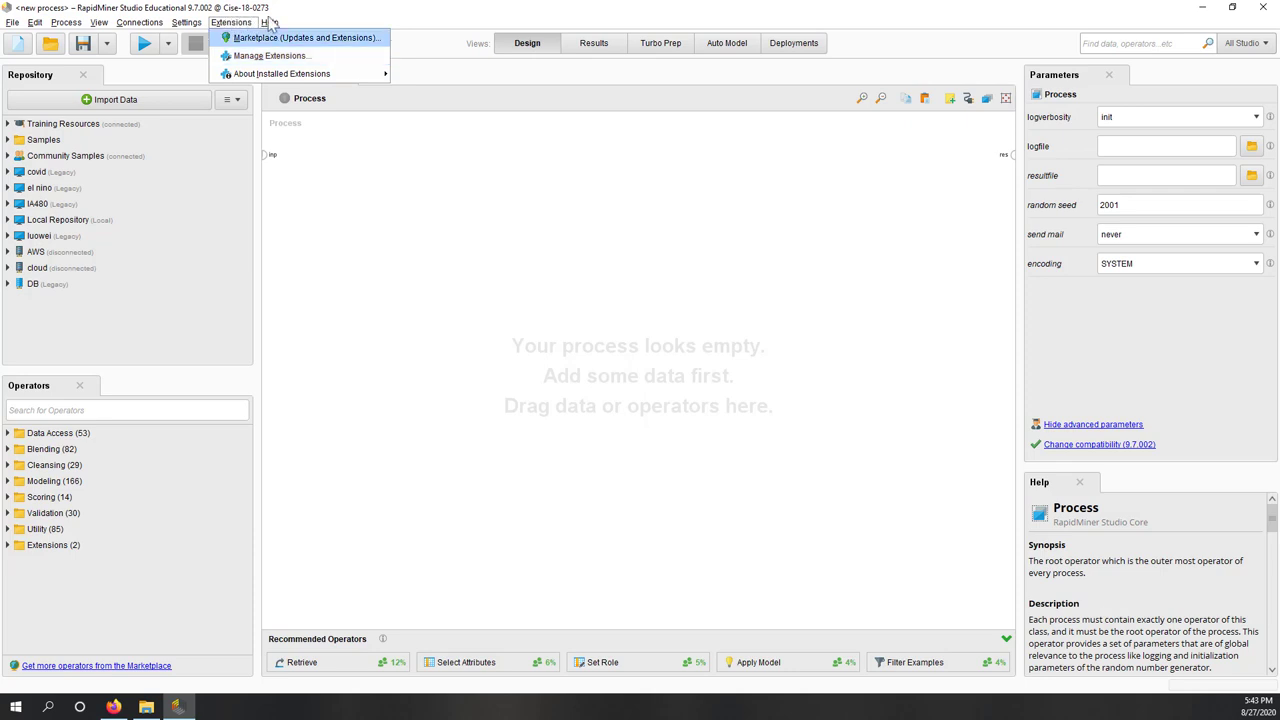
mouse_move(281, 17)
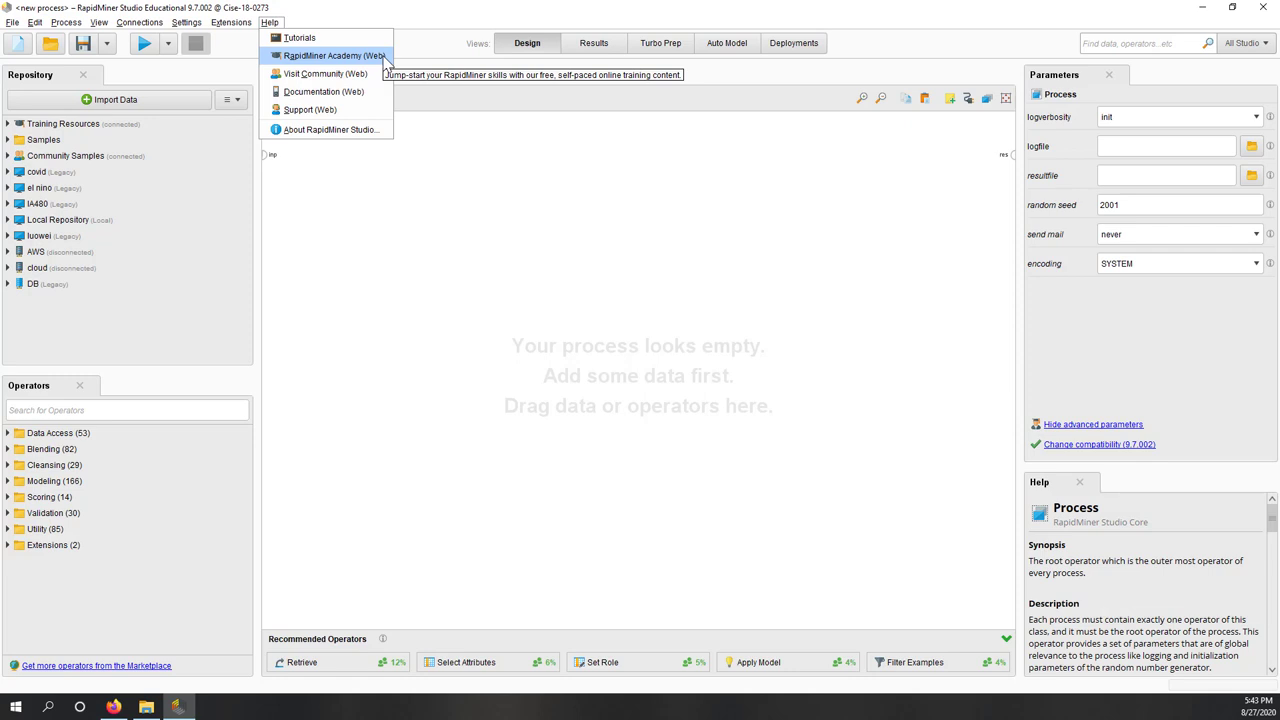
left_click(520, 213)
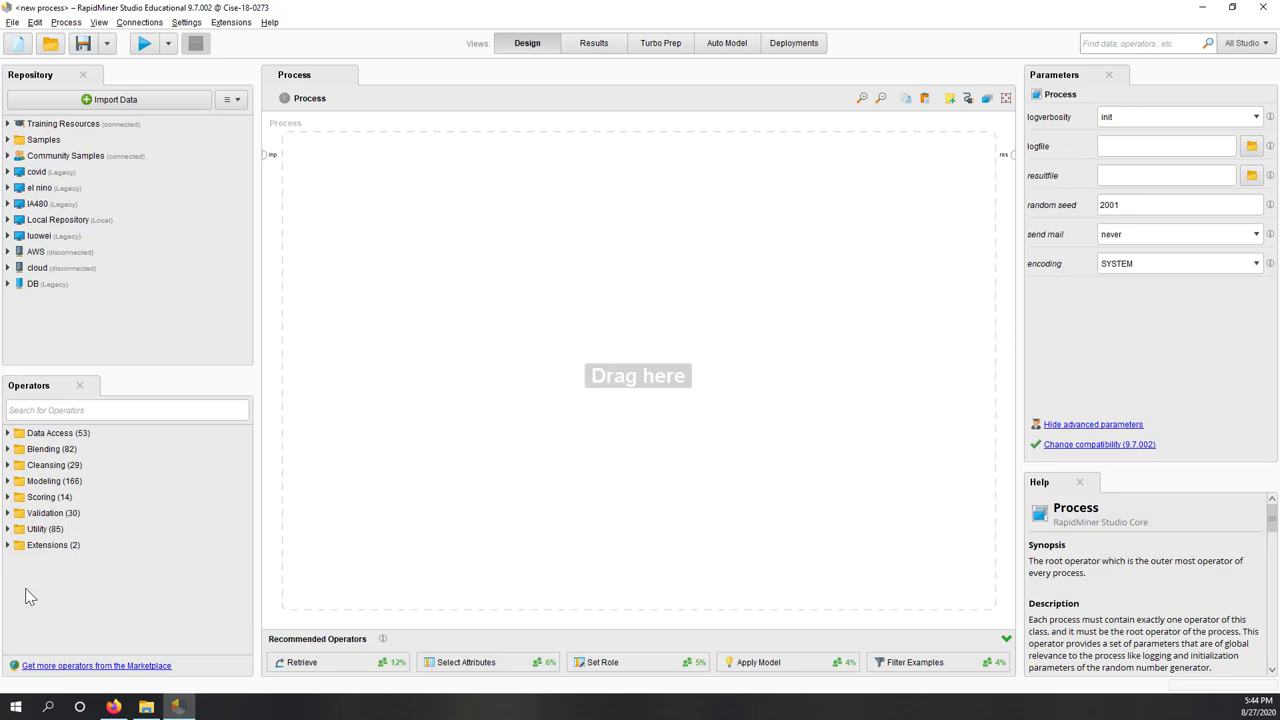
Examine which operators the Data Access, Modeling, Validation and Extensions groups contain
left_click(7, 433)
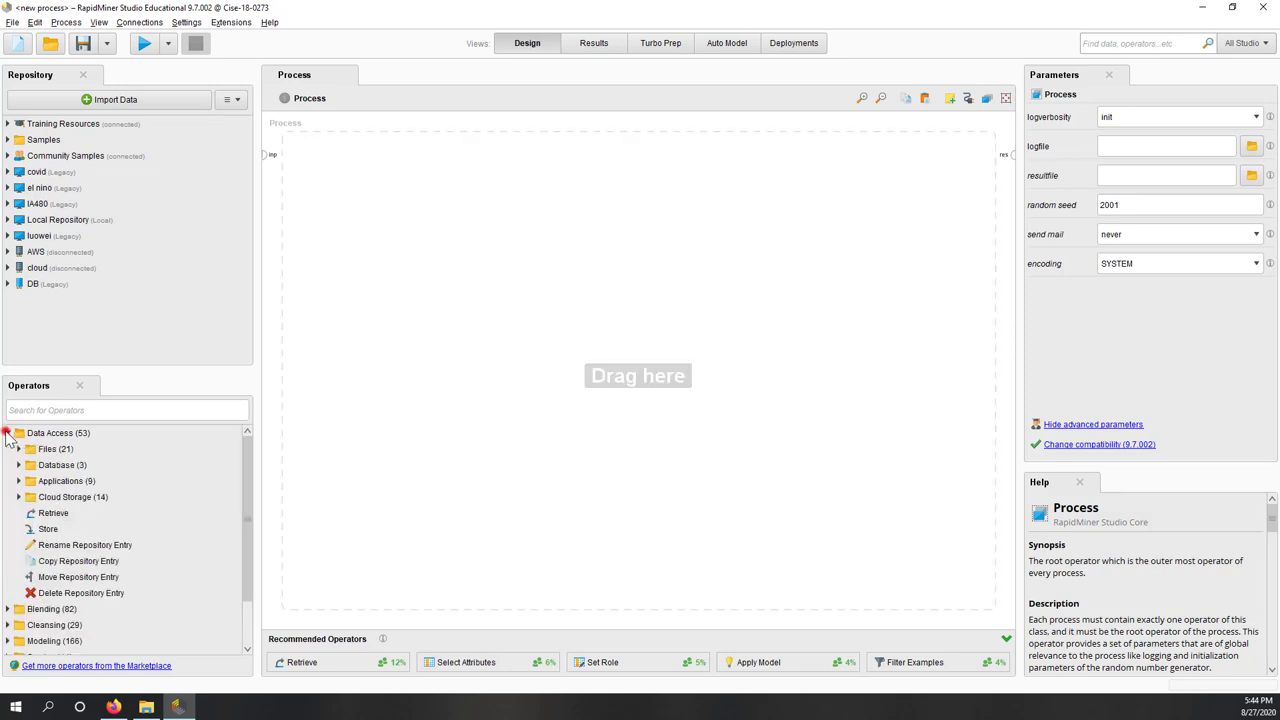
left_click(7, 433)
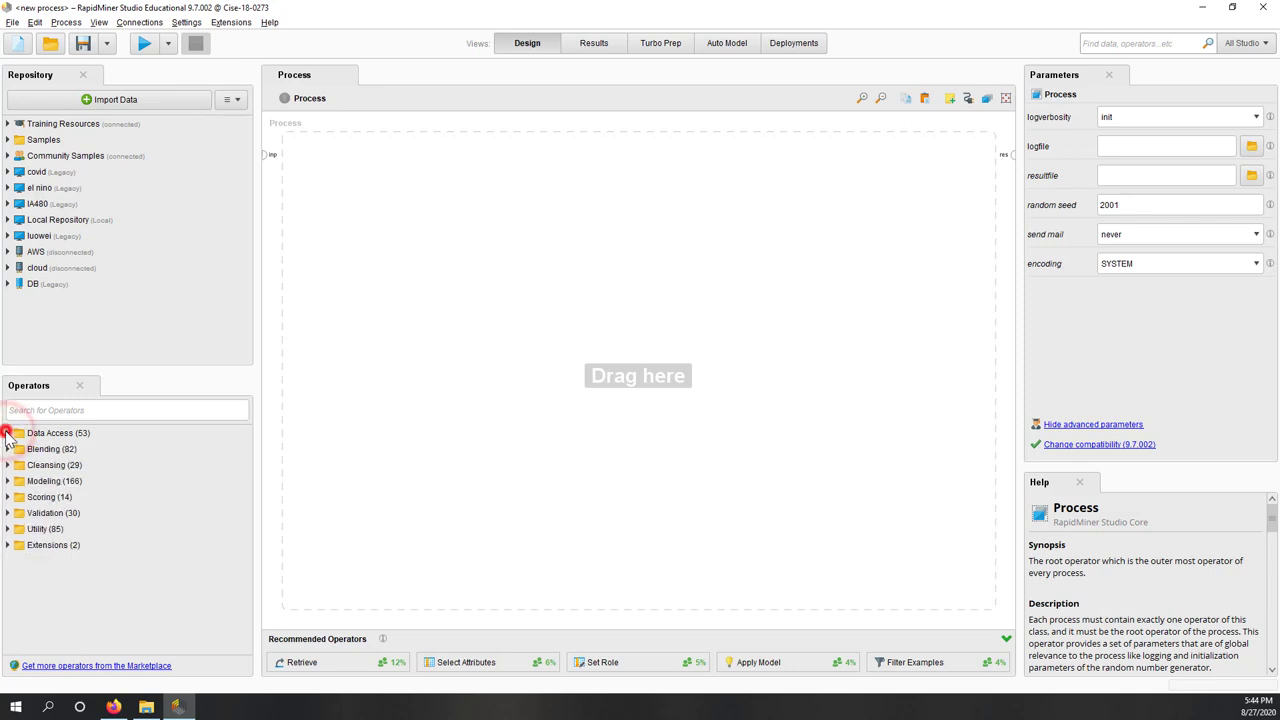
left_click(7, 481)
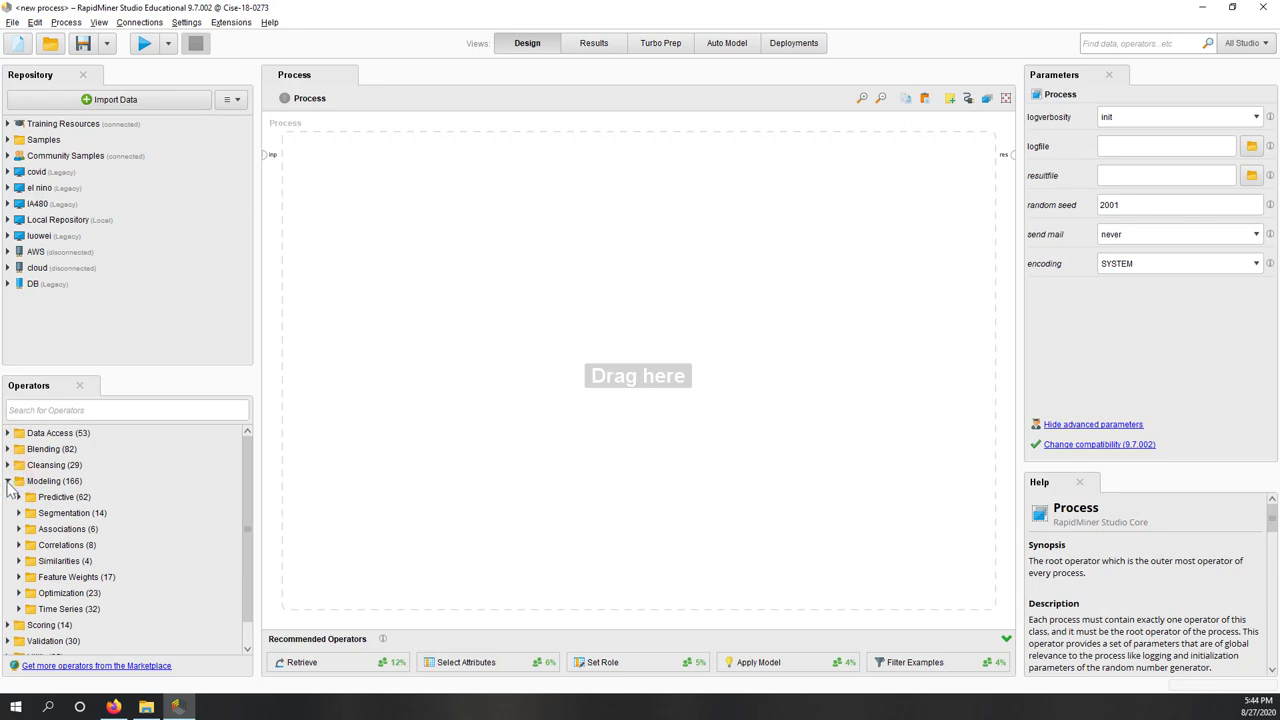
left_click(7, 481)
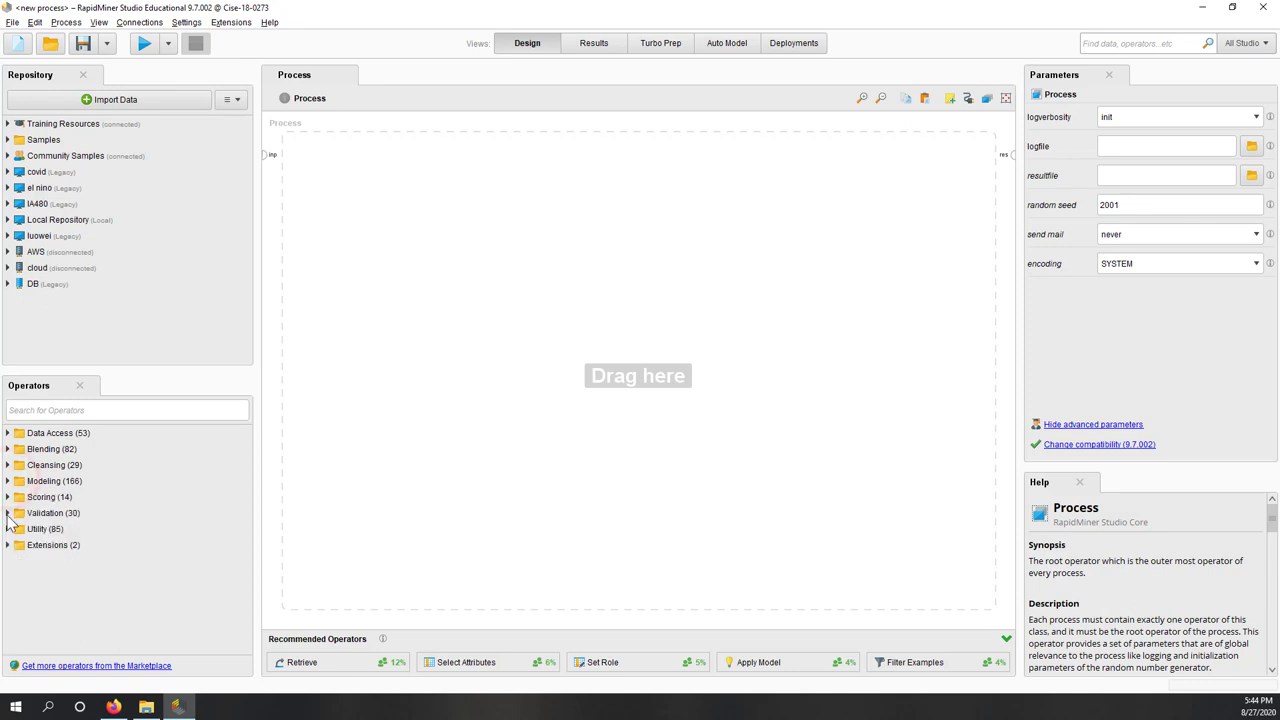
left_click(7, 481)
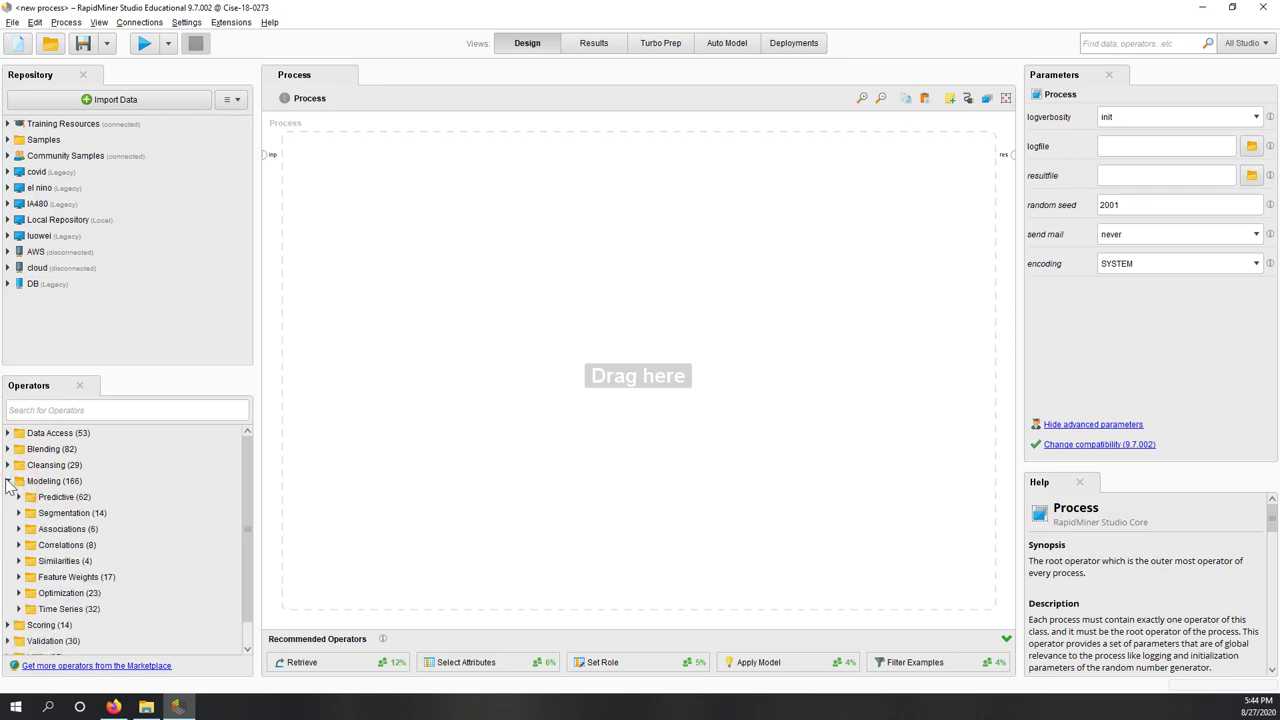
left_click(7, 481)
left_click(7, 513)
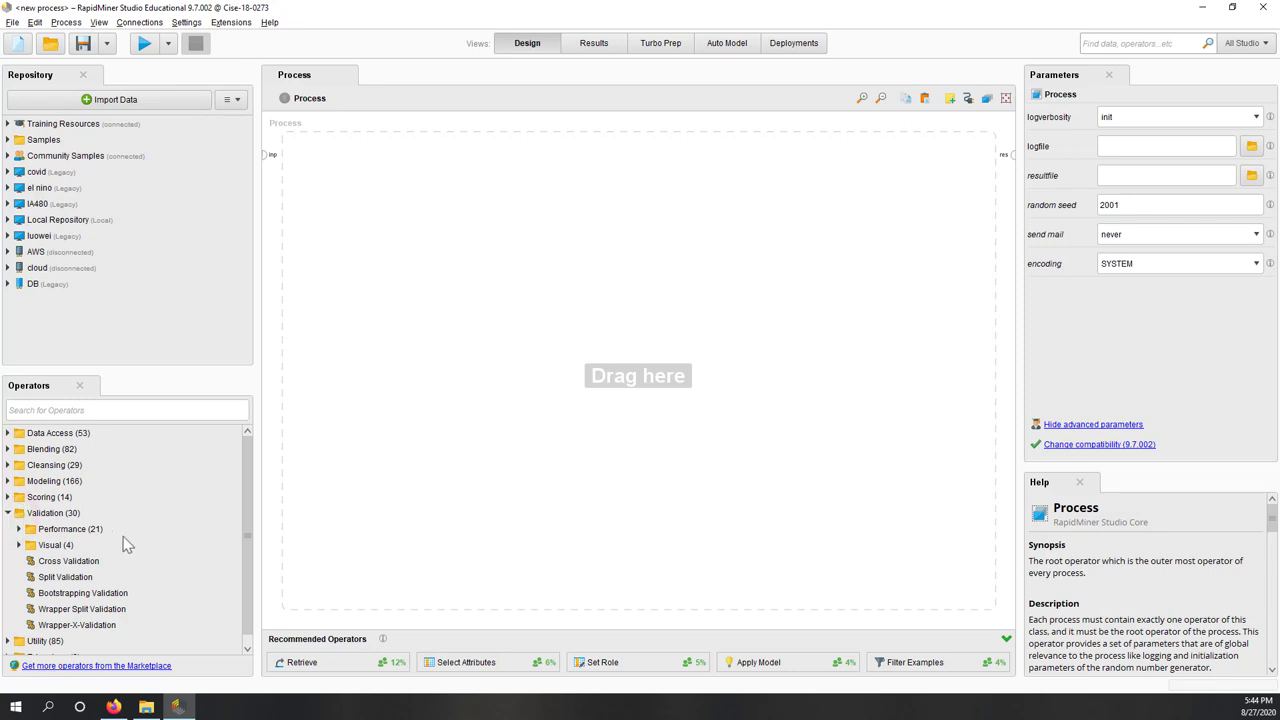
scroll(178, 552, "down", 1)
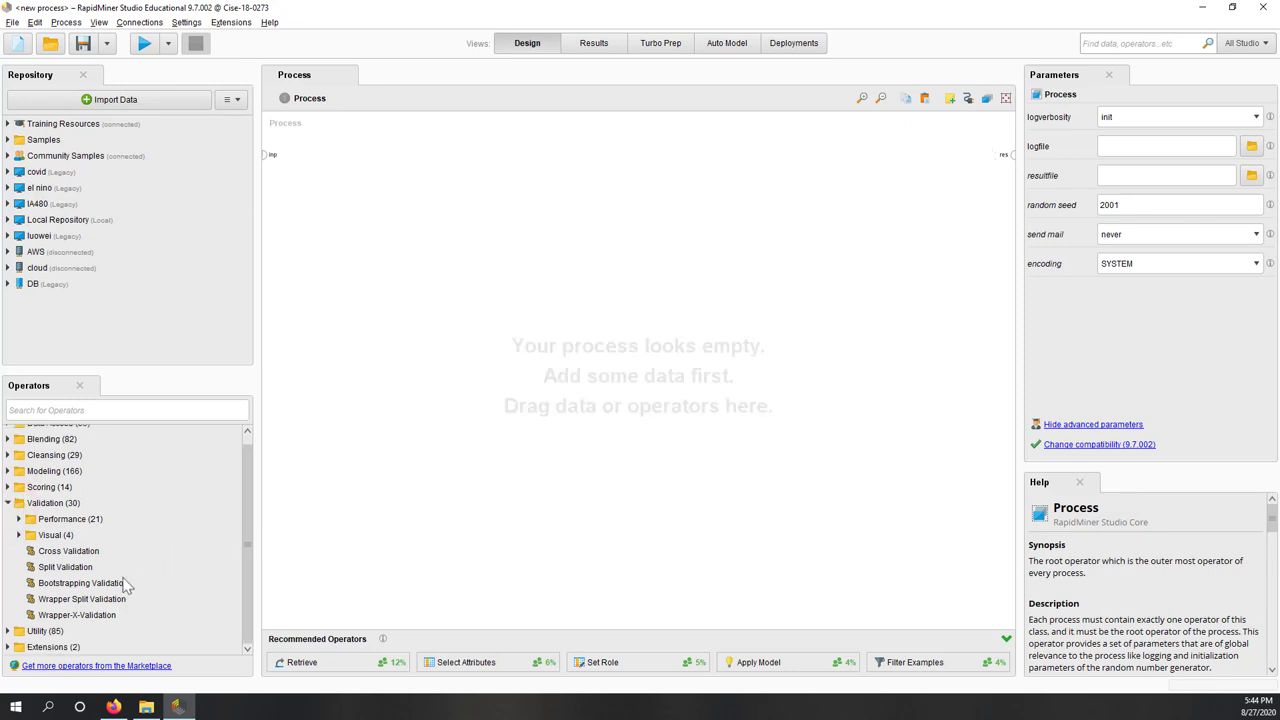
left_click(7, 634)
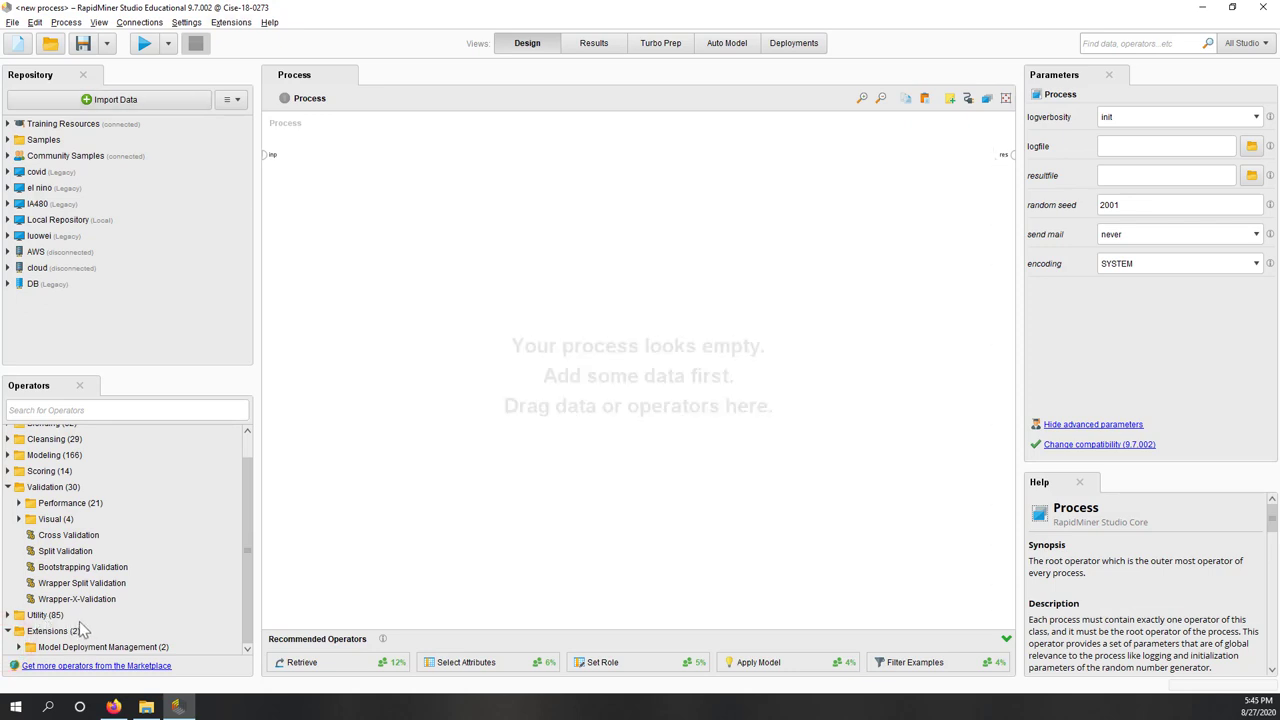
left_click_drag(80, 627, 85, 628)
Look through the Results, Turbo Prep, Auto Model and Deployments views, and return to the Design view
left_click(596, 48)
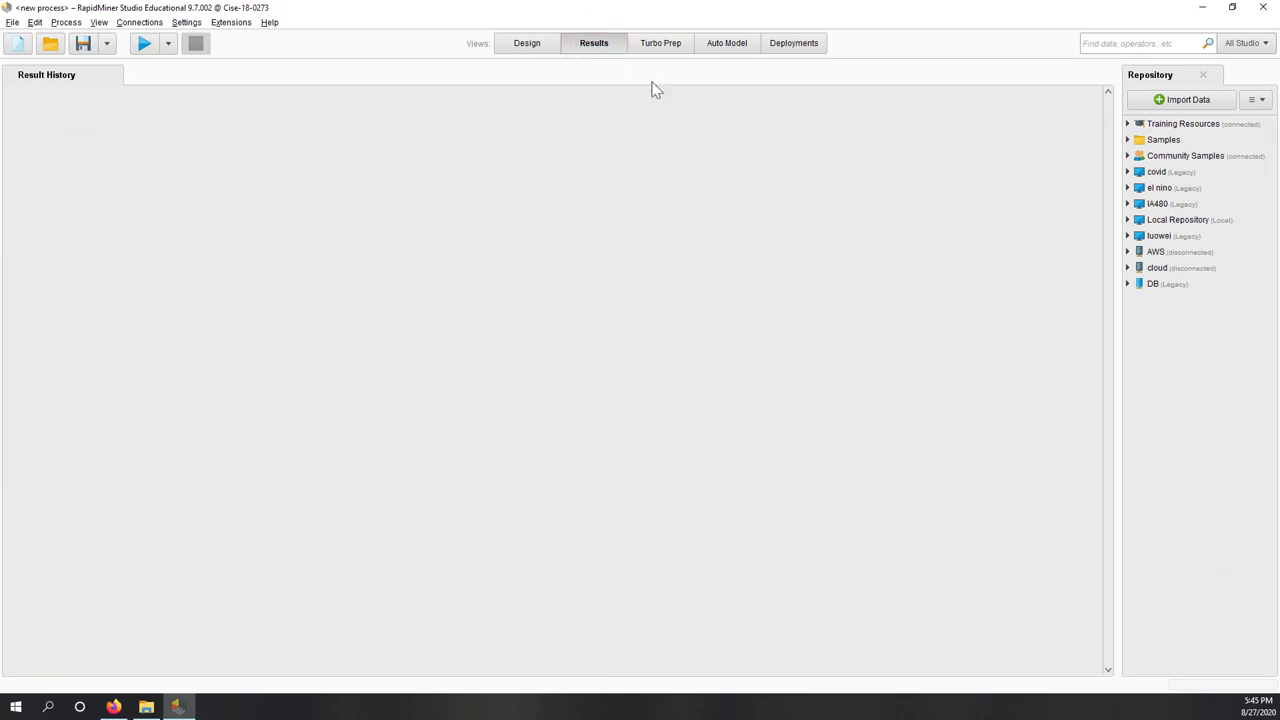
left_click(656, 45)
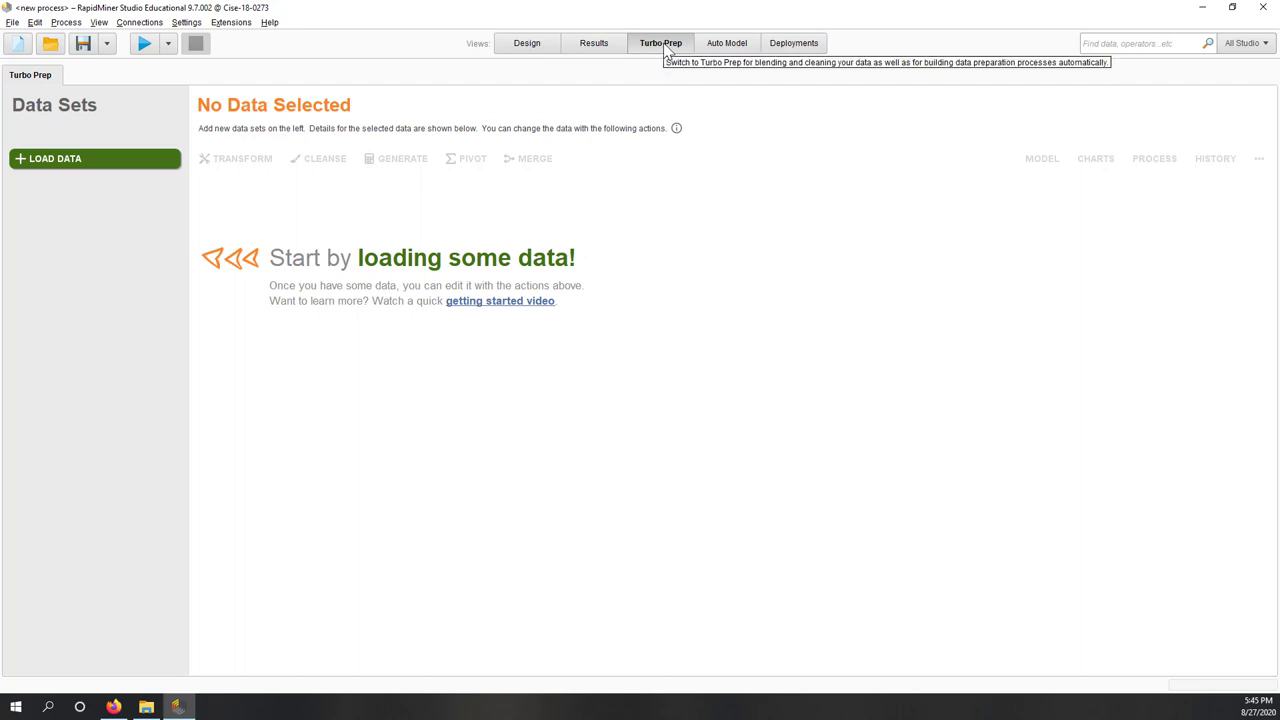
left_click(716, 44)
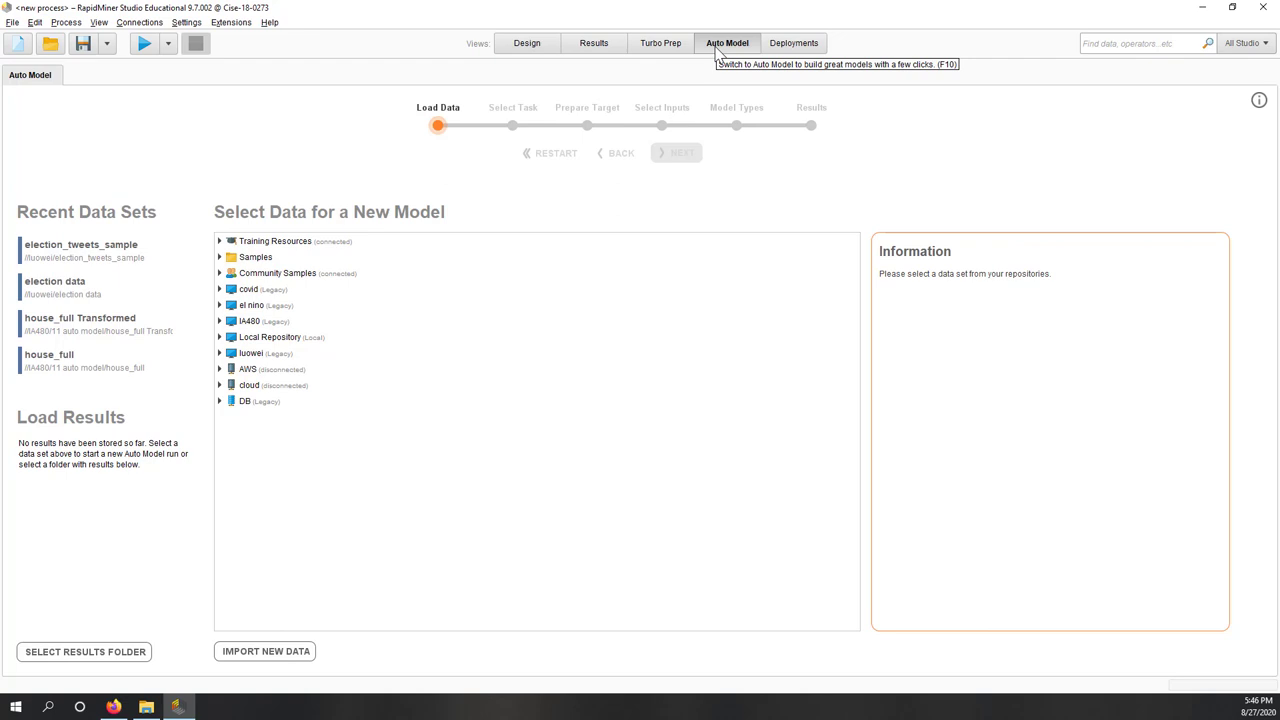
left_click(785, 45)
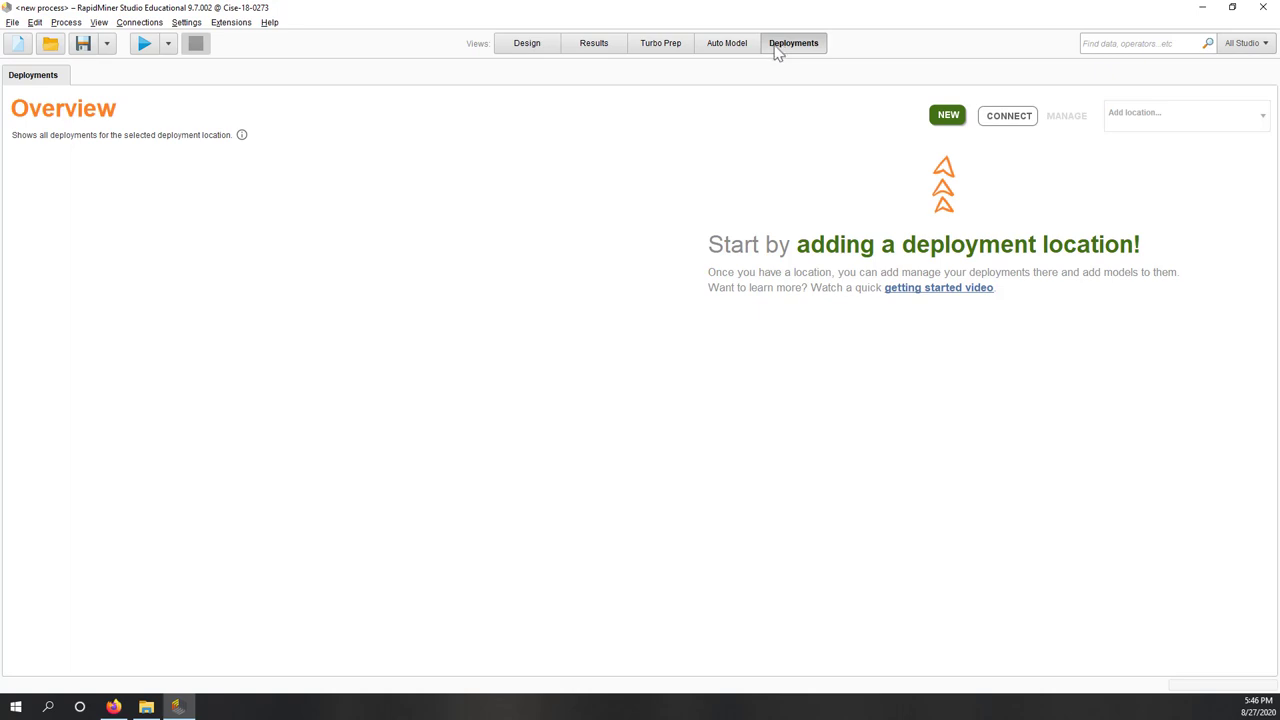
left_click(520, 45)
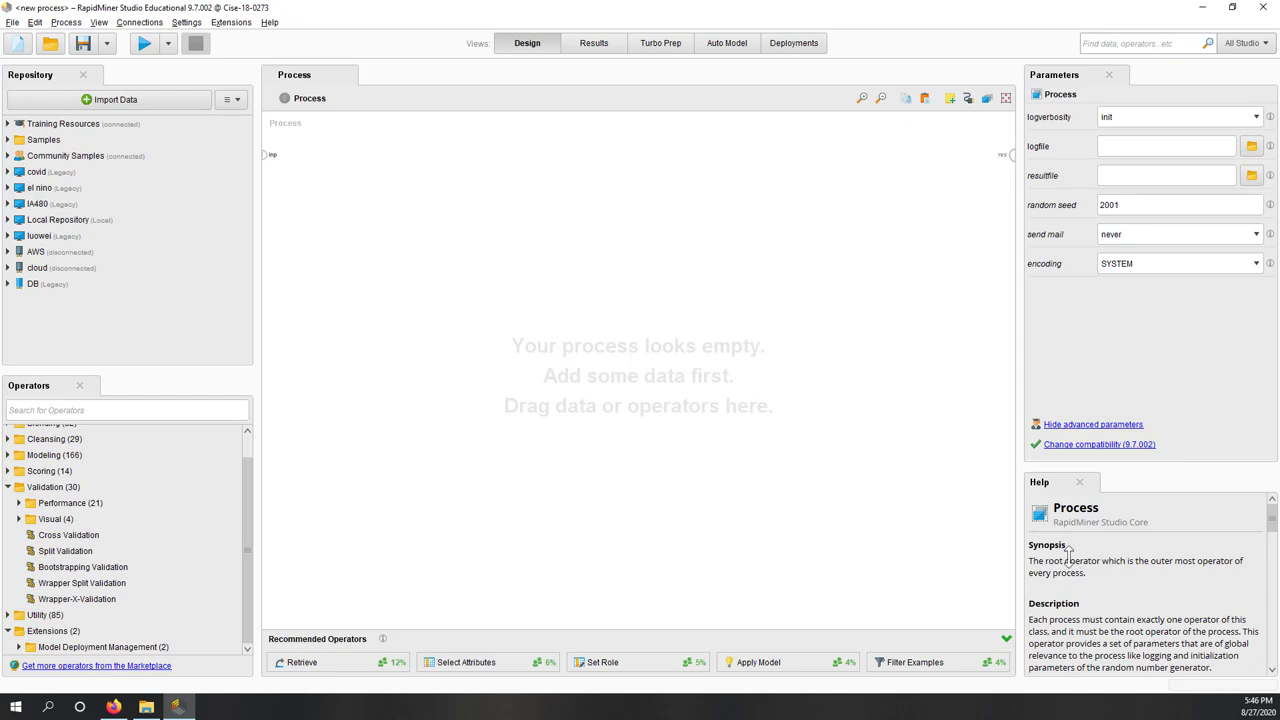
Examine the process parameters, including the logverbosity options and the logfile and resultfile fields, without changing them
left_click(1135, 118)
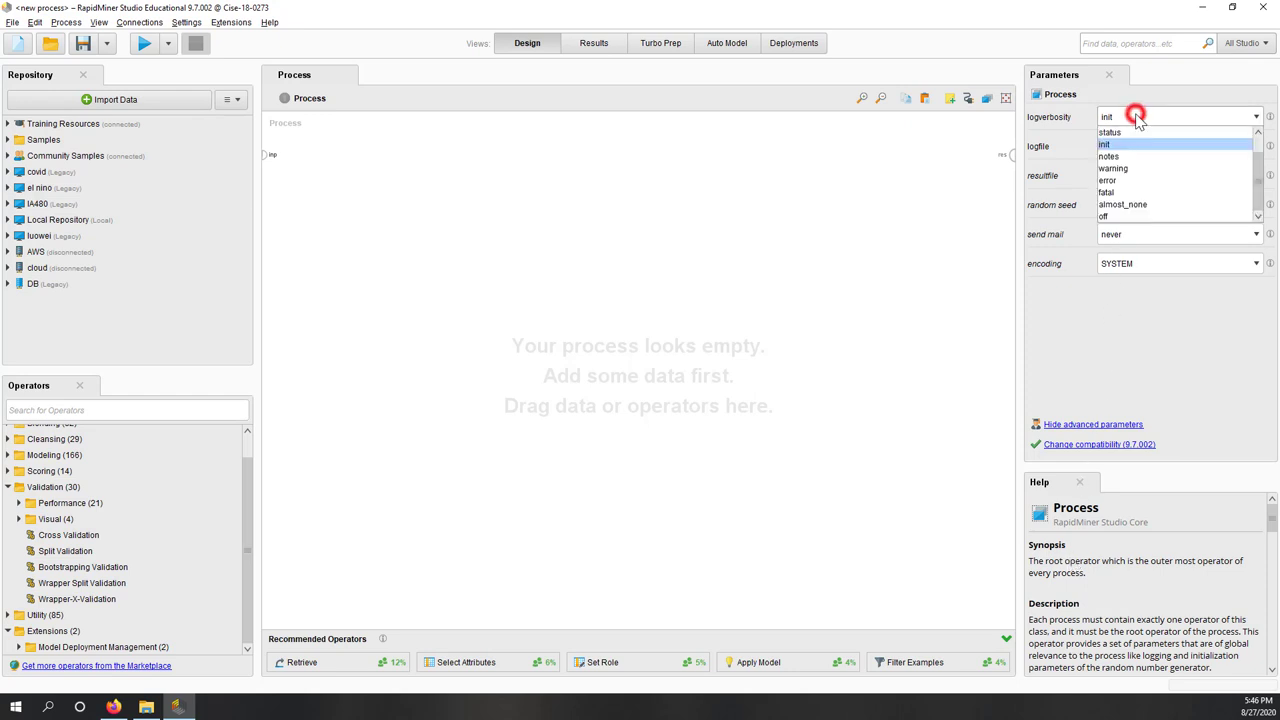
left_click(1060, 142)
left_click(1117, 148)
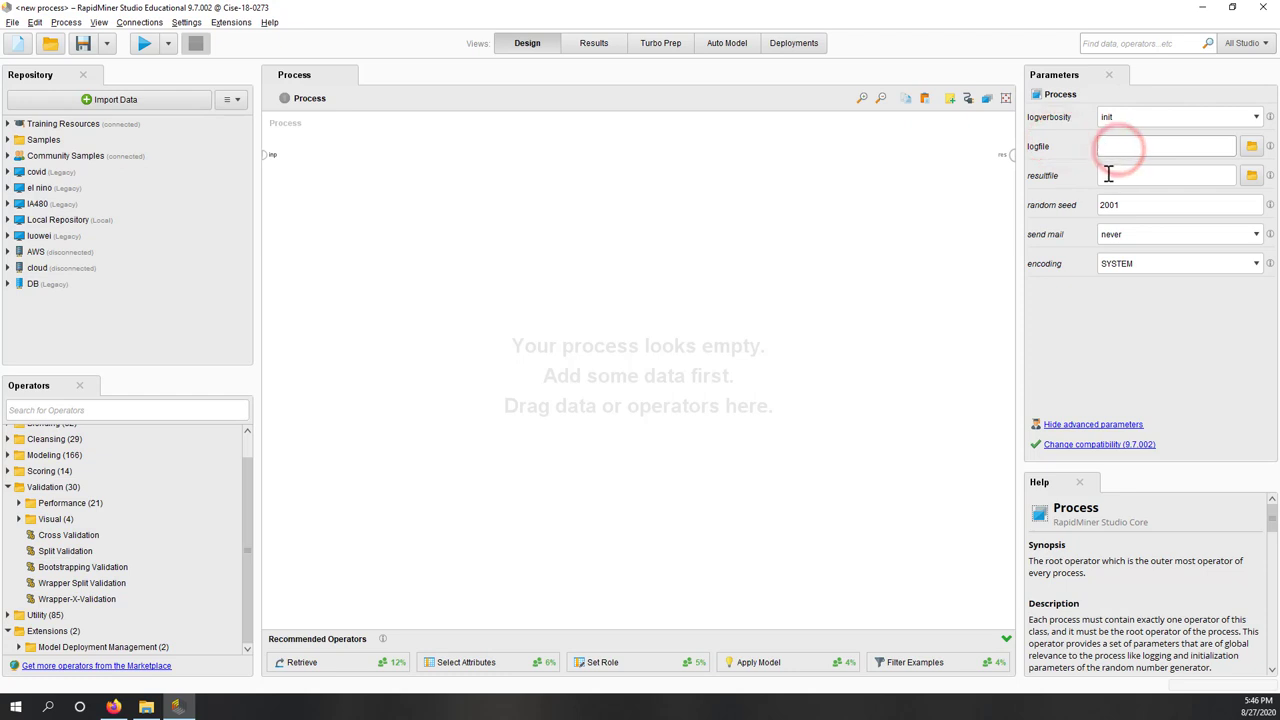
left_click(1106, 174)
left_click(1128, 360)
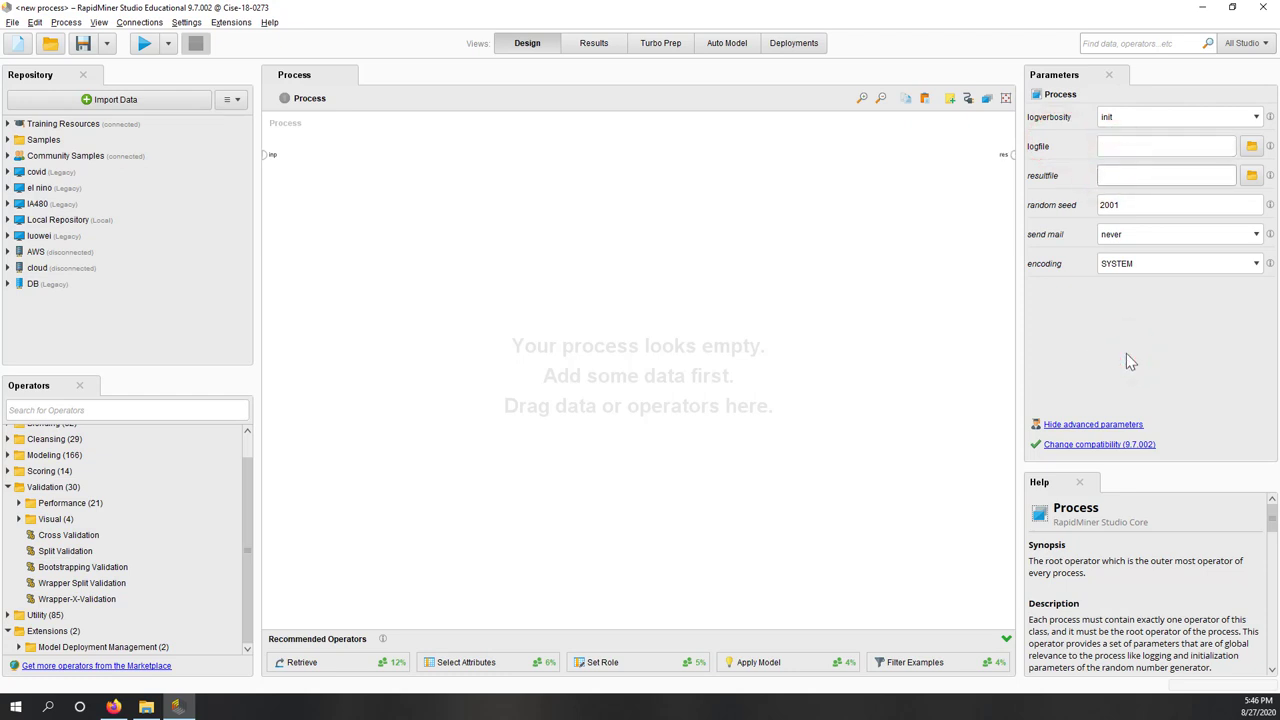
Enlarge the Help area upward and read through the description and parameters of the Process operator
left_click_drag(1151, 462, 1151, 402)
scroll(1140, 486, "down", 3)
scroll(1140, 487, "down", 1)
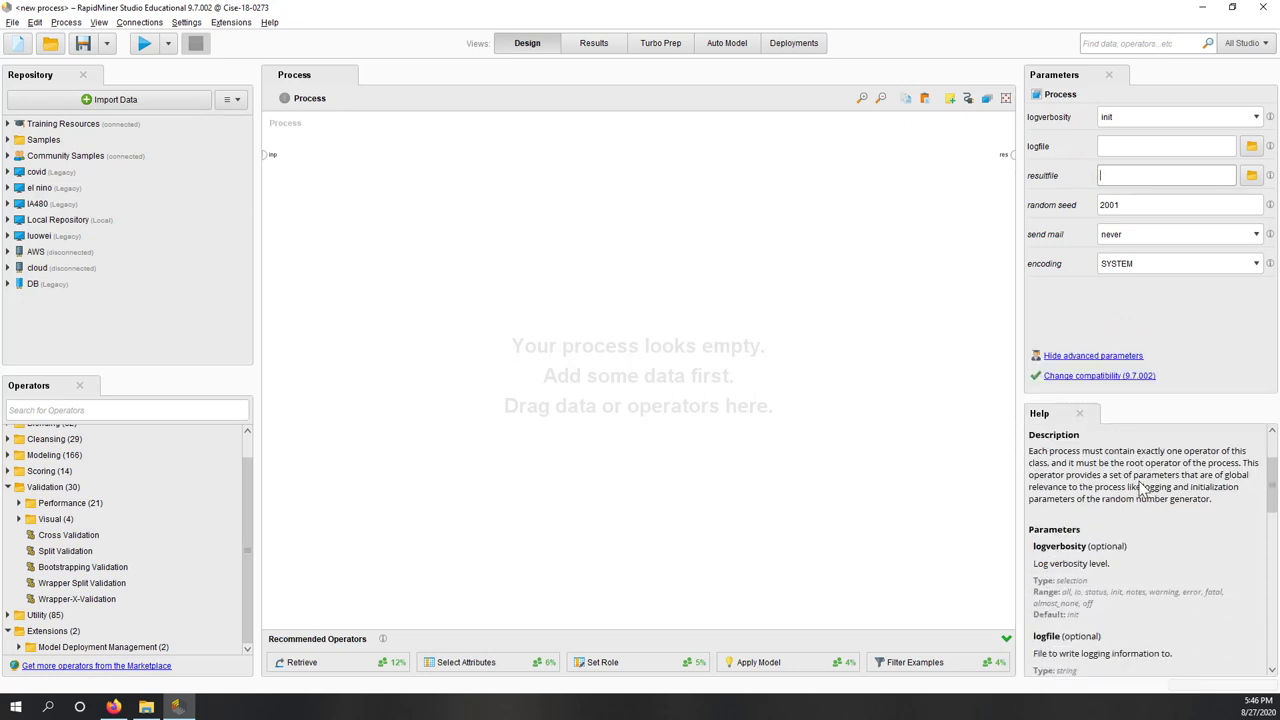
scroll(1140, 487, "up", 3)
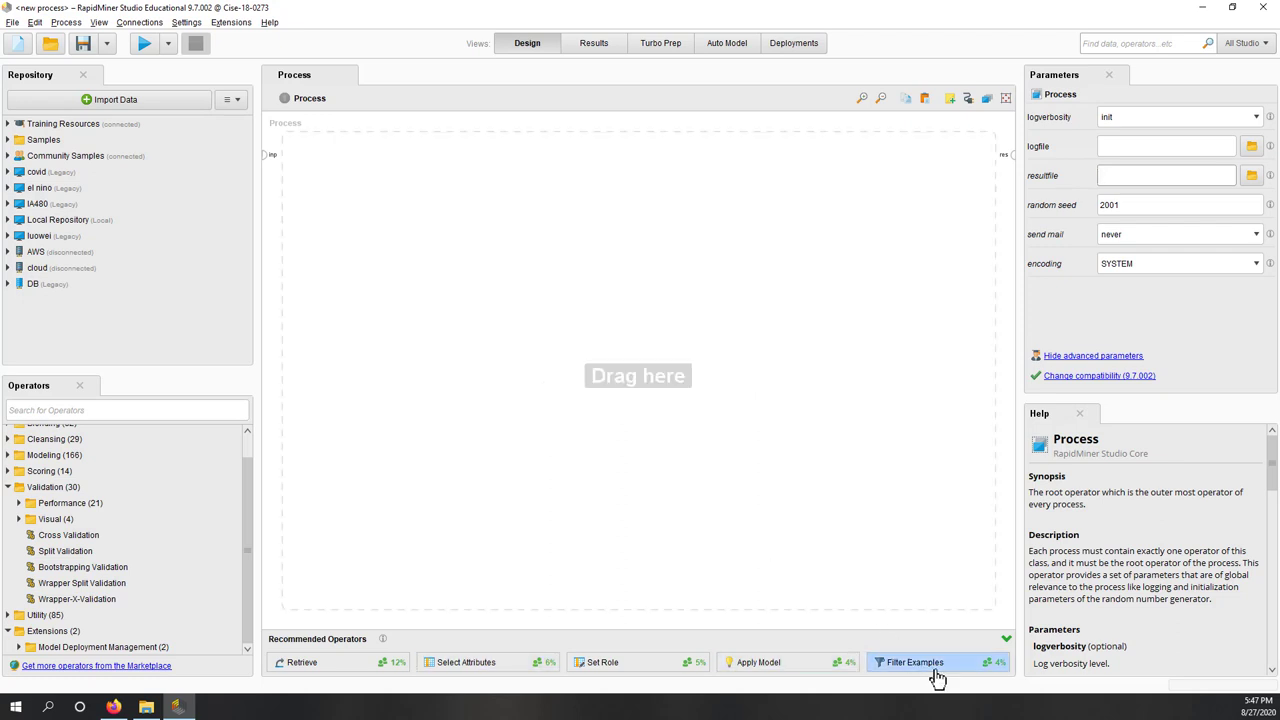
left_click(574, 327)
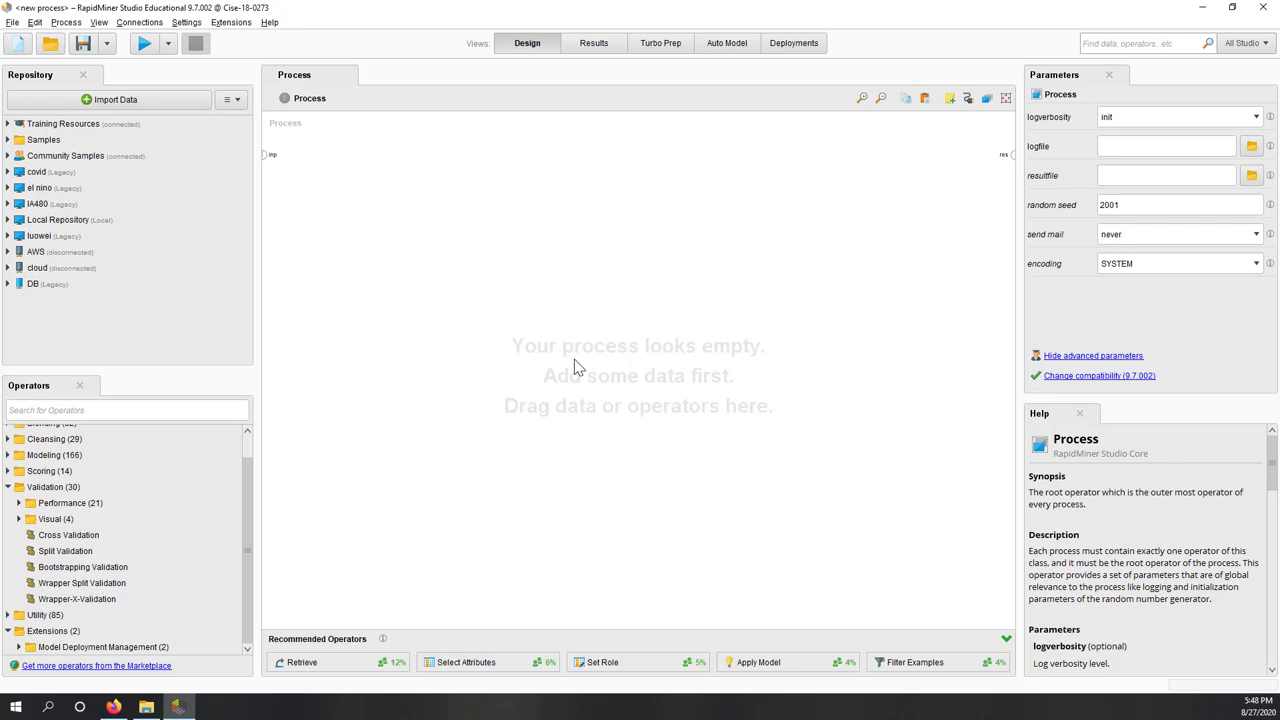
Start creating a new repository, copy the rapidminer folder's full path from File Explorer, and return to RapidMiner Studio
left_click(234, 101)
left_click(320, 121)
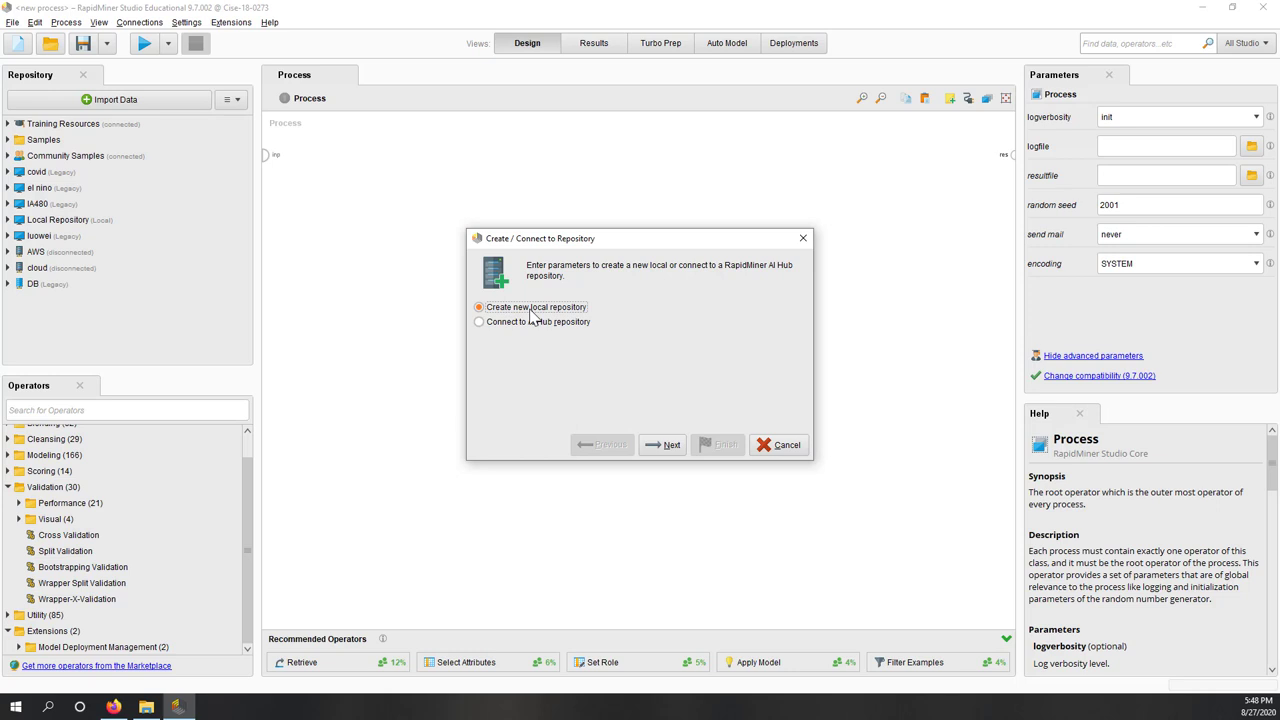
left_click(146, 706)
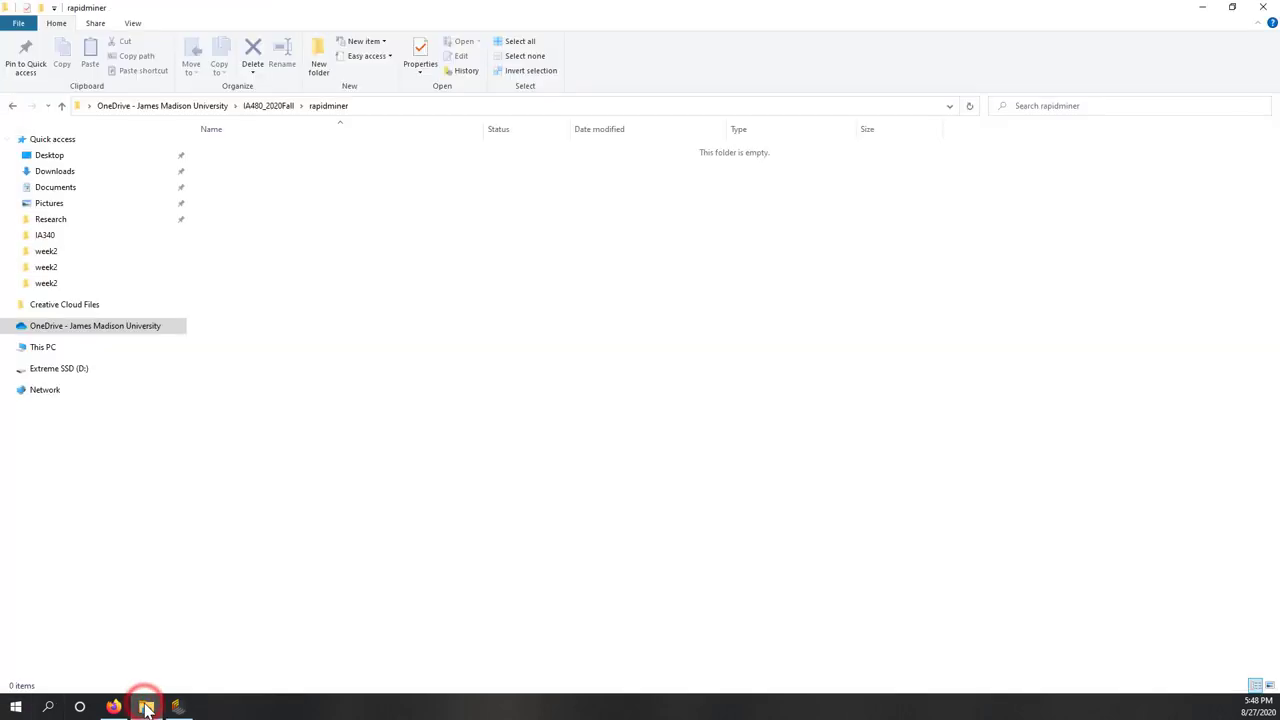
left_click(439, 108)
right_click(441, 109)
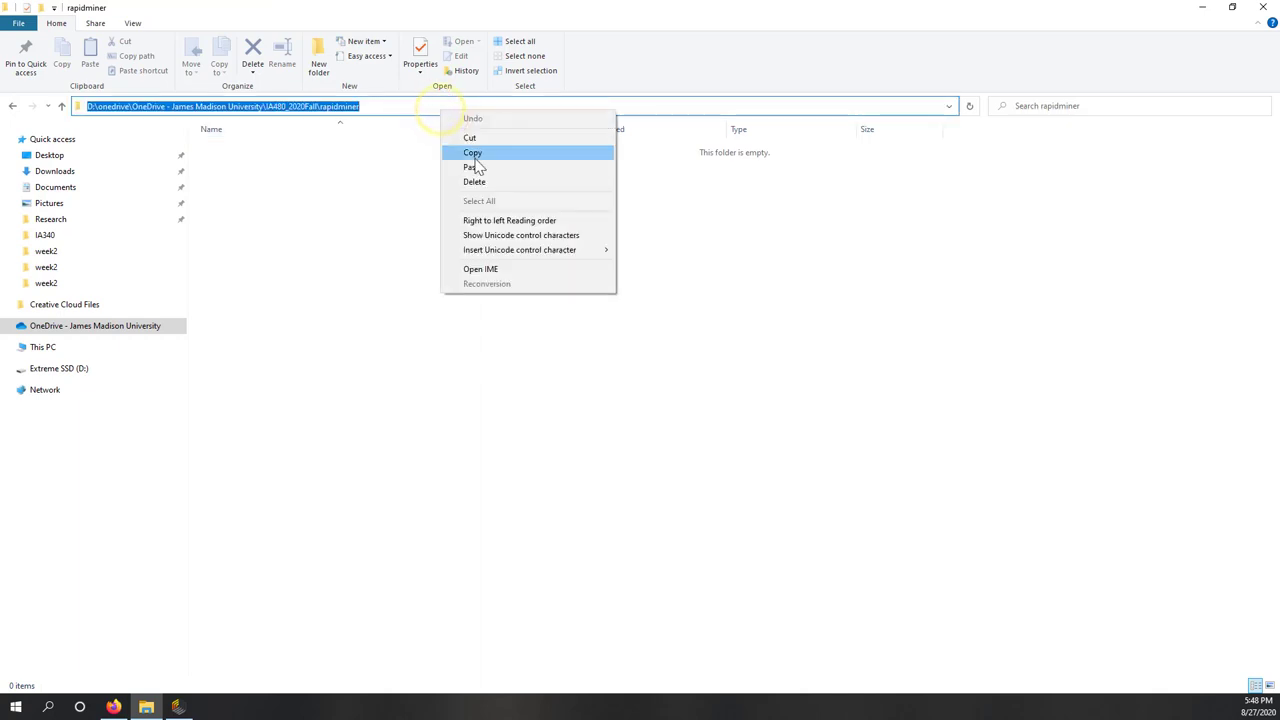
left_click(474, 155)
left_click(546, 312)
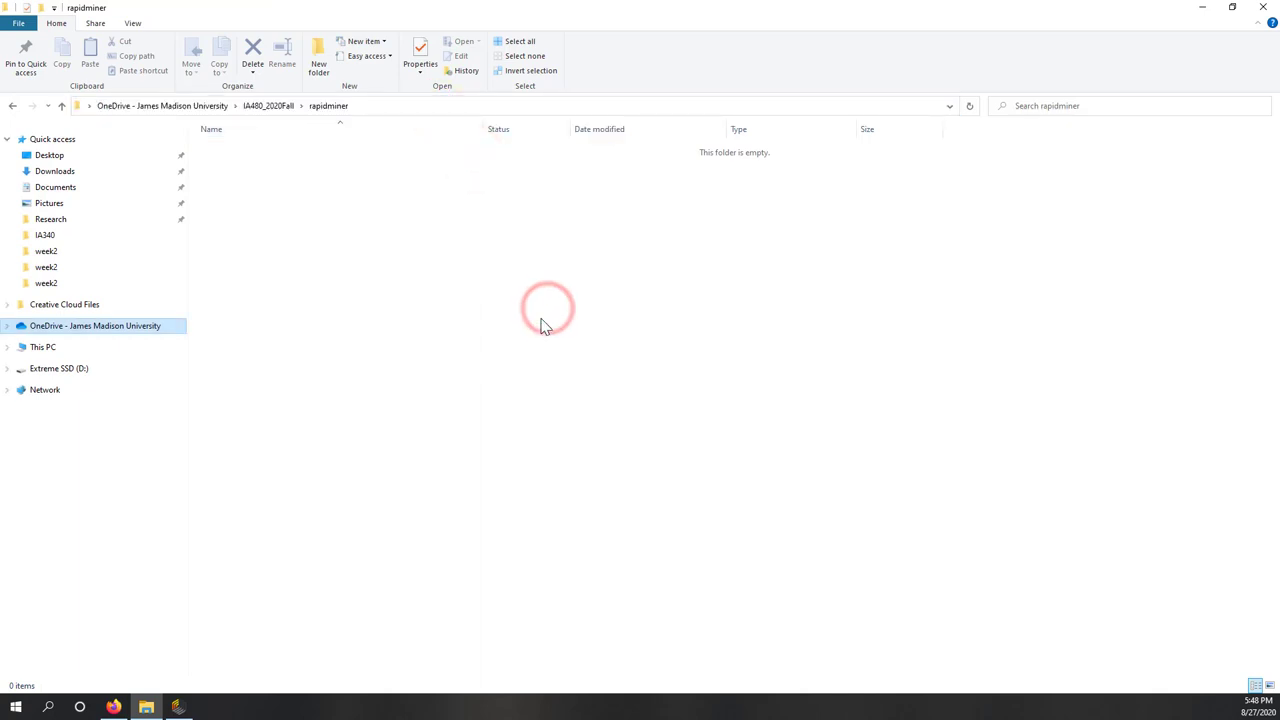
left_click(177, 707)
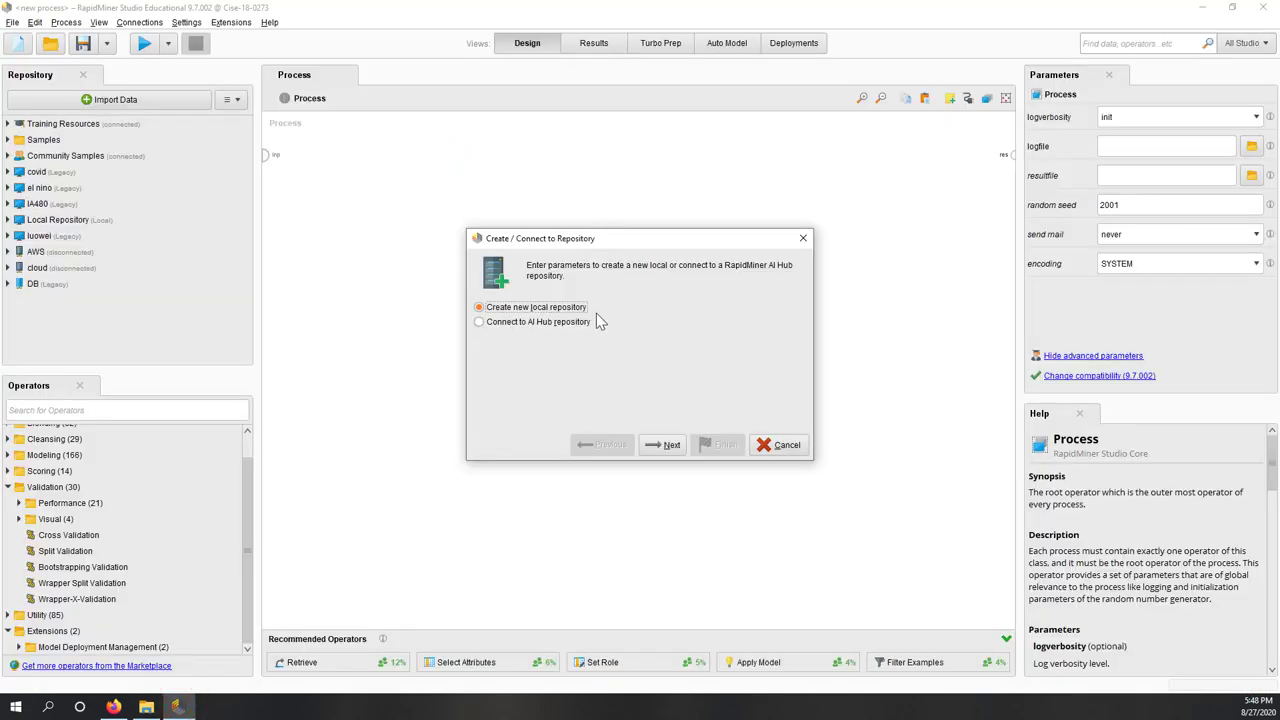
Choose a new local repository without the default location and set its root directory to the copied rapidminer folder path inside IA480_2020Fall
left_click(668, 445)
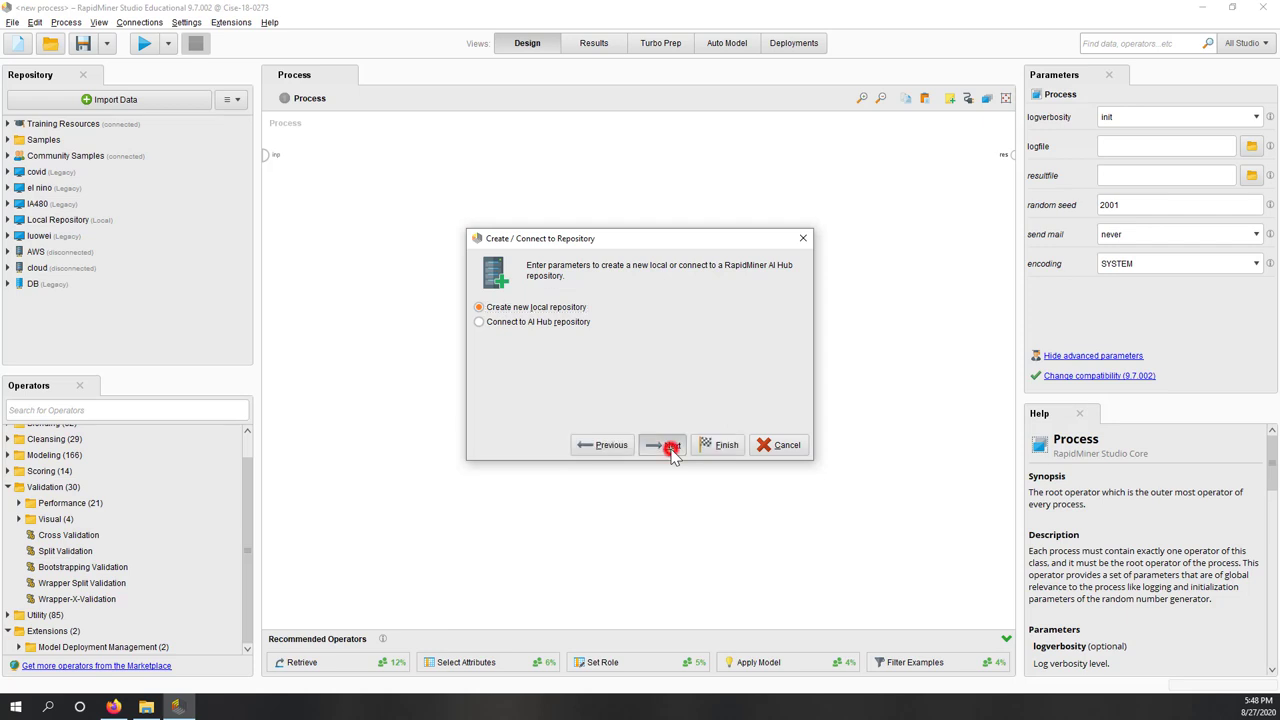
left_click(546, 333)
left_click(546, 333)
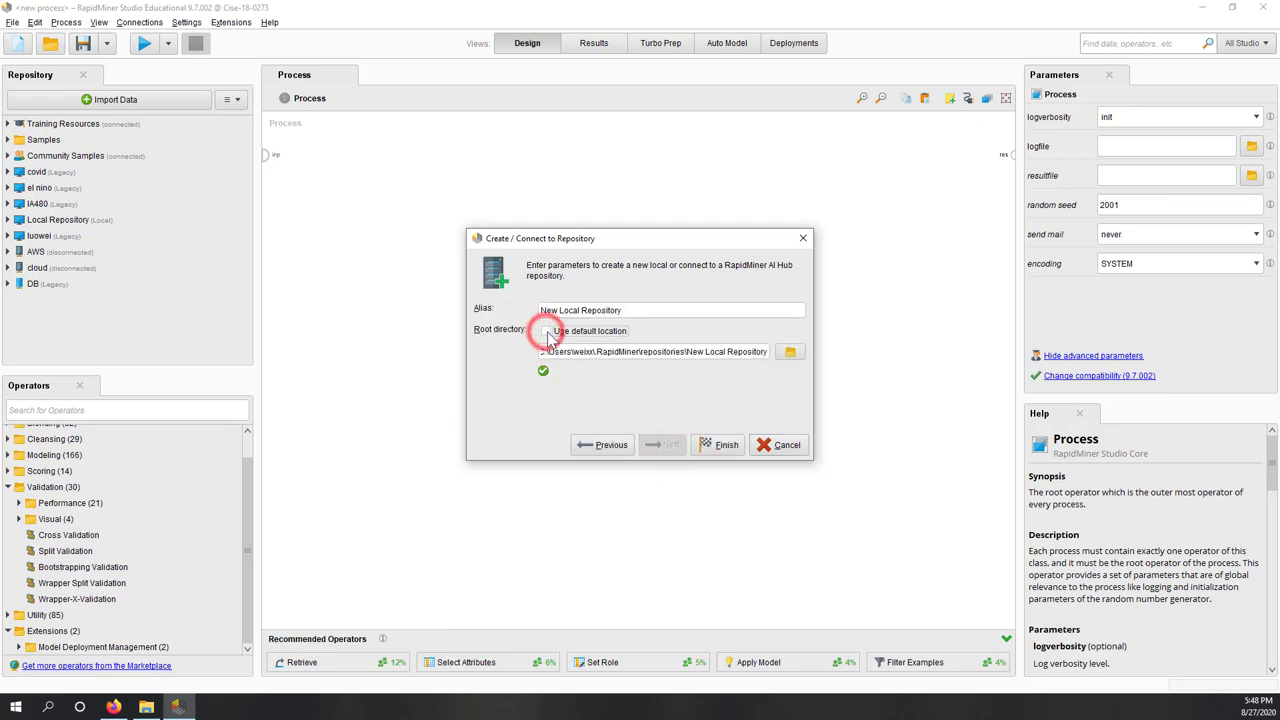
left_click(760, 355)
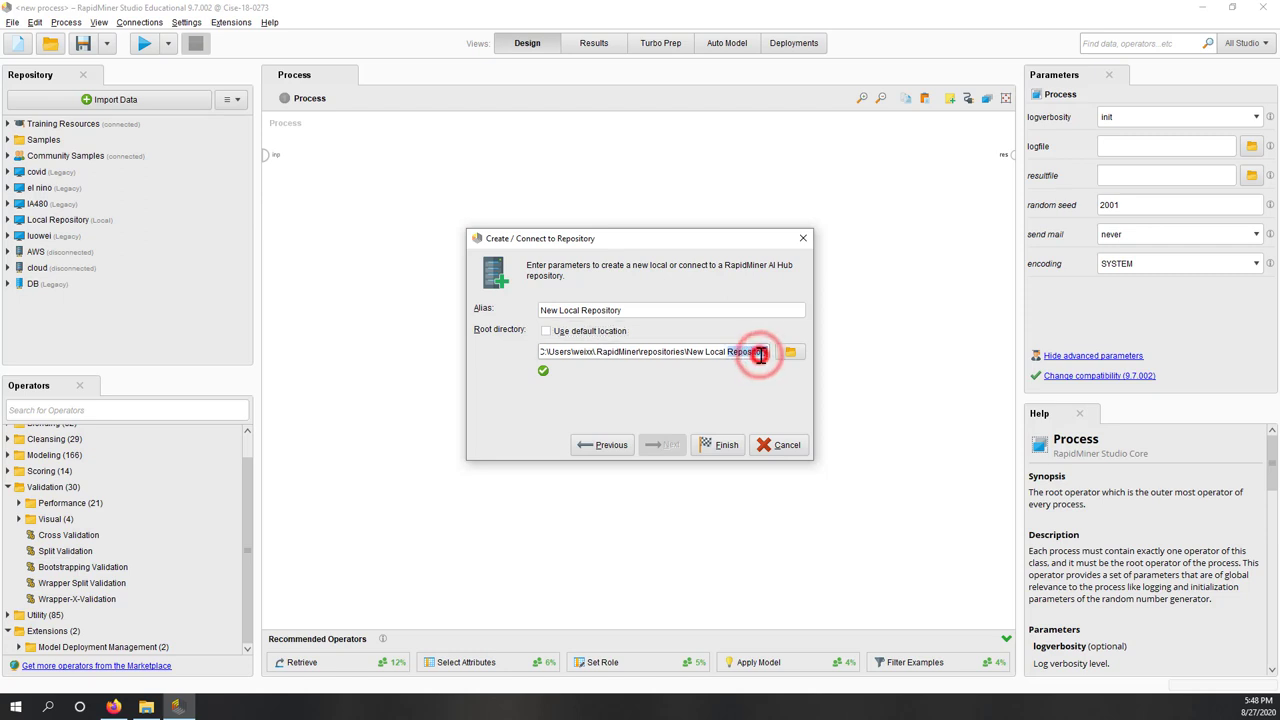
triple_click(760, 355)
key("BackSpace")
key("ctrl+v")
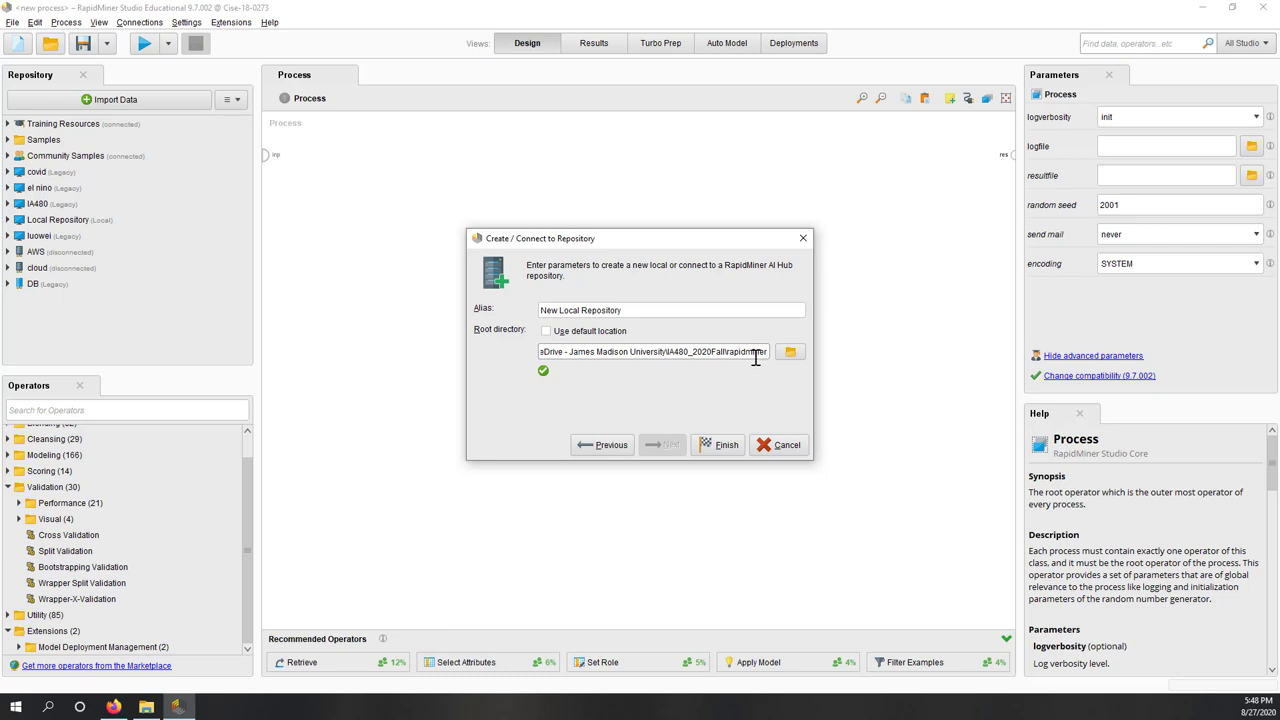
Set the new local repository's alias to IA480_2020Fall
triple_click(649, 310)
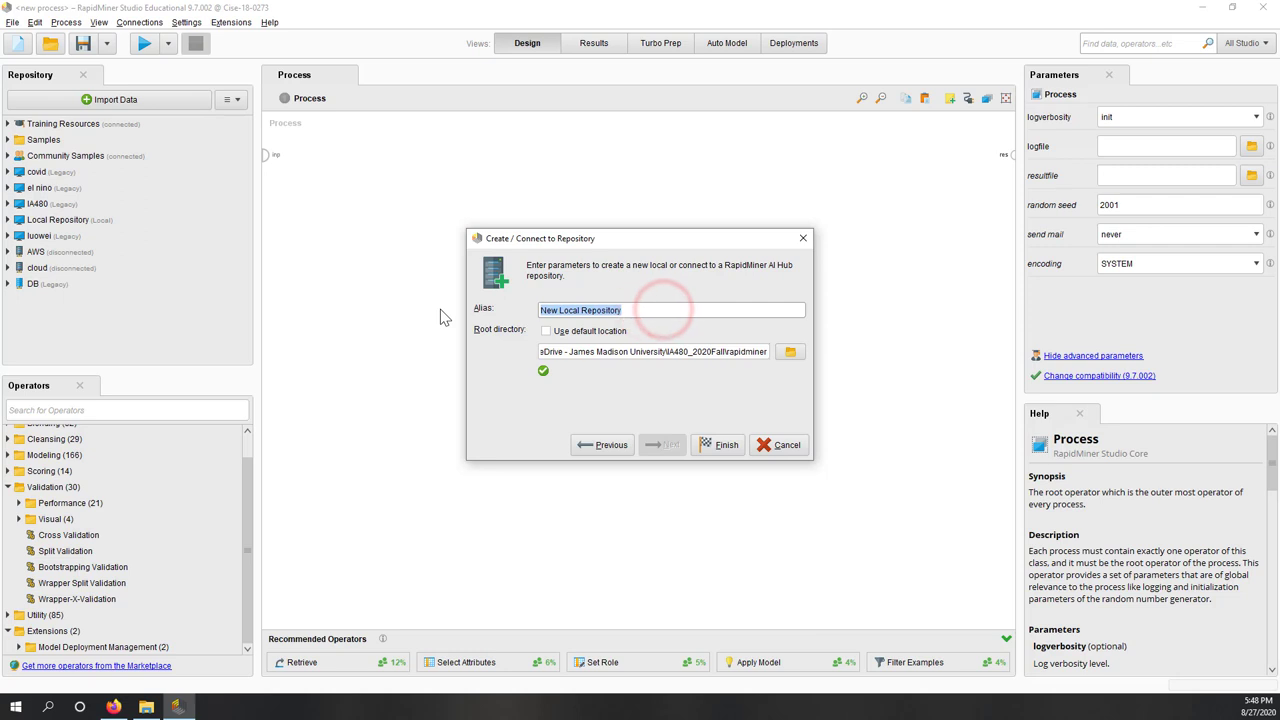
key("BackSpace")
type("IA480")
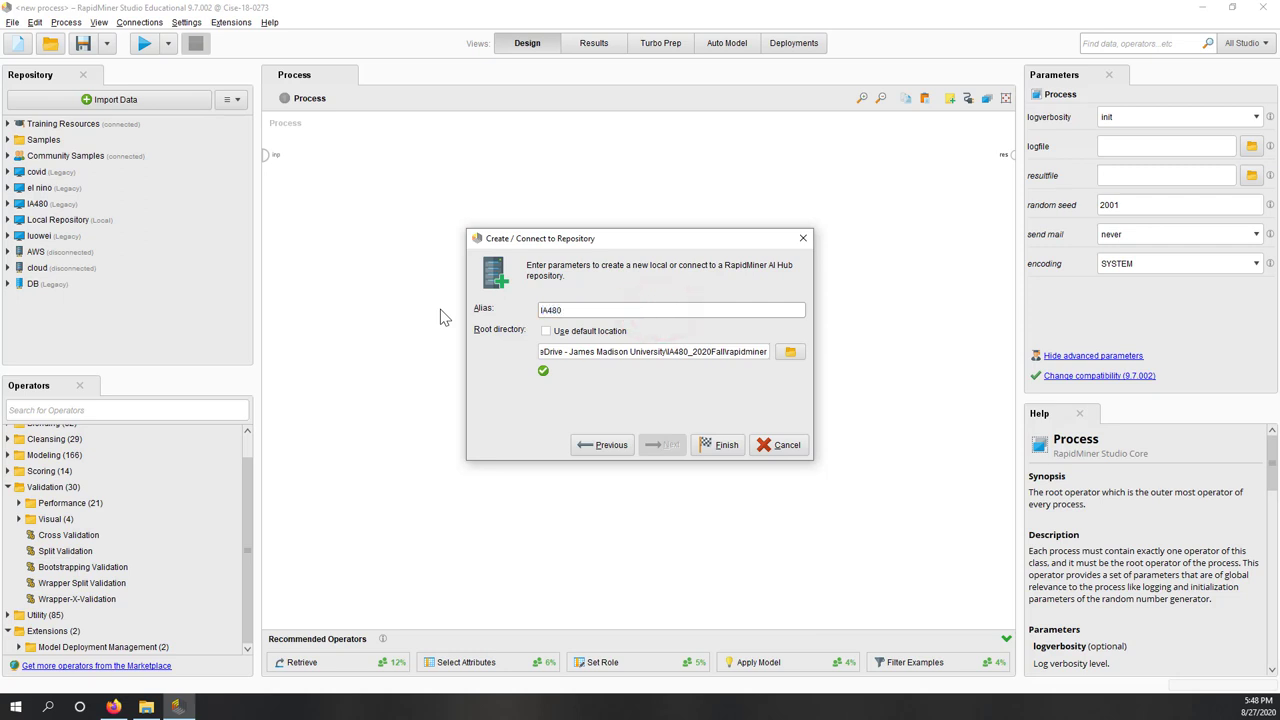
type("_2020Fall")
left_click(638, 404)
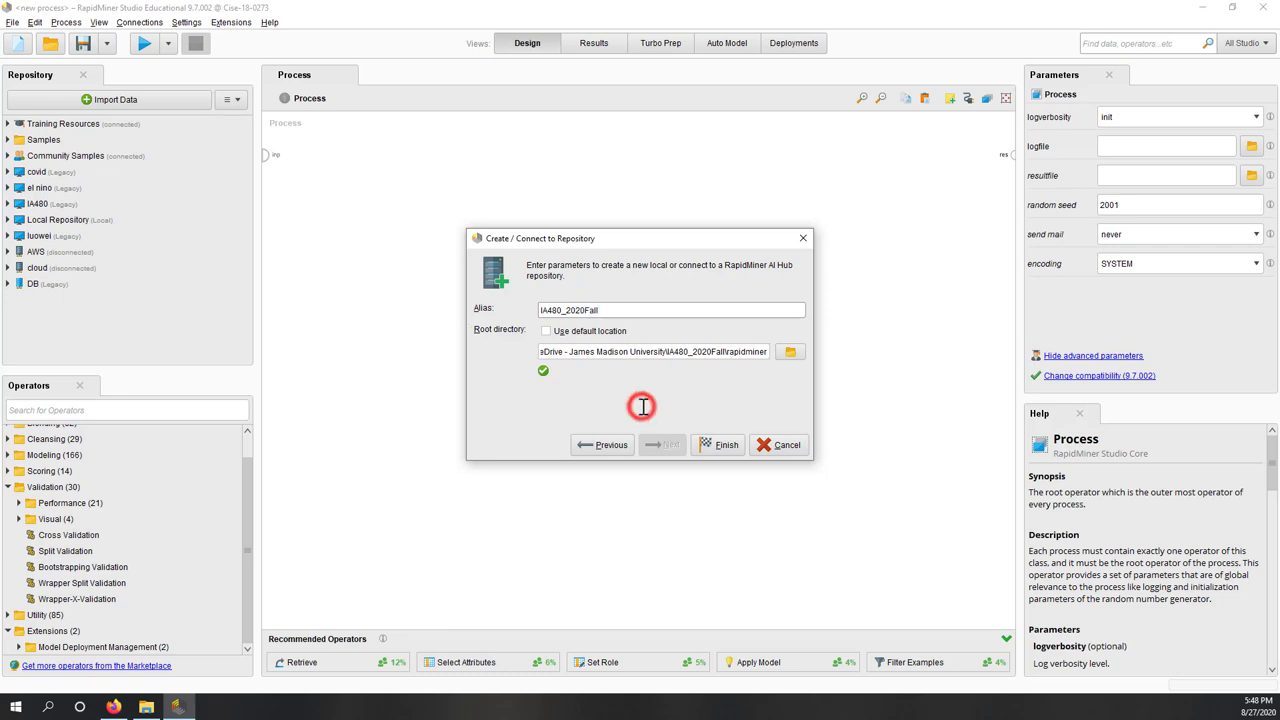
Finish creating the IA480_2020Fall repository and expand it in the repository tree to view its contents
left_click(790, 351)
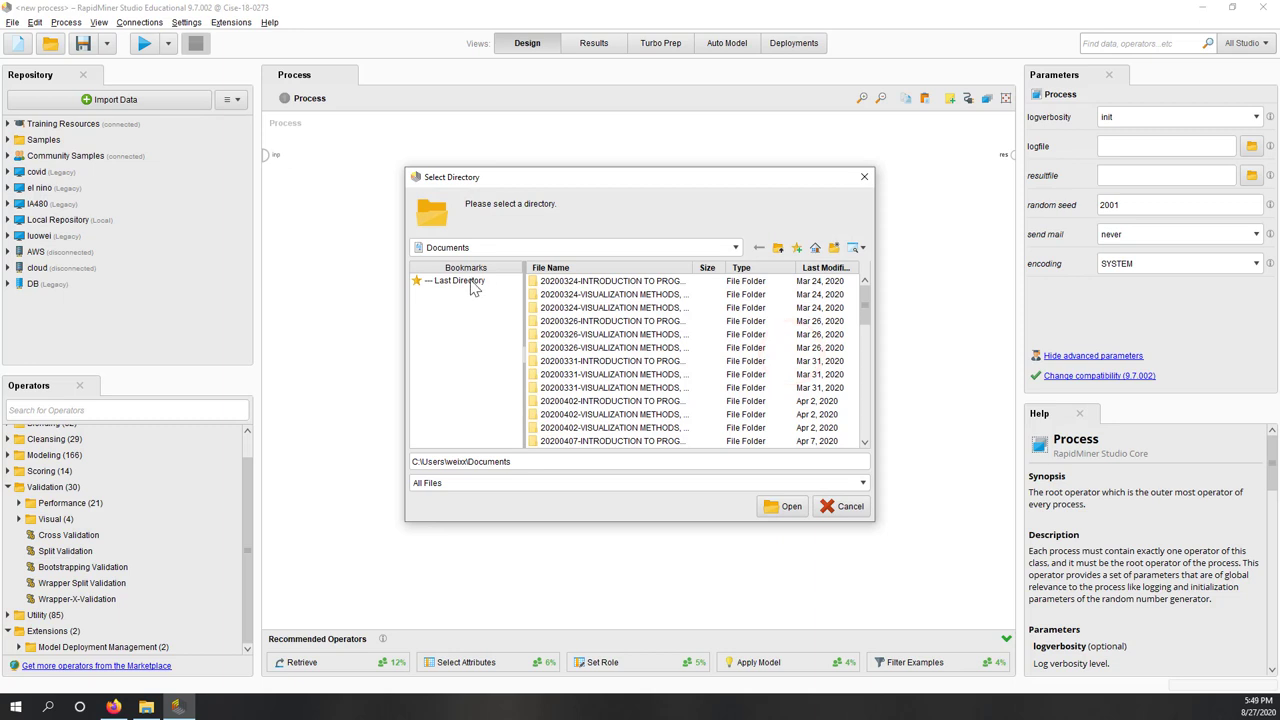
left_click(838, 507)
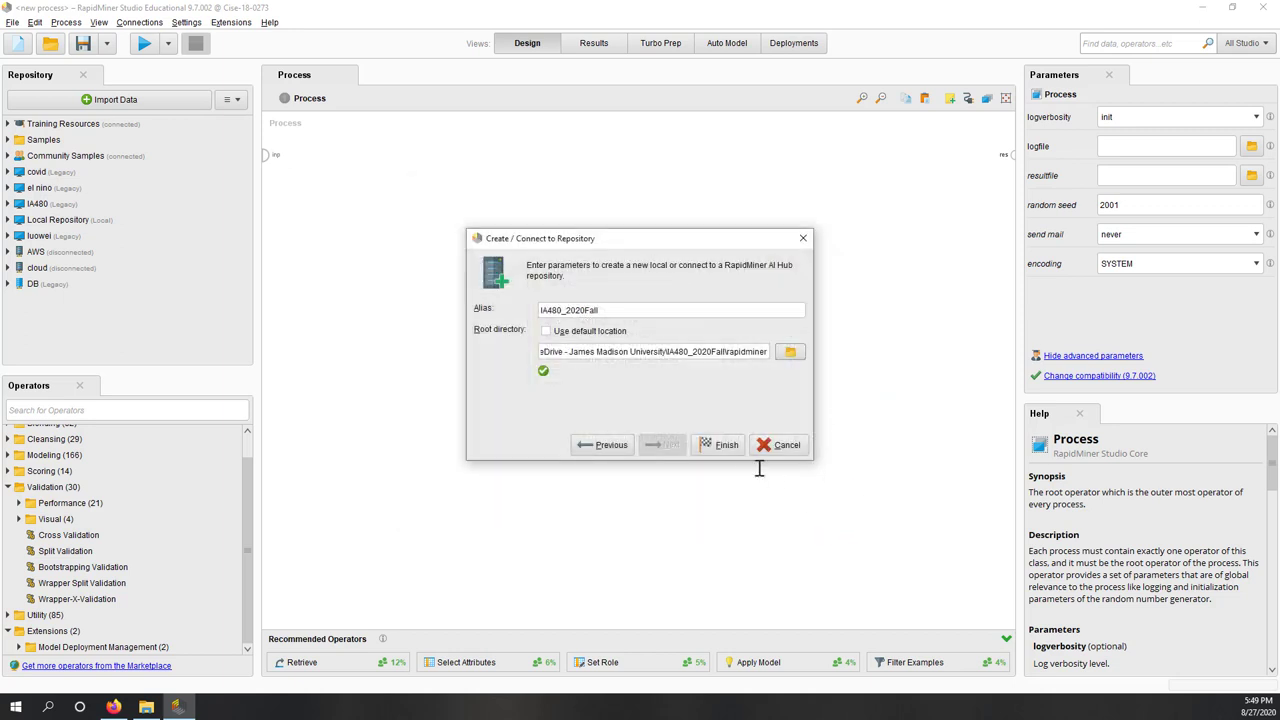
left_click(720, 447)
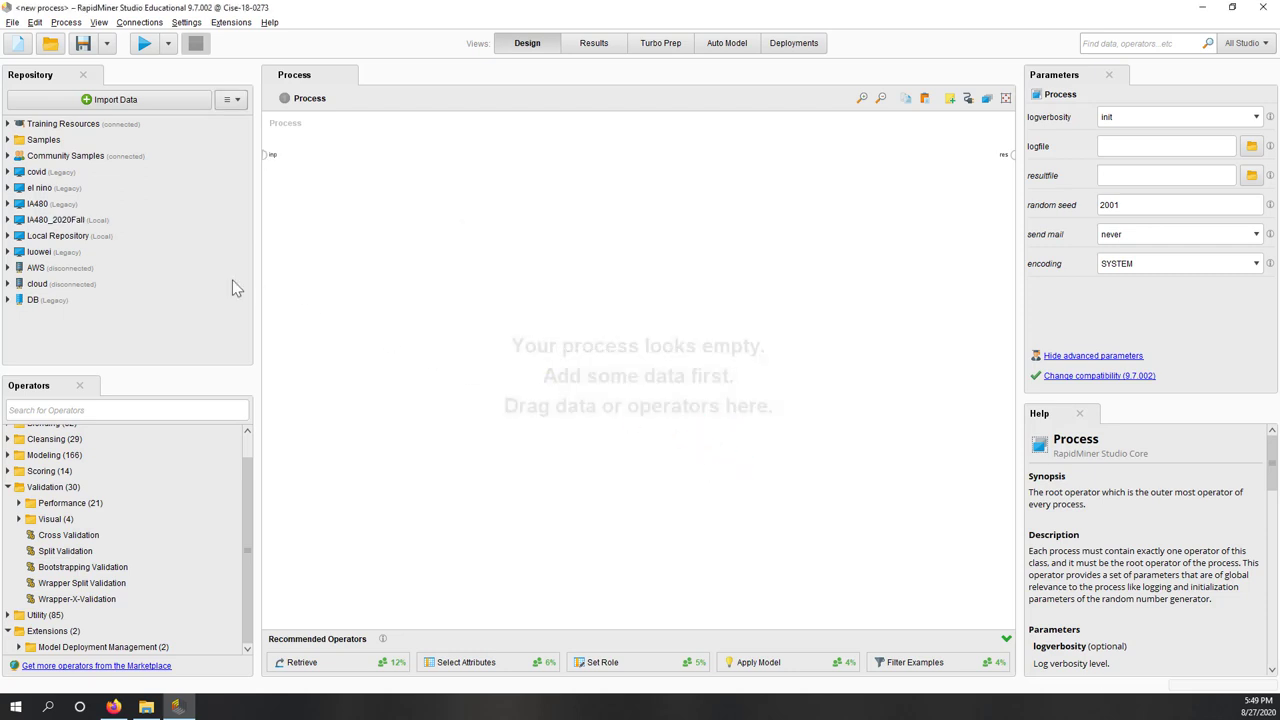
left_click(55, 222)
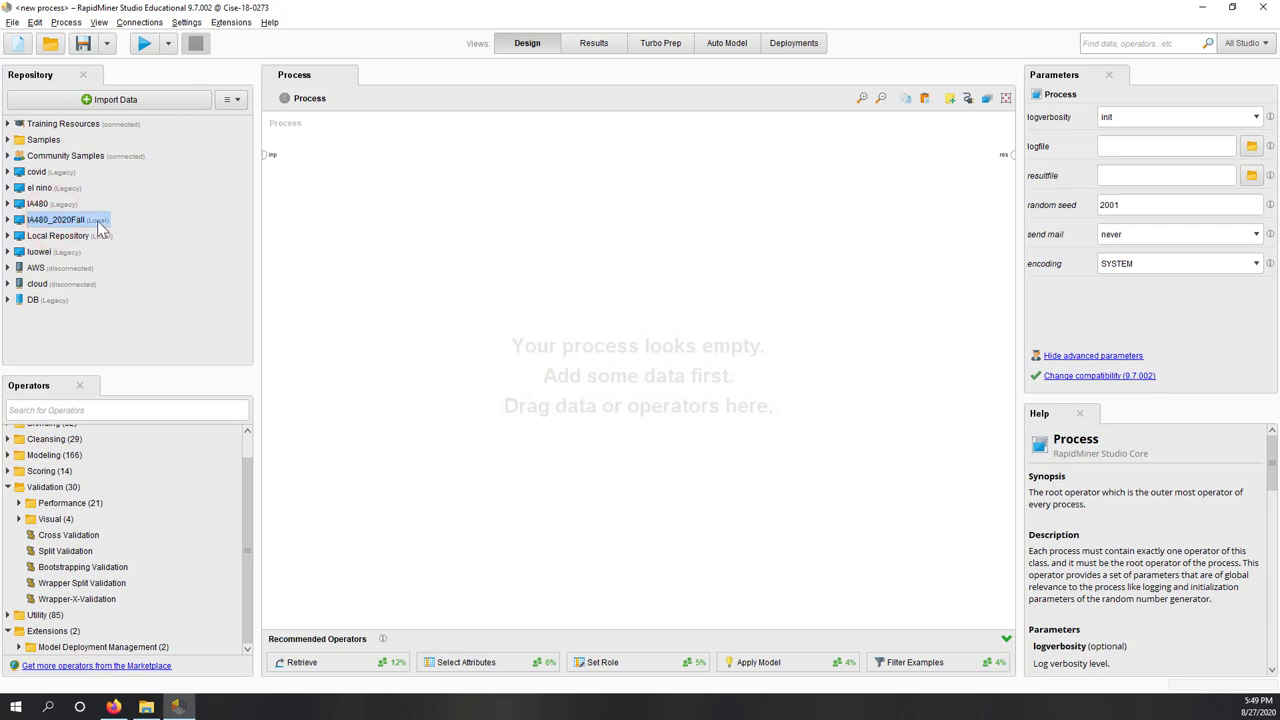
left_click(7, 220)
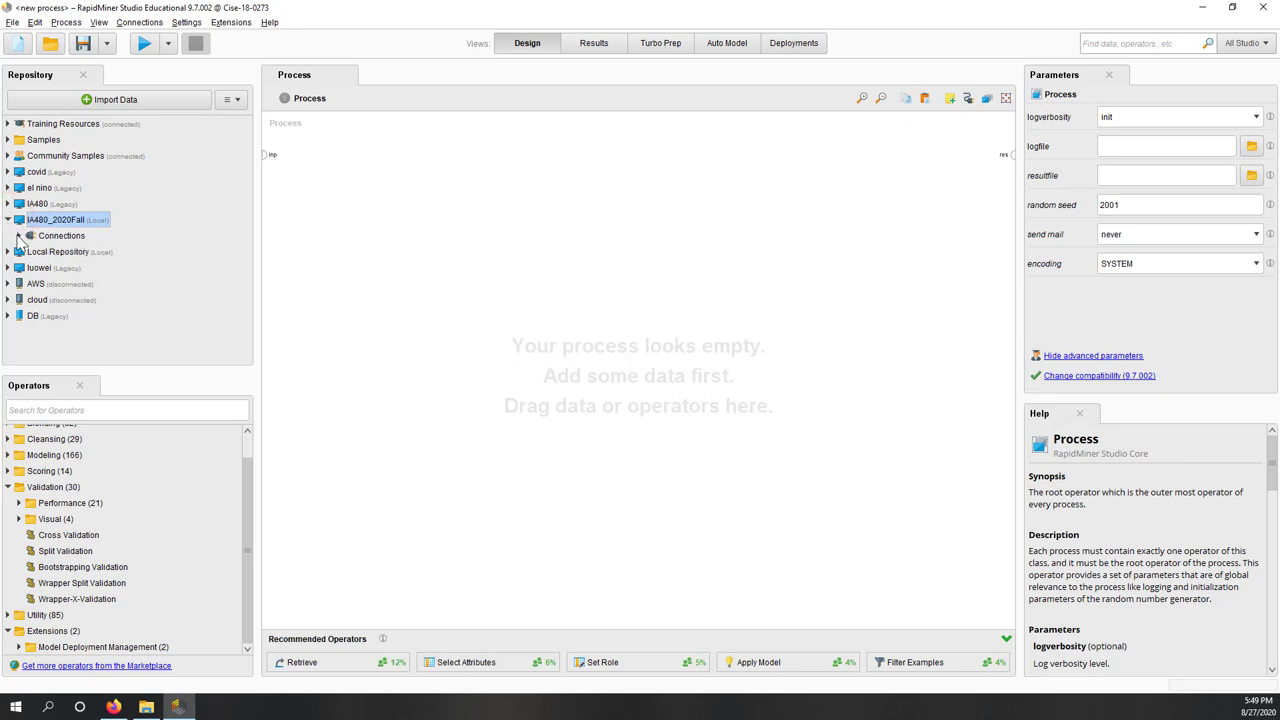
left_click(17, 235)
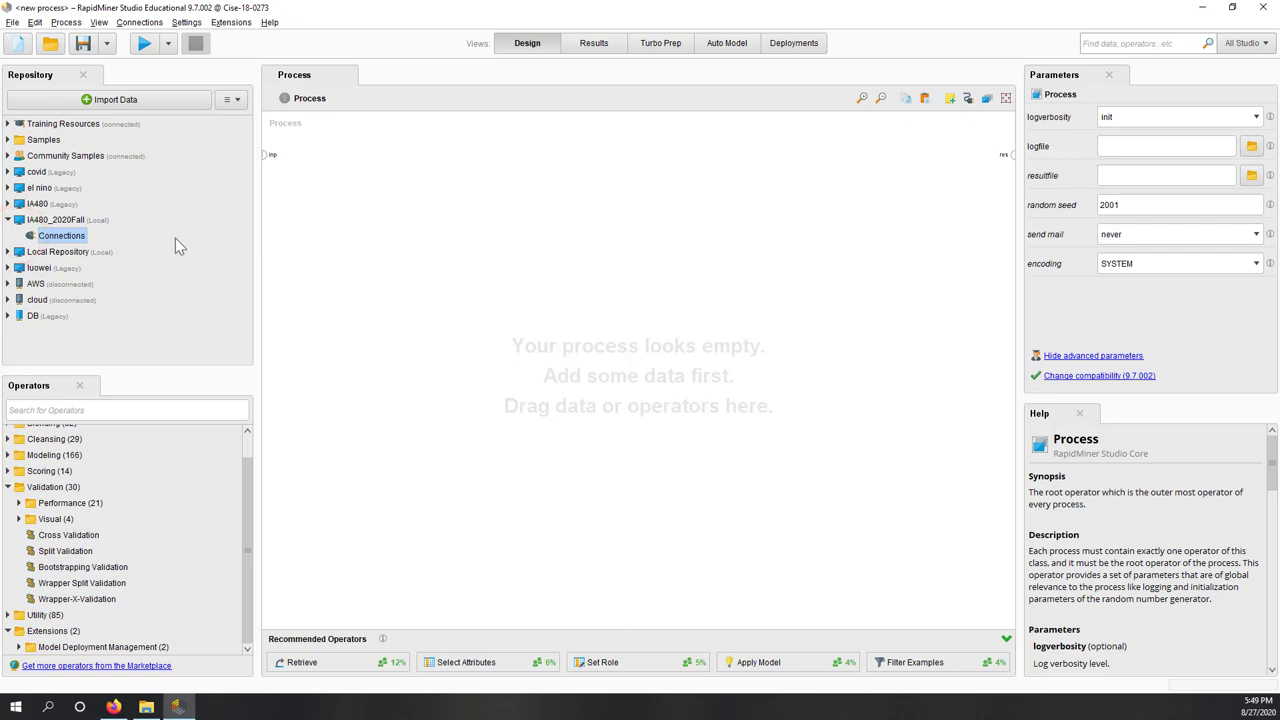
Create a subfolder named lab1 in the IA480_2020Fall repository and check for it in the rapidminer folder in File Explorer
left_click(80, 220)
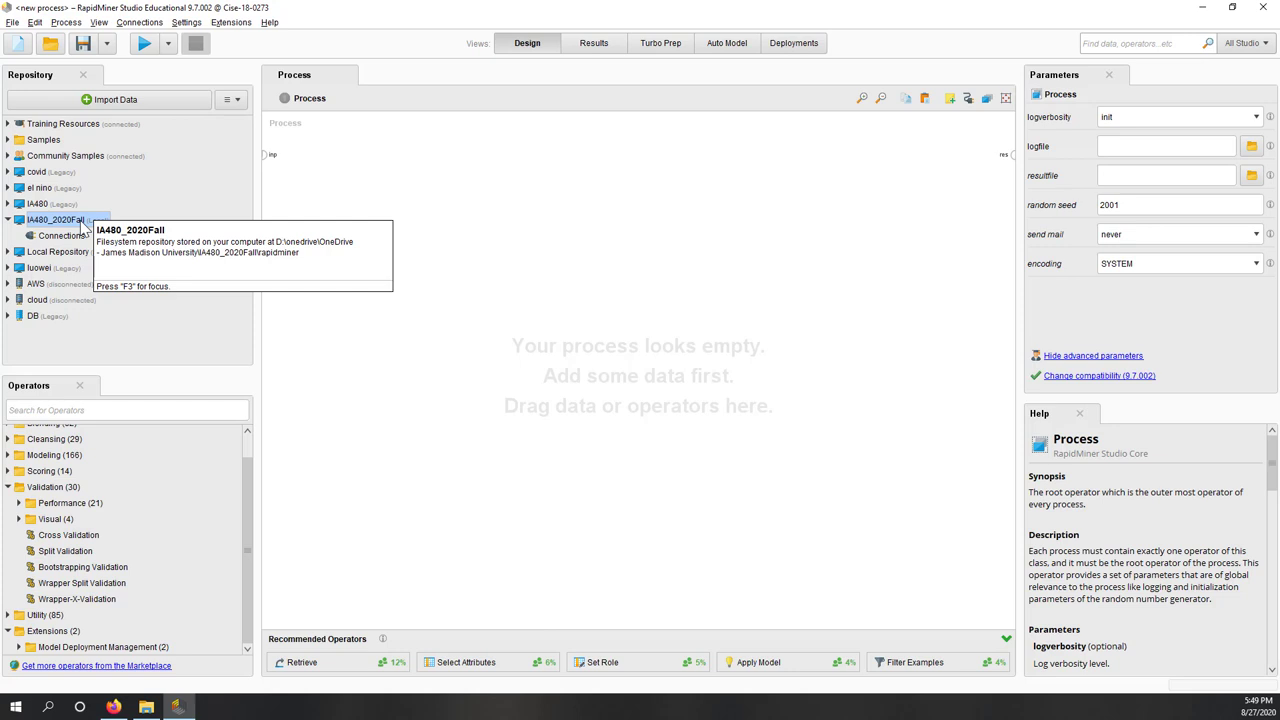
right_click(82, 226)
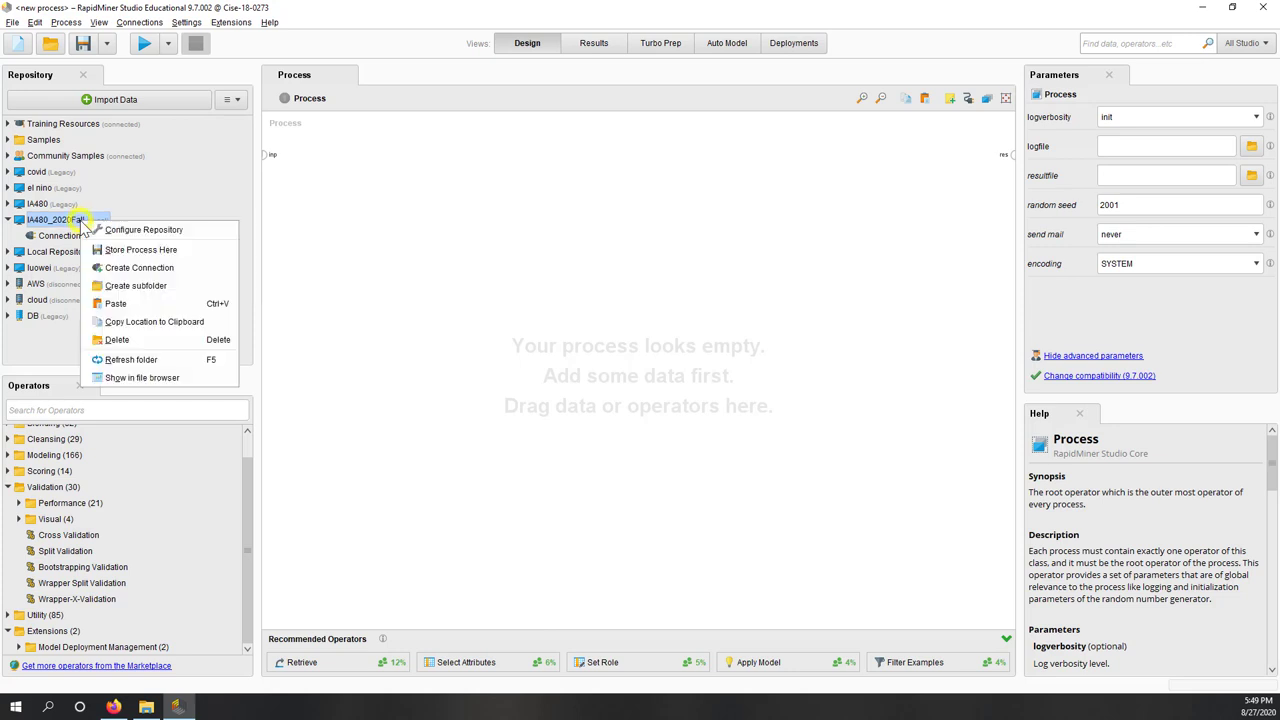
left_click(174, 289)
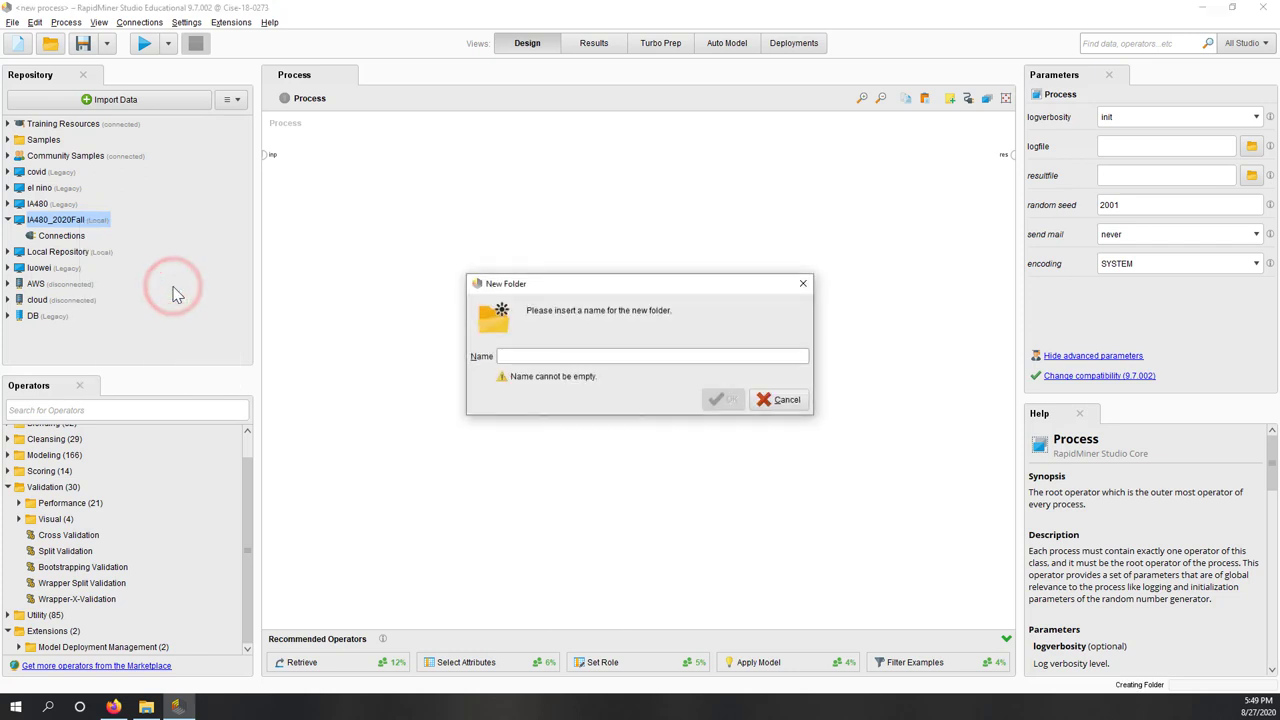
left_click(547, 353)
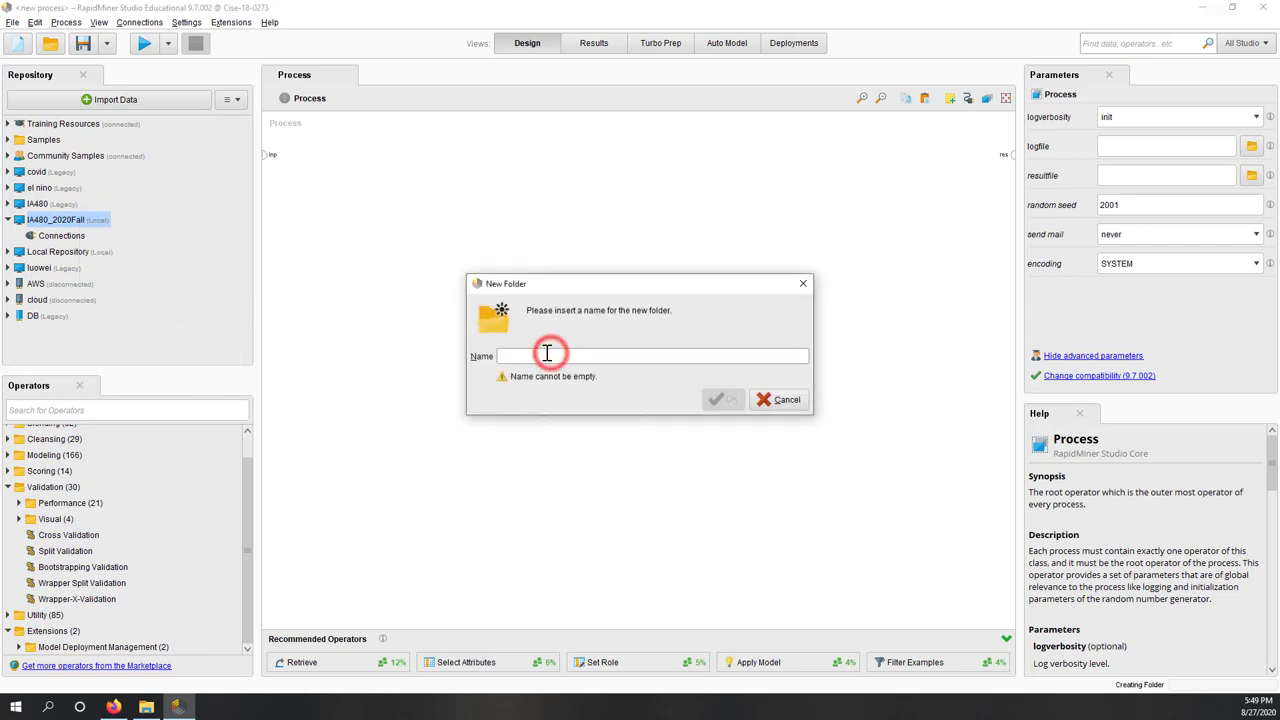
type("(ab1")
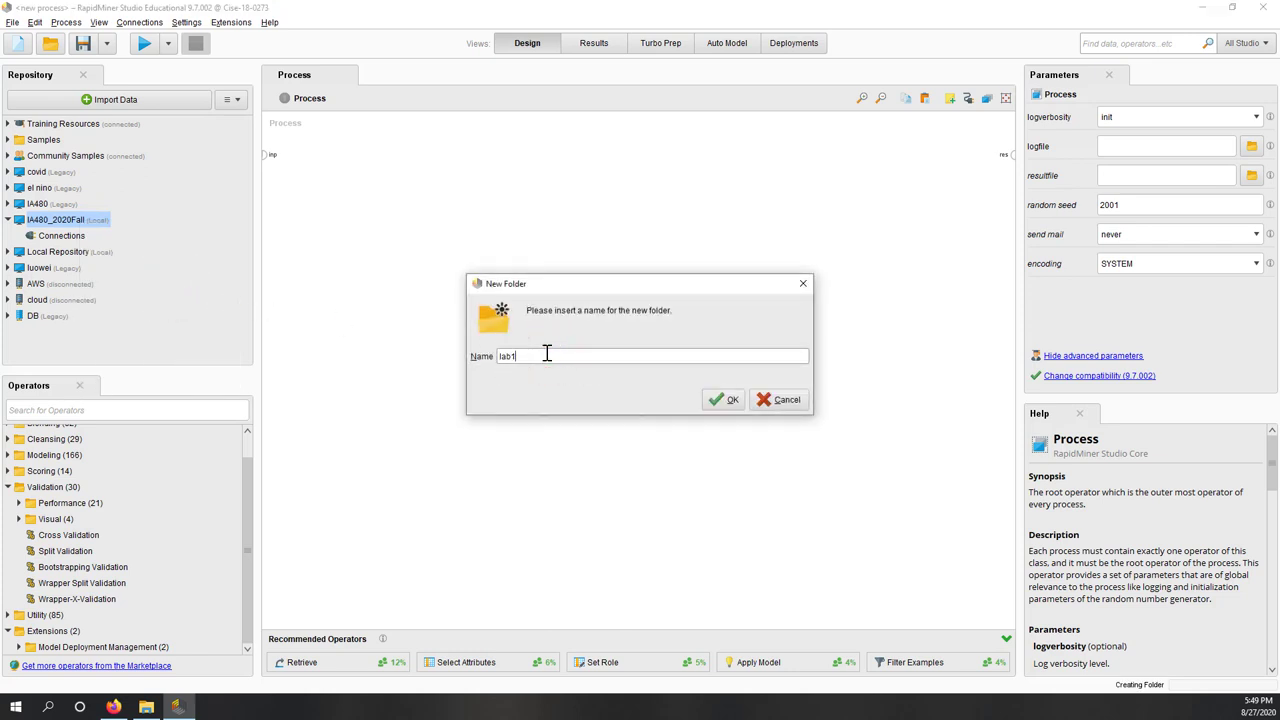
left_click(716, 401)
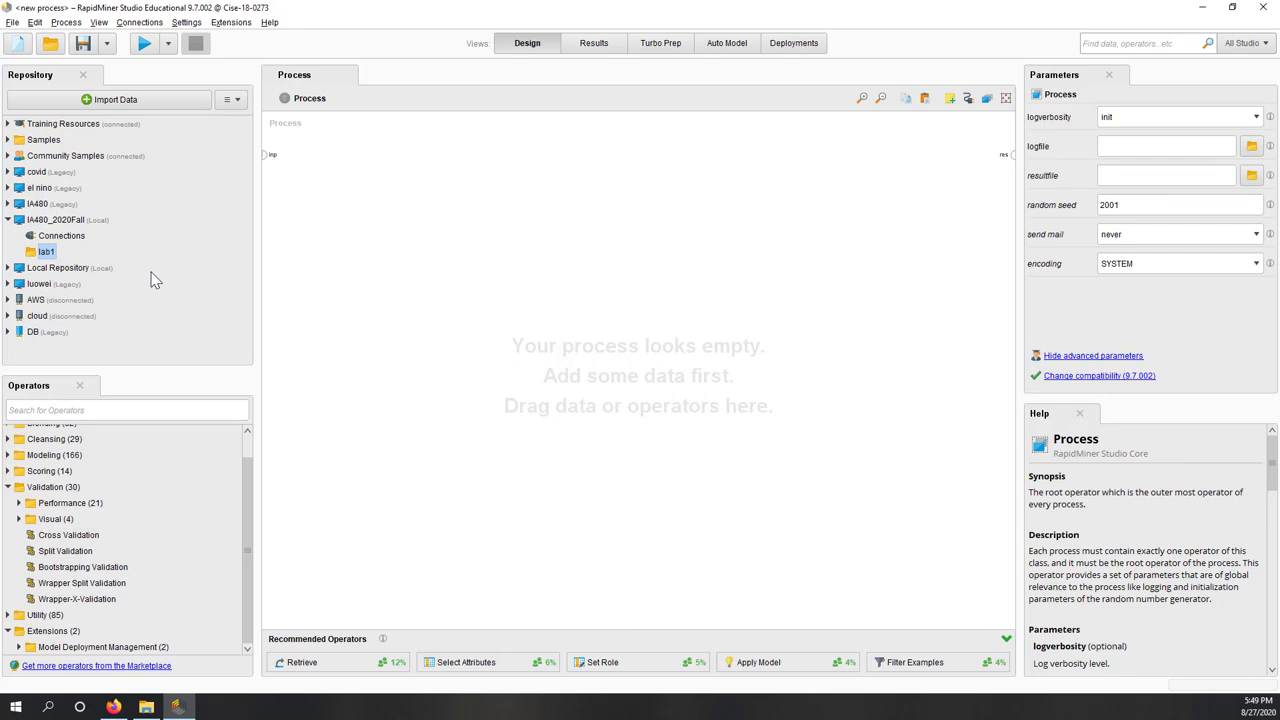
left_click(146, 708)
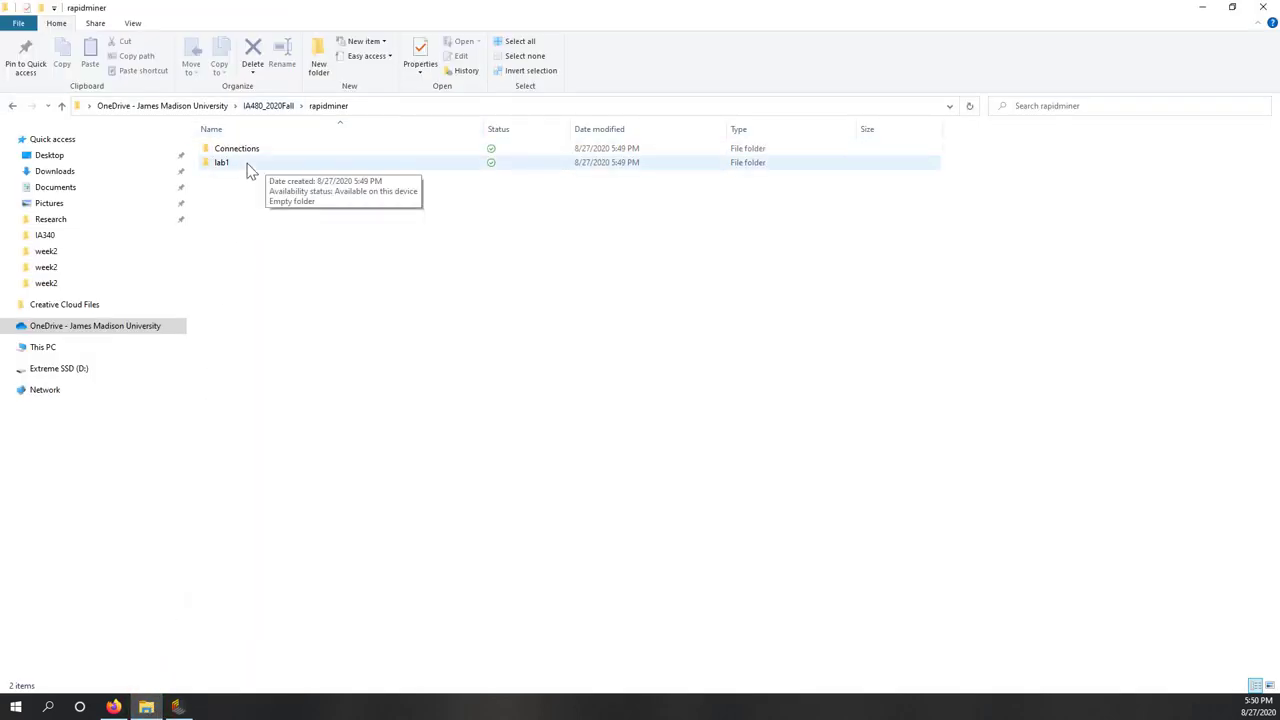
left_click(282, 622)
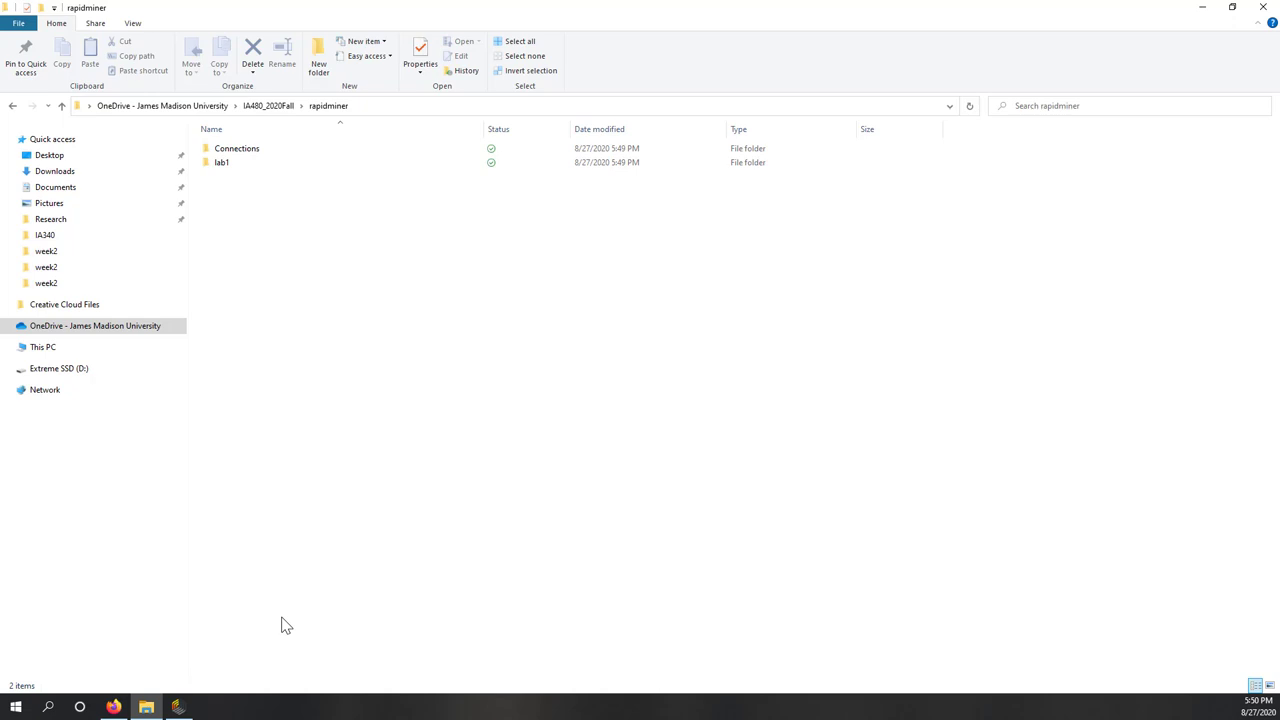
Switch to Firefox and look through the machine_learning_in_rapidminer README's topic list and its Load and Collect Data in RapidMiner page
left_click(114, 707)
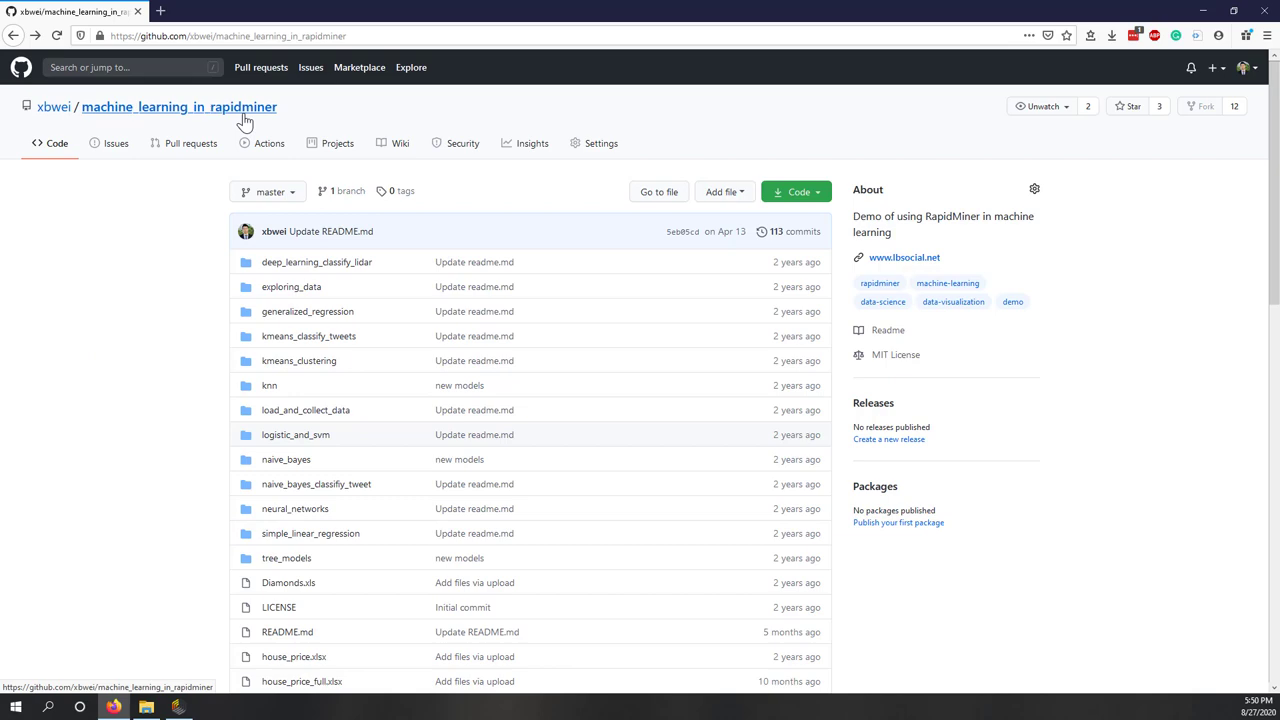
scroll(170, 461, "down", 3)
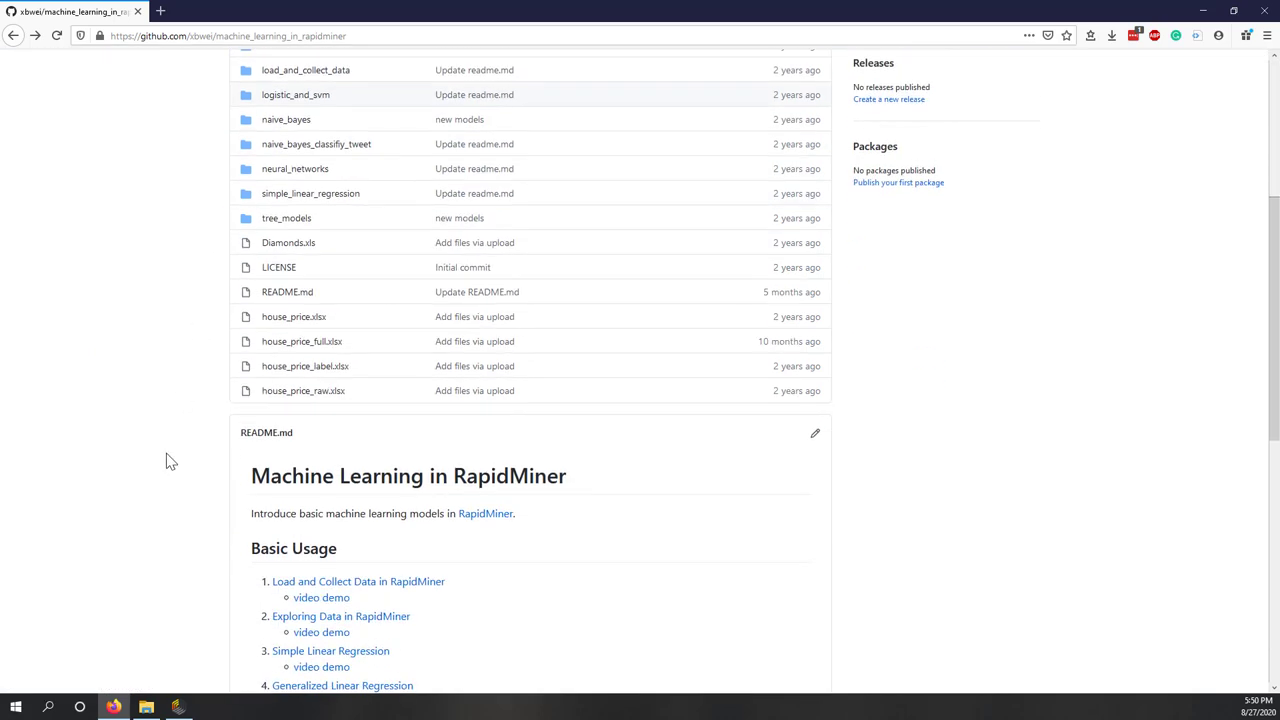
scroll(168, 461, "down", 2)
scroll(429, 563, "down", 3)
scroll(429, 563, "down", 2)
scroll(429, 563, "up", 3)
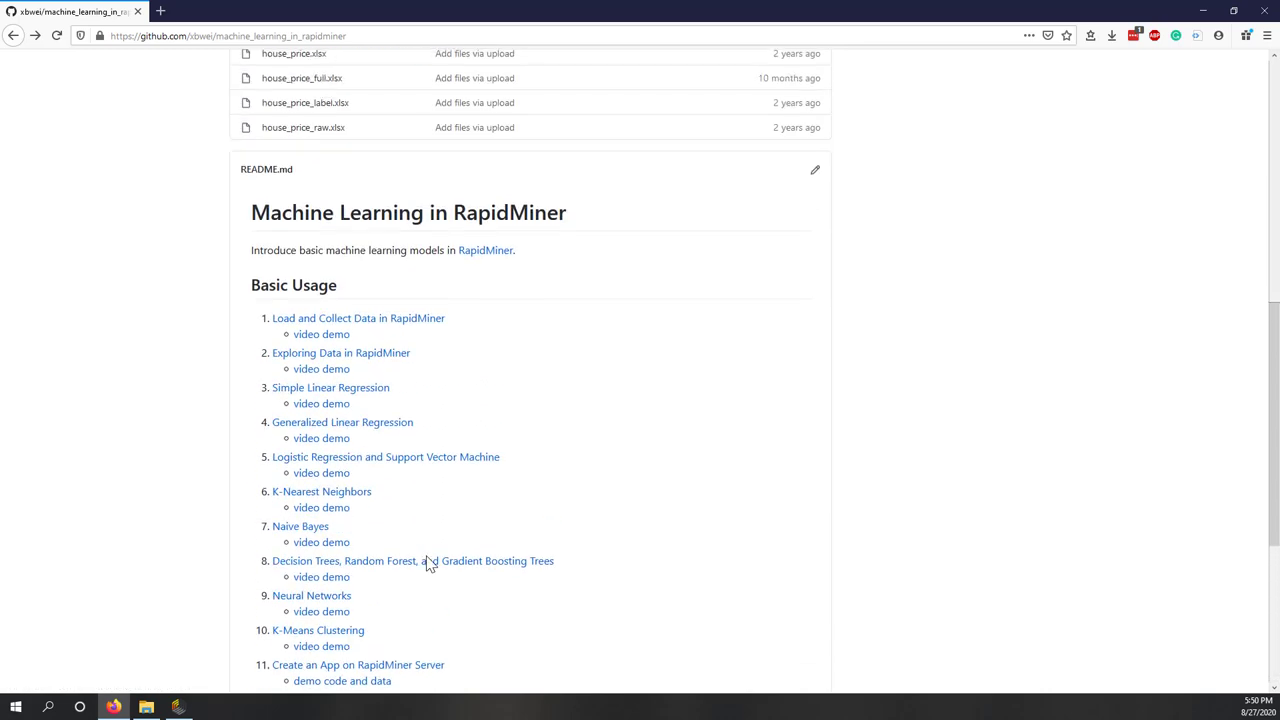
scroll(429, 563, "down", 3)
scroll(429, 563, "up", 4)
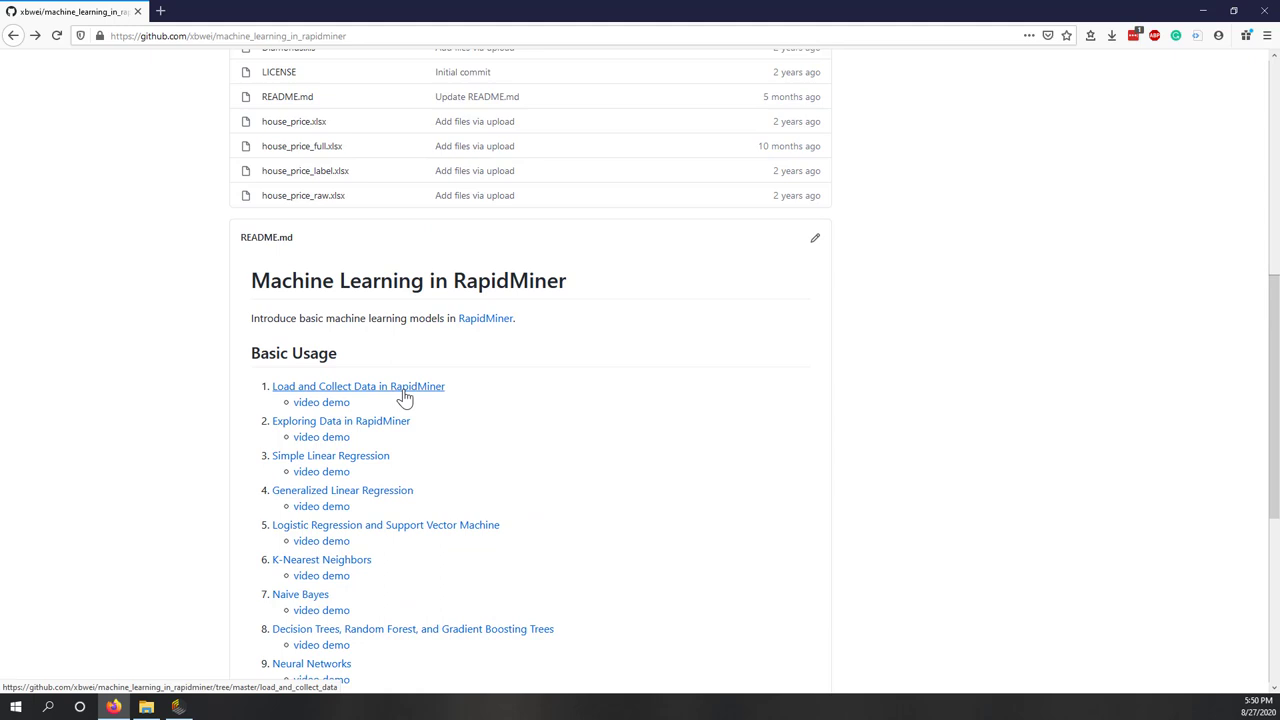
left_click(404, 394)
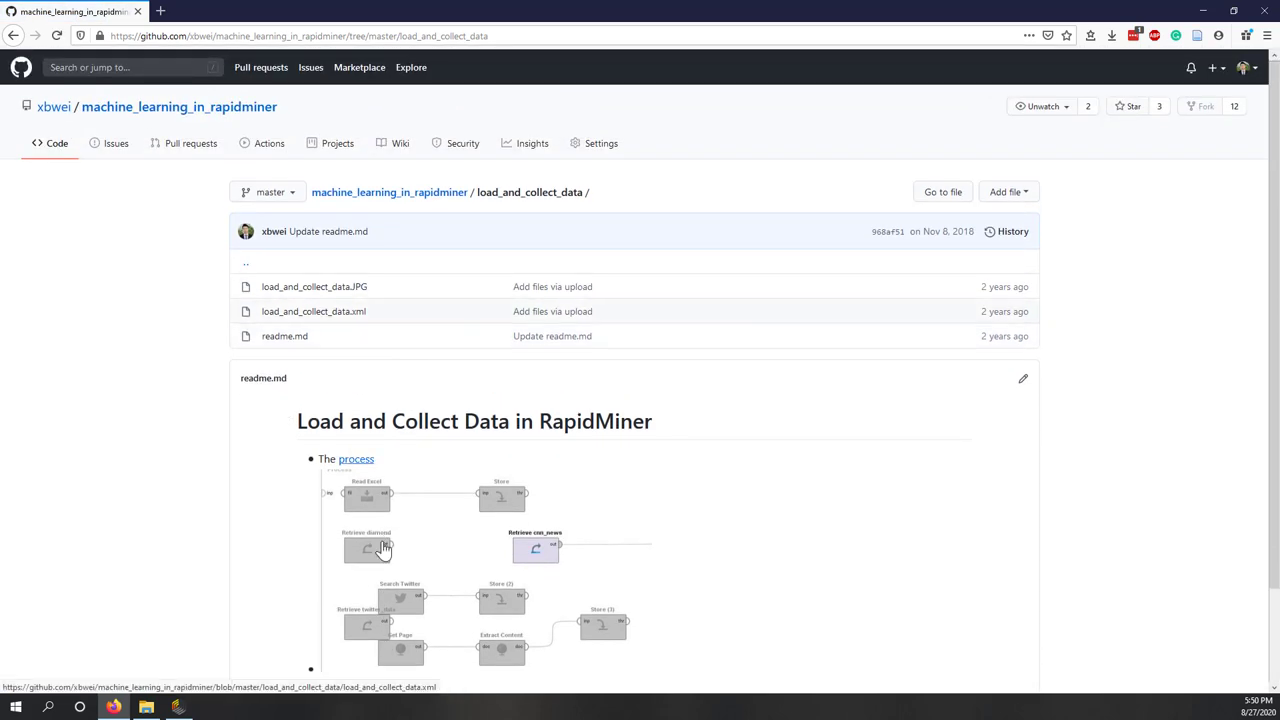
left_click(13, 35)
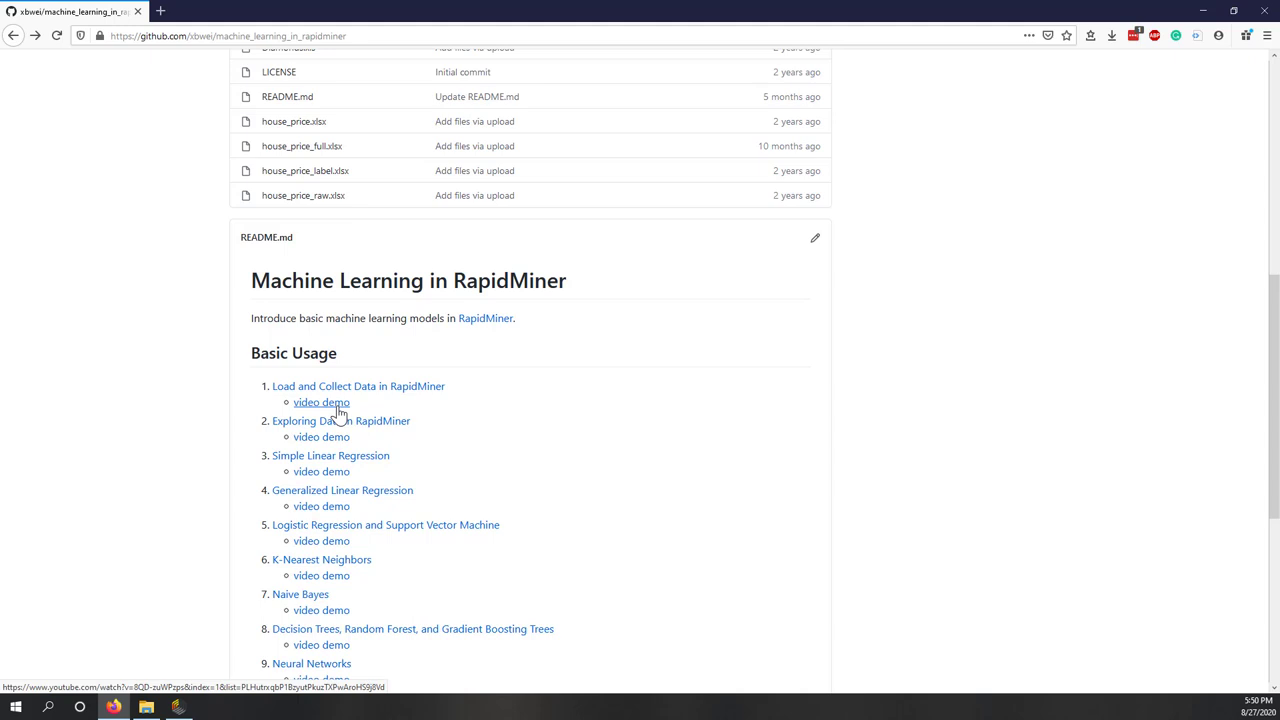
Download Diamonds.xls from the machine_learning_in_rapidminer GitHub repository and save the file
scroll(237, 354, "up", 4)
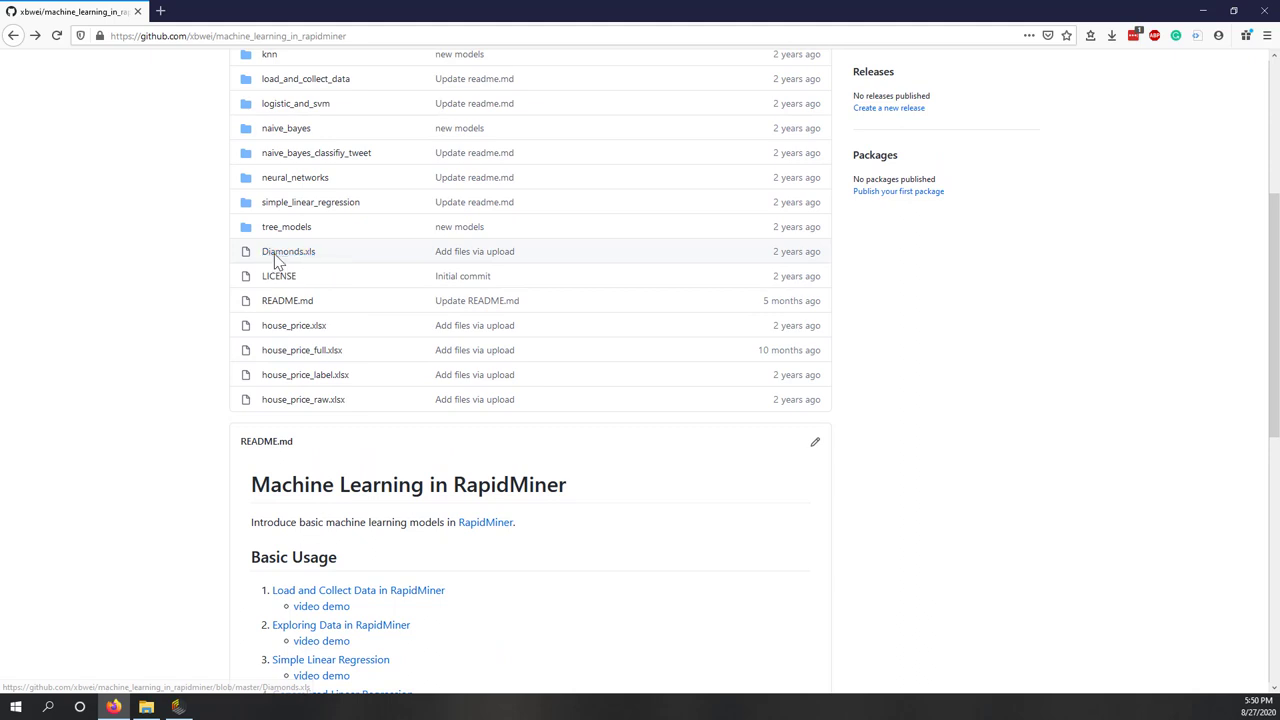
left_click(275, 258)
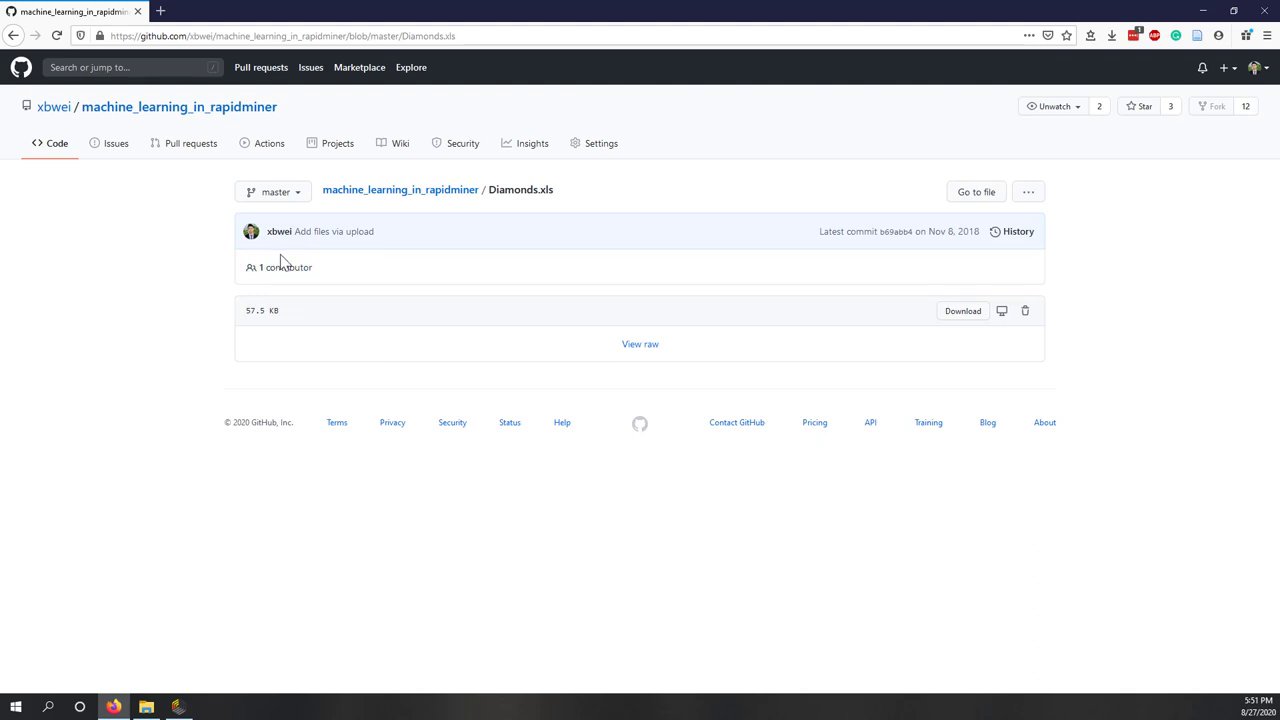
left_click(963, 317)
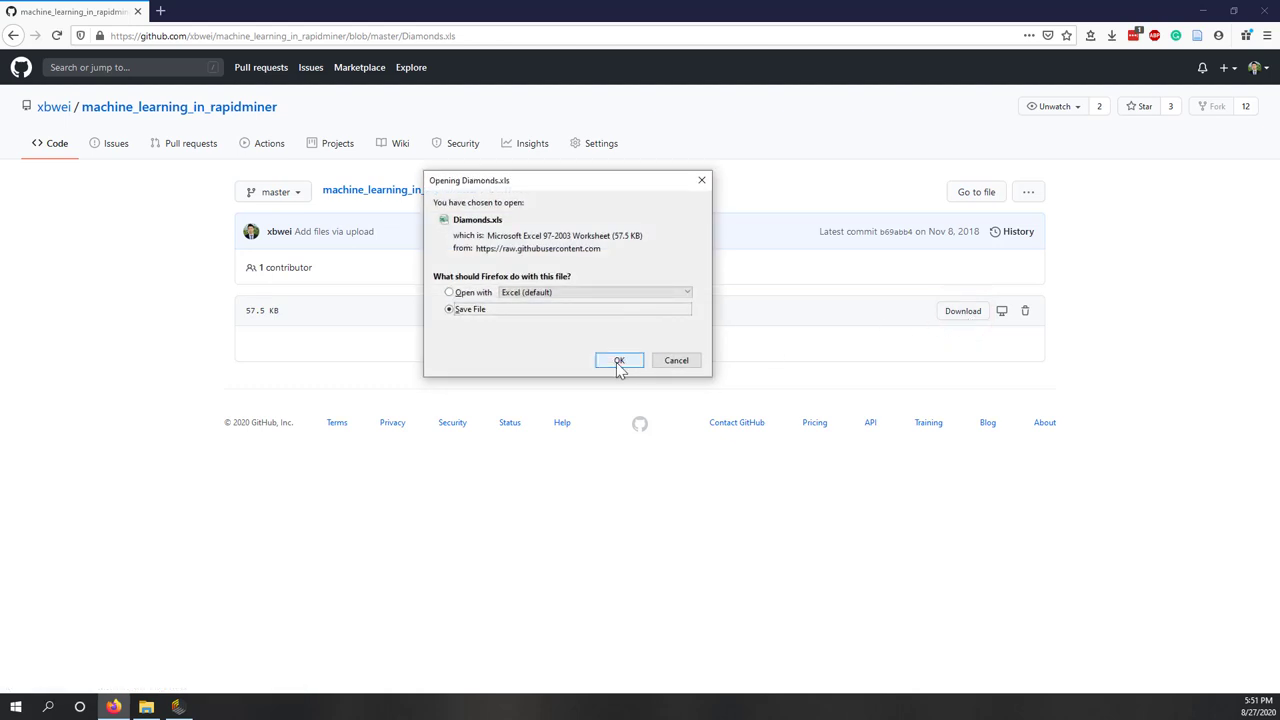
left_click(619, 362)
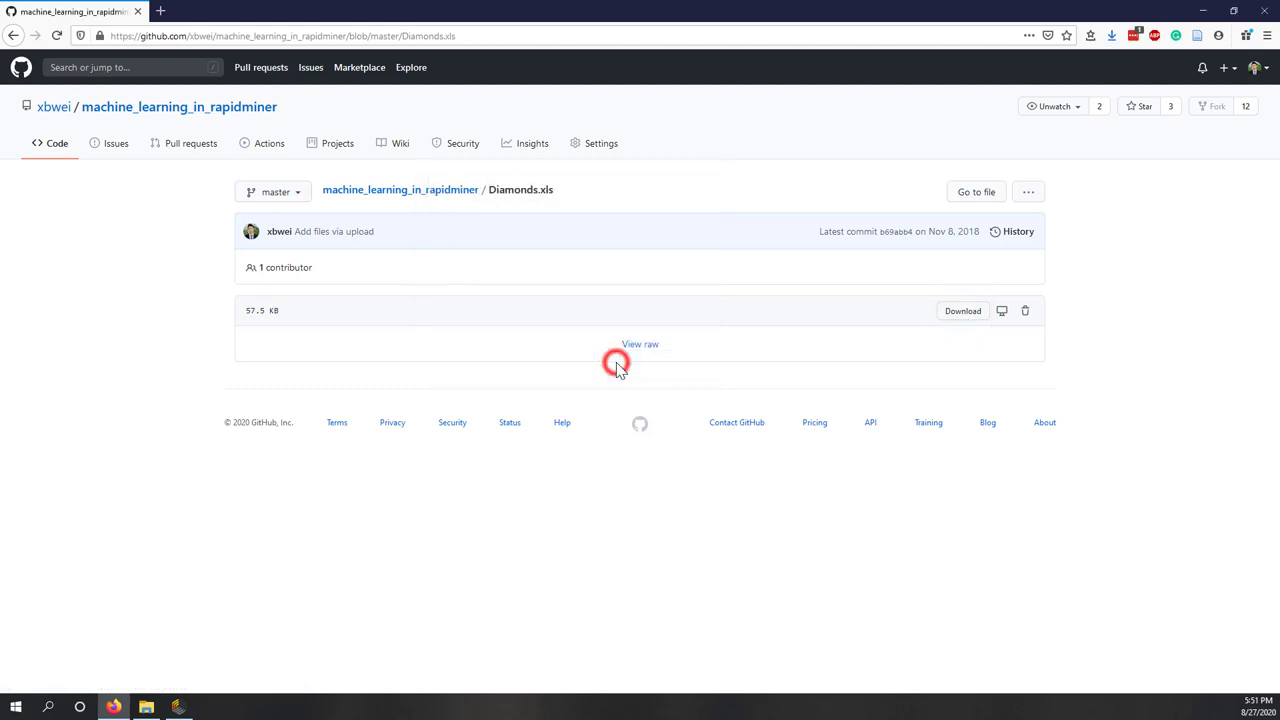
Copy Diamonds.xls from the Downloads folder into the lab1 folder inside IA480_2020Fall's rapidminer folder
left_click(1111, 36)
left_click(1104, 65)
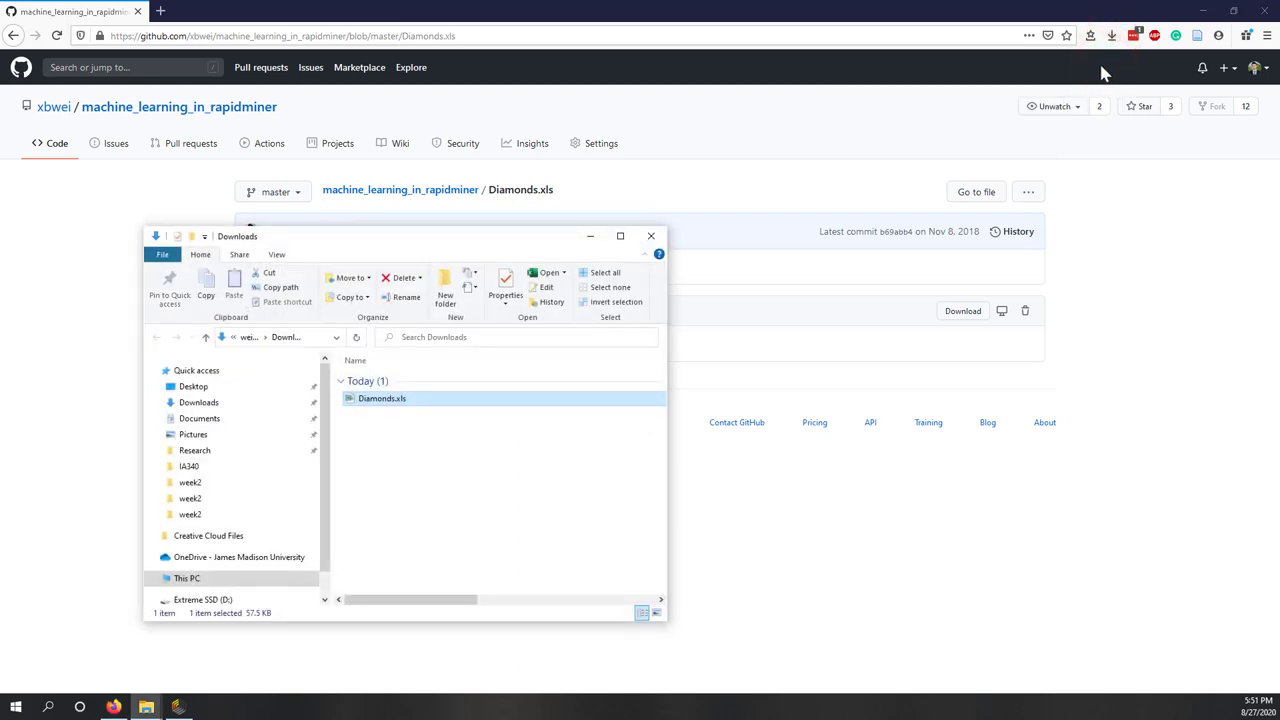
left_click(620, 236)
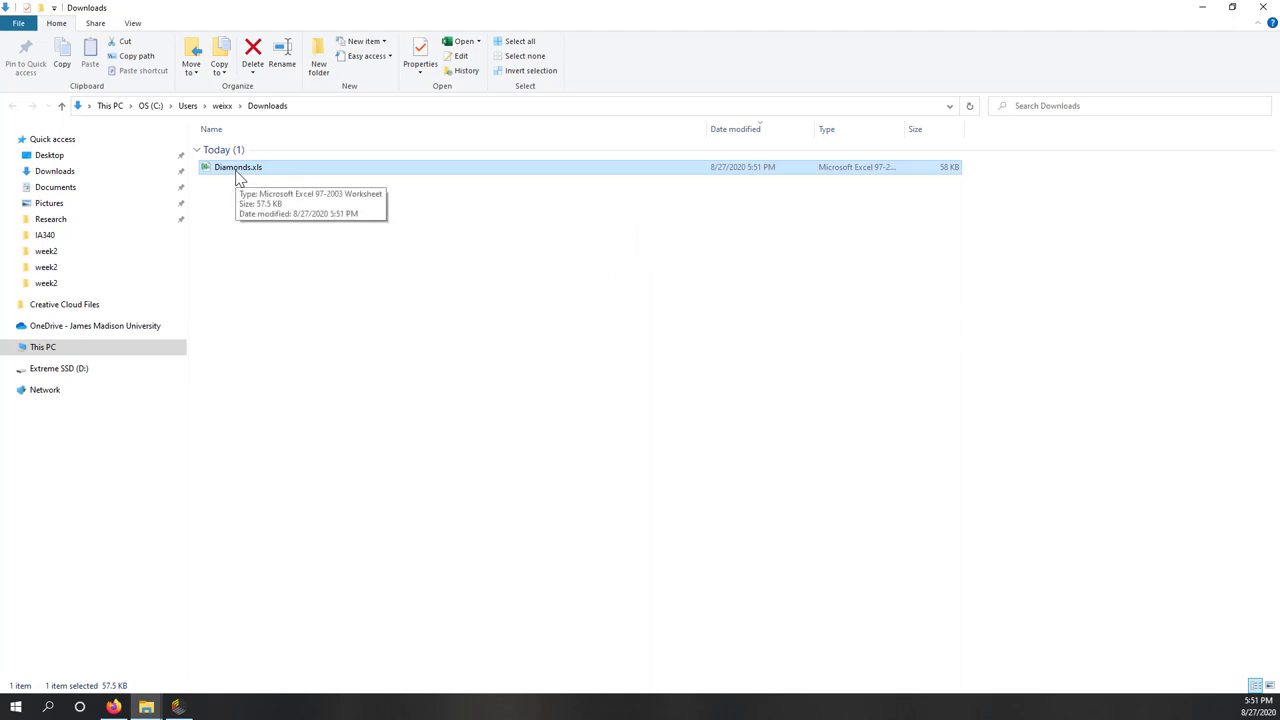
left_click(309, 480)
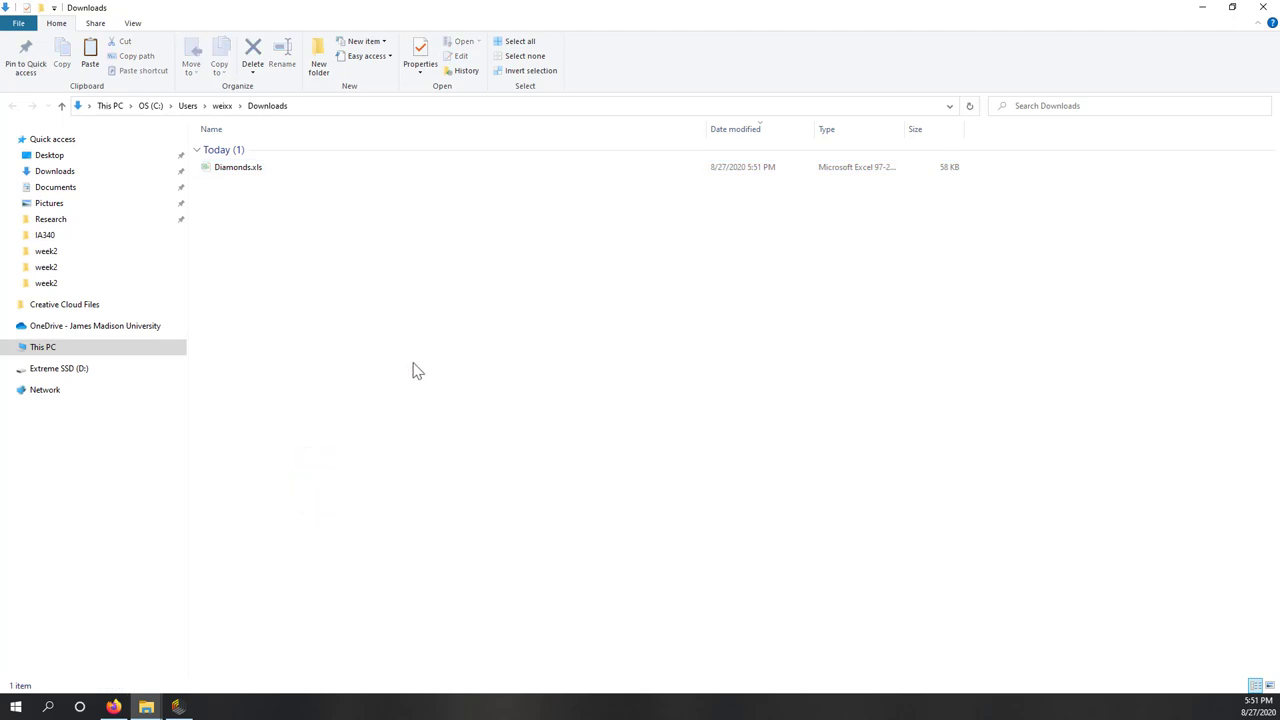
left_click(145, 706)
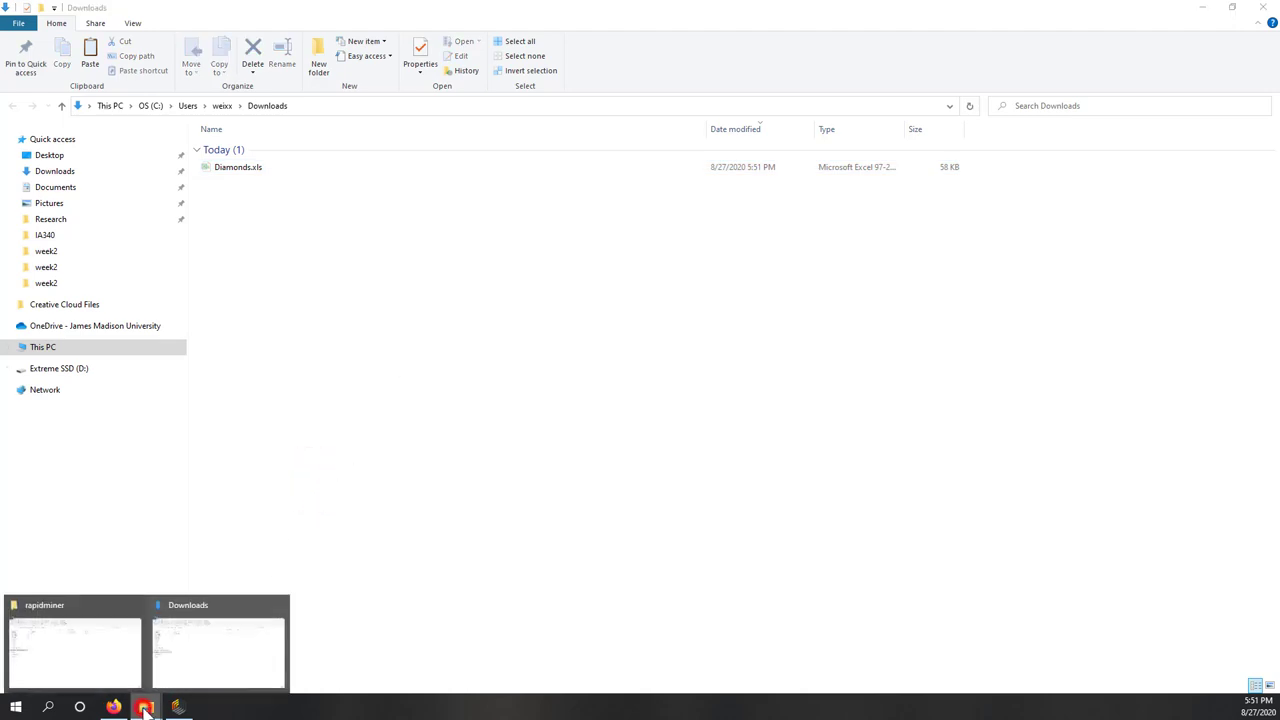
left_click(104, 664)
double_click(226, 163)
left_click(305, 298)
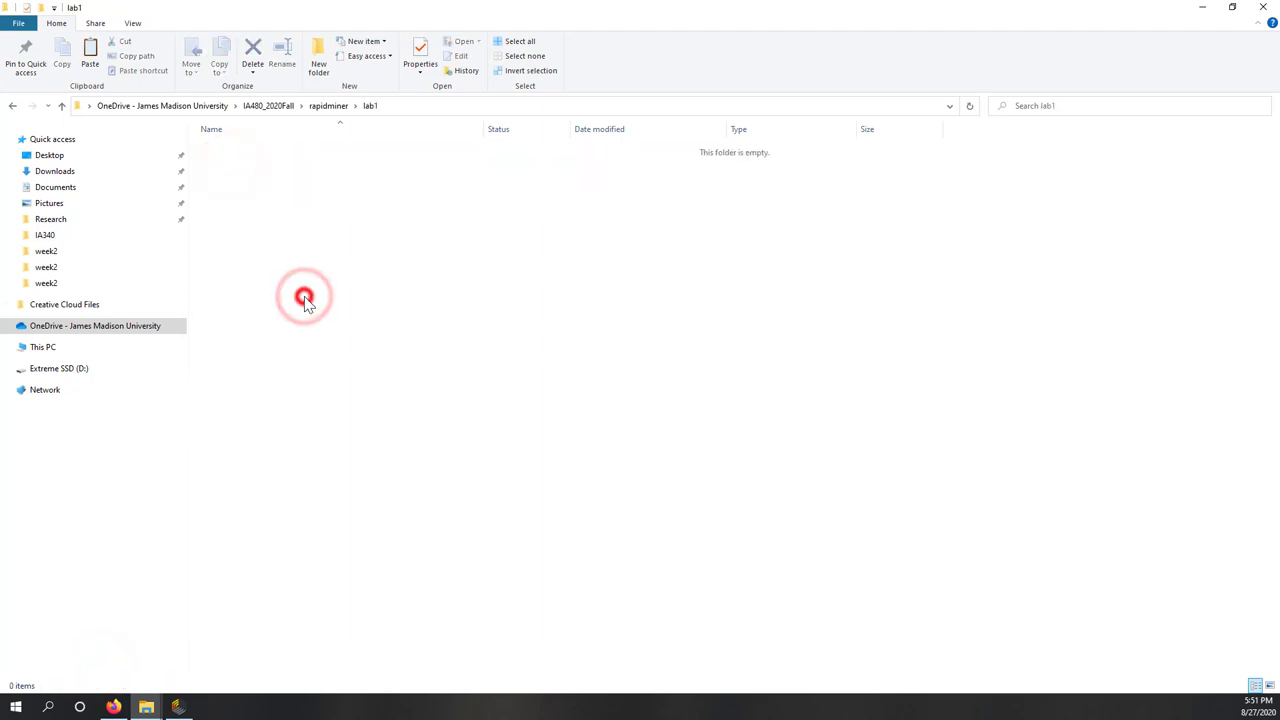
key("ctrl+v")
left_click(305, 298)
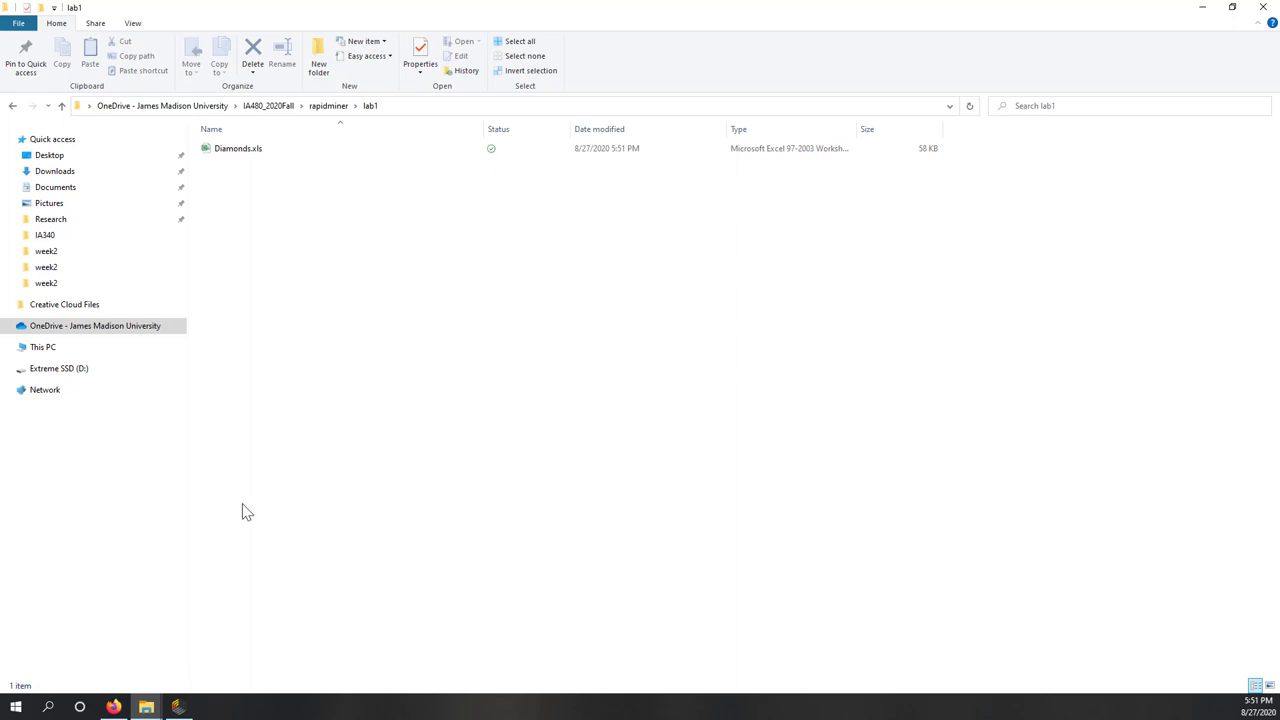
Return to RapidMiner Studio and refresh the lab1 folder of the IA480_2020Fall repository
left_click(180, 711)
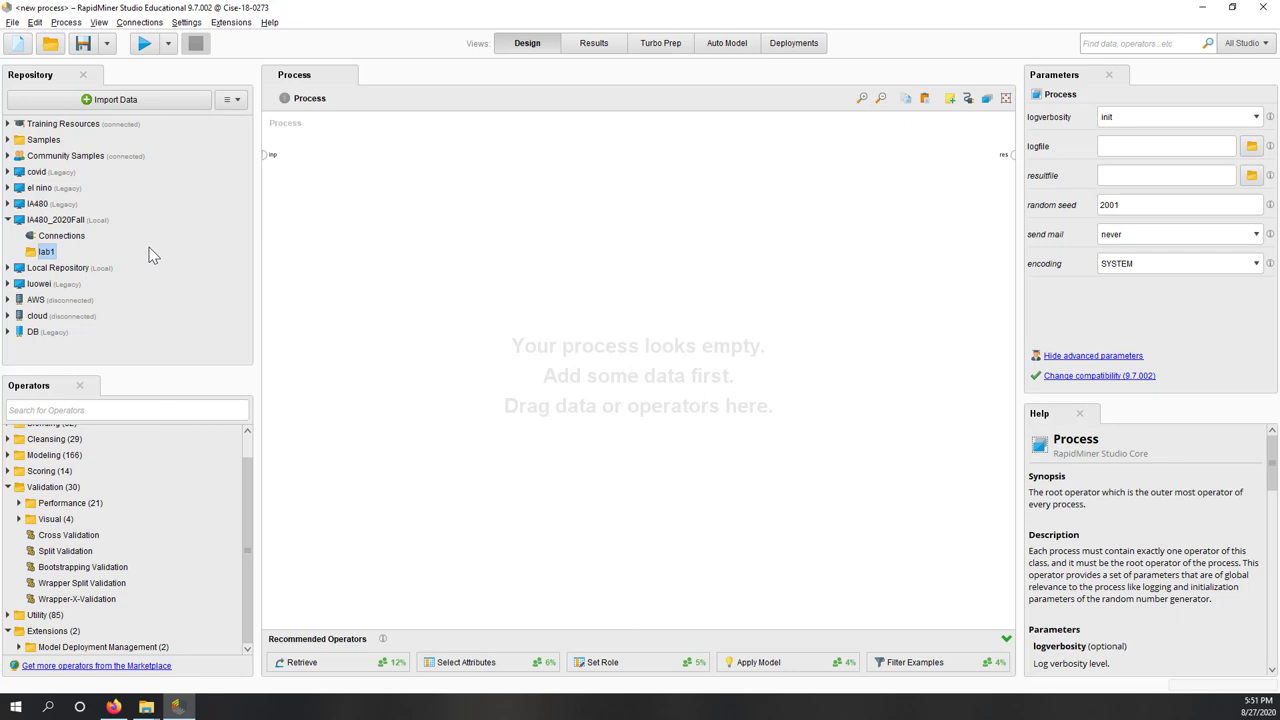
right_click(46, 252)
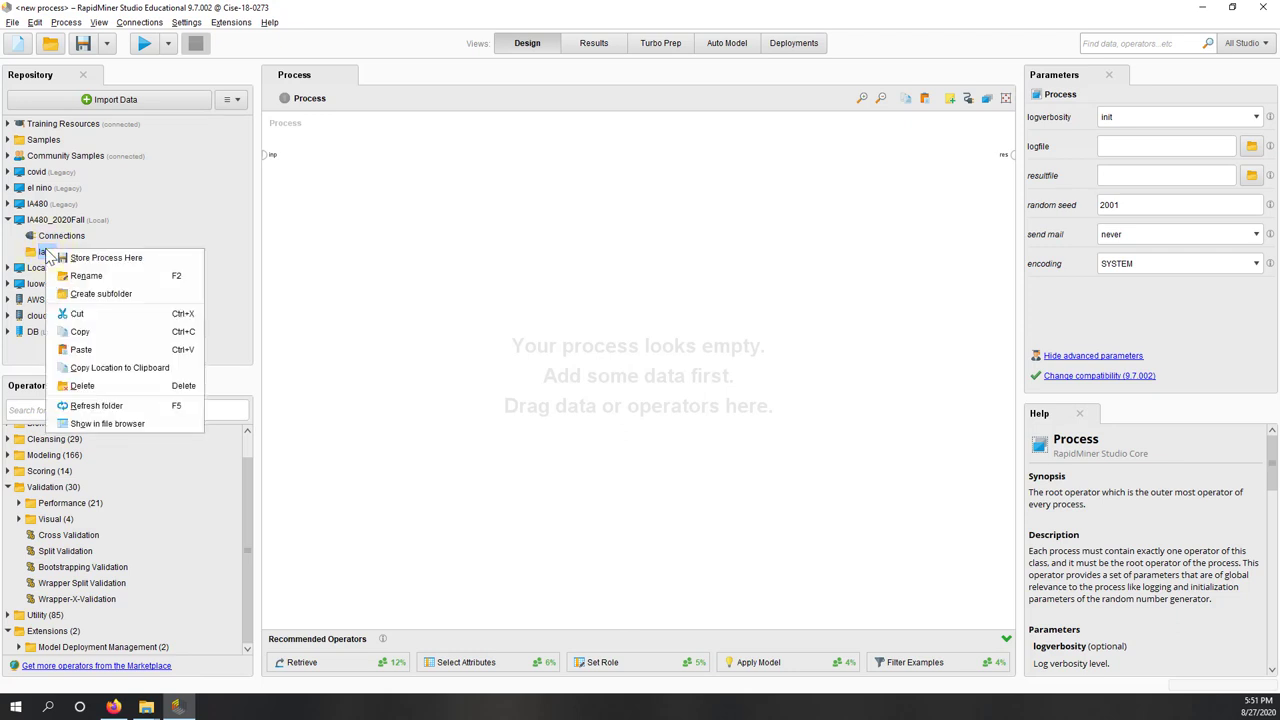
left_click(85, 405)
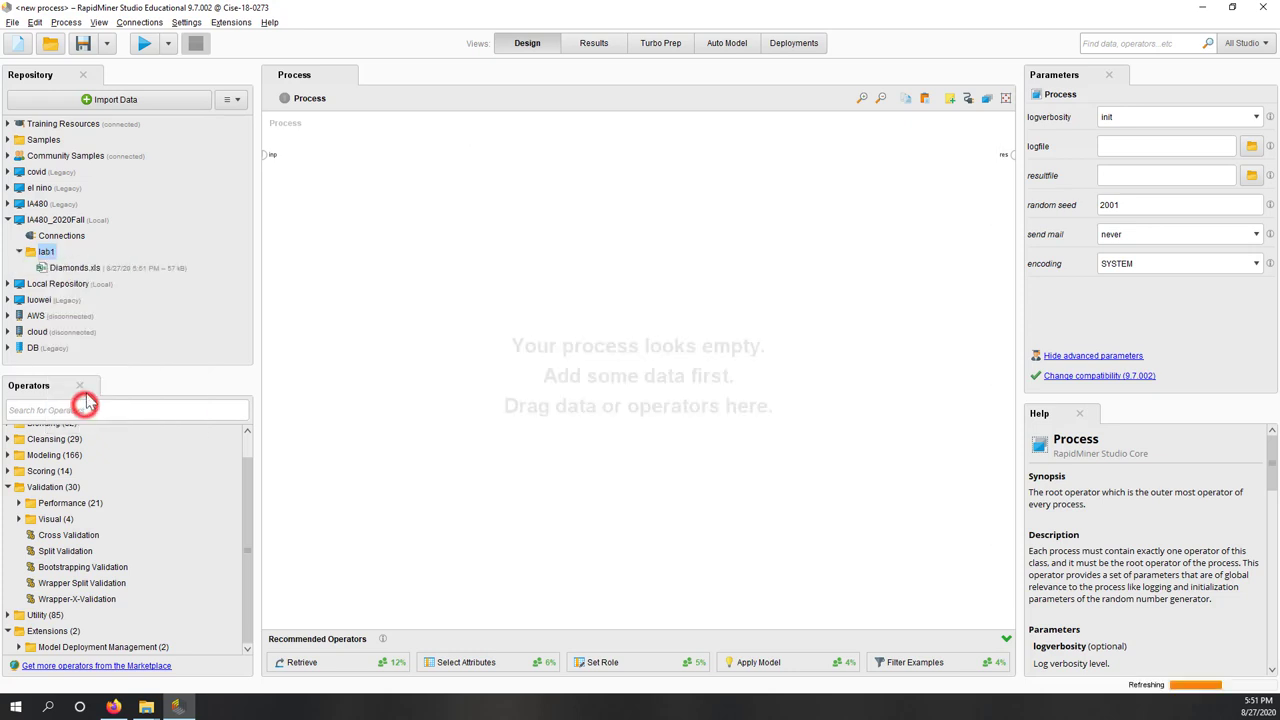
Add Diamonds.xls from the lab1 folder to the empty process as an Open File operator
left_click(99, 268)
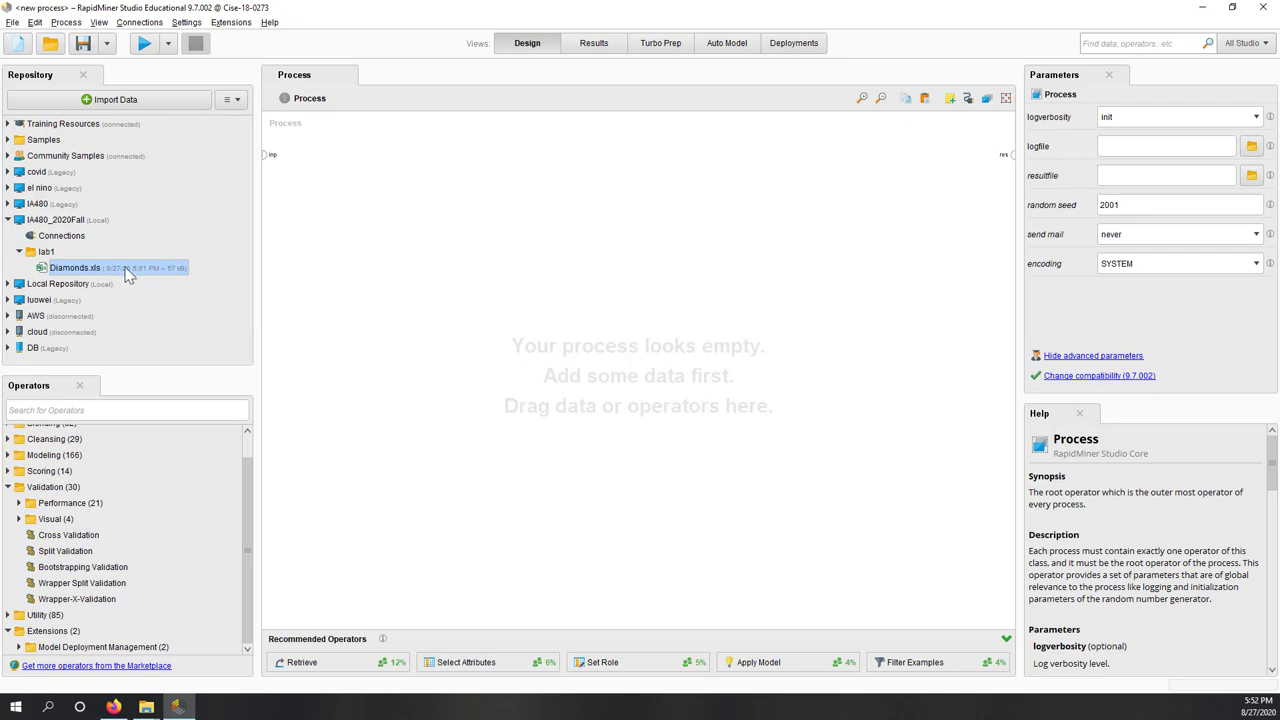
left_click_drag(106, 272, 341, 301)
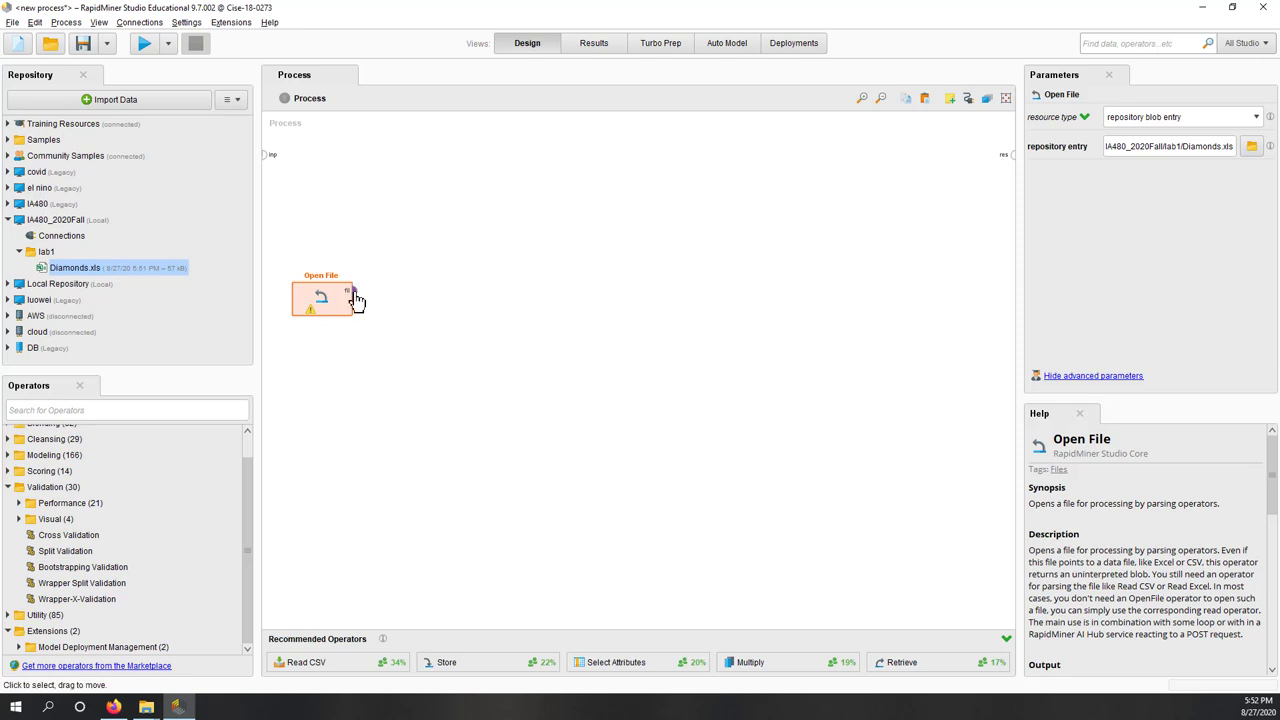
Connect the Open File operator's output to the process result port and run the process
mouse_move(357, 299)
left_click_drag(340, 672, 344, 683)
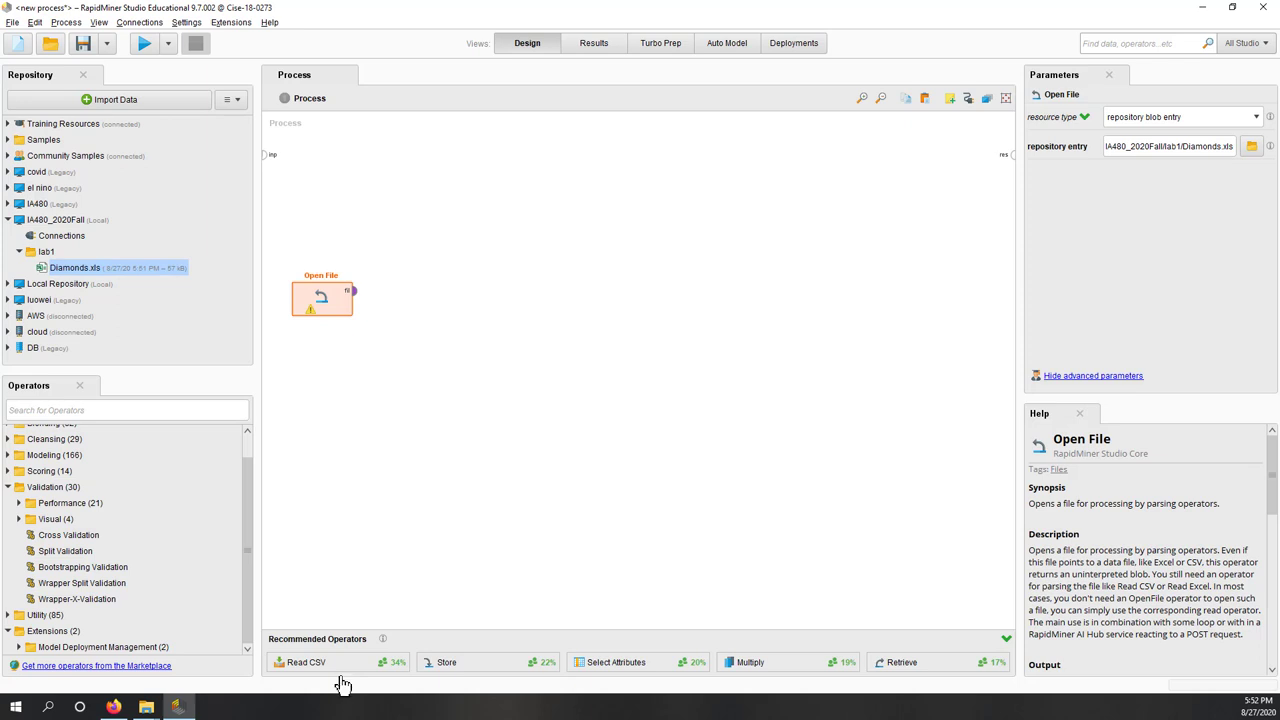
left_click_drag(340, 684, 305, 670)
left_click(145, 44)
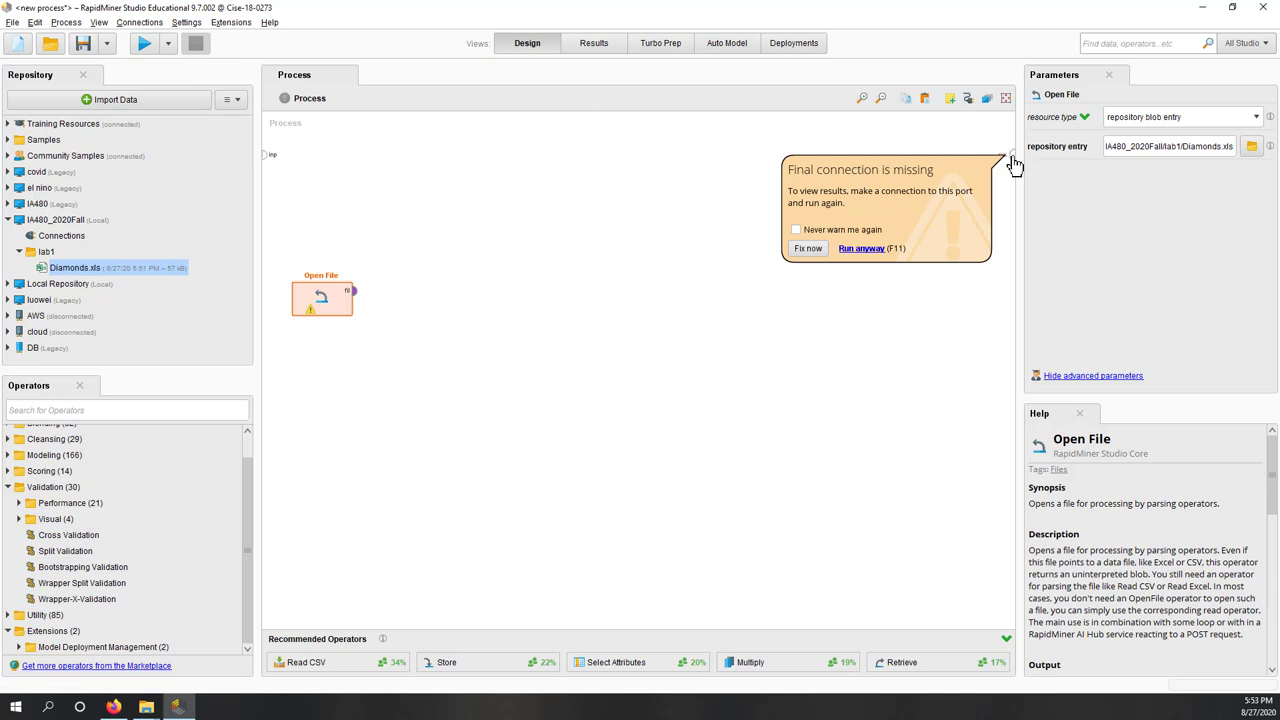
left_click(416, 368)
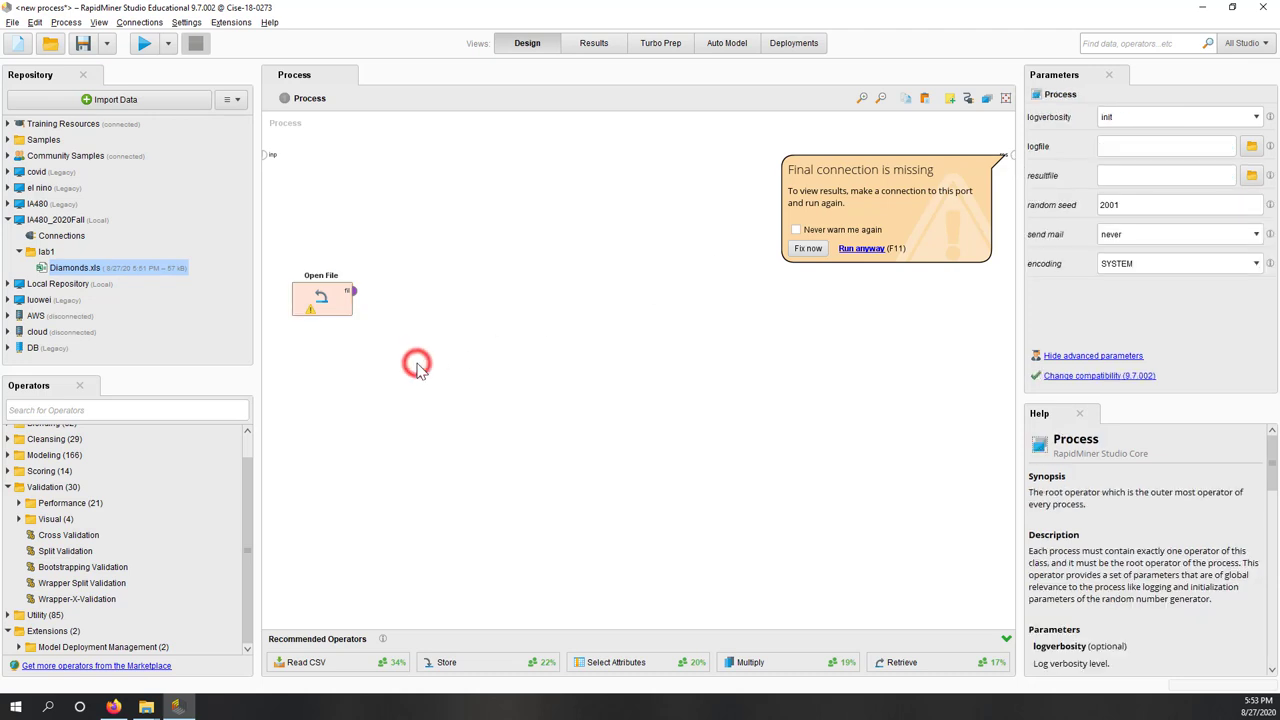
left_click(355, 295)
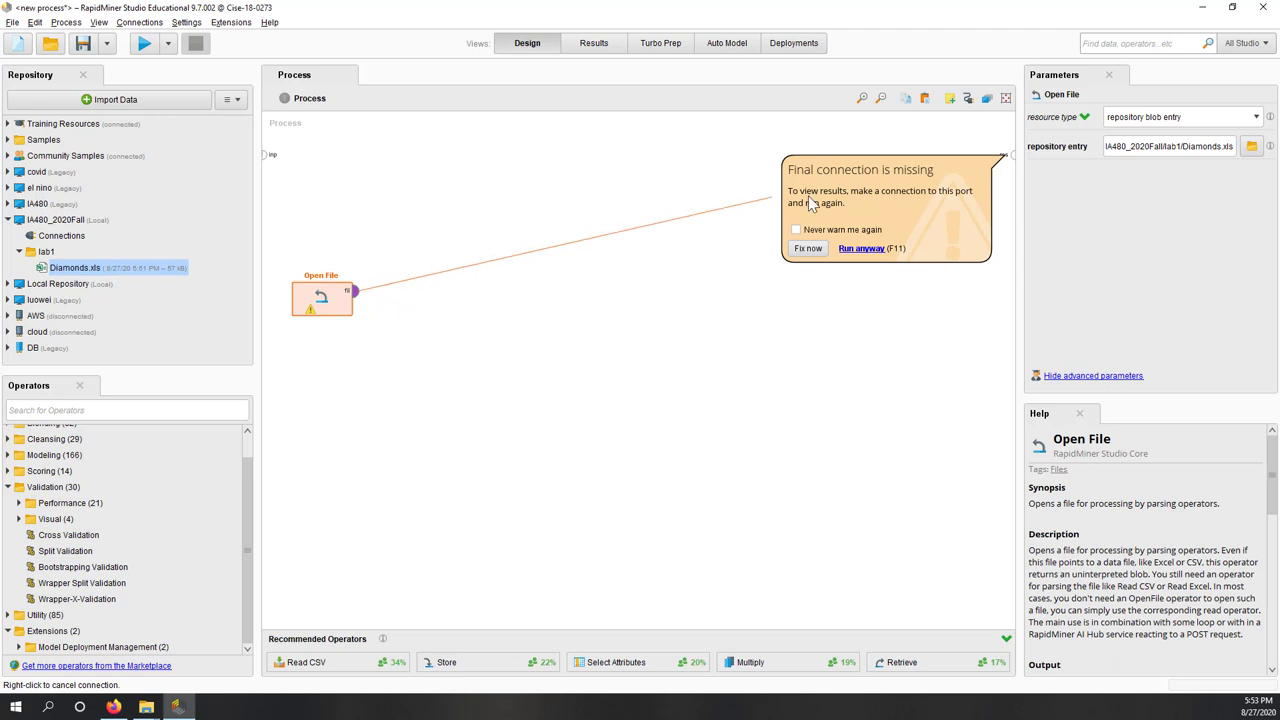
left_click(1012, 158)
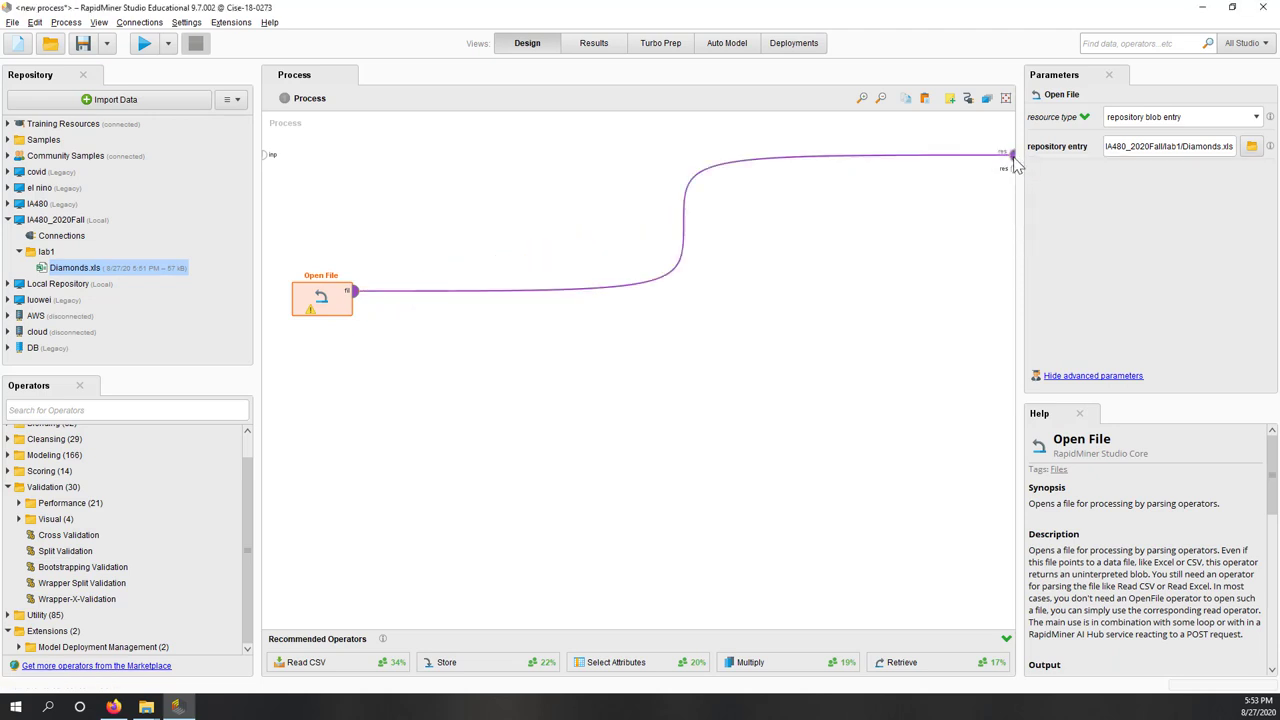
left_click(528, 160)
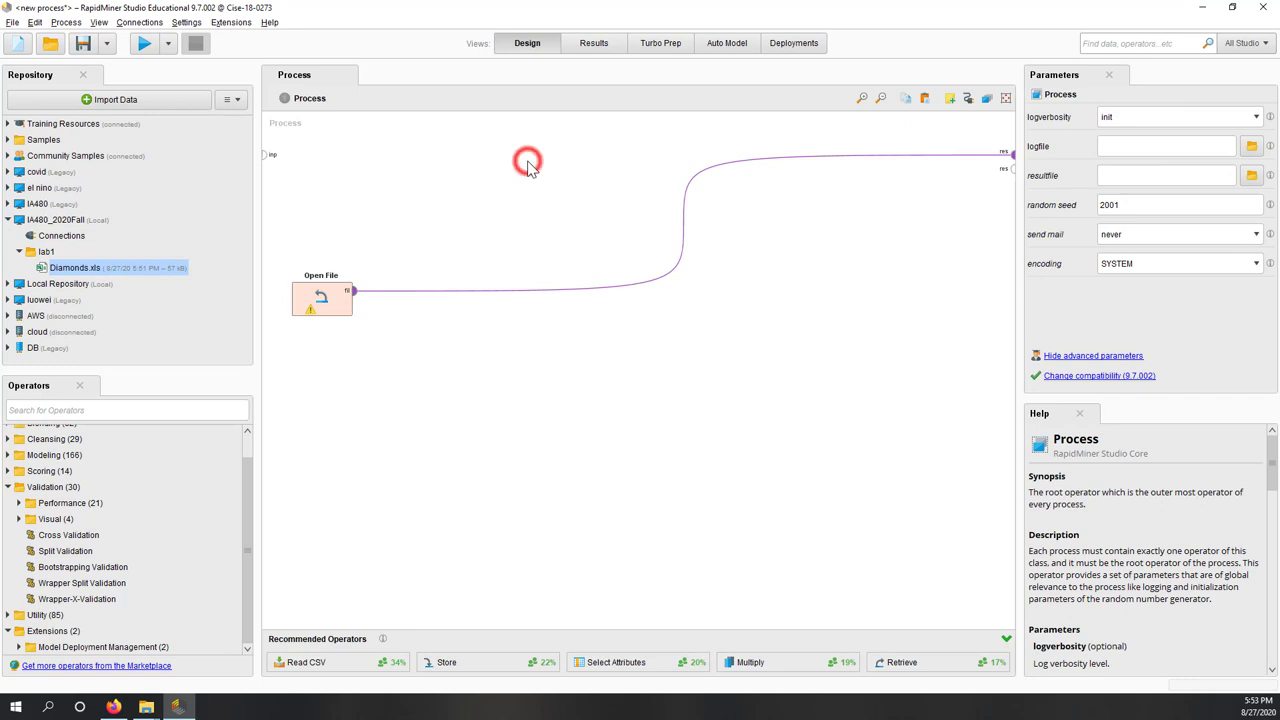
left_click(146, 48)
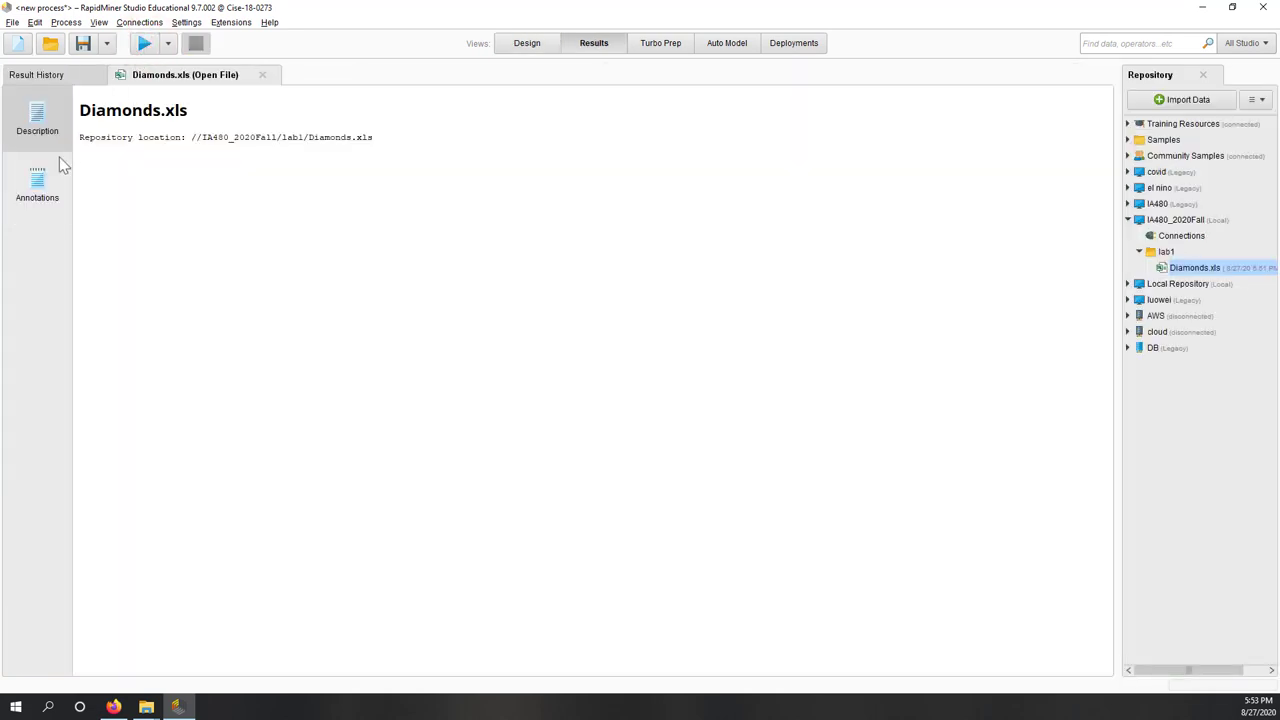
Check the annotations and description of the Diamonds.xls result, and return to the process design
left_click(37, 185)
left_click(35, 122)
left_click(530, 44)
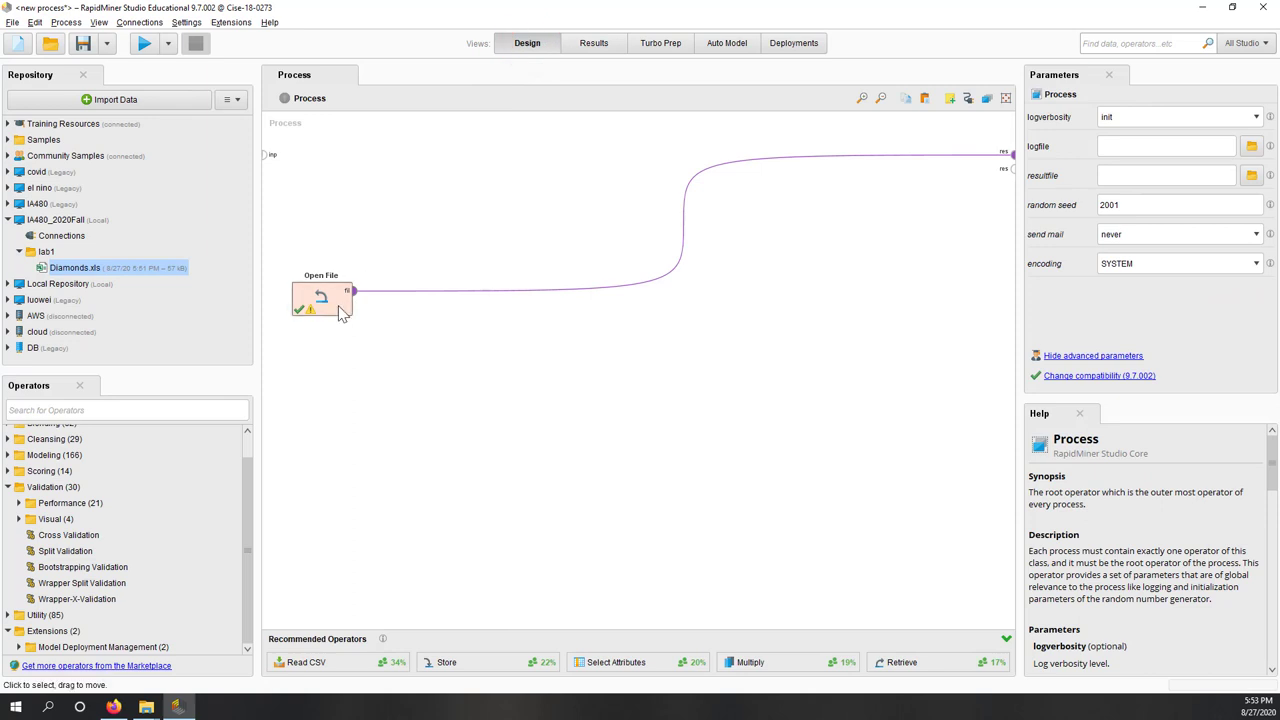
Delete the Open File operator from the process
left_click(340, 314)
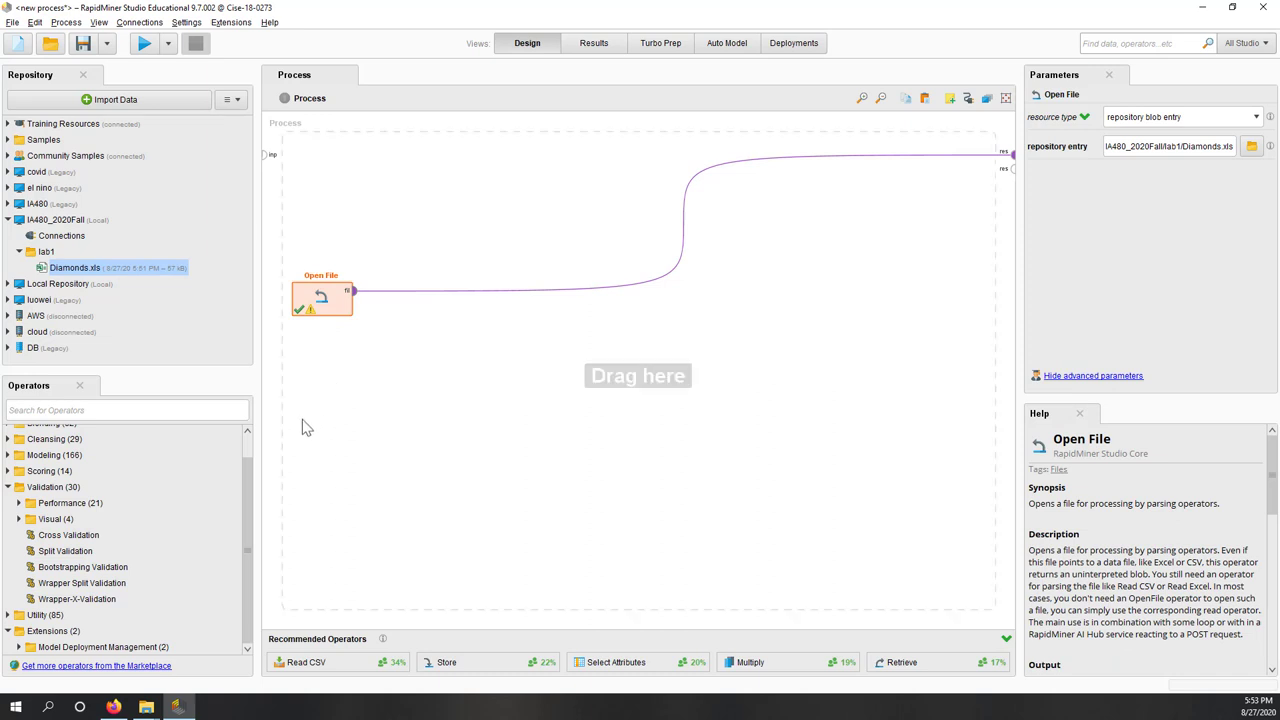
left_click_drag(245, 477, 253, 451)
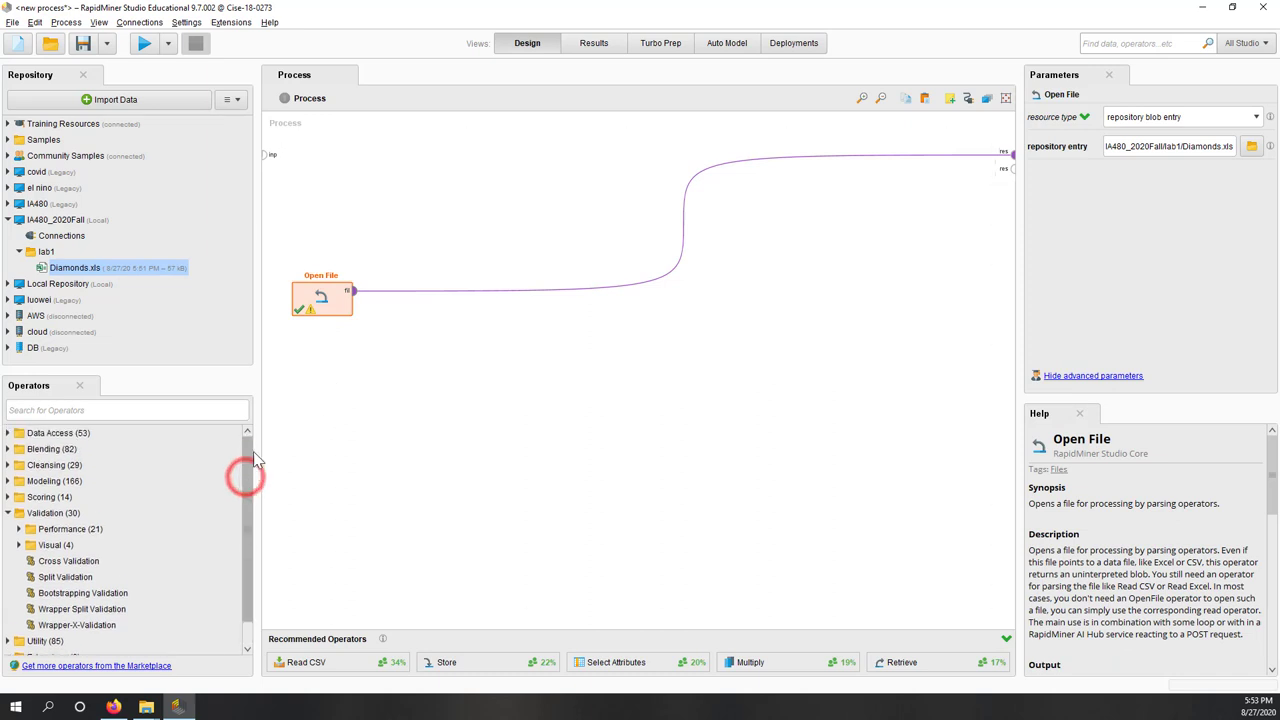
left_click(340, 318)
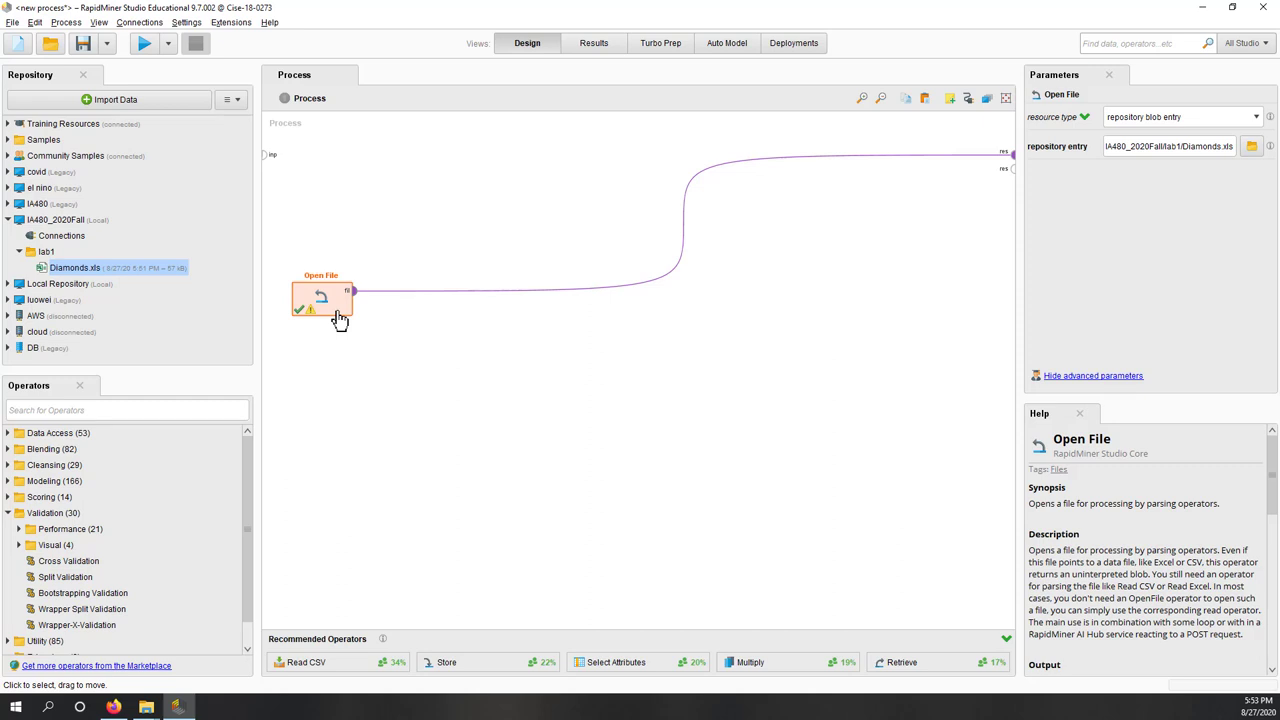
left_click_drag(404, 348, 288, 260)
key("Delete")
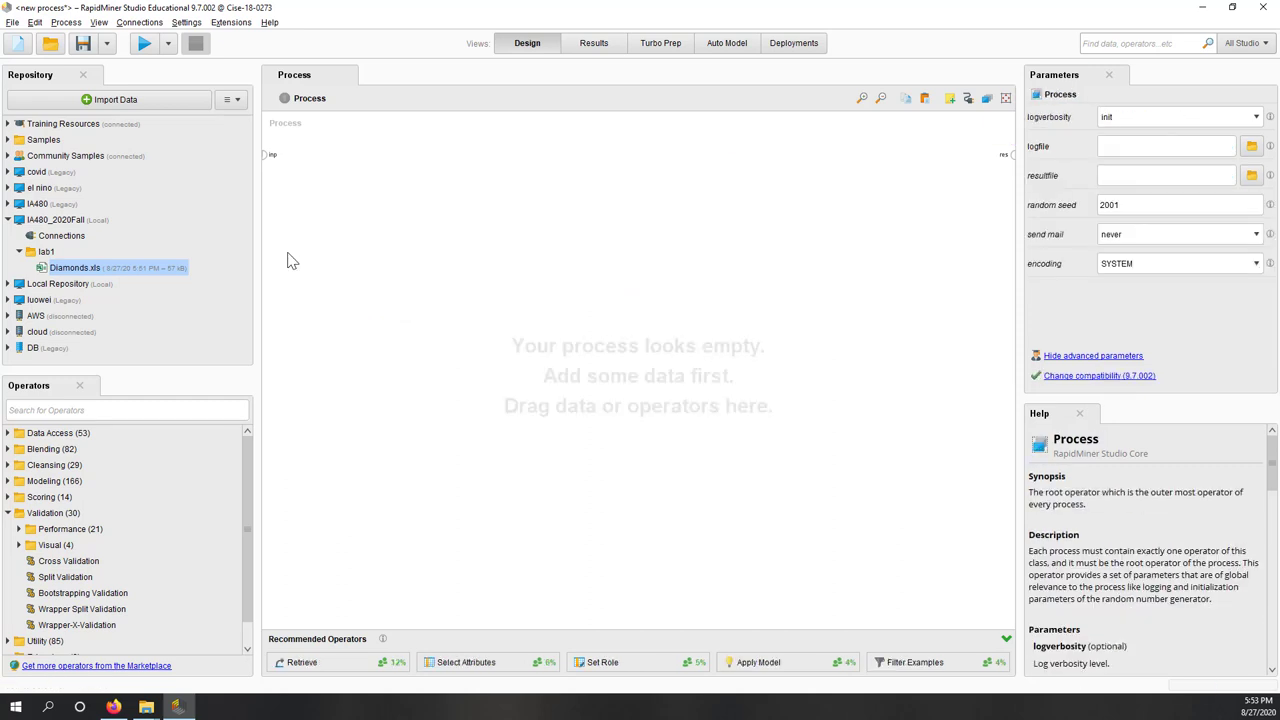
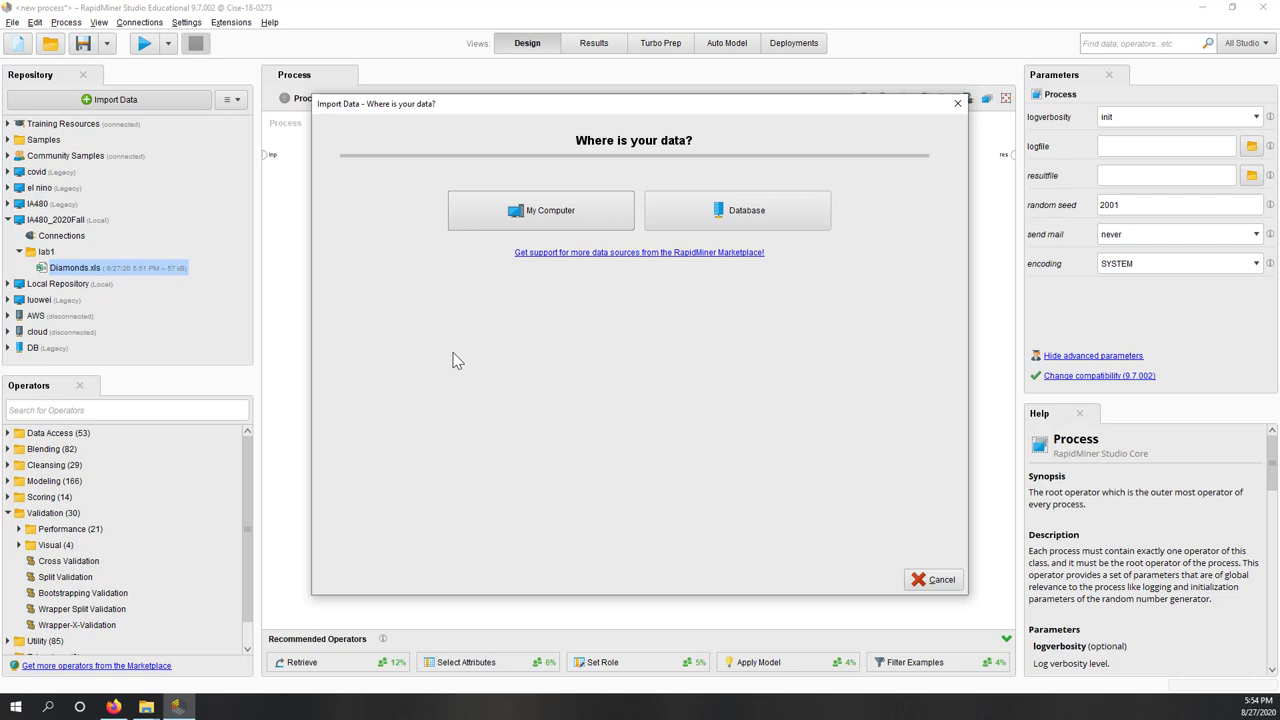
Dismiss the data import dialog, collapse the Validation operators and search the operators for "read"
left_click(939, 583)
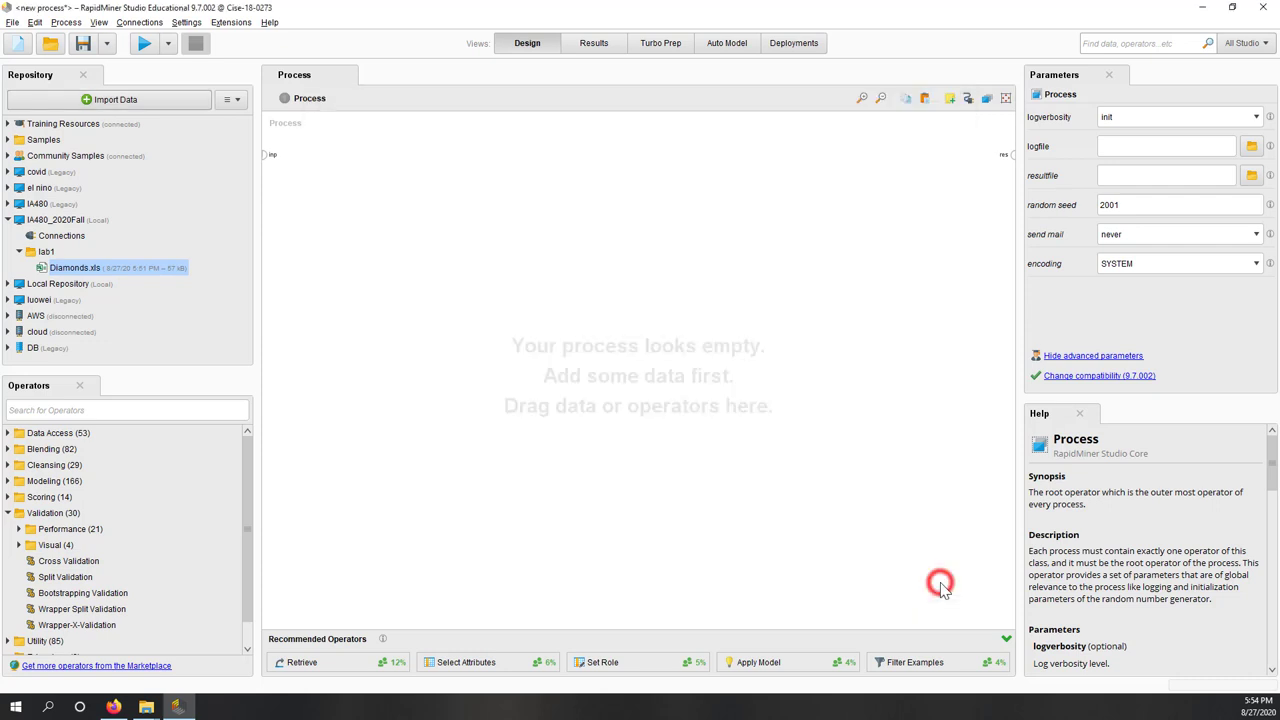
left_click(7, 513)
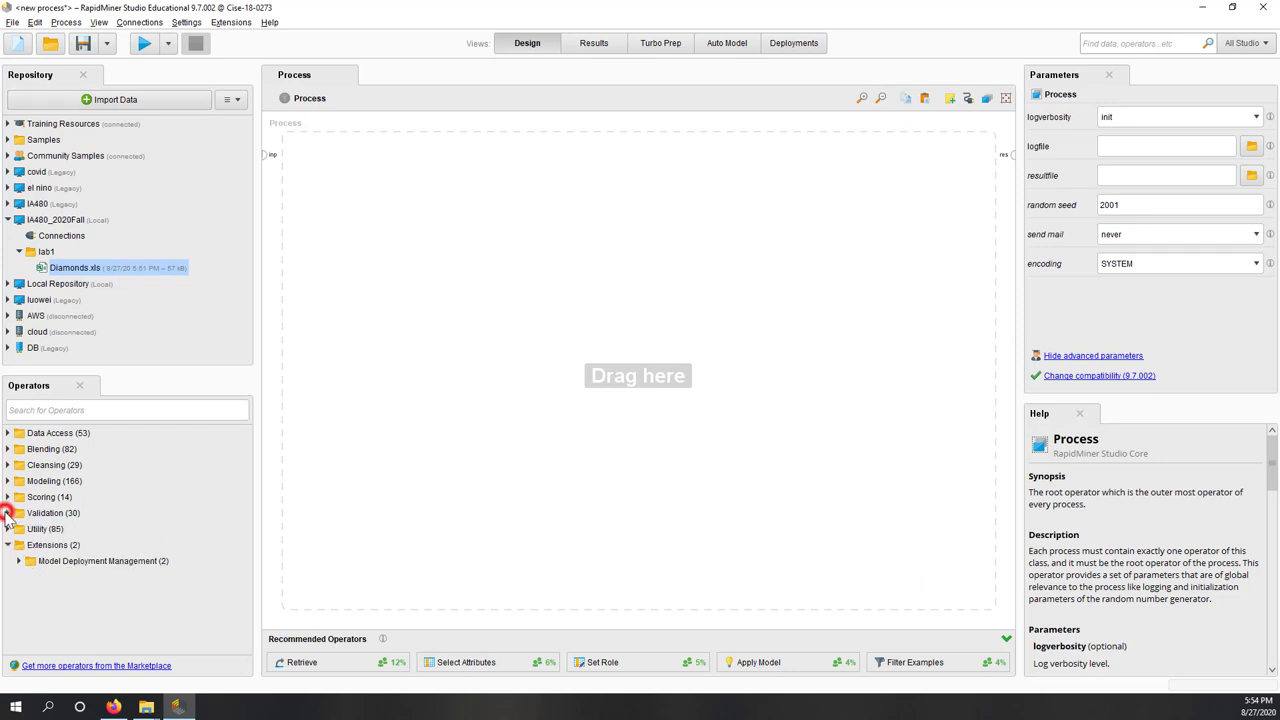
left_click(80, 407)
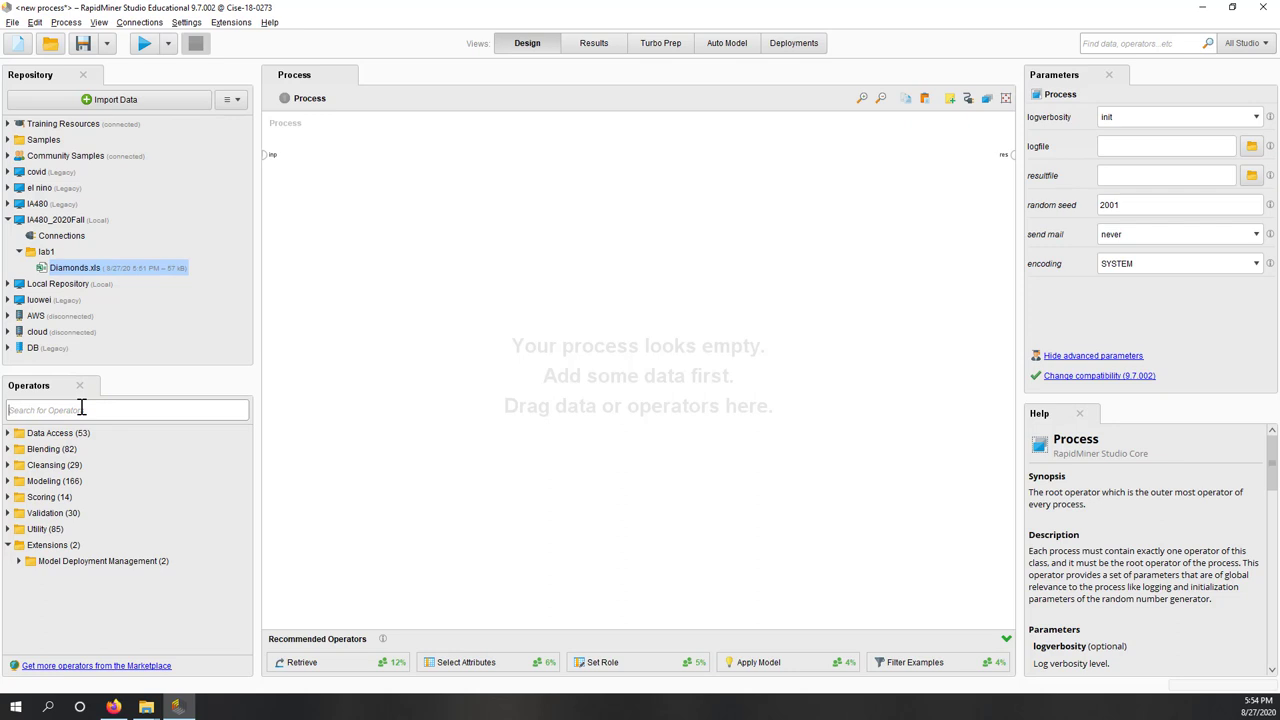
type("r")
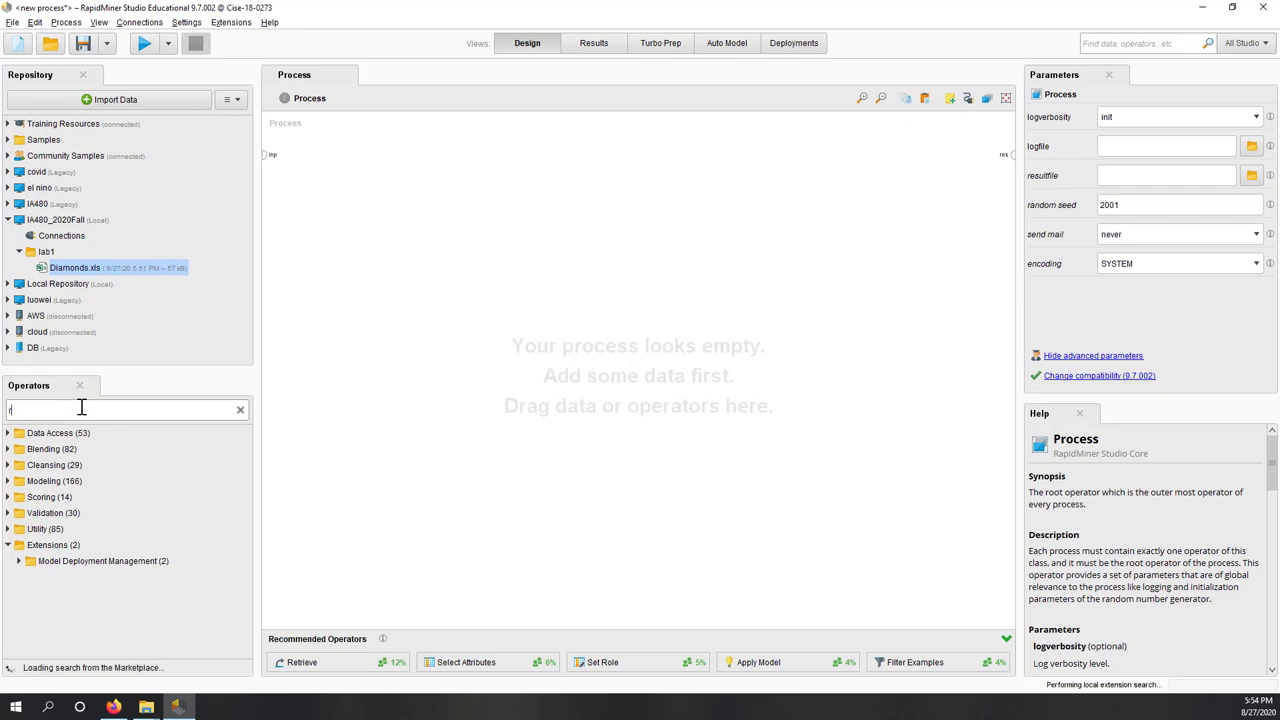
type("ead")
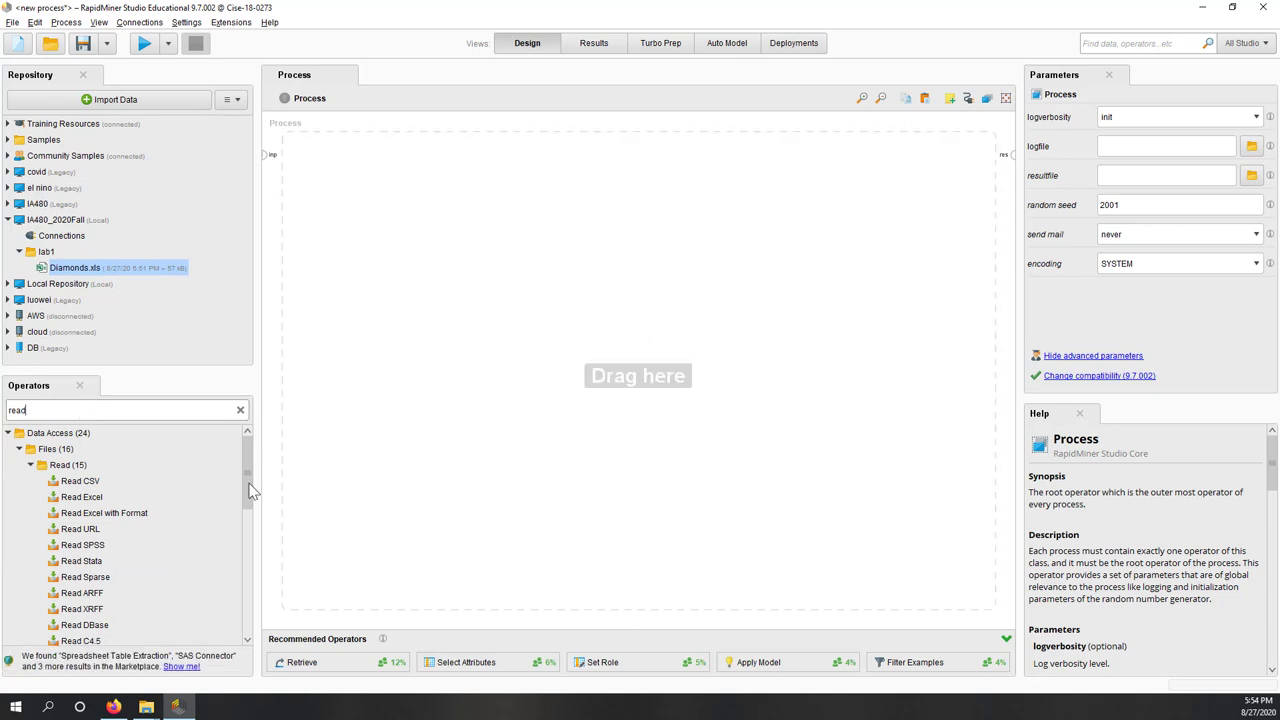
Examine the available file-reading operators and the help for Read CSV, Read Excel, Read SPSS, Read XML and Read Access
left_click(249, 487)
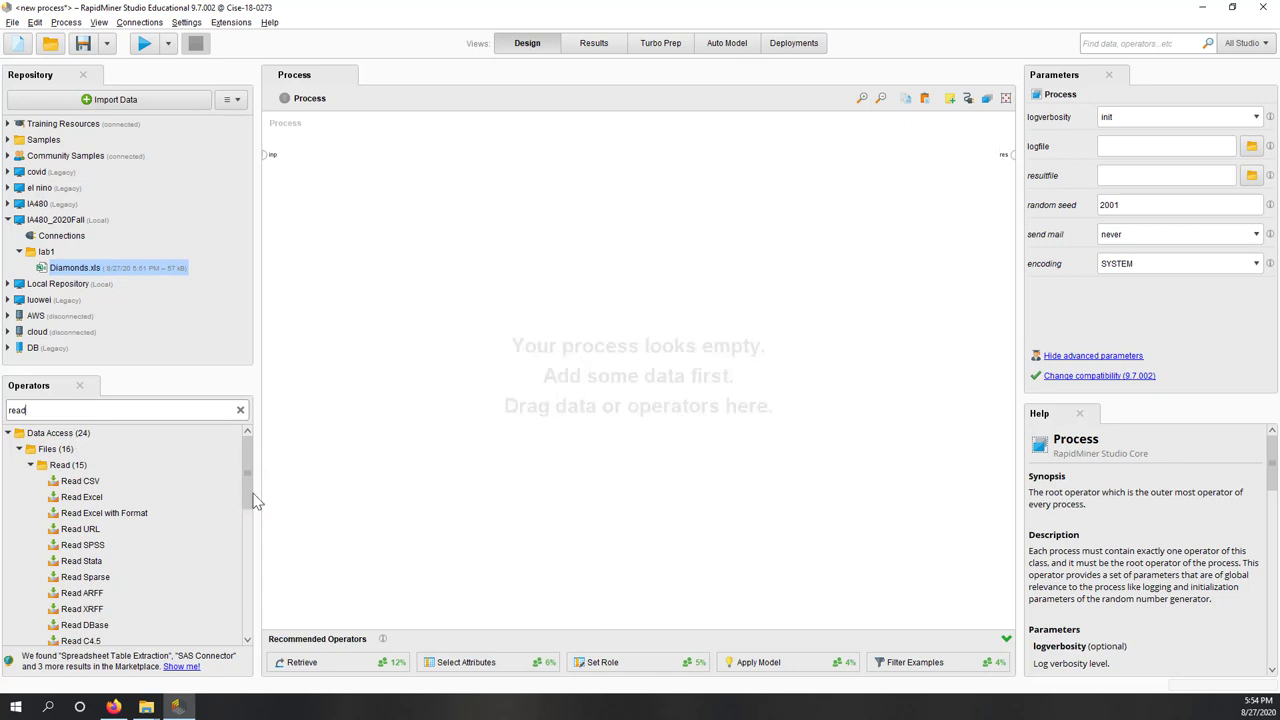
left_click_drag(250, 500, 253, 515)
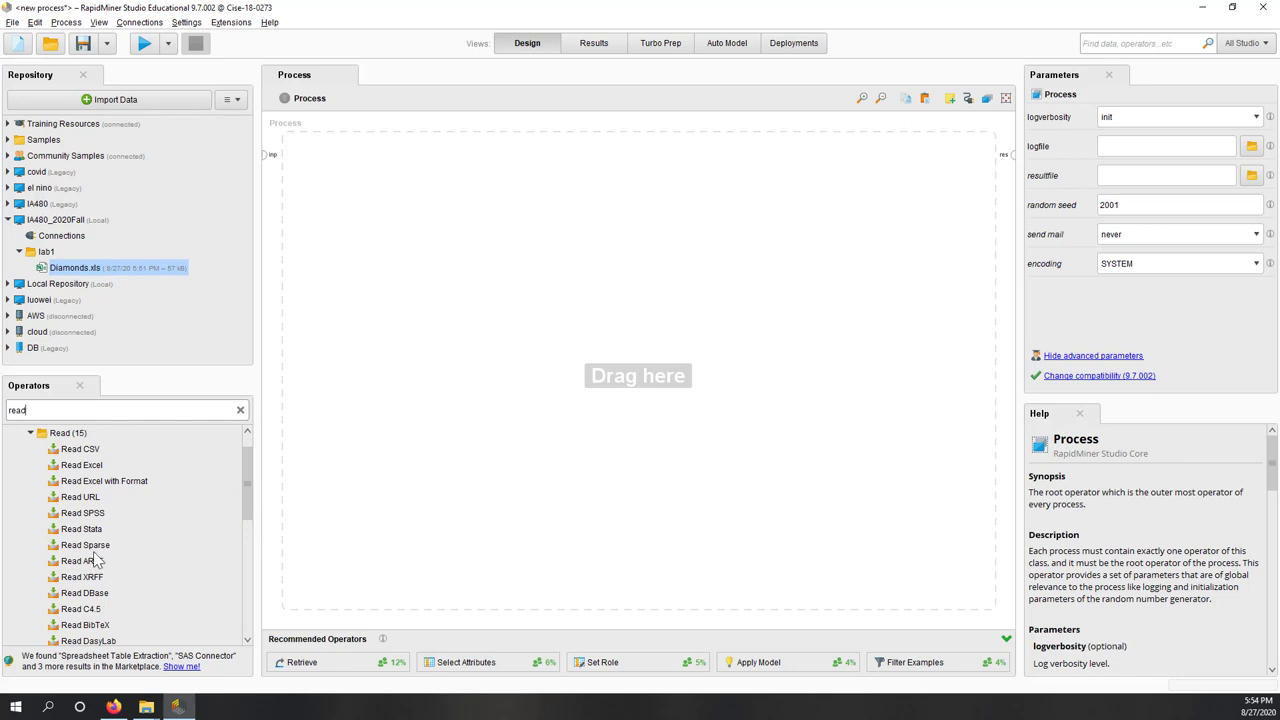
left_click(84, 449)
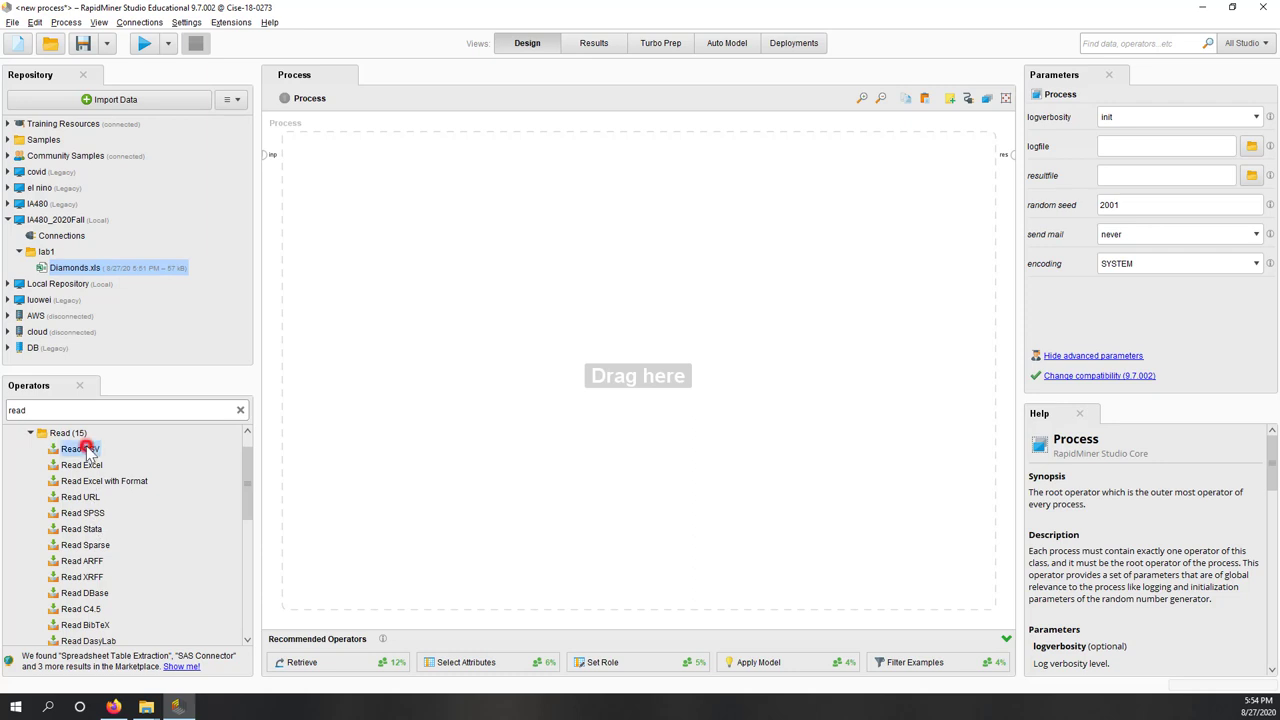
left_click(90, 466)
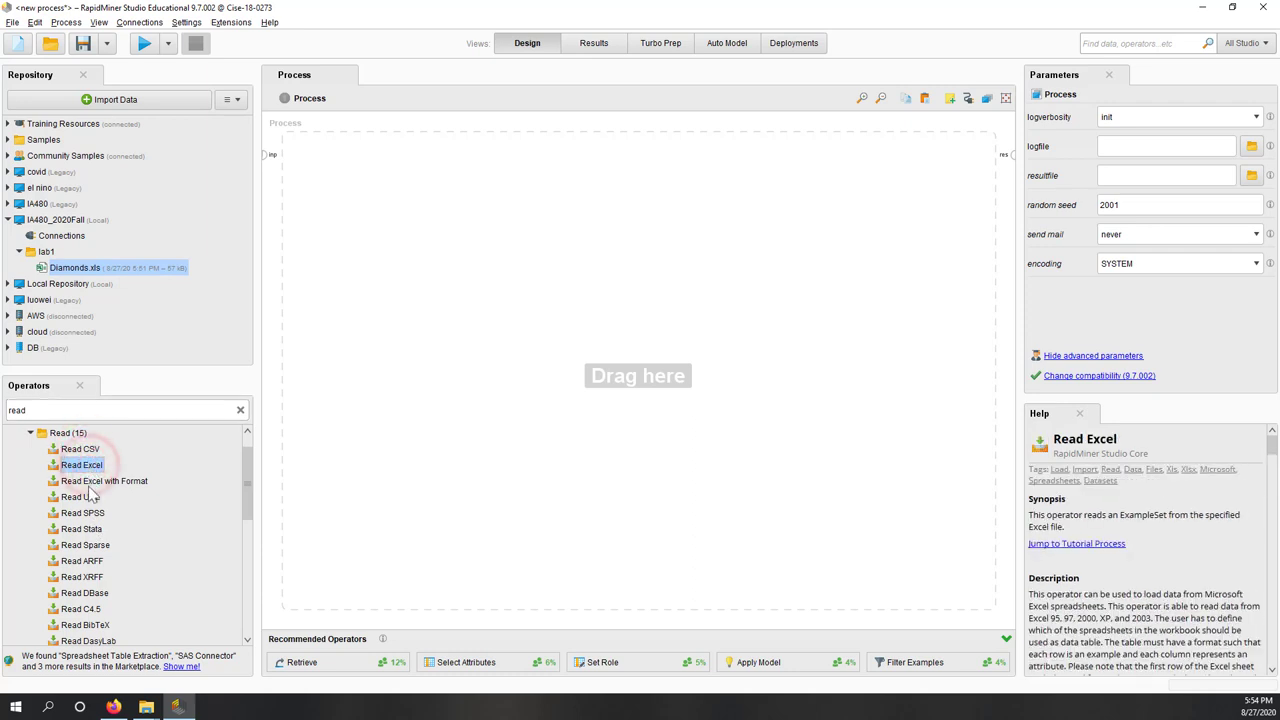
left_click(88, 528)
left_click(84, 513)
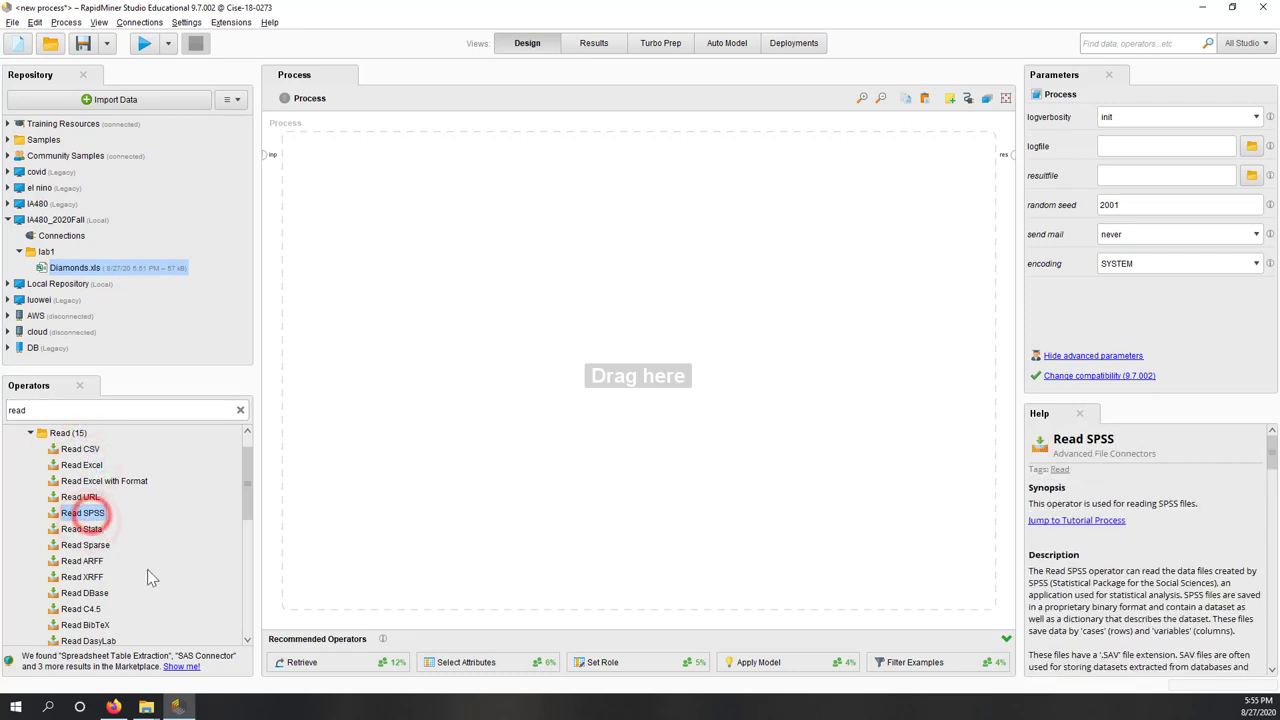
scroll(160, 585, "down", 1)
scroll(167, 593, "down", 1)
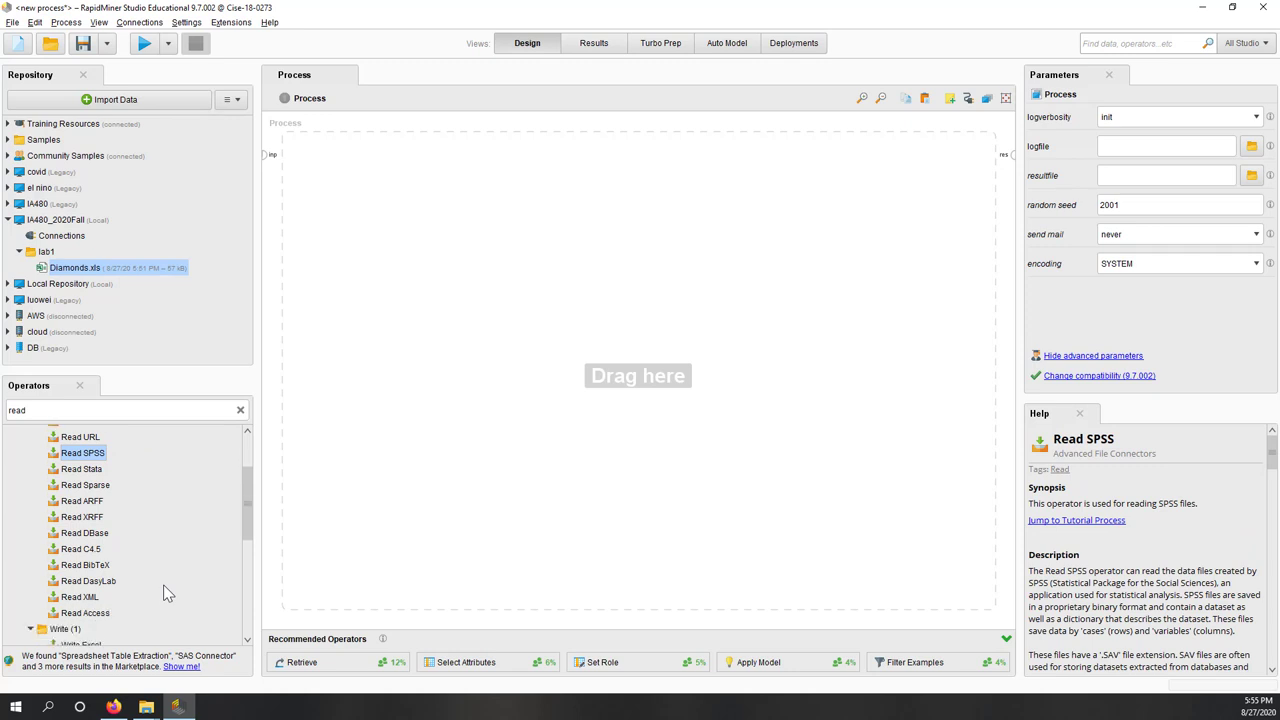
left_click(88, 598)
left_click(100, 614)
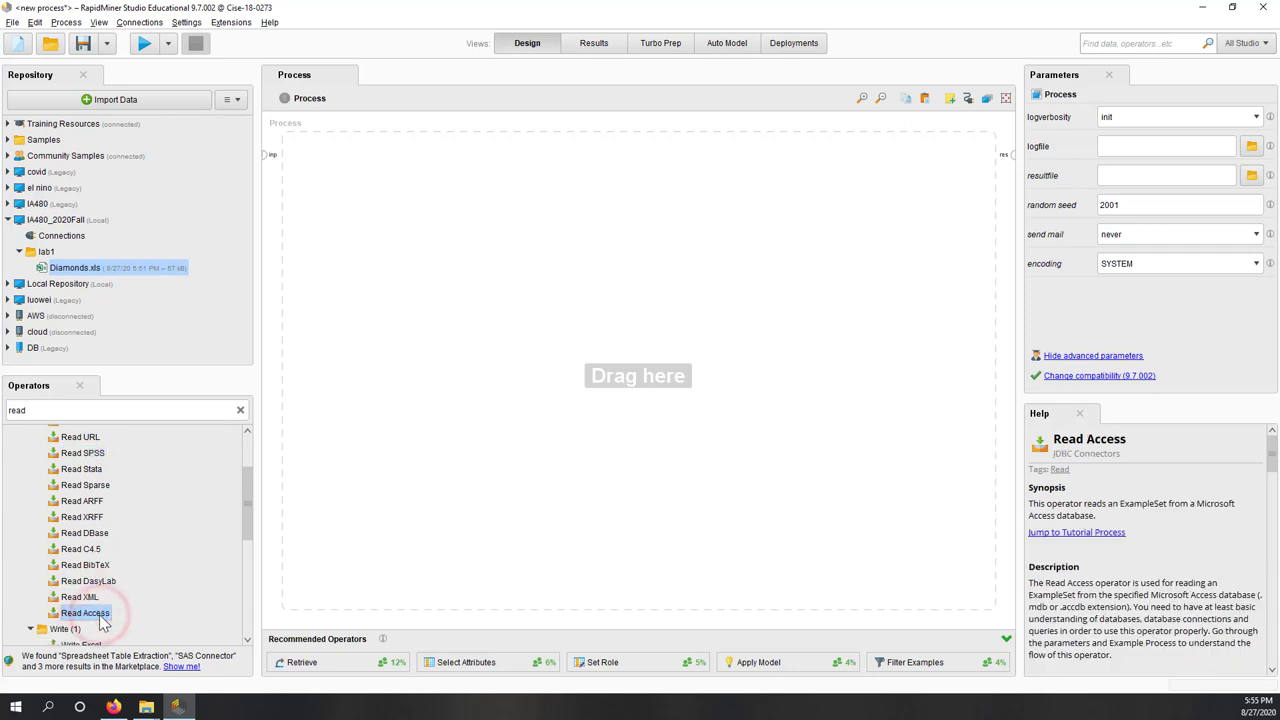
scroll(100, 620, "down", 1)
scroll(143, 585, "up", 2)
scroll(143, 585, "down", 2)
scroll(143, 585, "up", 5)
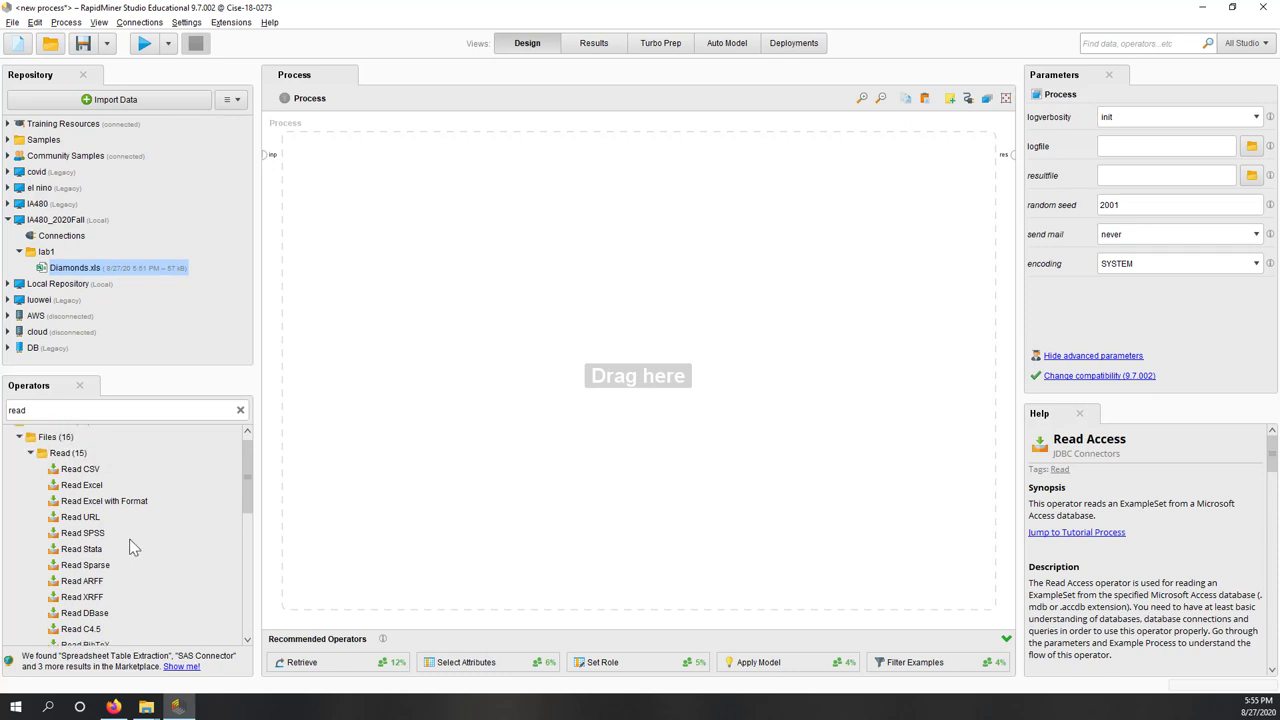
Look through the matching operators for reading from databases, applications and cloud storage services
scroll(133, 547, "down", 7)
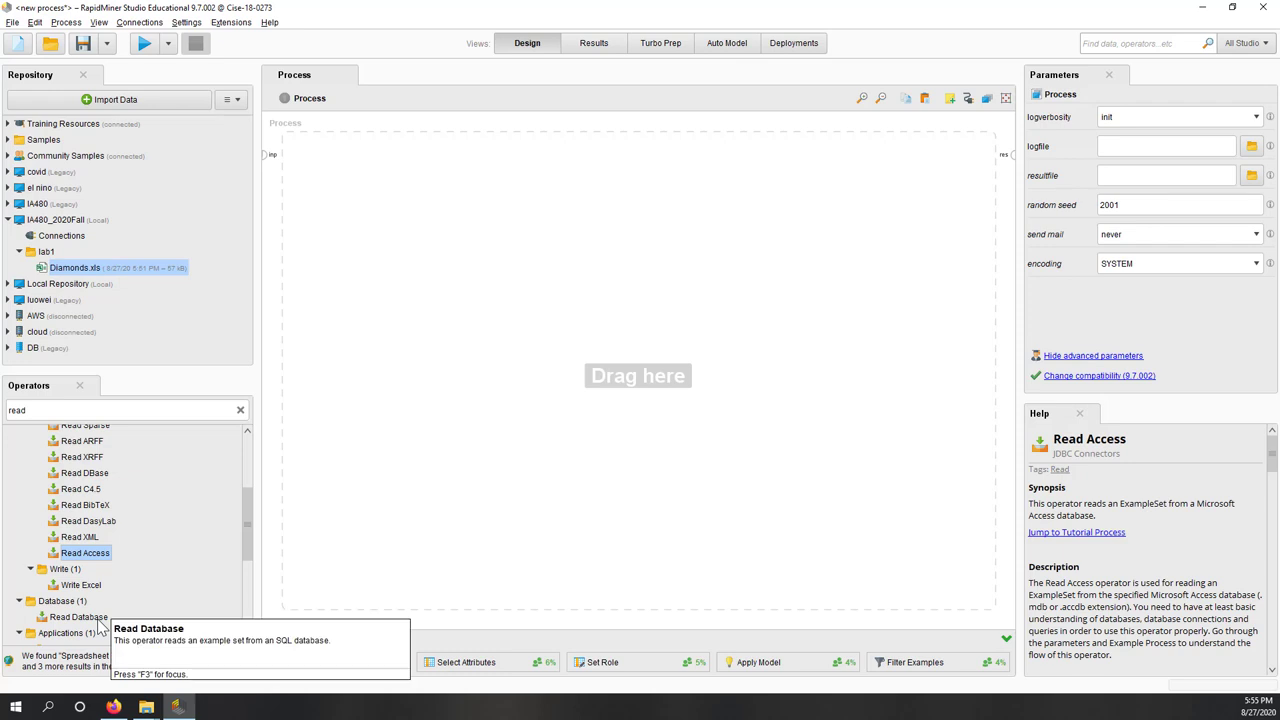
scroll(101, 627, "down", 1)
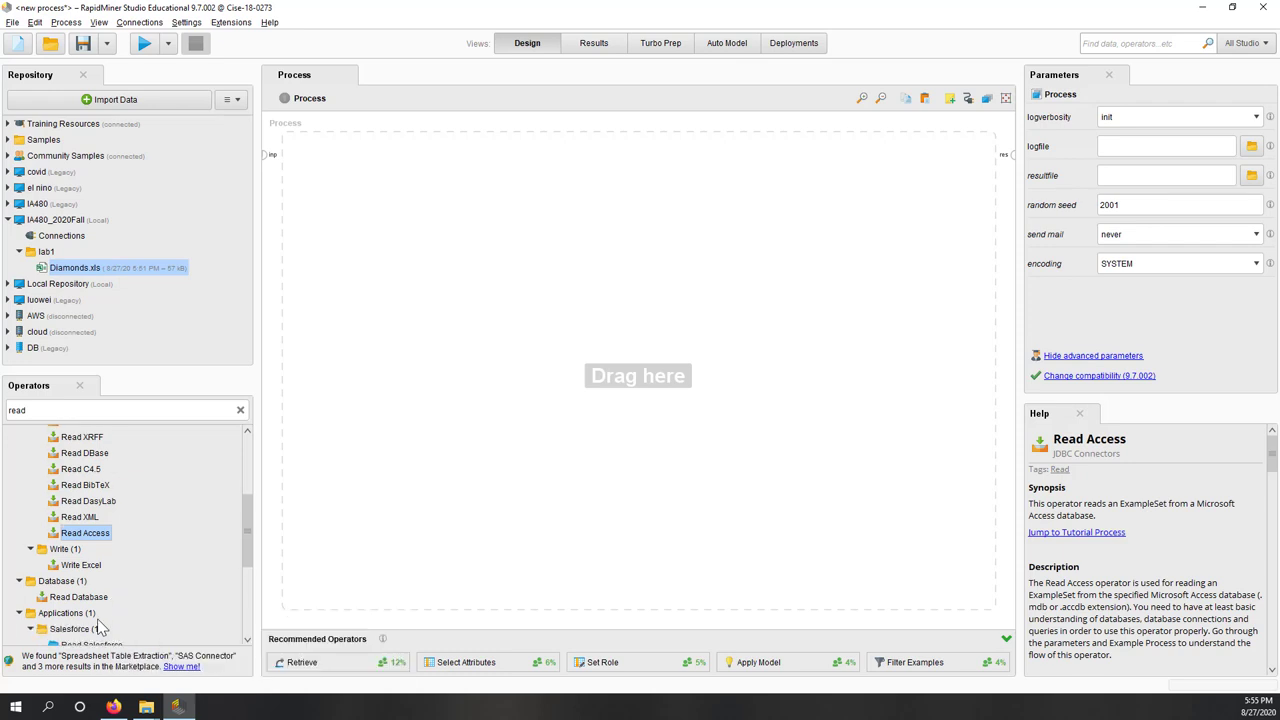
scroll(100, 627, "down", 2)
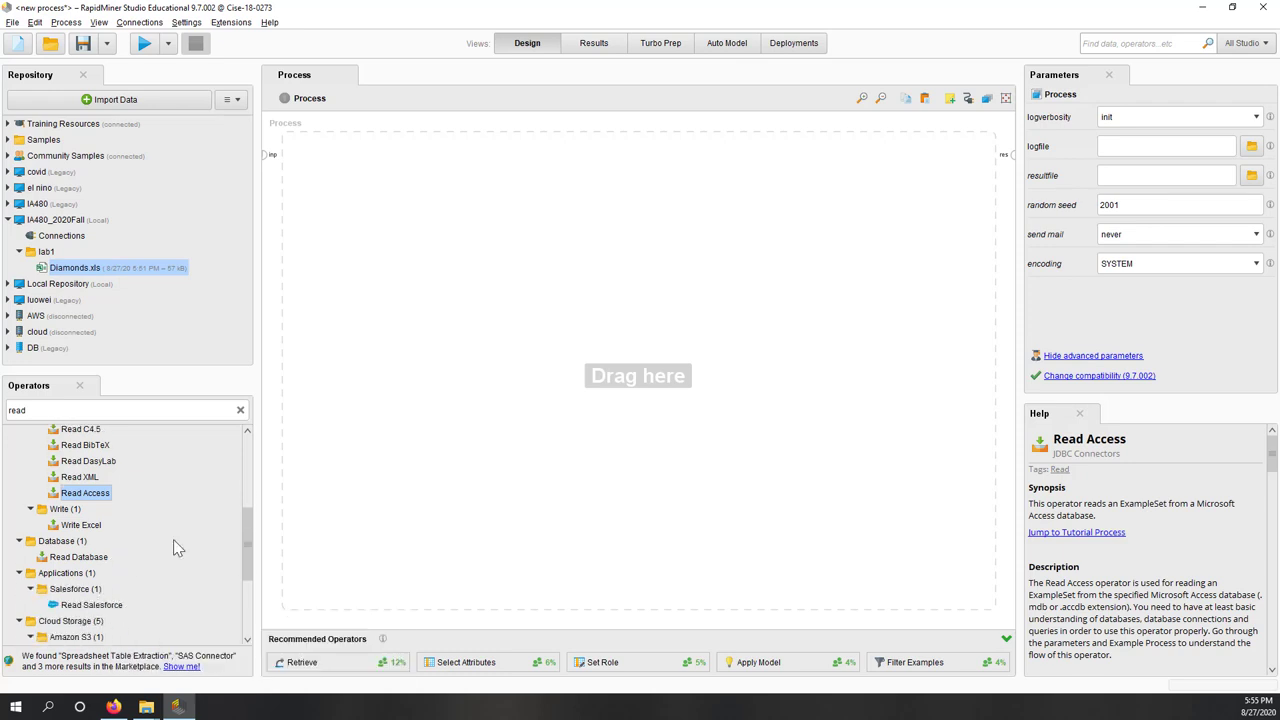
scroll(173, 540, "up", 1)
scroll(173, 540, "down", 4)
scroll(173, 539, "down", 2)
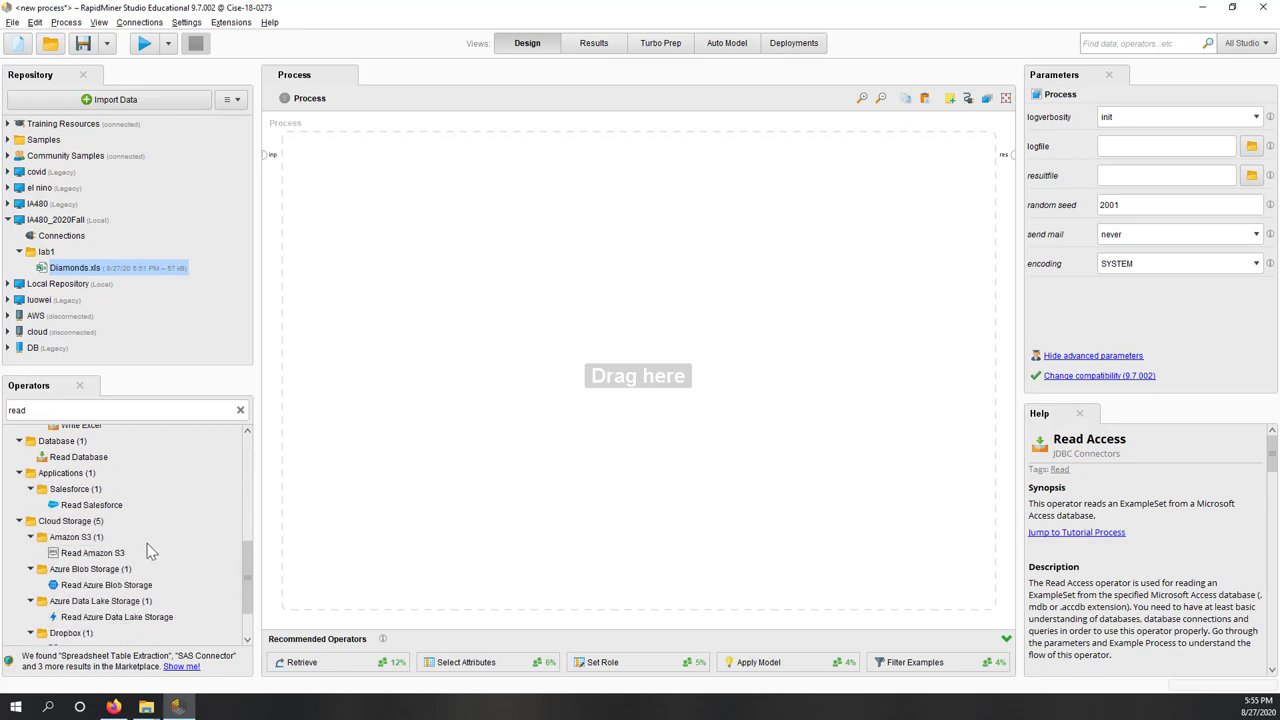
scroll(189, 577, "down", 3)
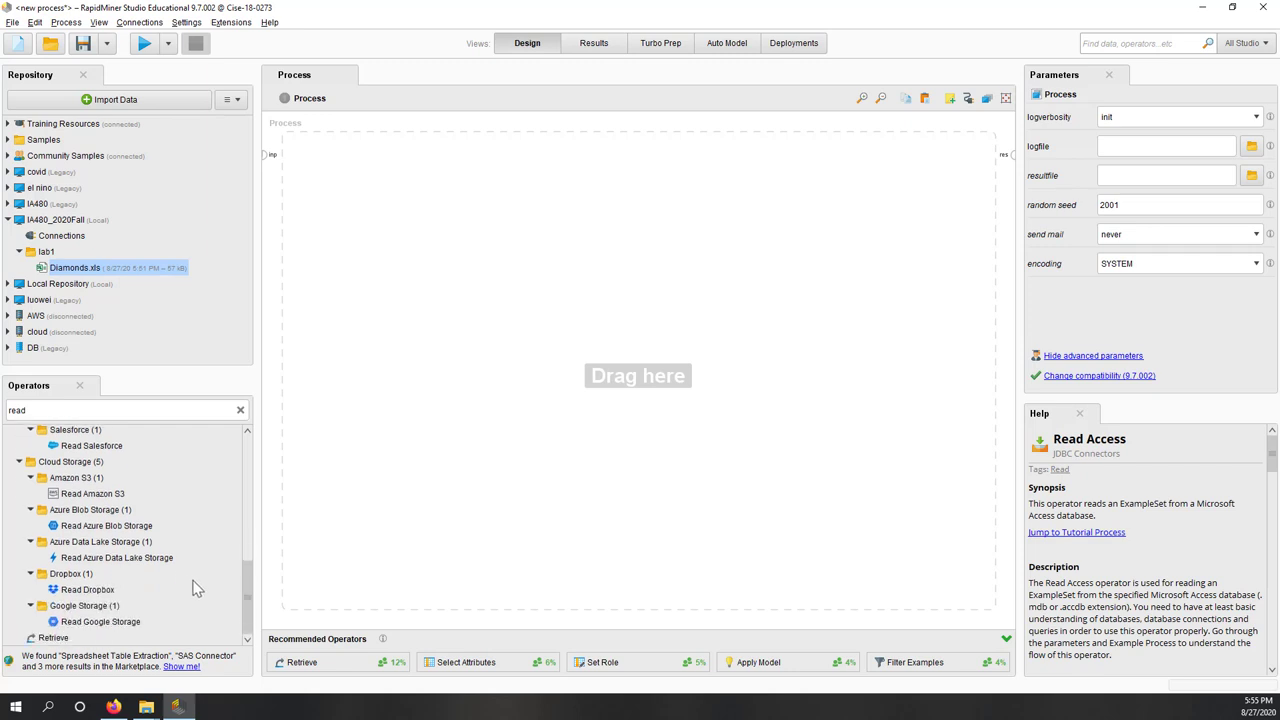
Add a Read Excel operator to the empty process and move it slightly away from the process inputs
left_click_drag(248, 615, 246, 476)
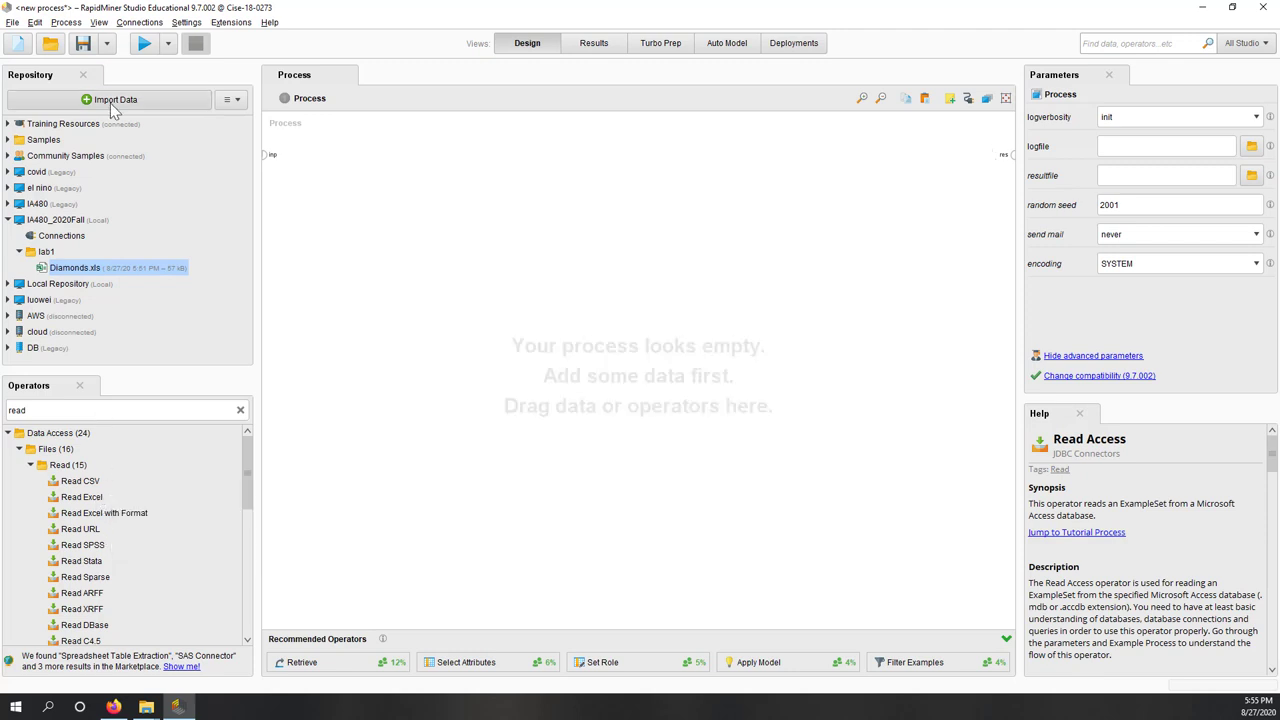
left_click_drag(78, 496, 366, 338)
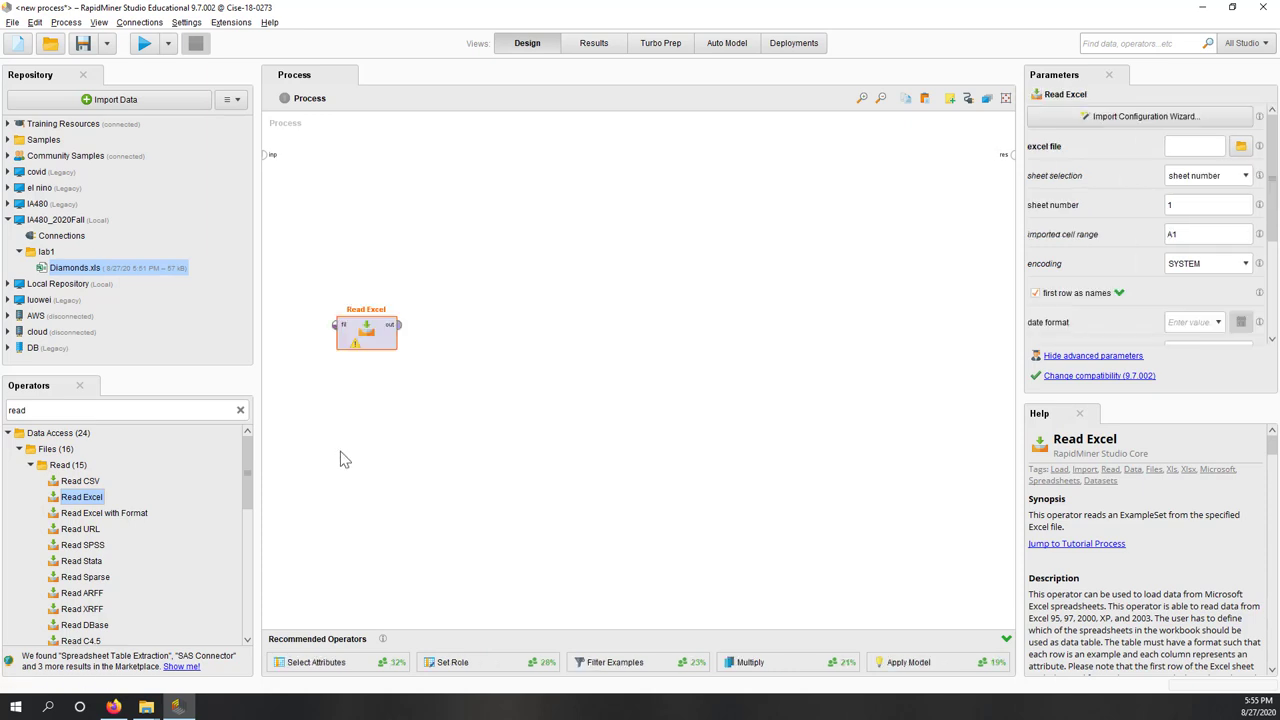
left_click_drag(389, 343, 434, 343)
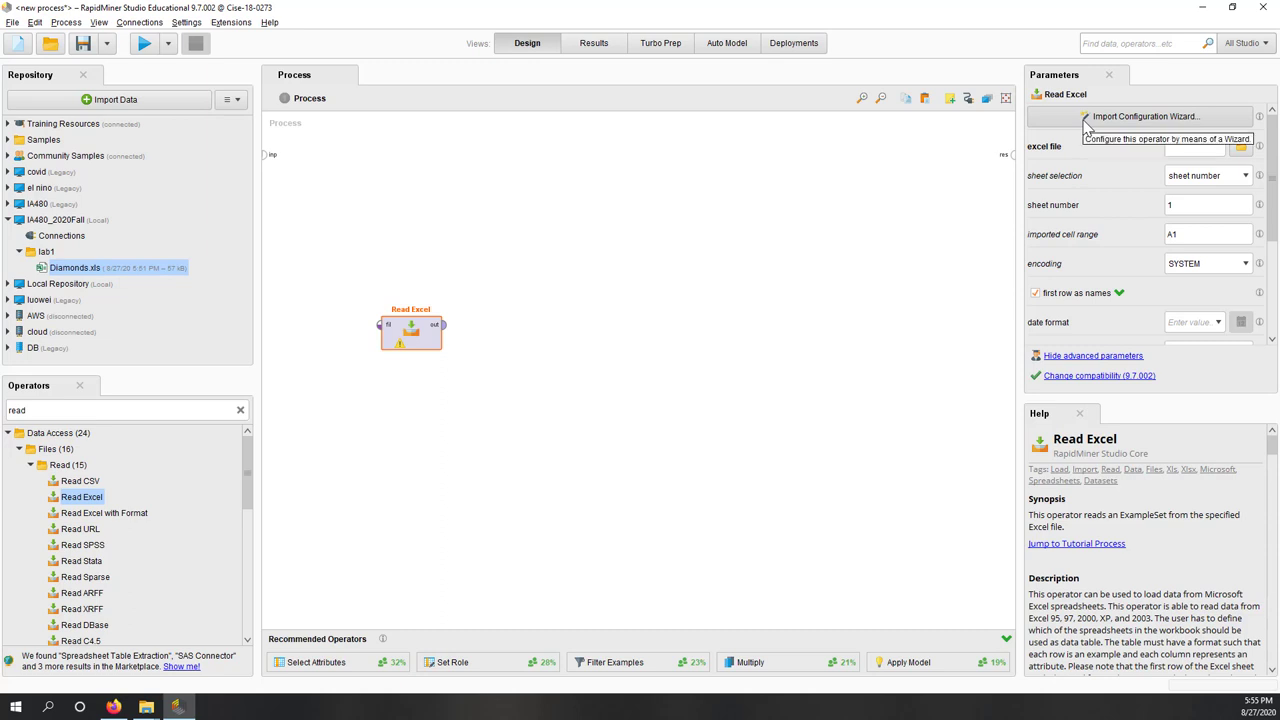
Start Read Excel's import configuration wizard and choose Diamonds.xls from the OneDrive folder IA480_2020Fall/rapidminer/lab1 as the data file
left_click(1047, 124)
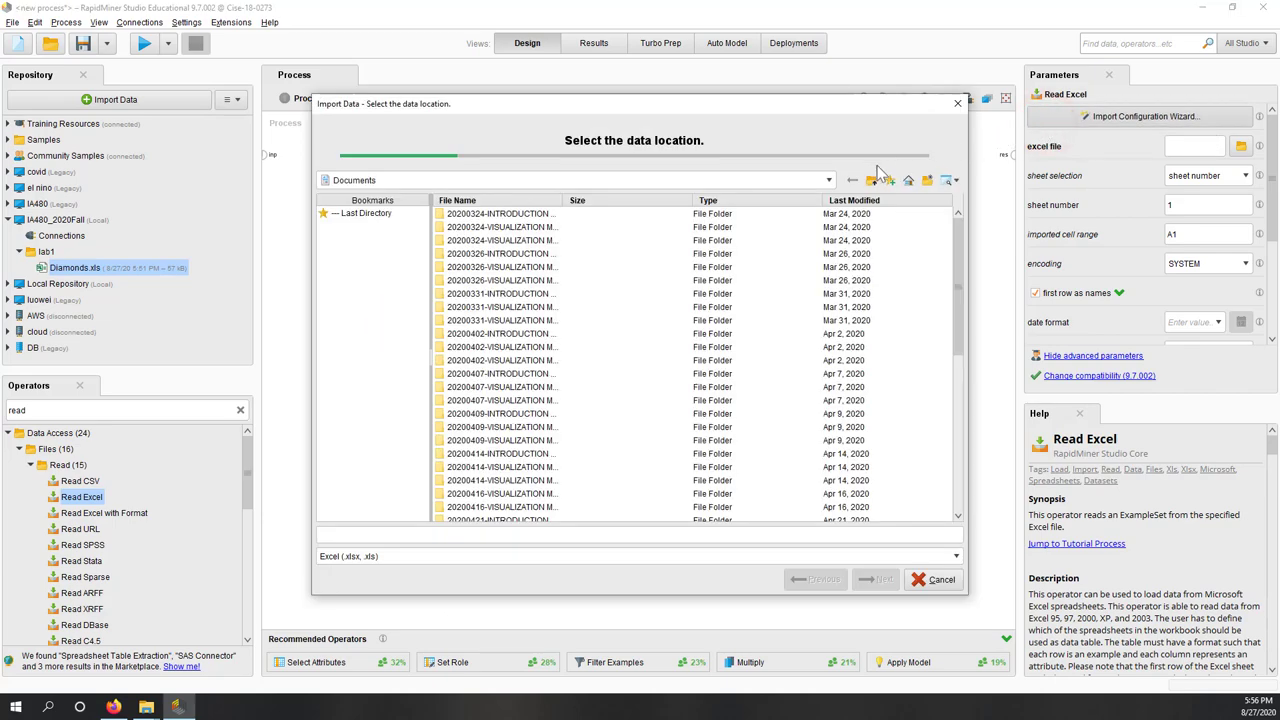
left_click(828, 180)
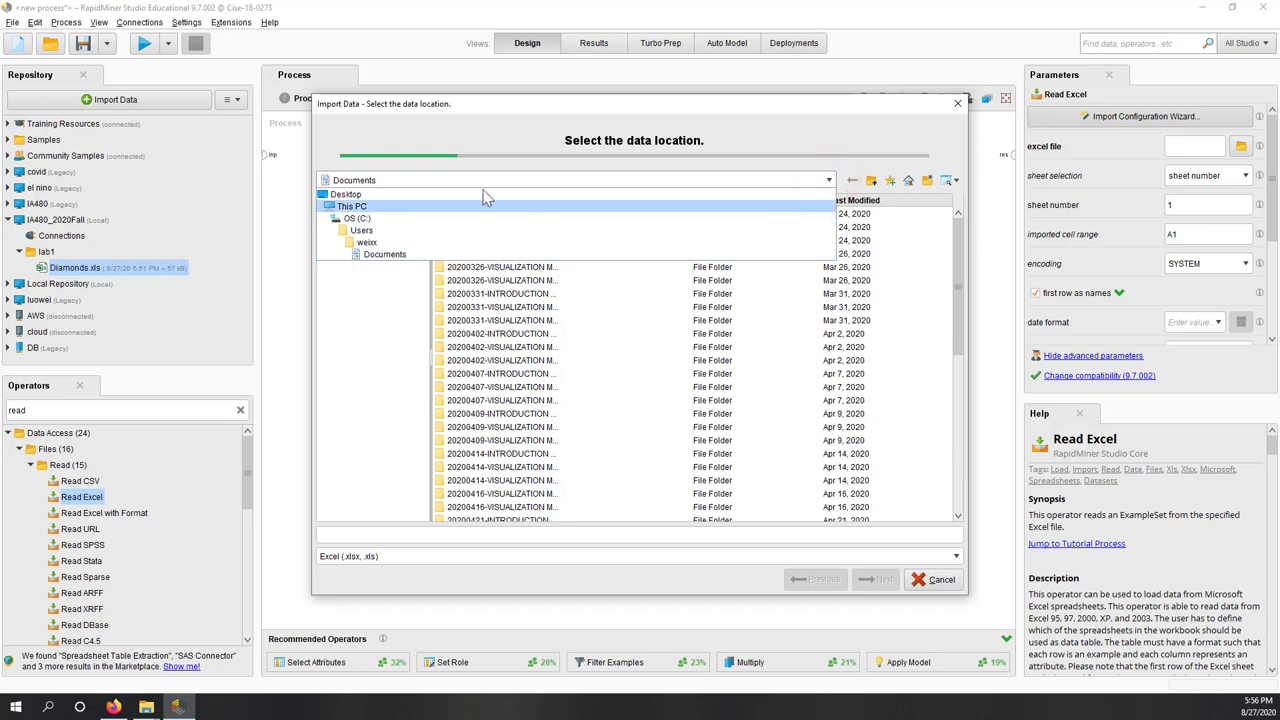
left_click(352, 194)
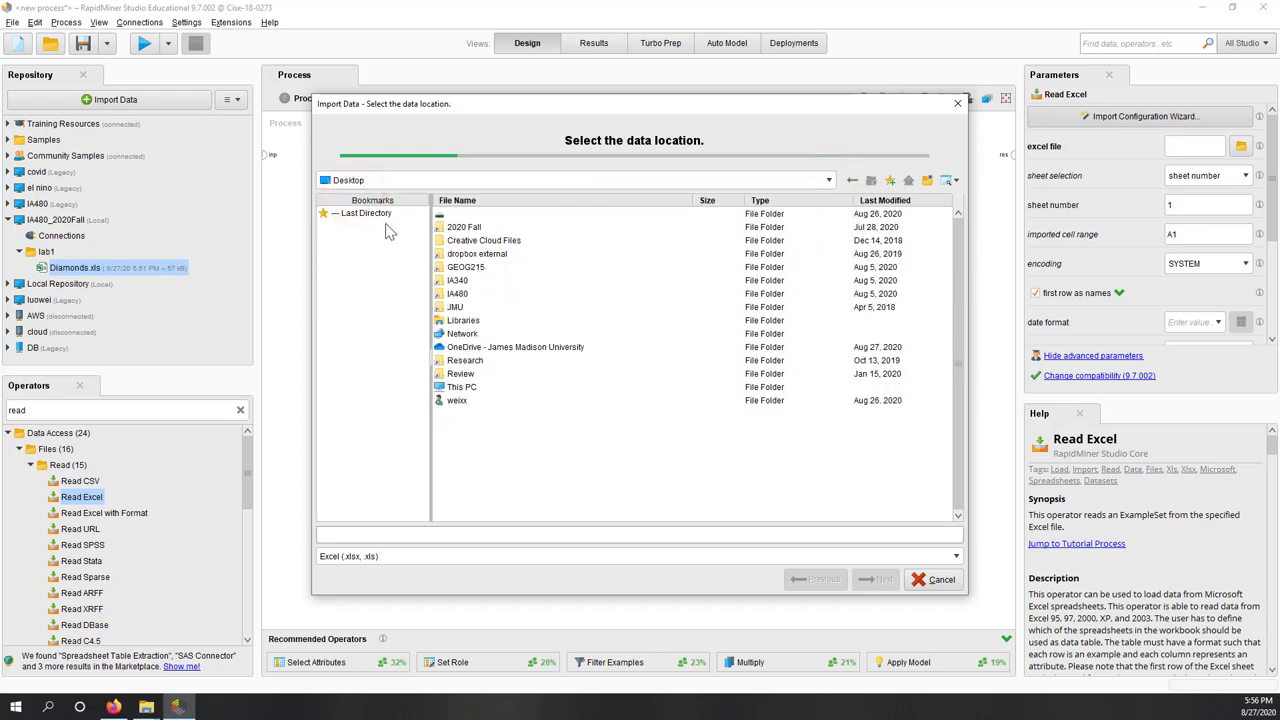
double_click(513, 350)
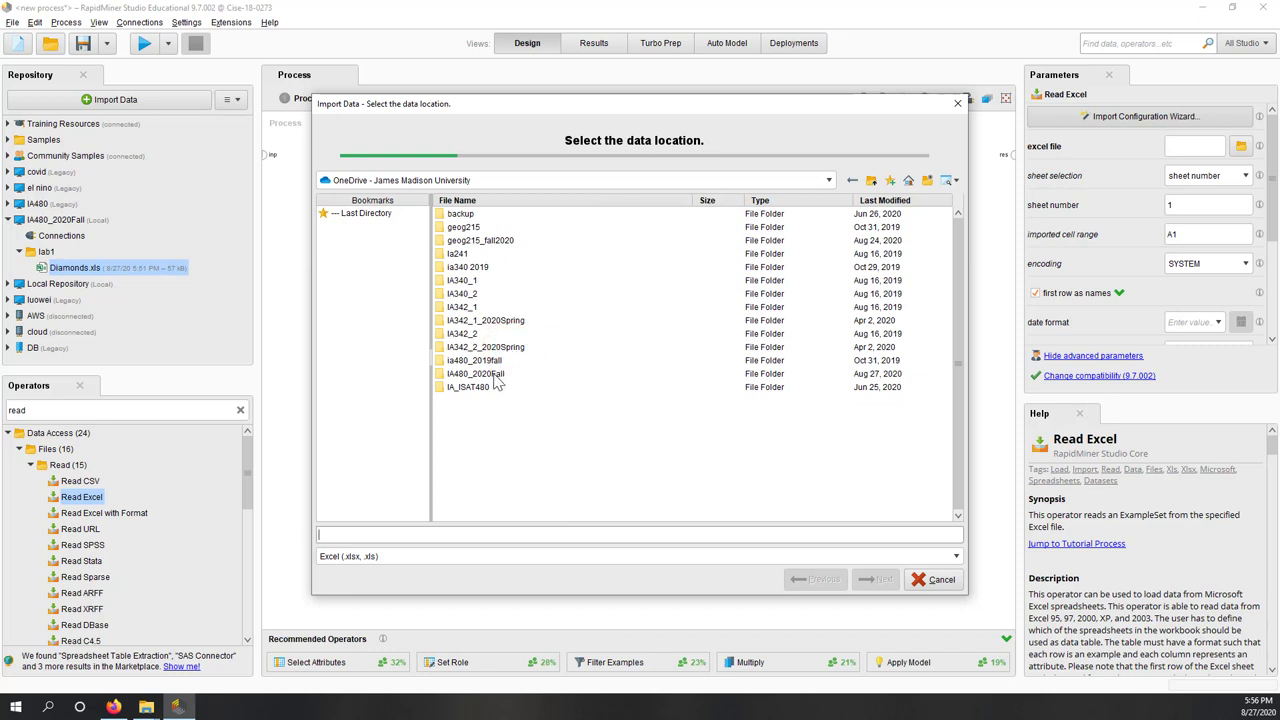
double_click(495, 375)
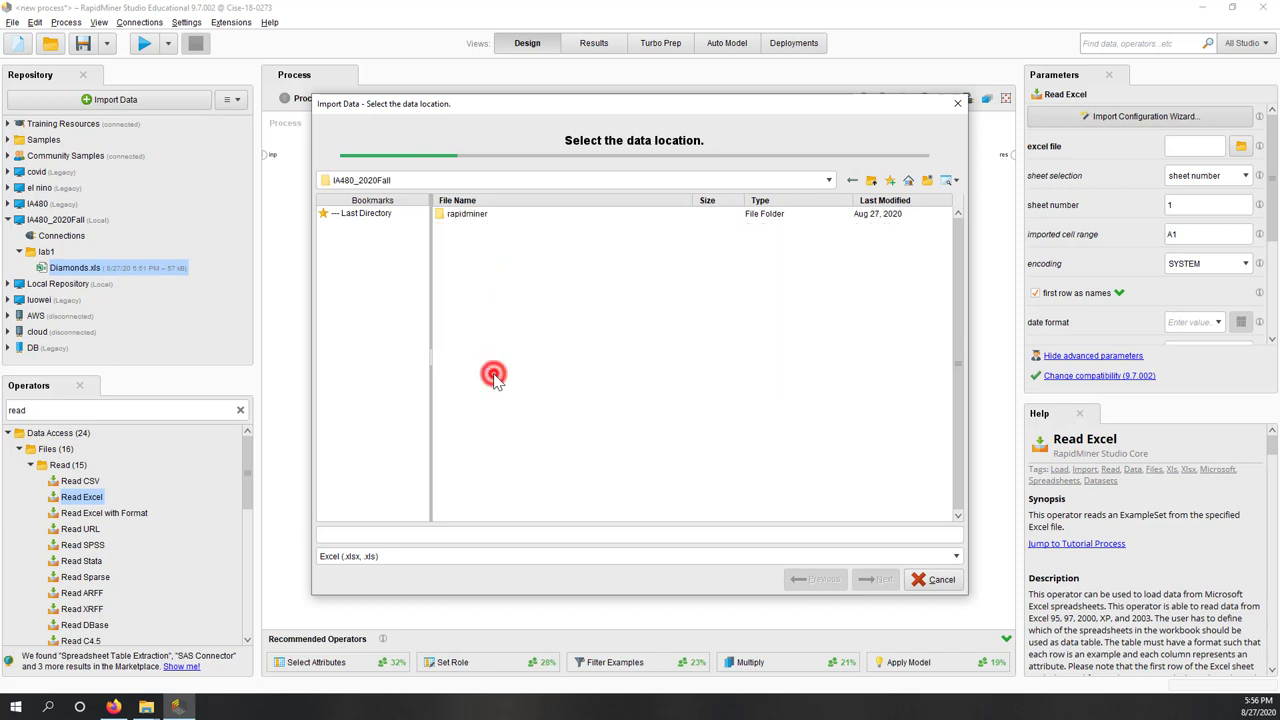
left_click(468, 215)
double_click(468, 215)
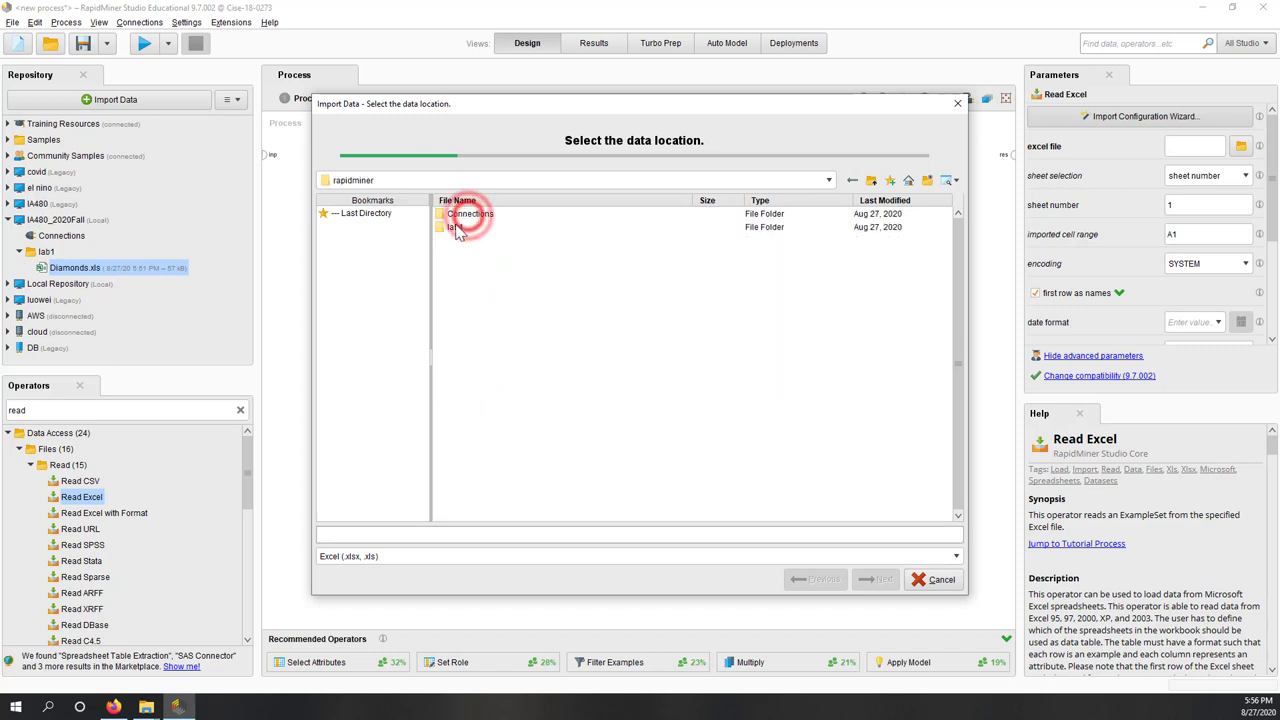
double_click(457, 217)
left_click(457, 222)
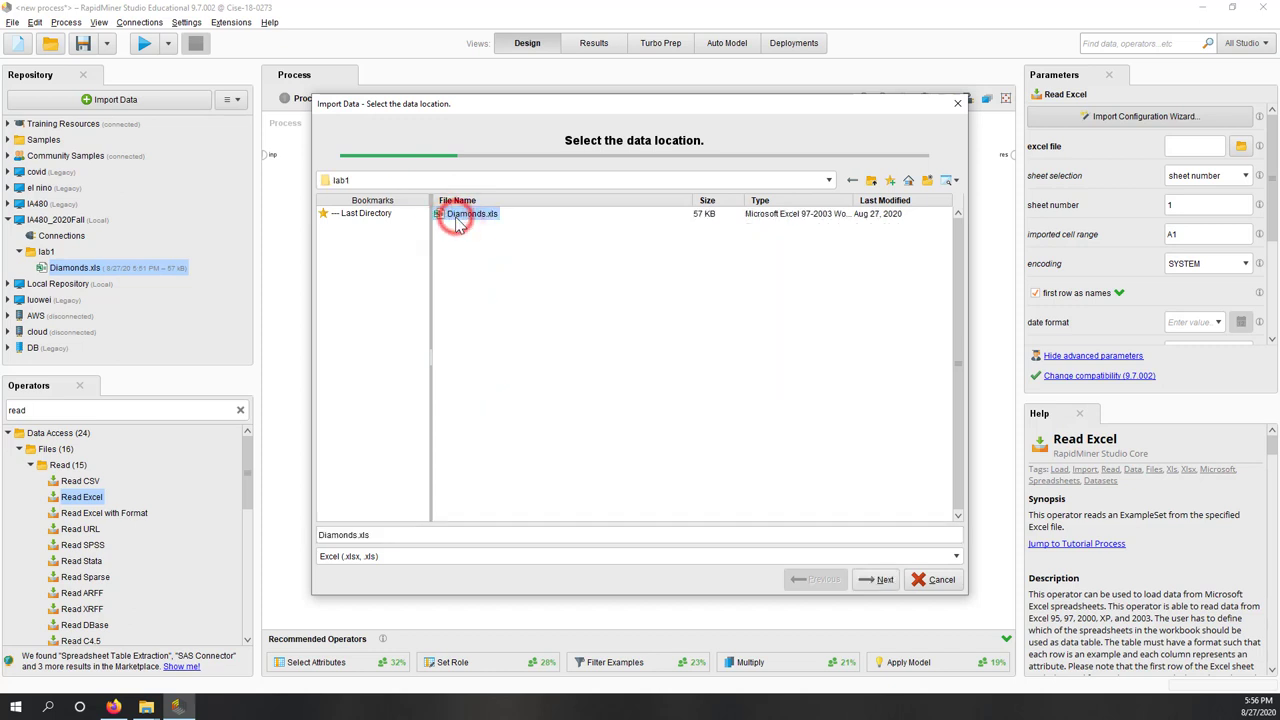
left_click(877, 580)
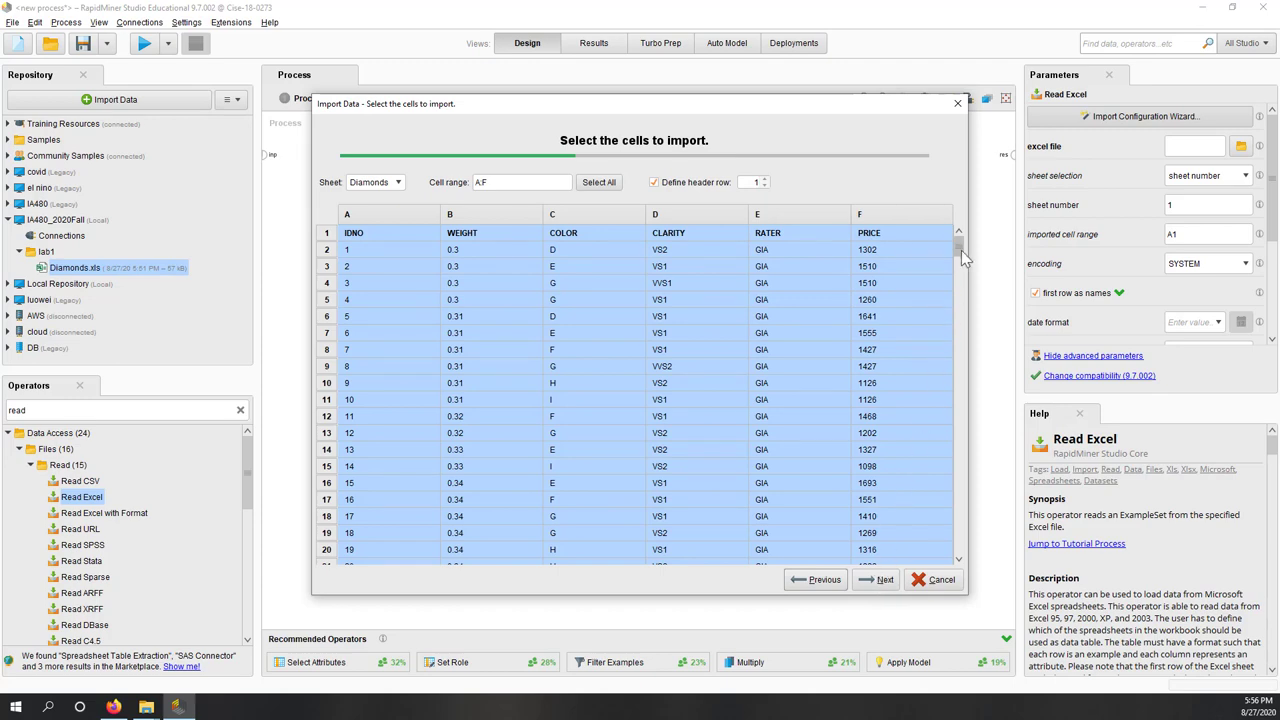
Keep cell range A:F of the Diamonds sheet with header row 1, review the column format preview and finish the import configuration
left_click_drag(961, 250, 922, 235)
left_click(880, 580)
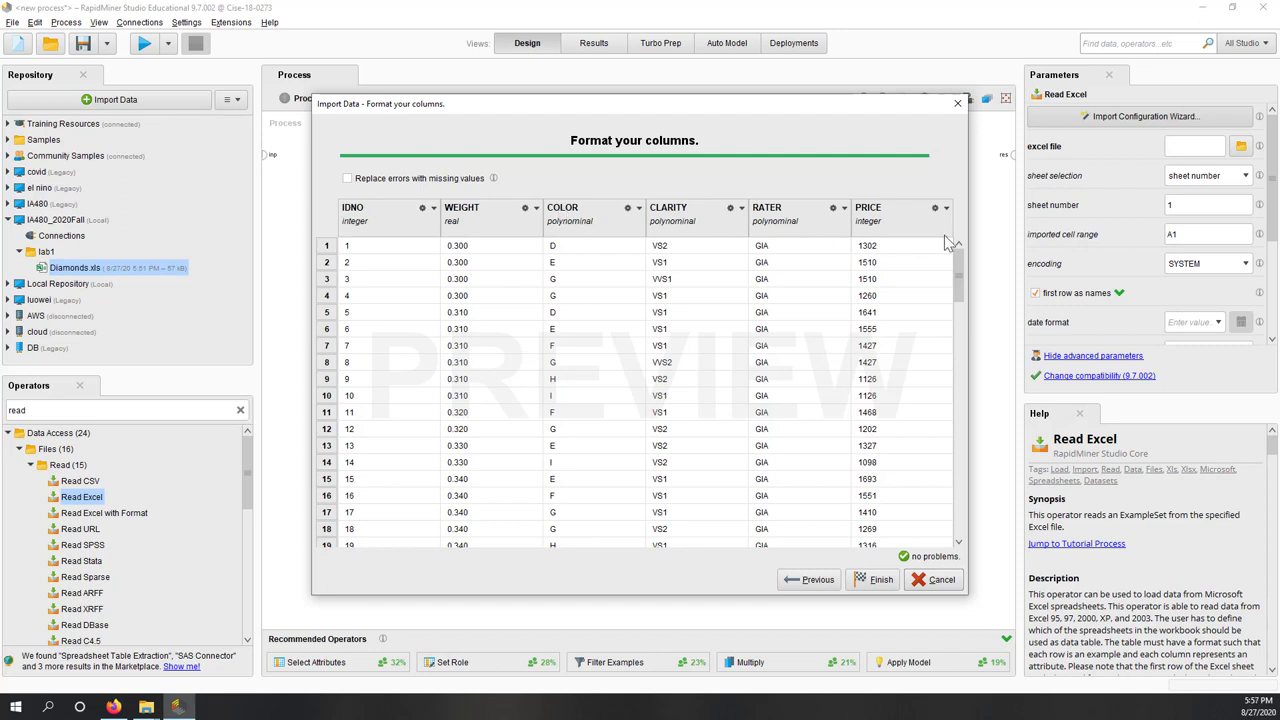
scroll(486, 540, "down", 1)
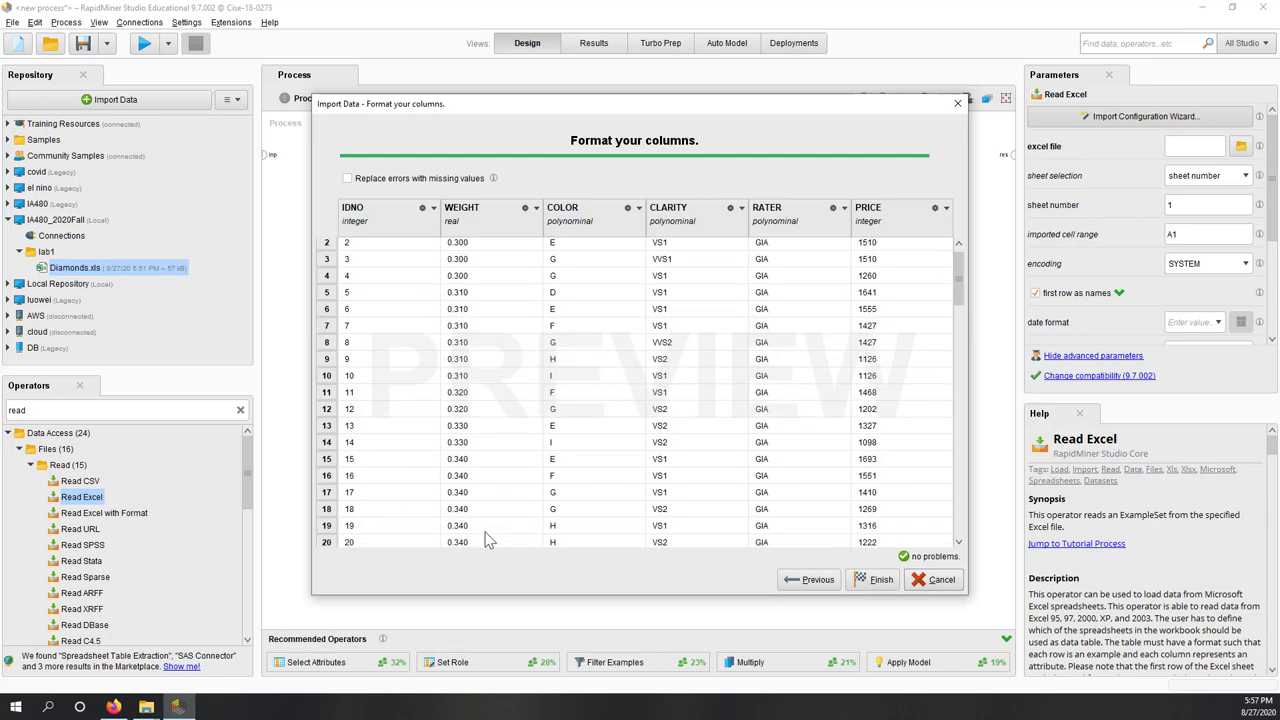
scroll(486, 540, "down", 13)
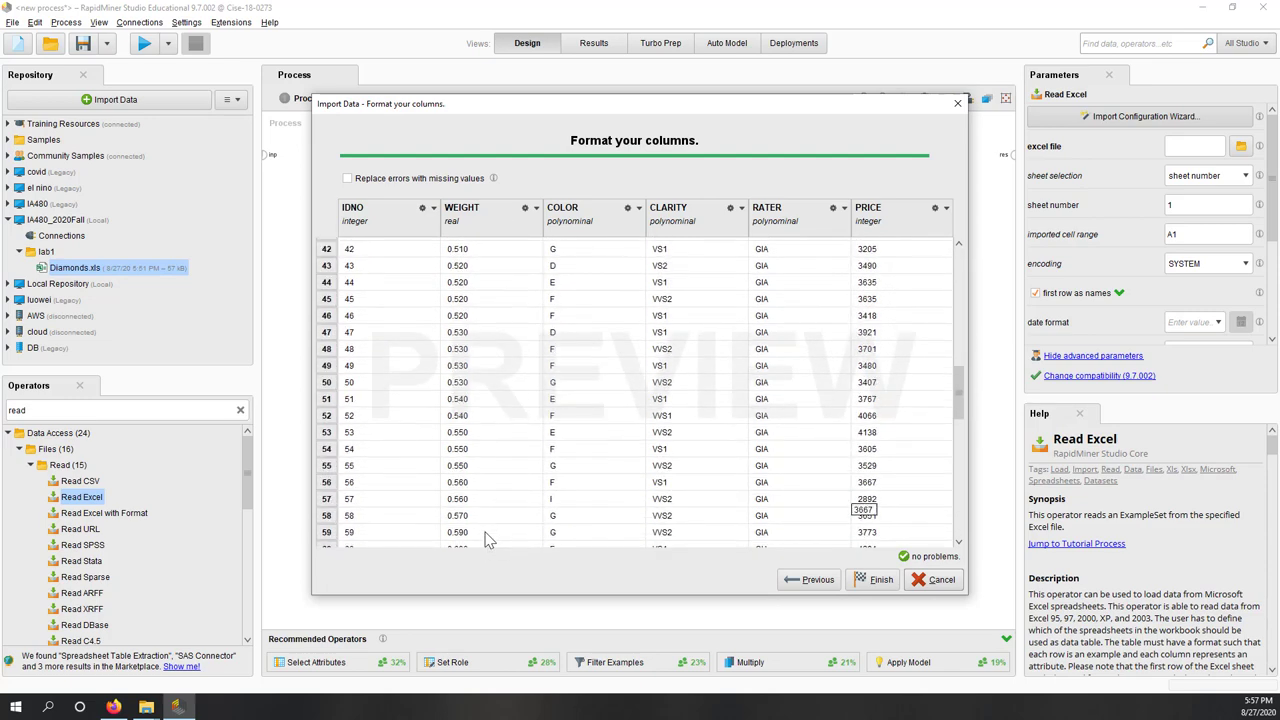
left_click_drag(959, 405, 955, 275)
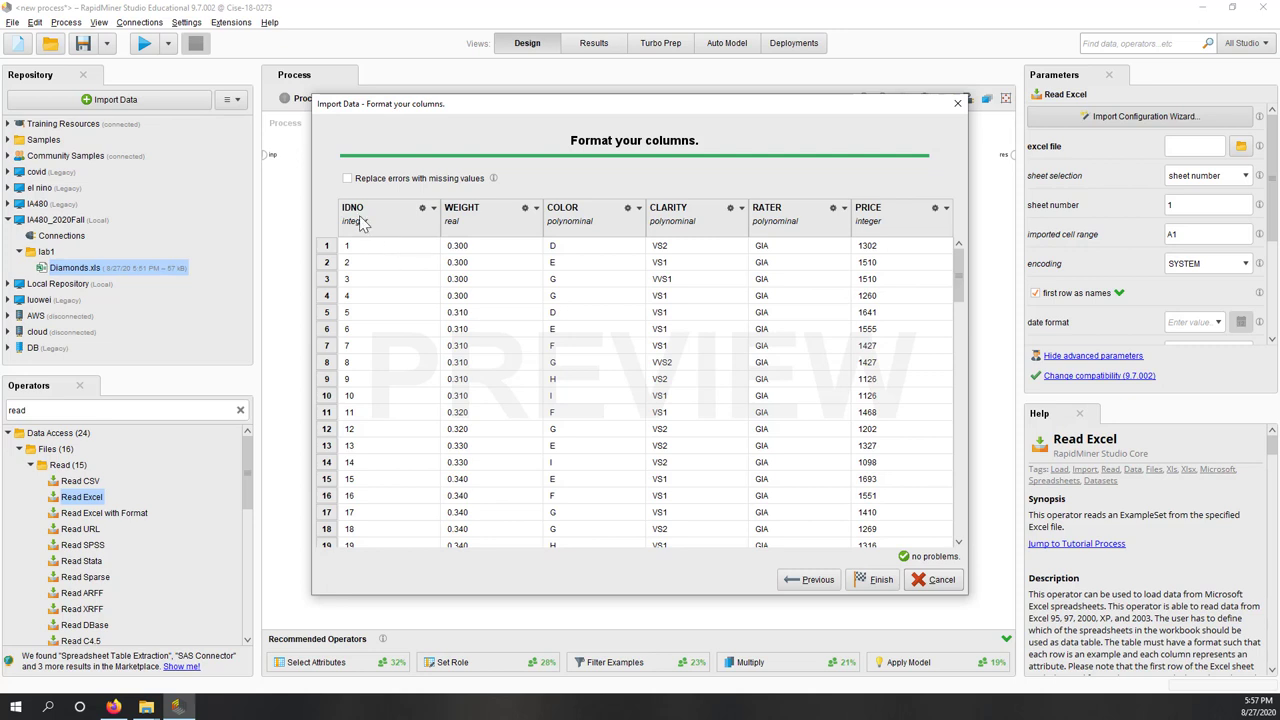
scroll(394, 360, "down", 2)
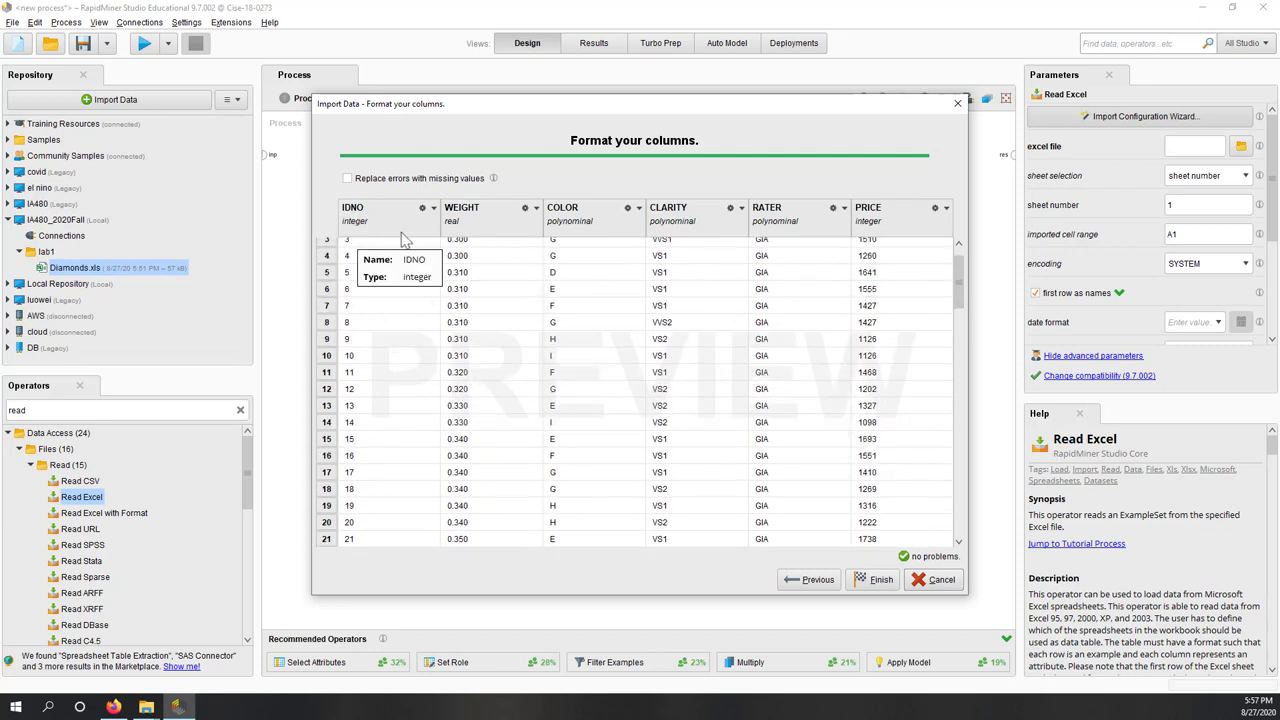
scroll(506, 285, "up", 1)
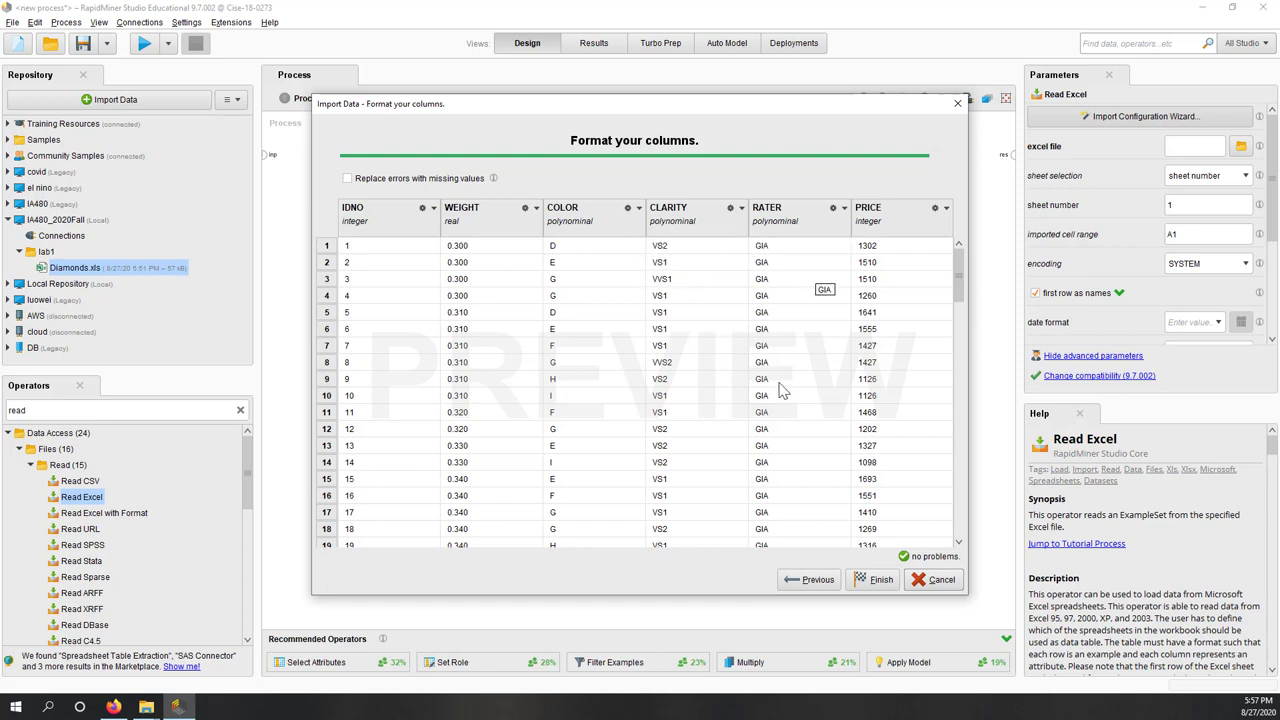
scroll(783, 390, "down", 1)
scroll(783, 391, "up", 2)
scroll(918, 398, "down", 2)
scroll(918, 398, "up", 2)
left_click(878, 580)
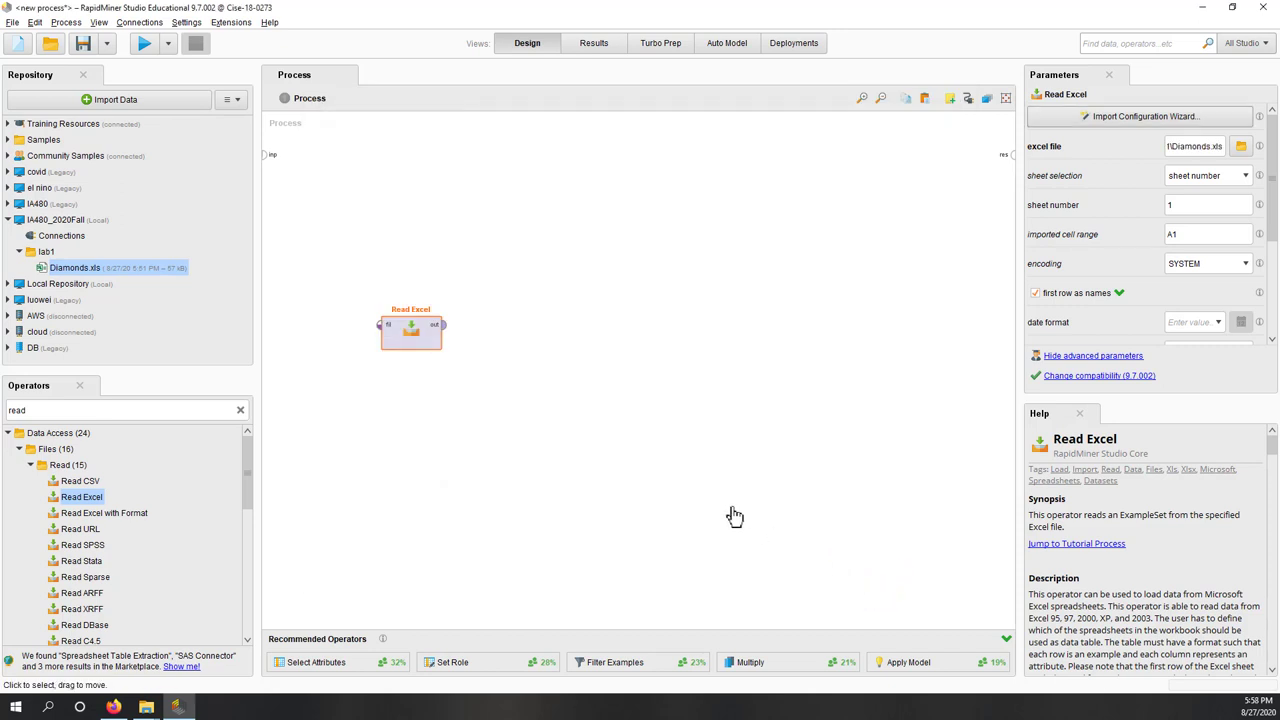
Connect the Read Excel output to the process result port and run the process
left_click(445, 327)
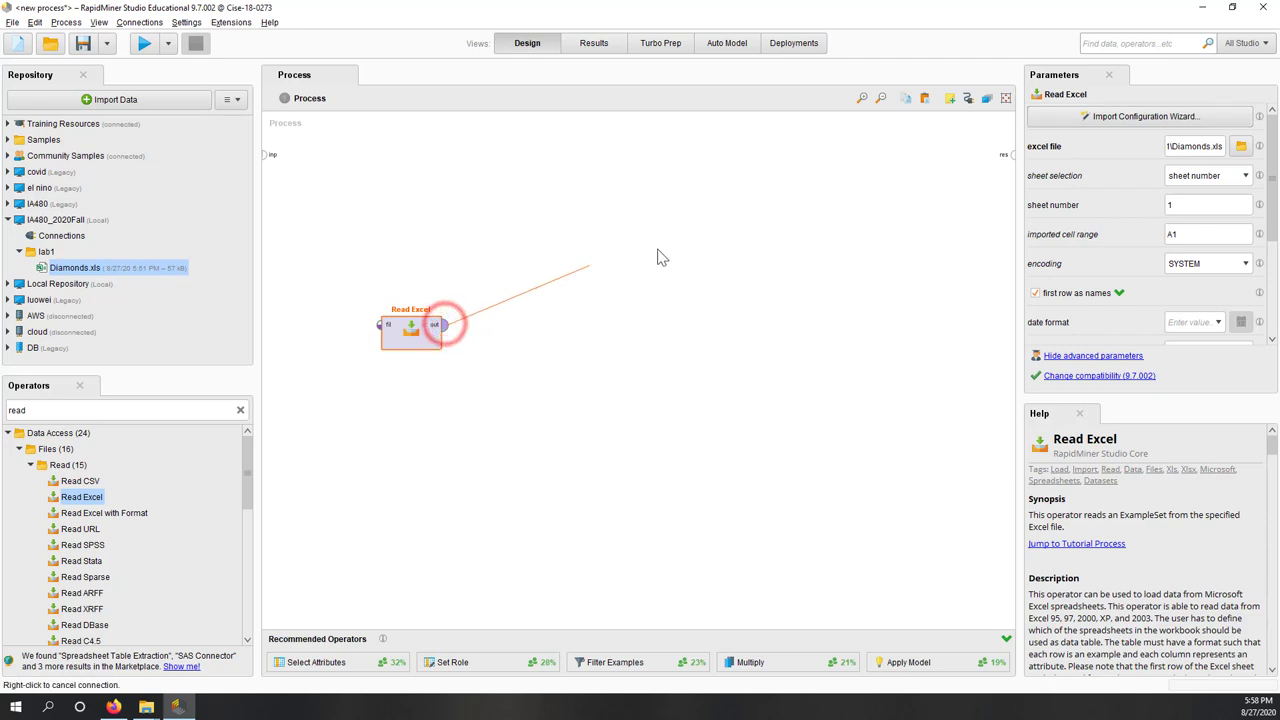
left_click(1006, 157)
left_click(410, 202)
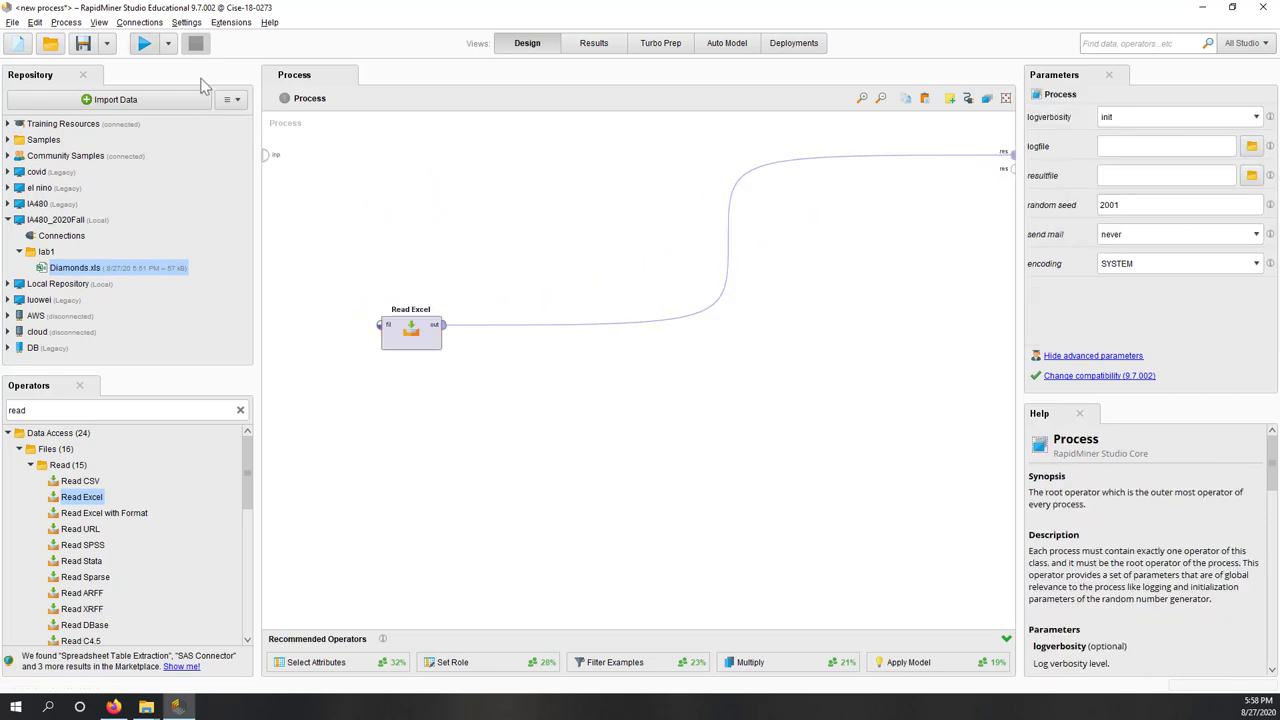
left_click(143, 45)
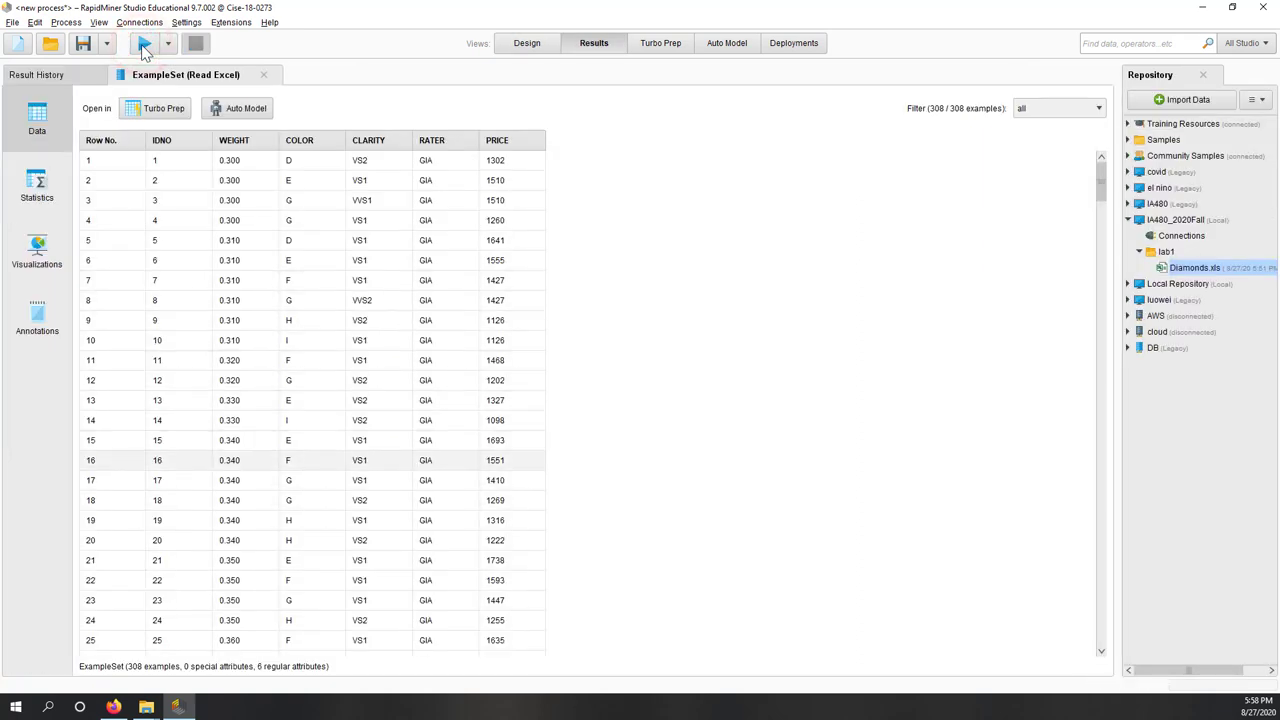
Look through the imported diamond rows and the filter options available for the example set
scroll(547, 475, "down", 4)
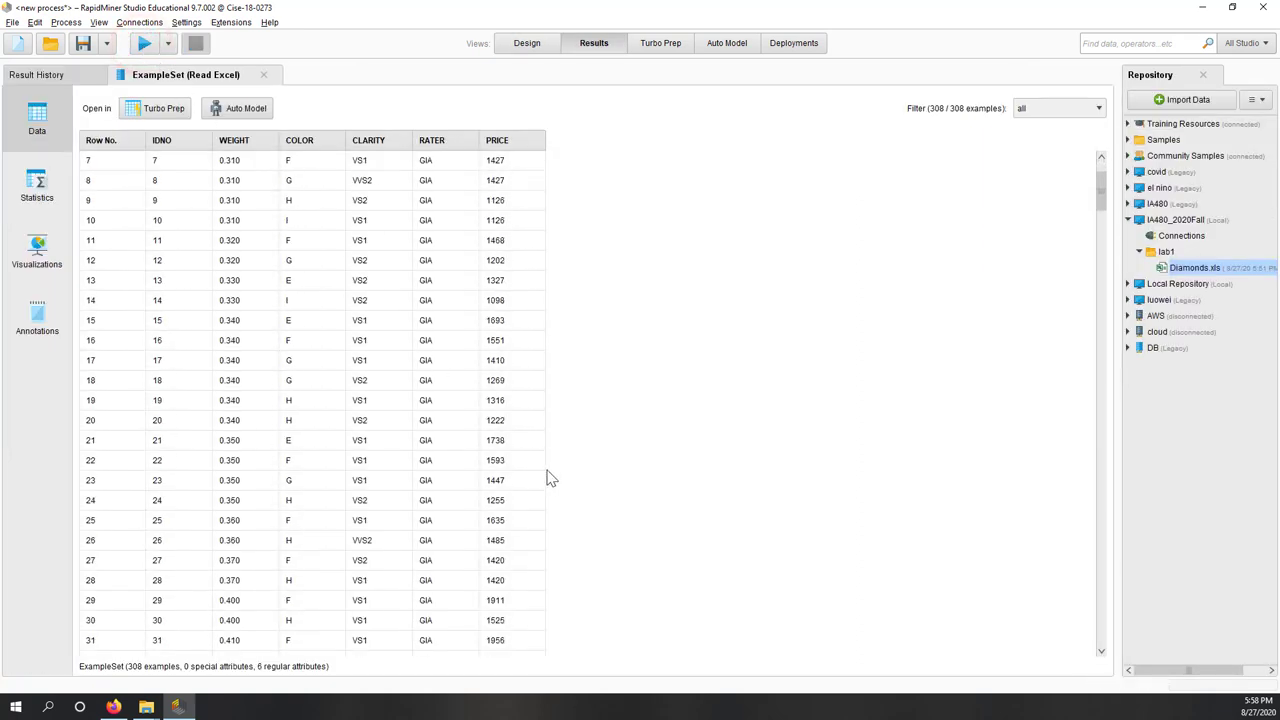
scroll(547, 478, "up", 4)
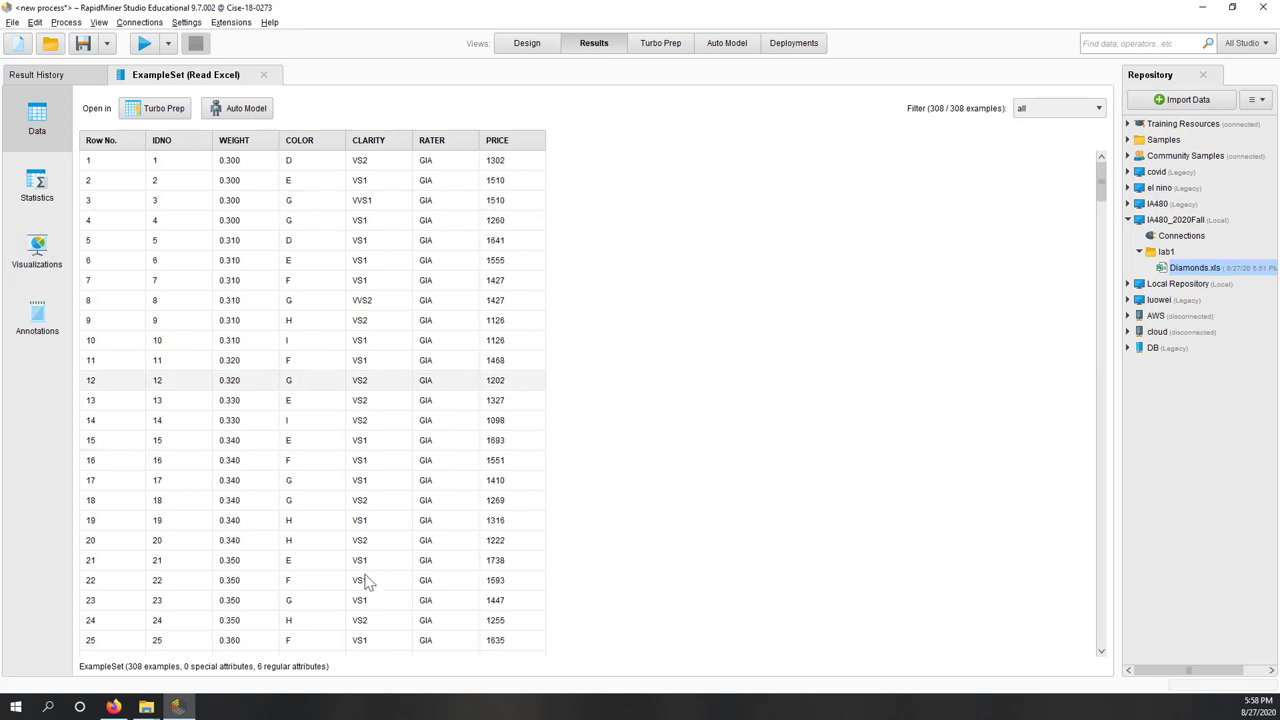
scroll(350, 590, "down", 1)
scroll(351, 588, "up", 1)
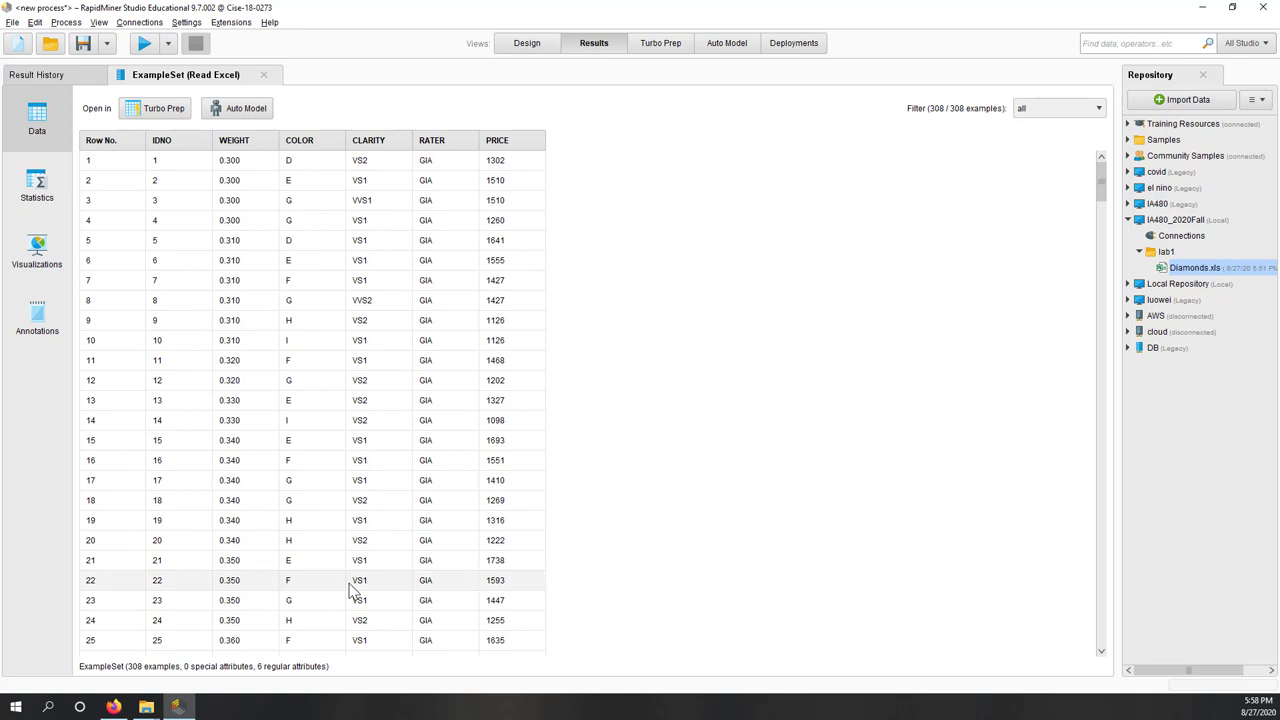
left_click(1036, 111)
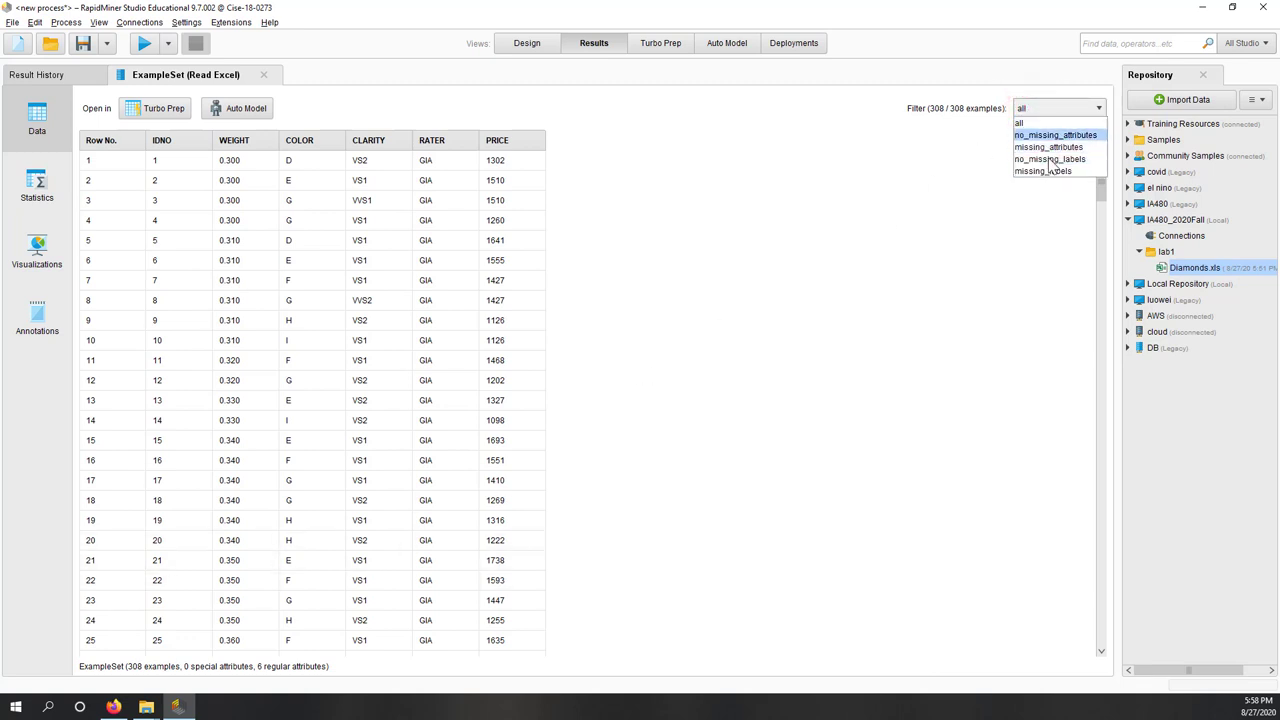
left_click(711, 248)
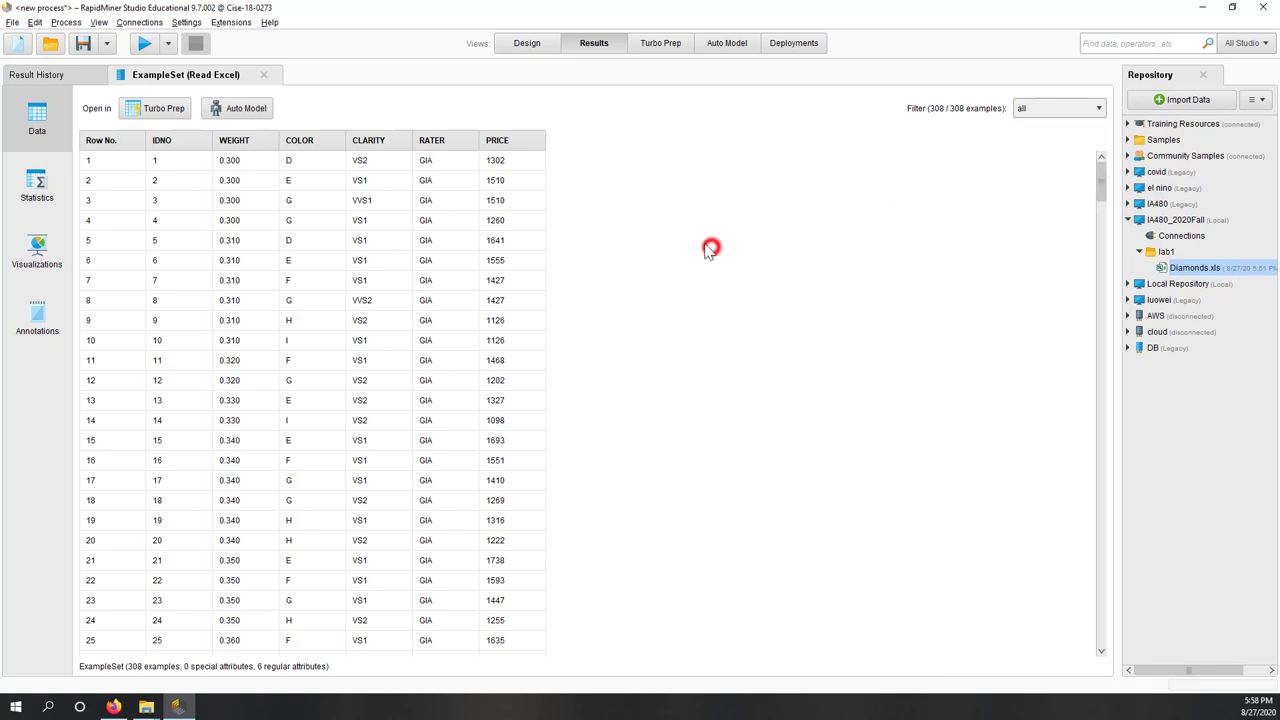
Sort the result table in descending order by PRICE, by RATER and finally by CLARITY
left_click(515, 145)
left_click(501, 142)
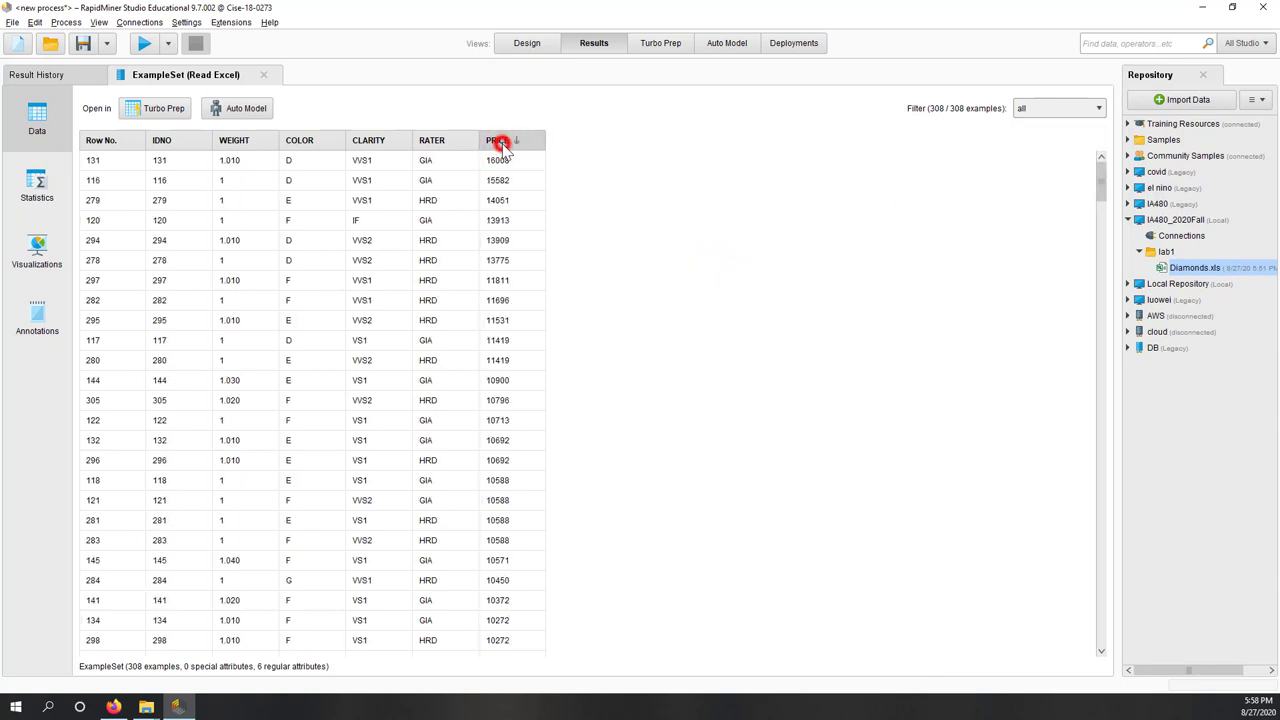
left_click(458, 145)
left_click(452, 143)
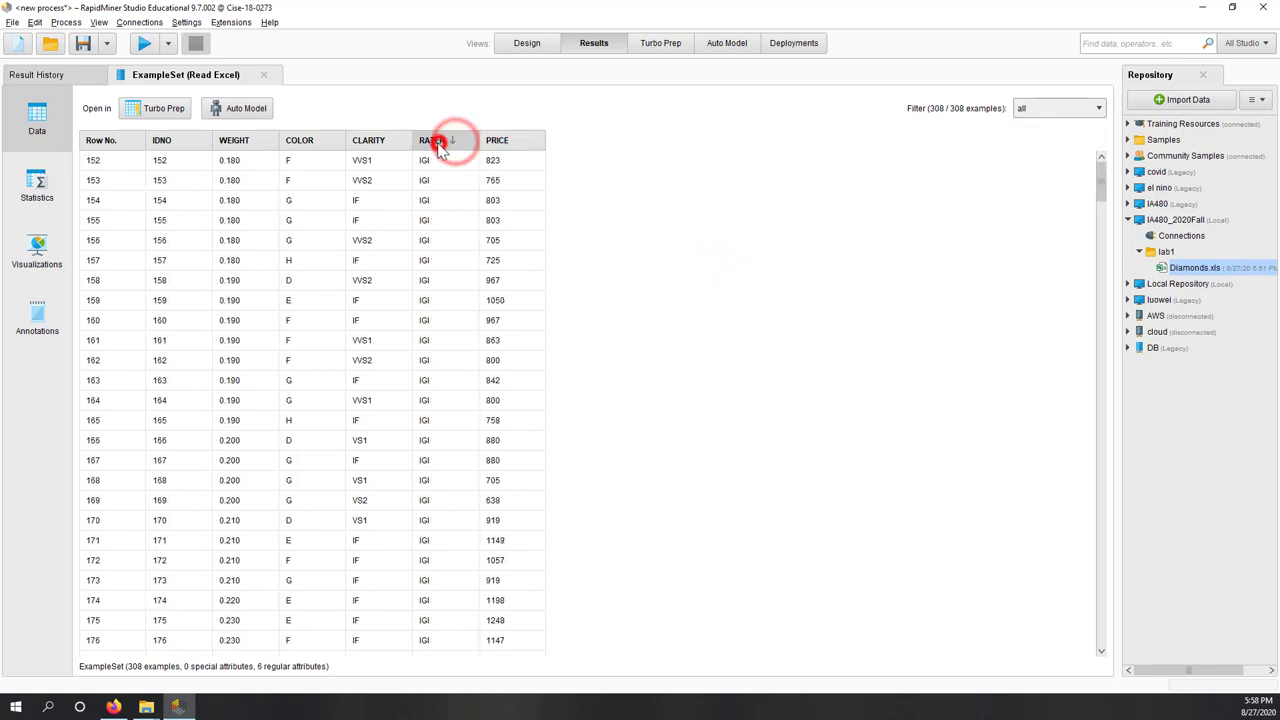
left_click(380, 145)
left_click(378, 143)
left_click(371, 140)
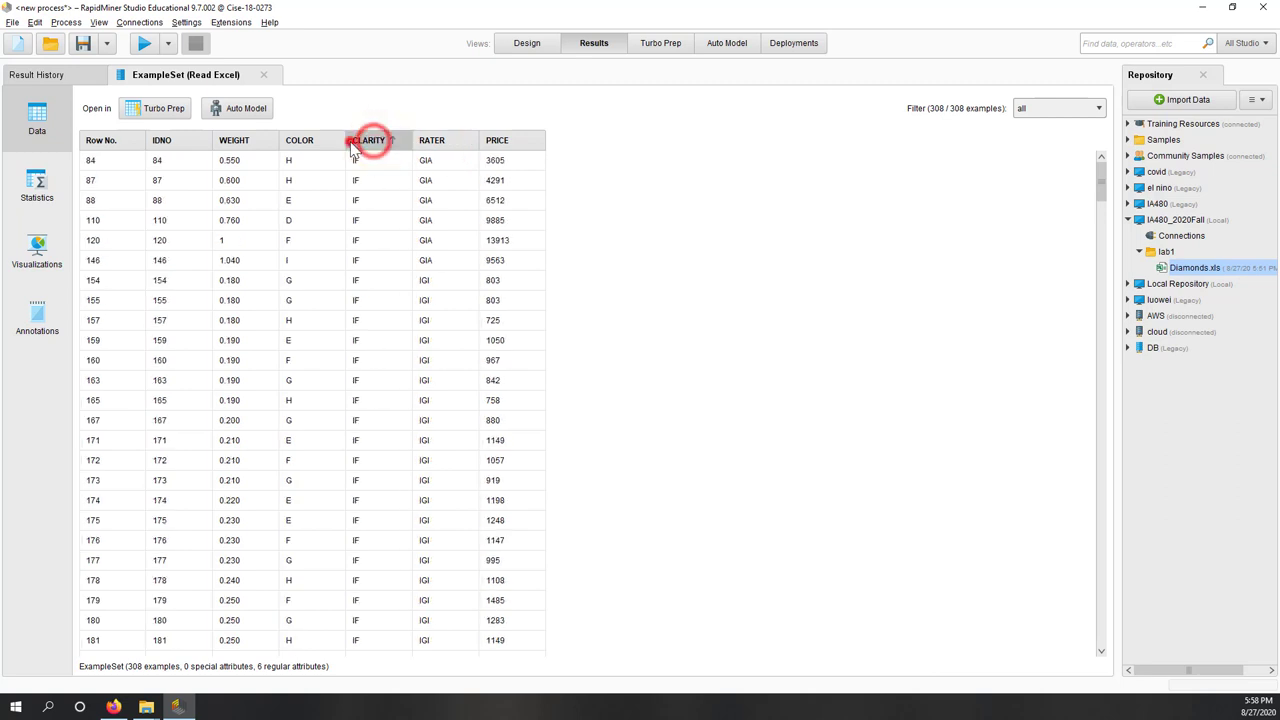
left_click(368, 140)
left_click(757, 206)
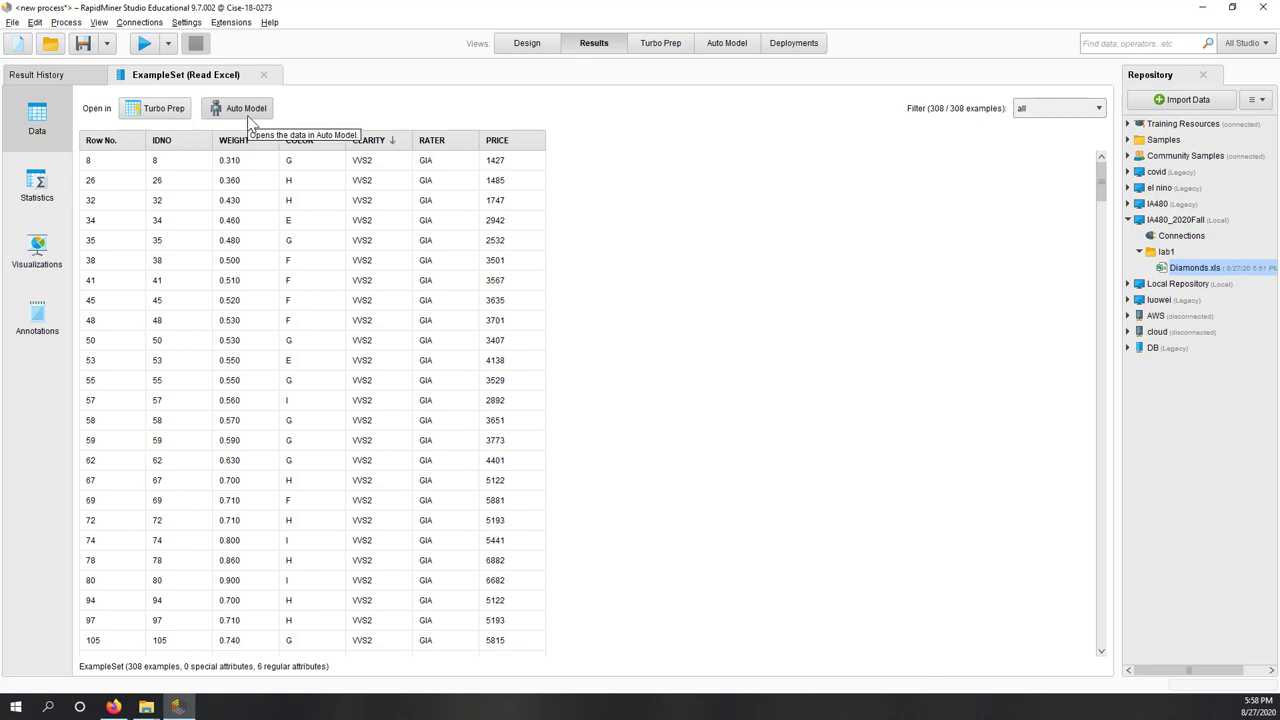
View the attribute statistics and the visualization of the example set, and return to the data table
left_click(43, 199)
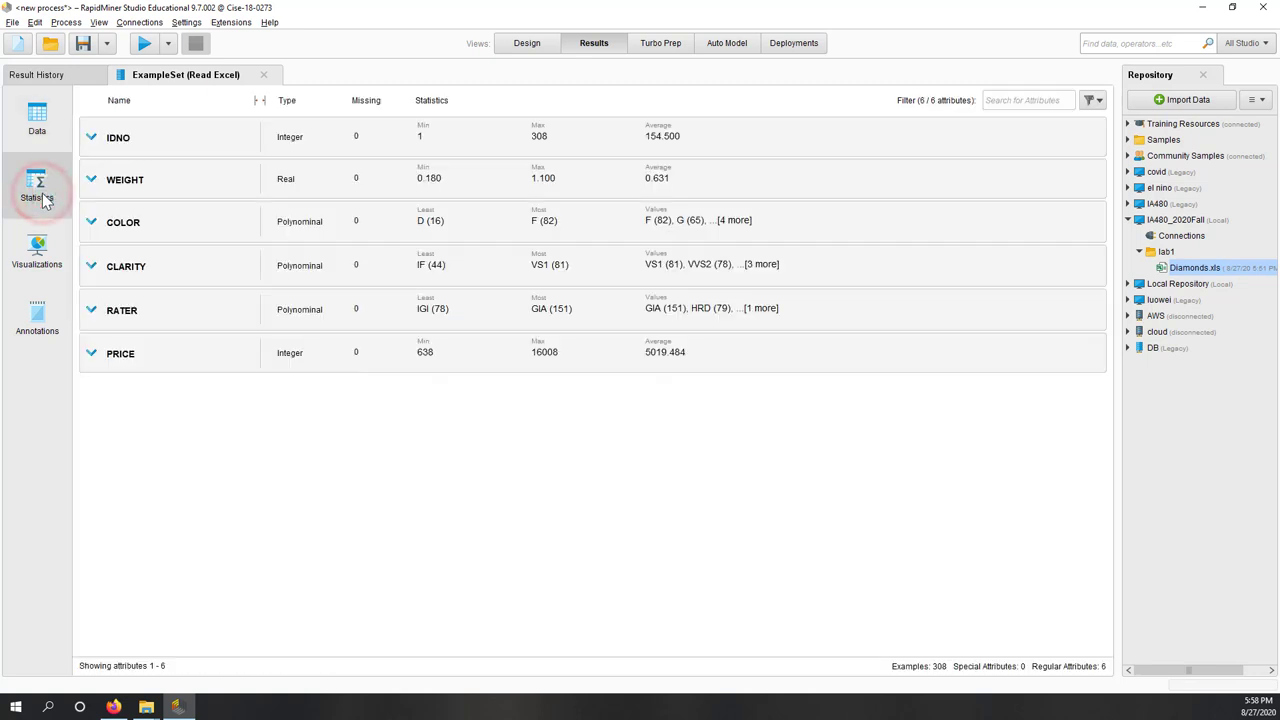
left_click(32, 250)
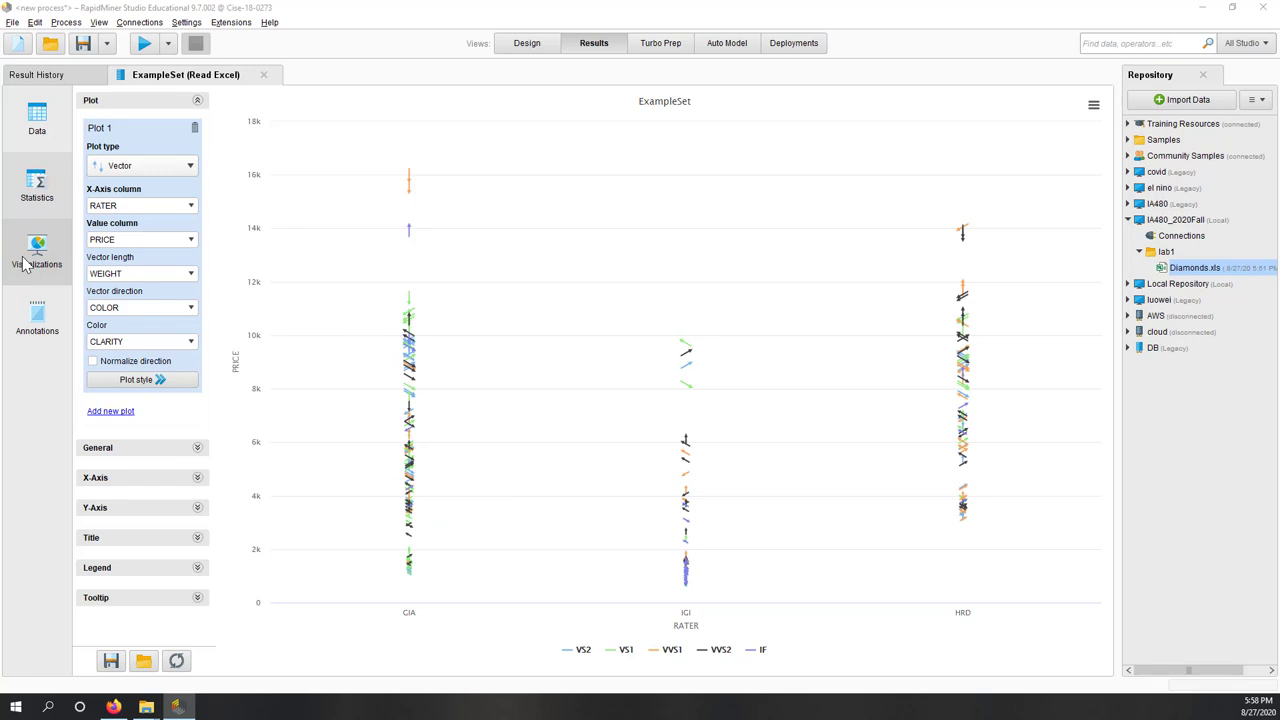
left_click(36, 124)
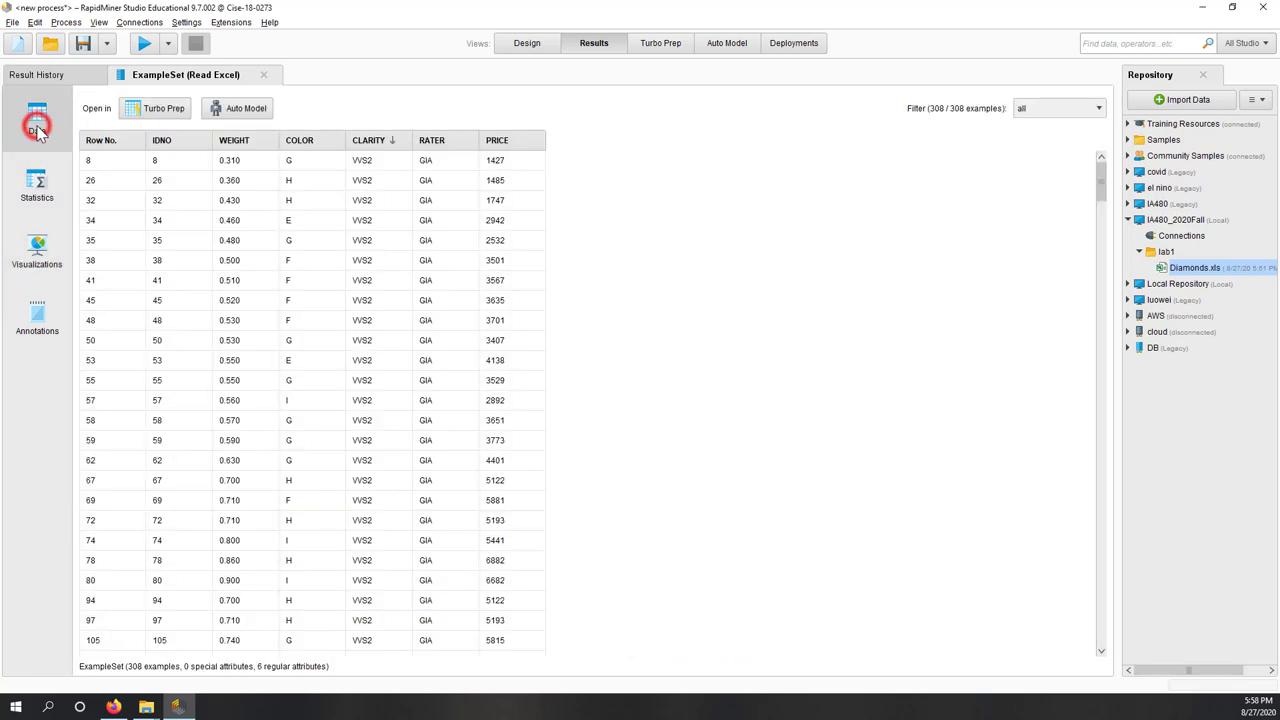
Return to the process design, search the operators for "save" and select the Store operator
left_click(518, 50)
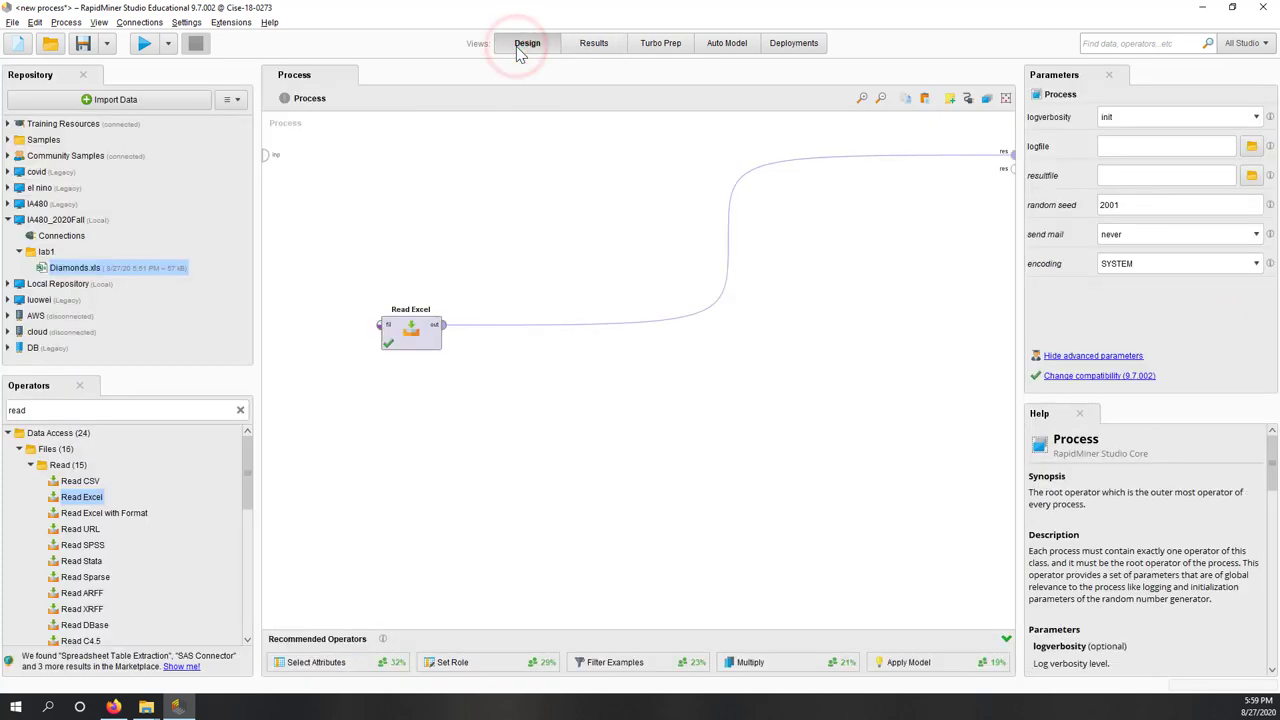
left_click(586, 416)
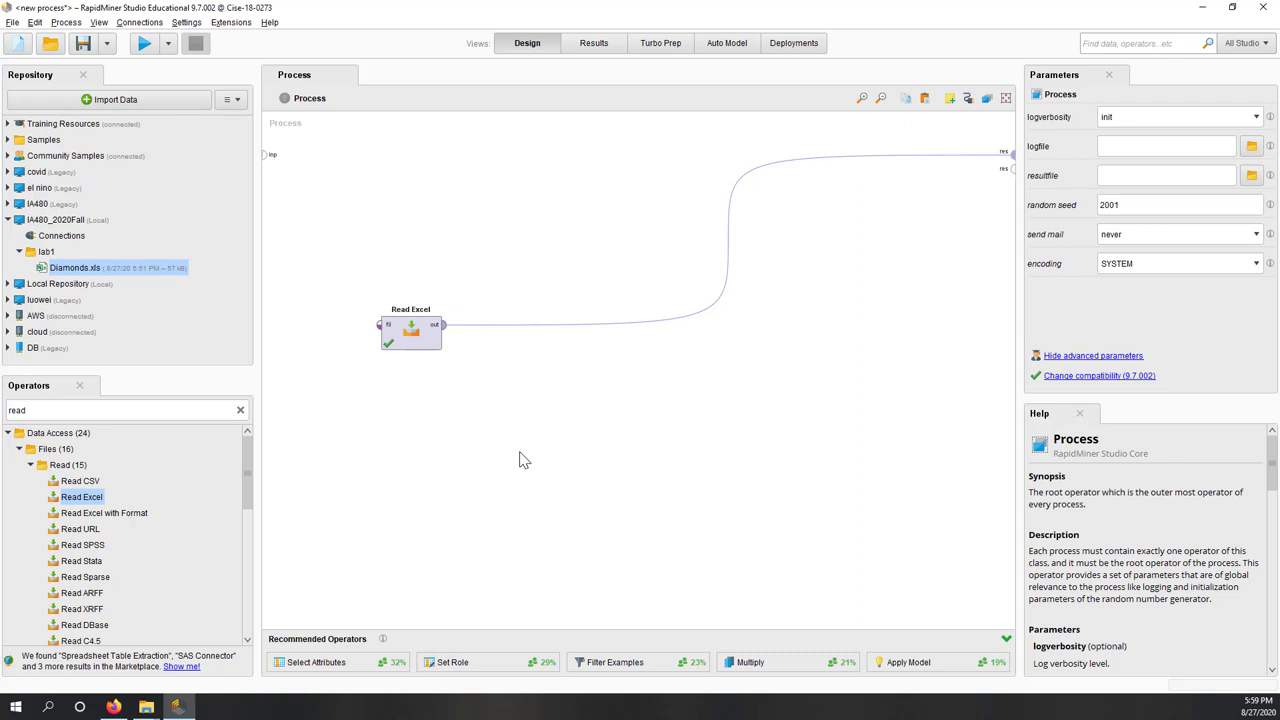
left_click_drag(86, 409, 14, 410)
double_click(46, 410)
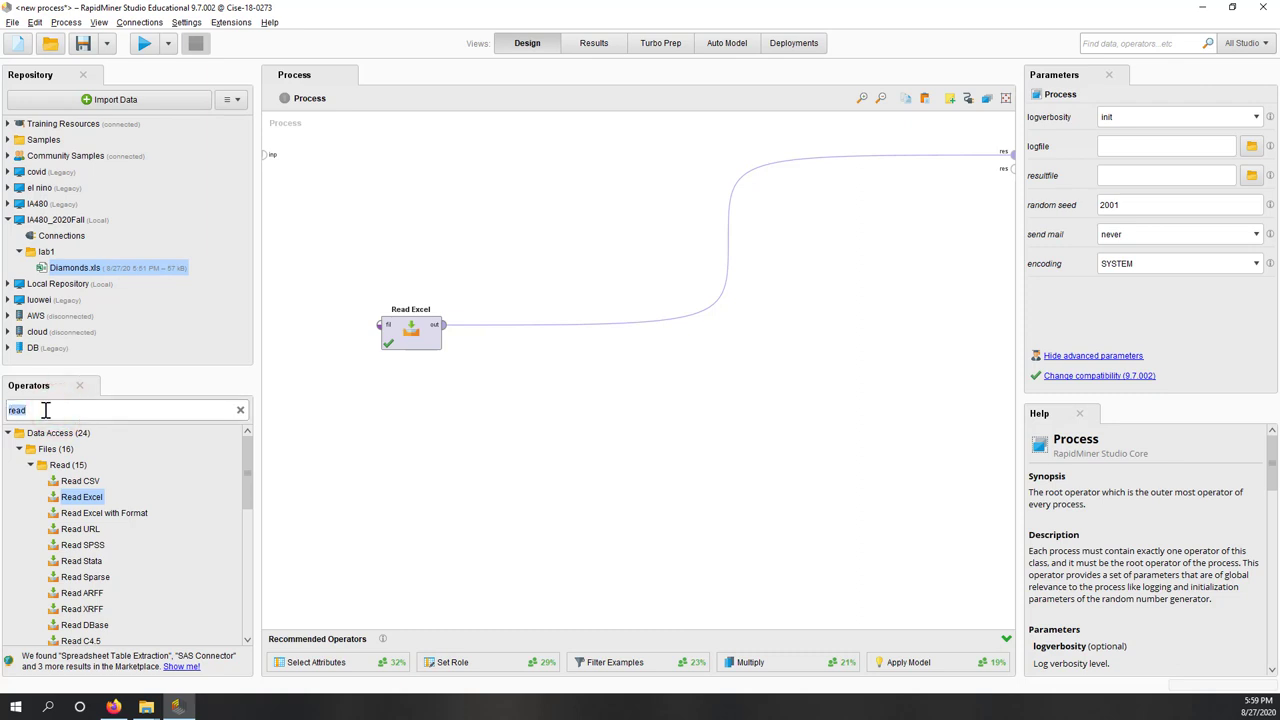
type("save")
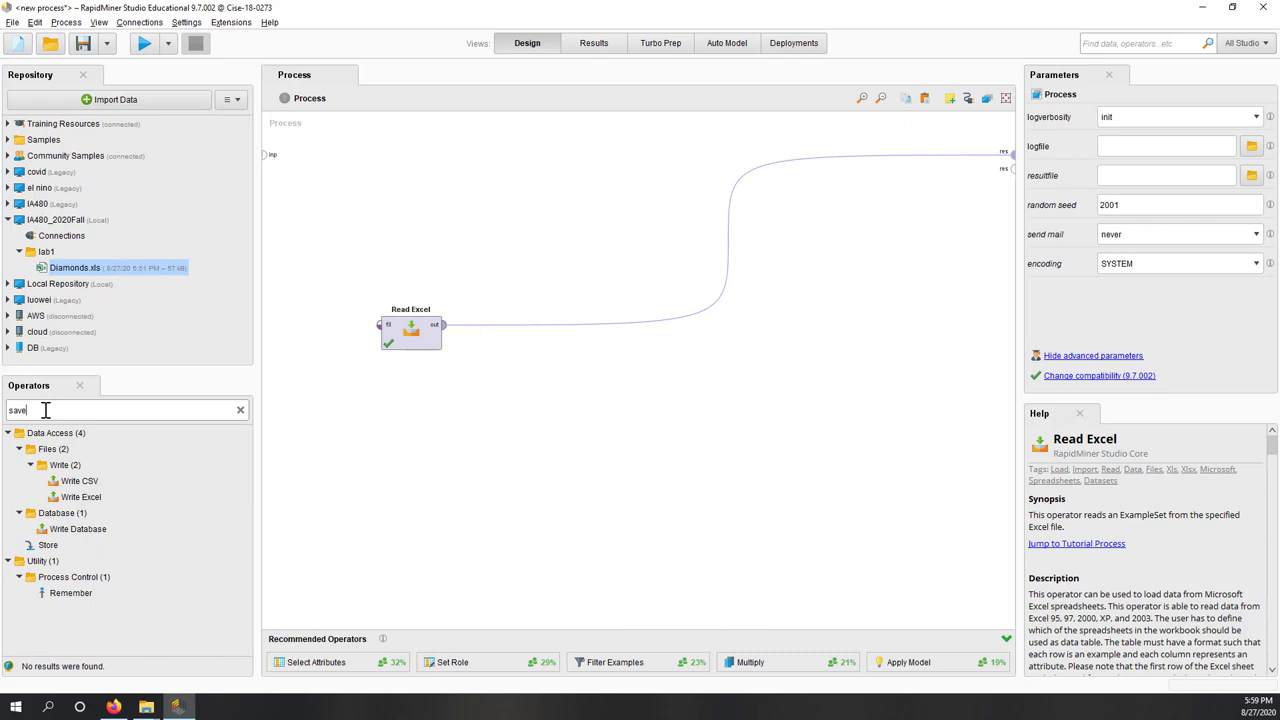
left_click(47, 545)
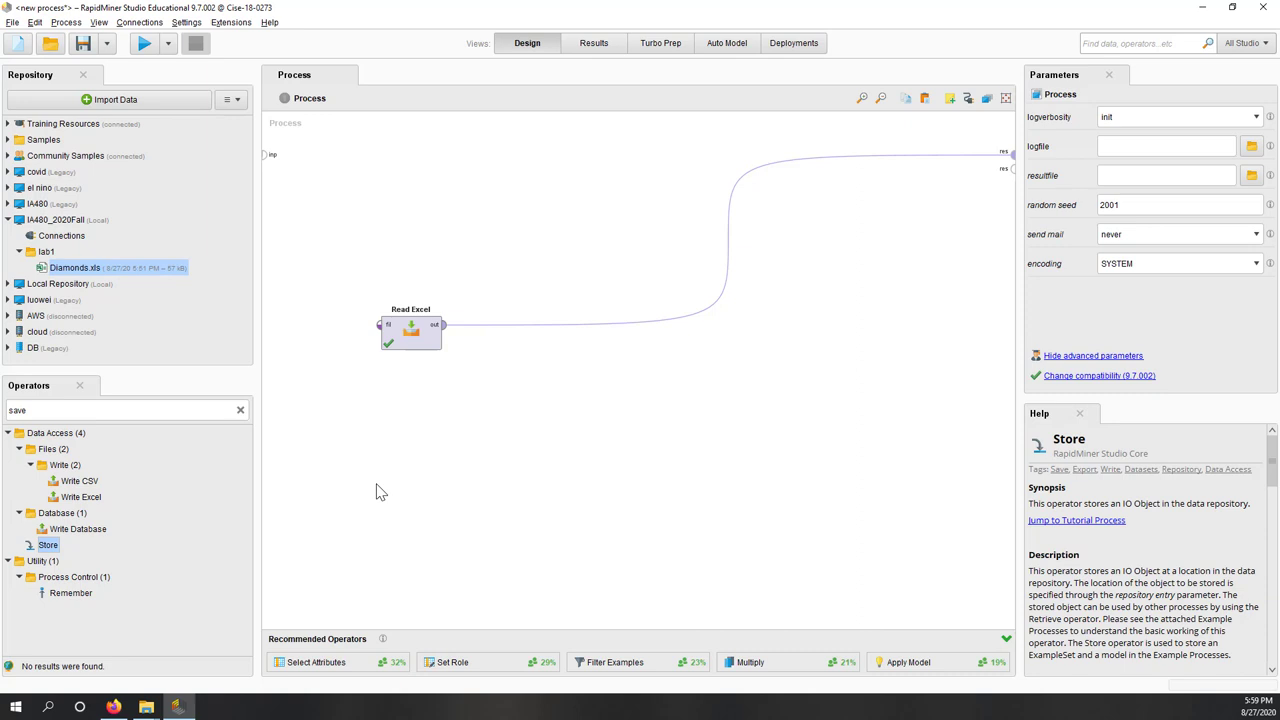
Add the Store operator, disconnect Read Excel from the process result, and connect Read Excel's output to Store's input
left_click_drag(47, 545, 636, 362)
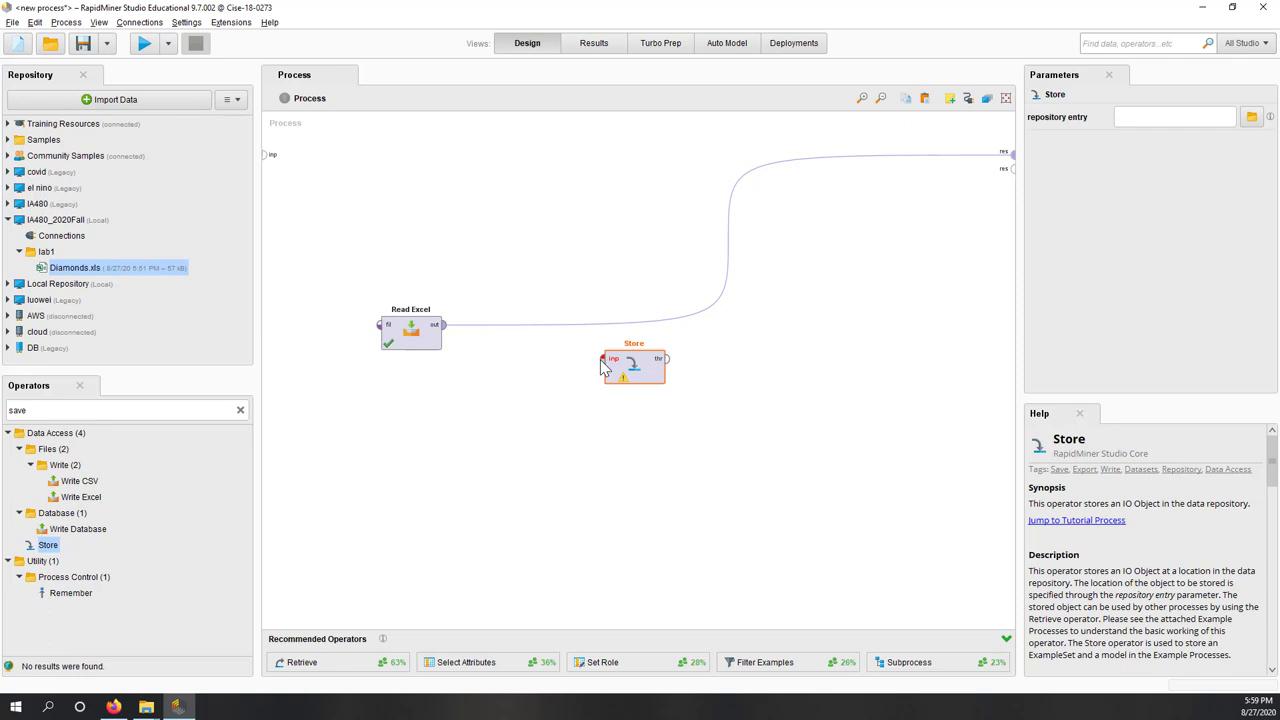
left_click(727, 240, "alt")
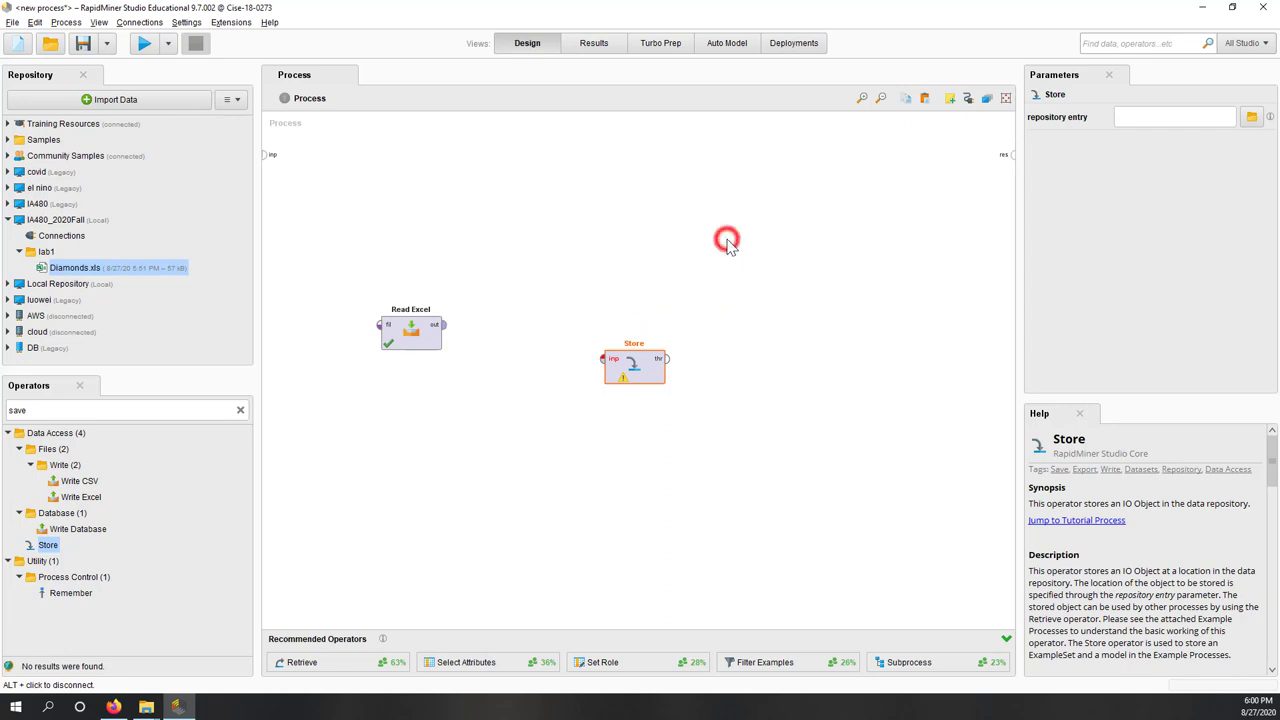
left_click(443, 329)
left_click(444, 327)
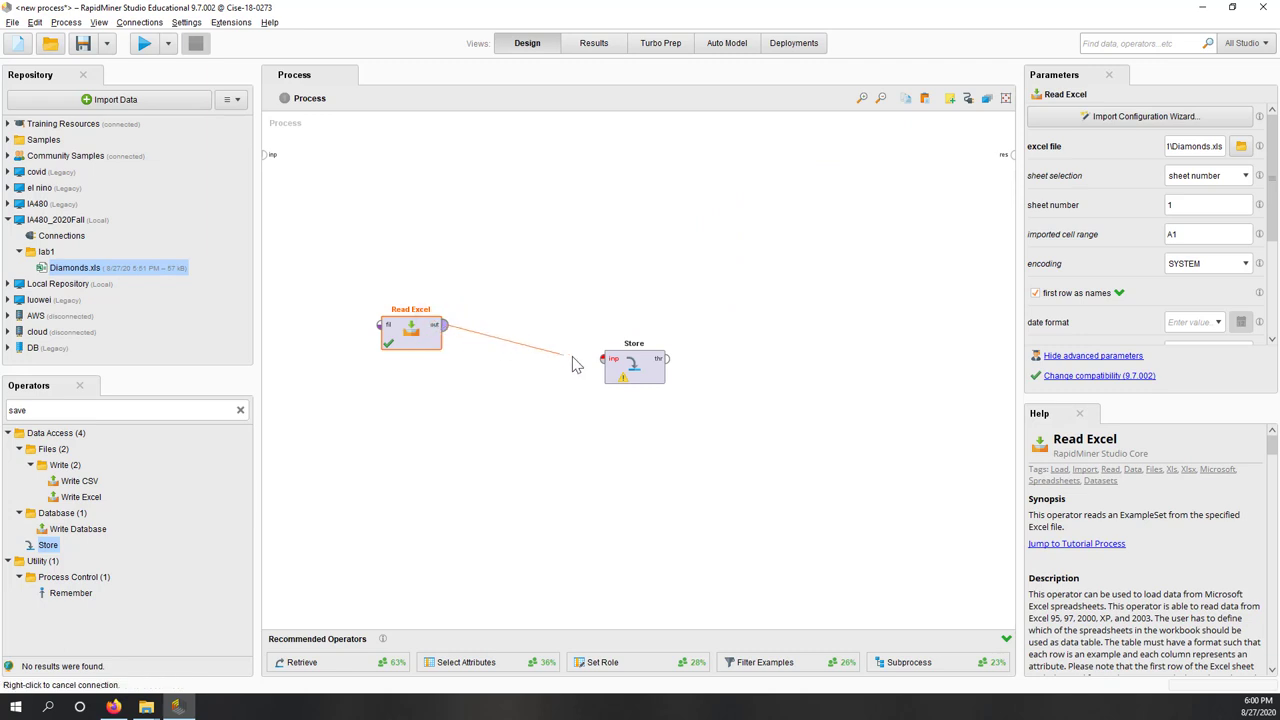
left_click(608, 362)
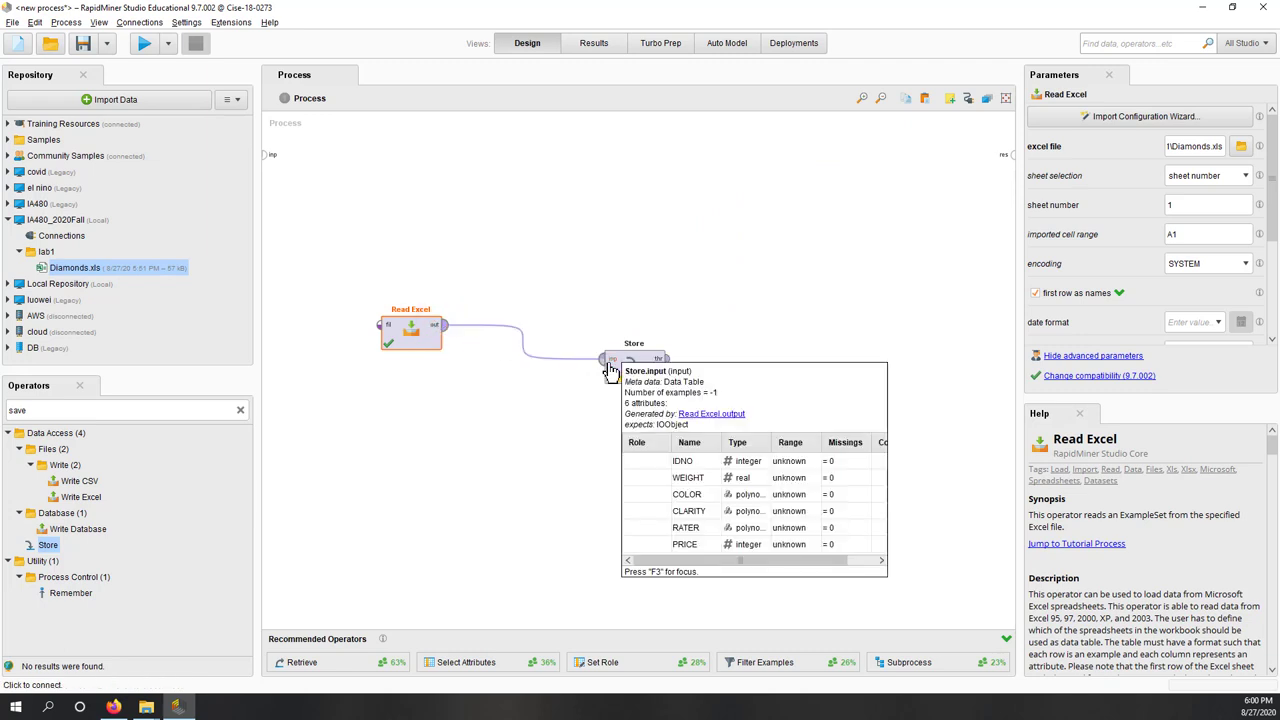
Set the Store operator's repository entry to the name diamonds in the lab1 folder of IA480_2020Fall
left_click(655, 380)
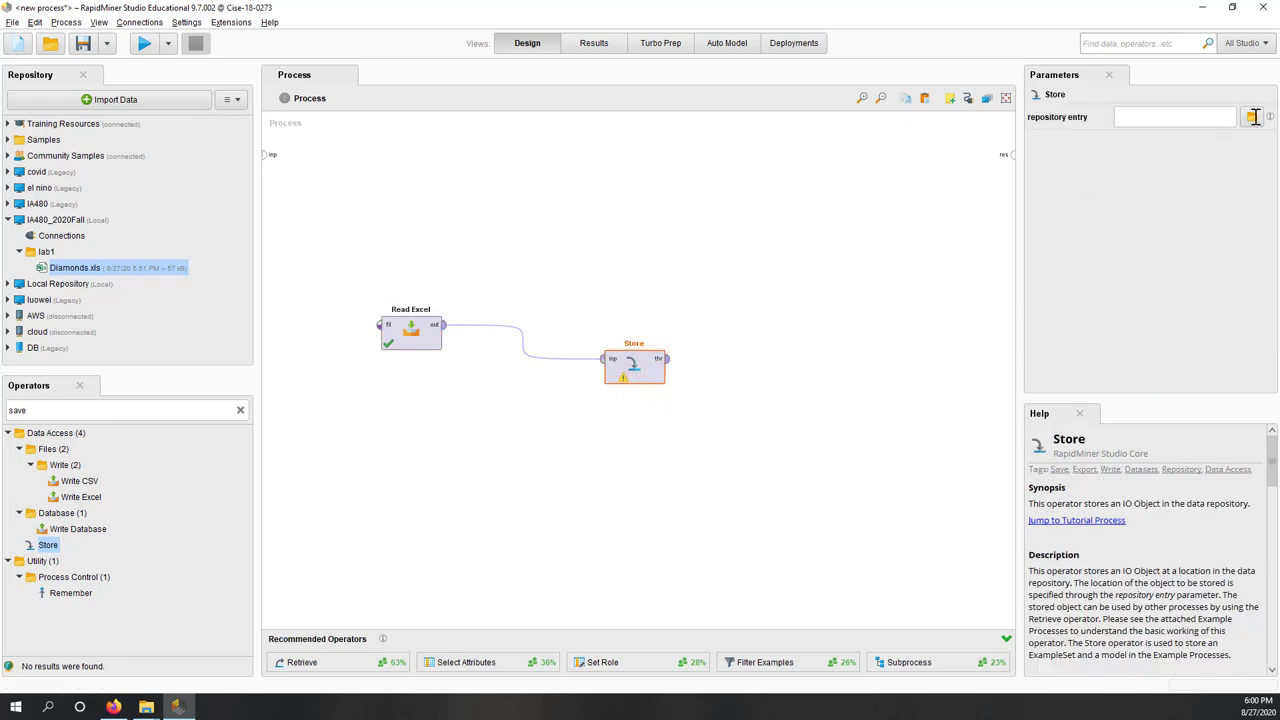
left_click(1254, 117)
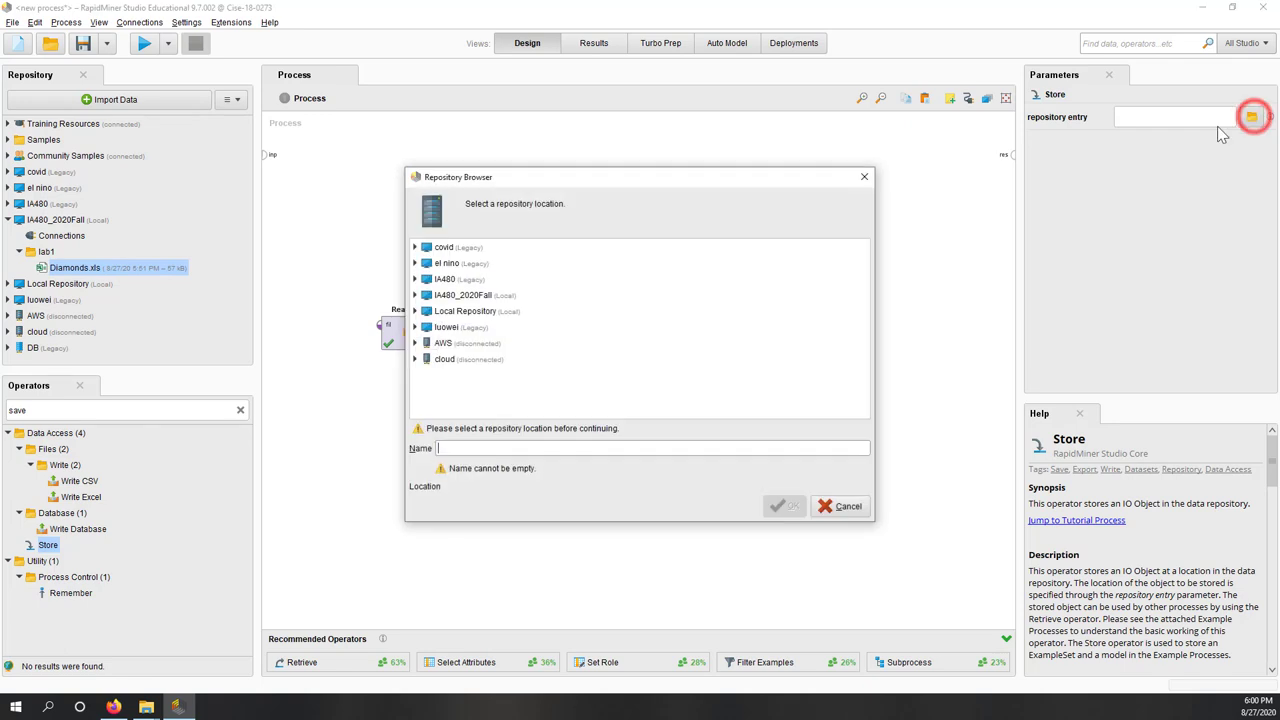
double_click(494, 296)
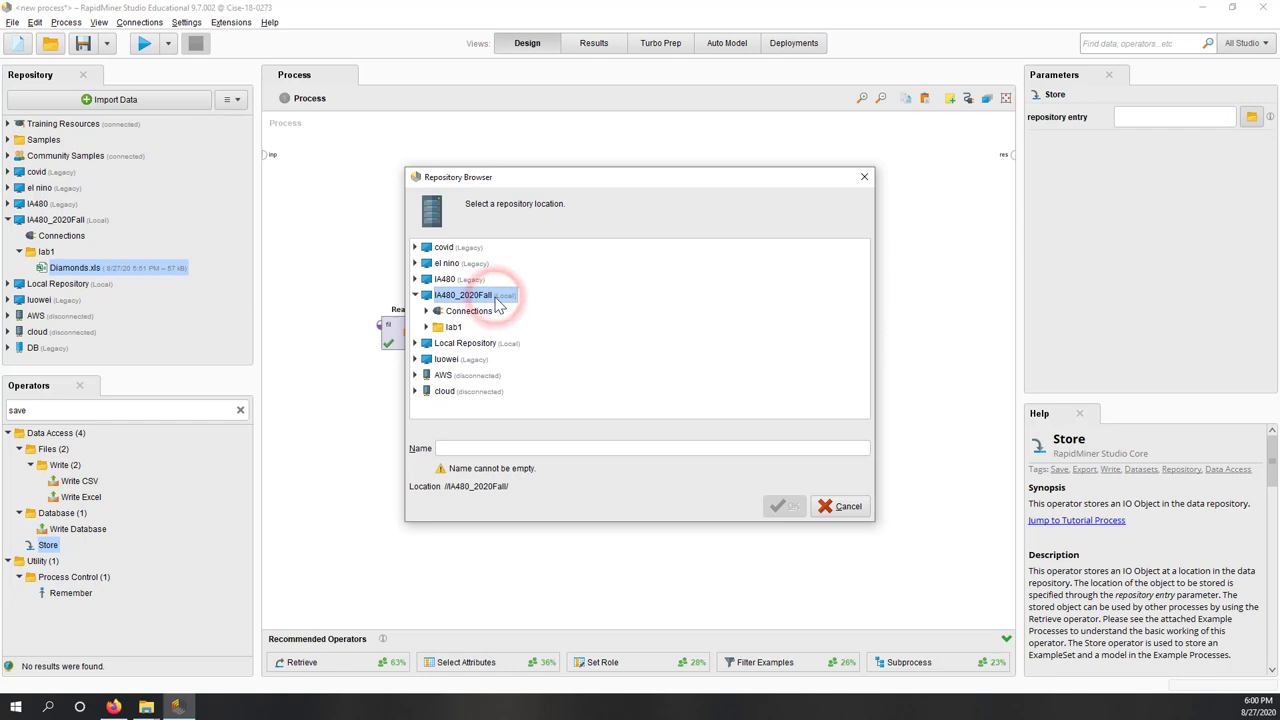
double_click(452, 328)
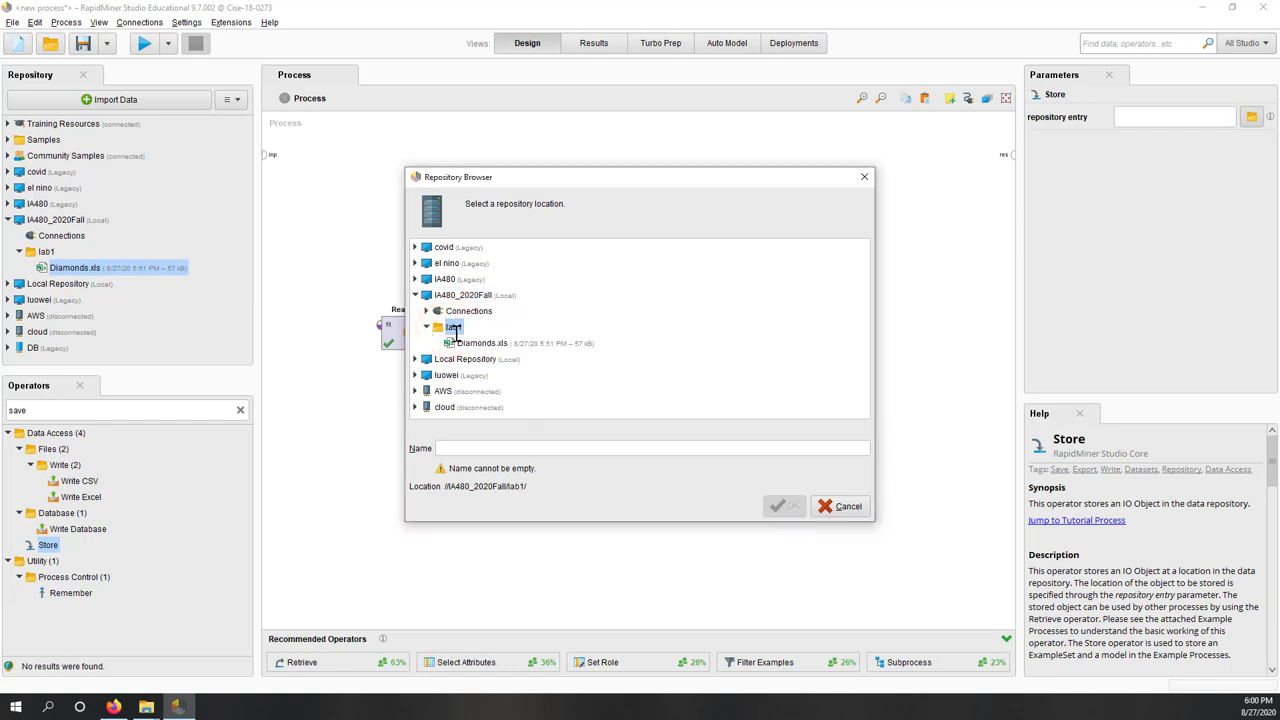
left_click(473, 447)
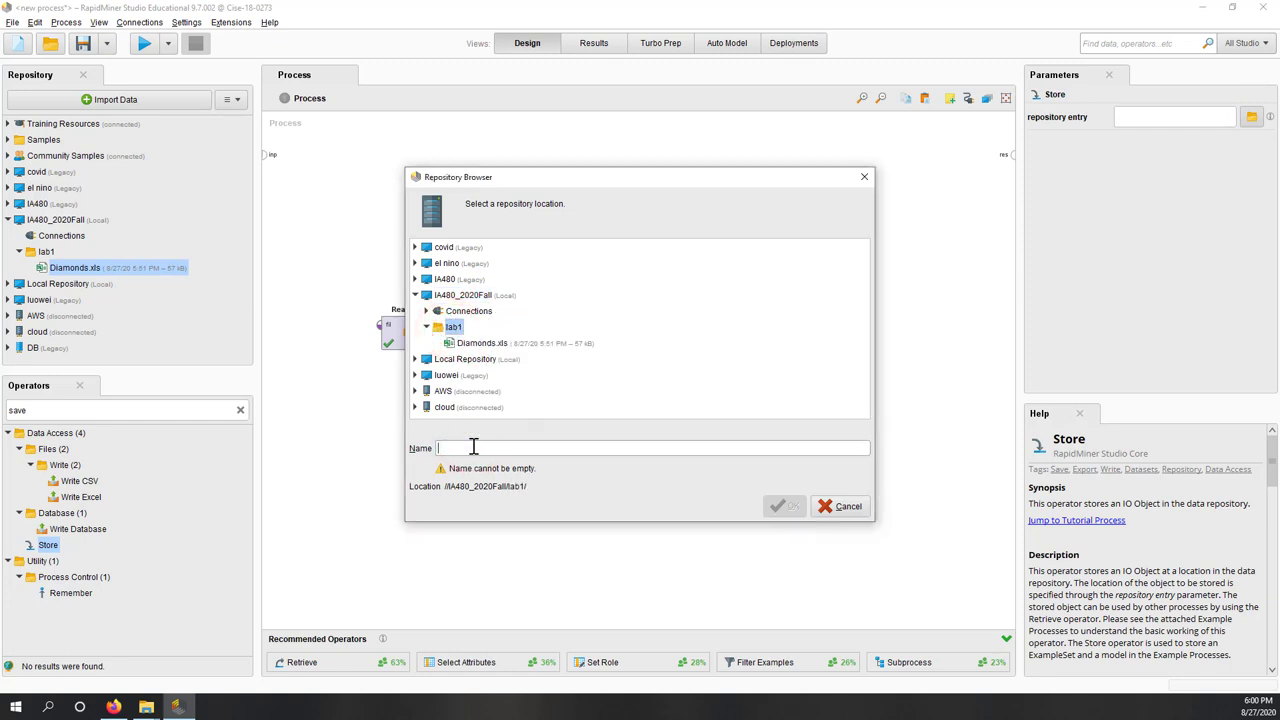
type("diamonds")
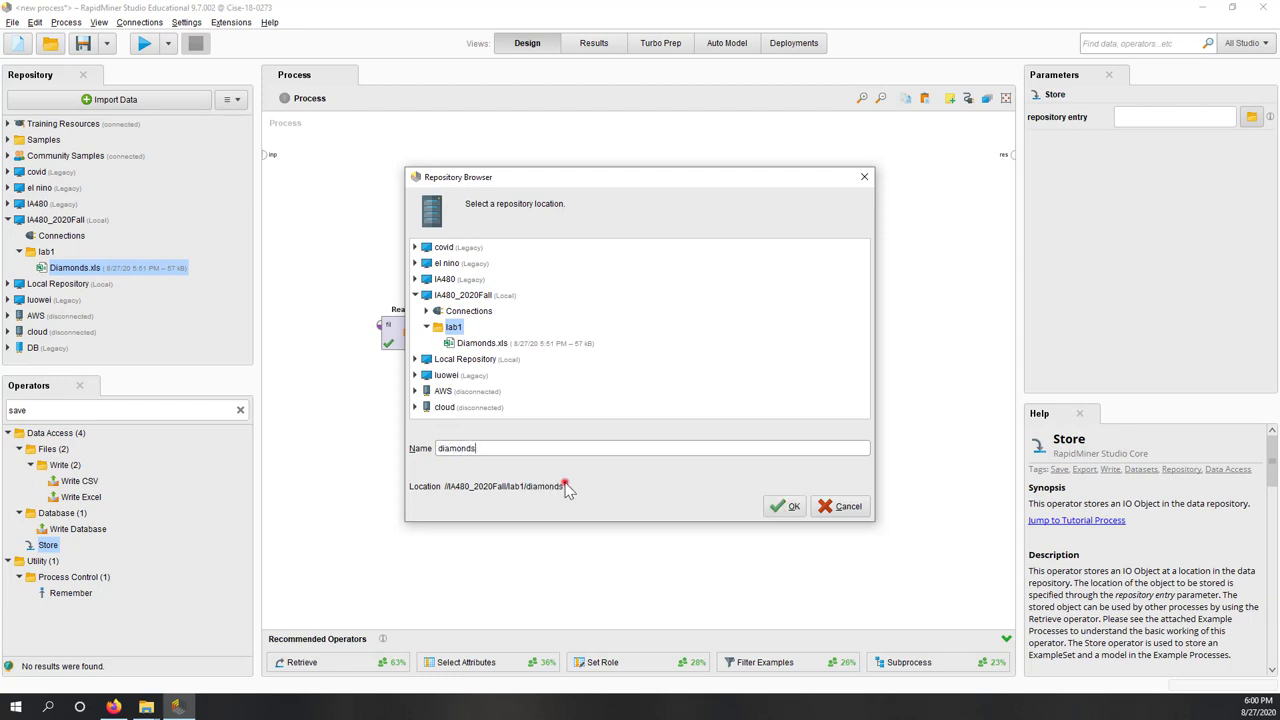
left_click(777, 507)
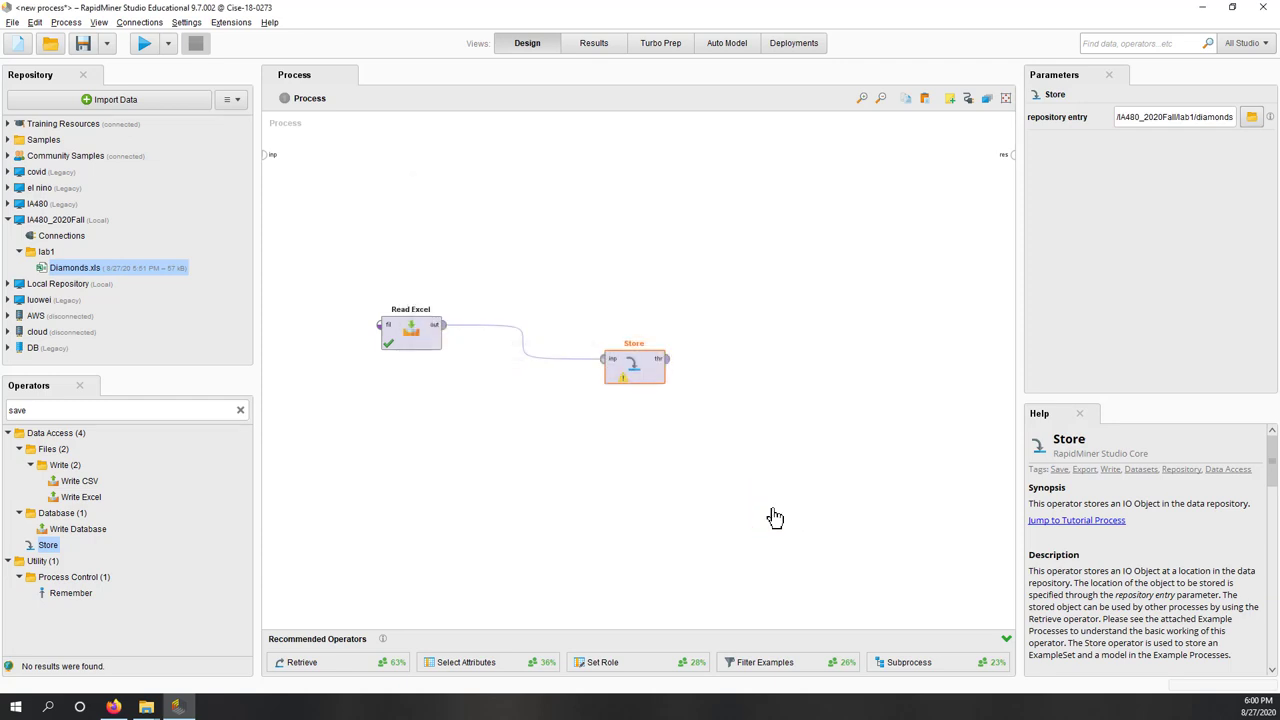
Check and dismiss the warning on the Store operator, and run the process to store the data
left_click(624, 385)
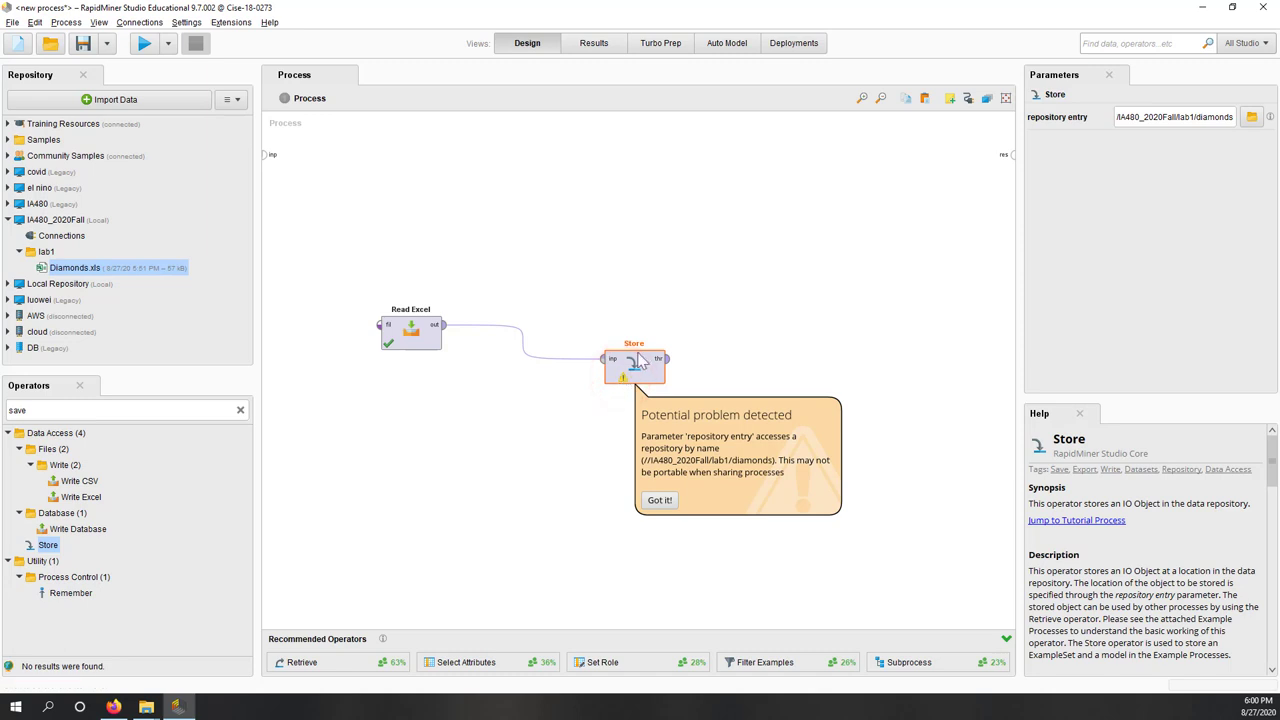
left_click(683, 292)
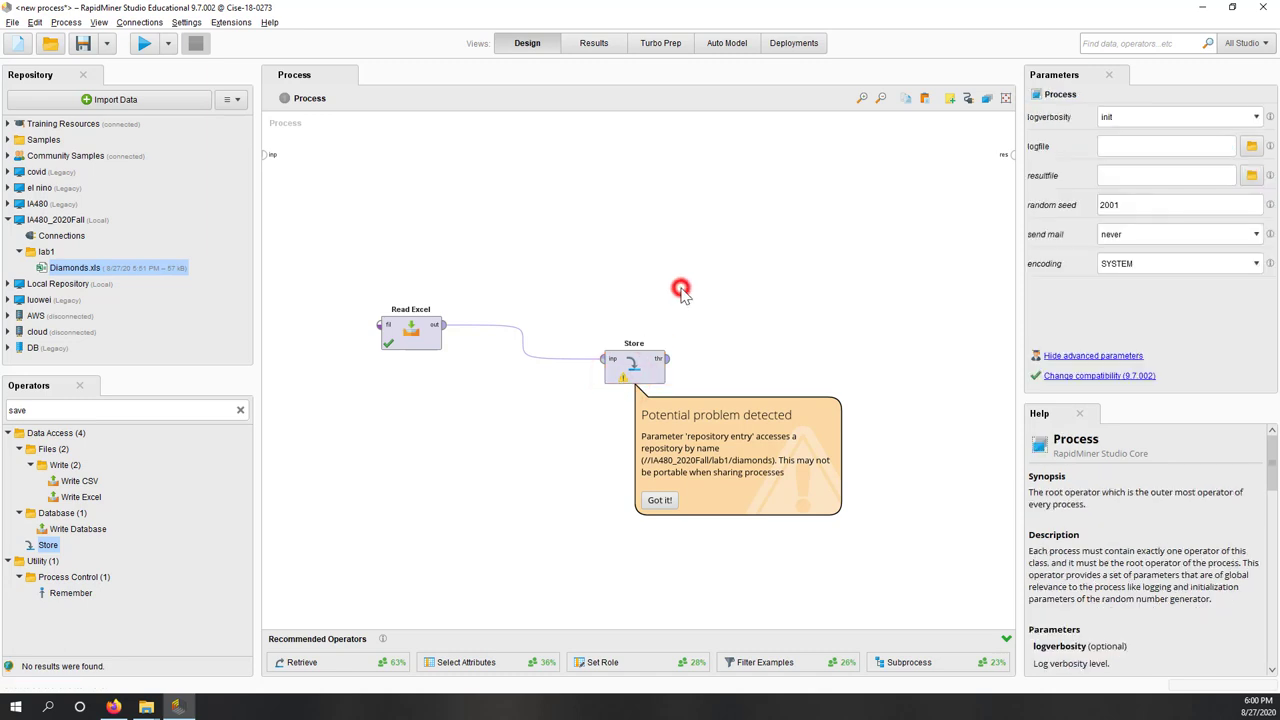
left_click(661, 500)
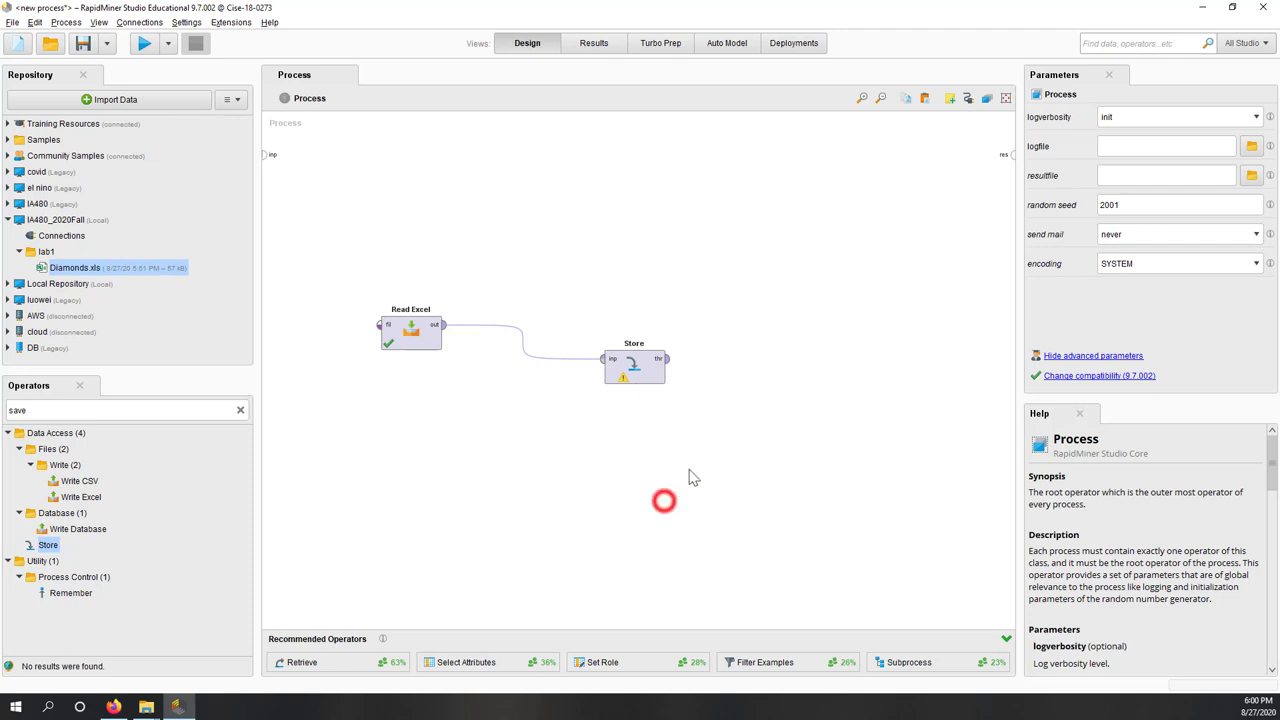
left_click(800, 323)
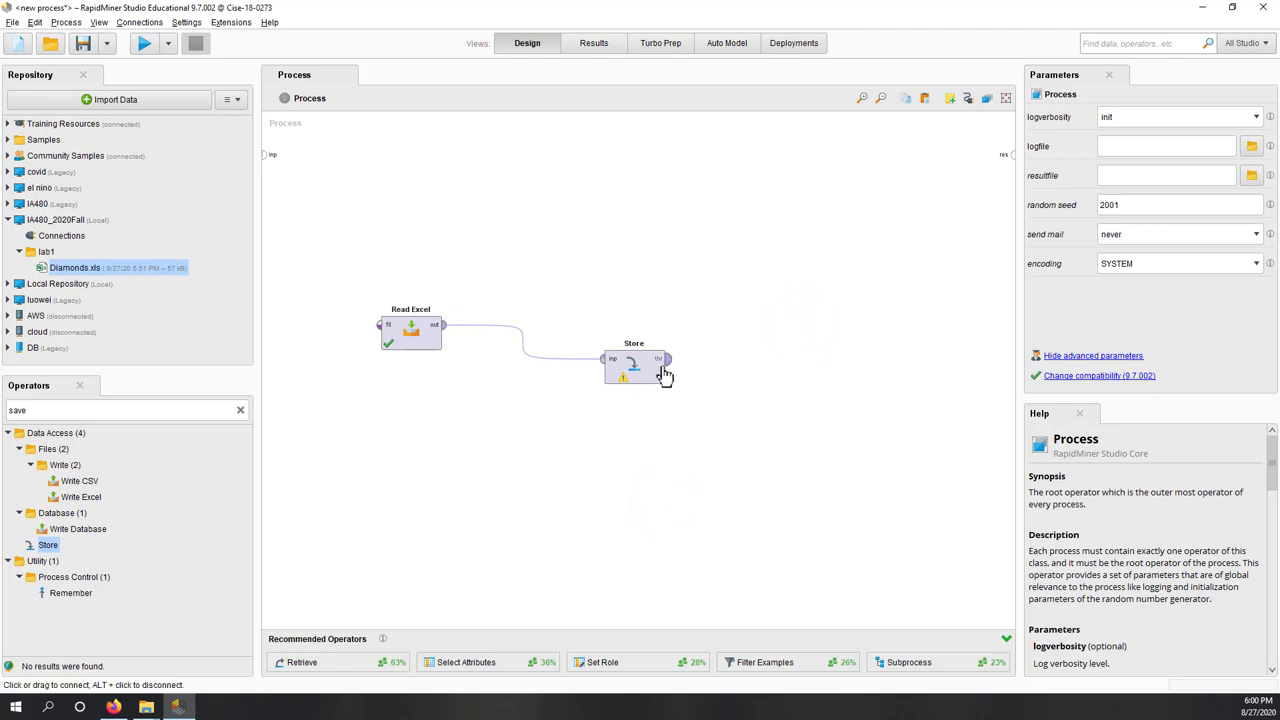
left_click(143, 46)
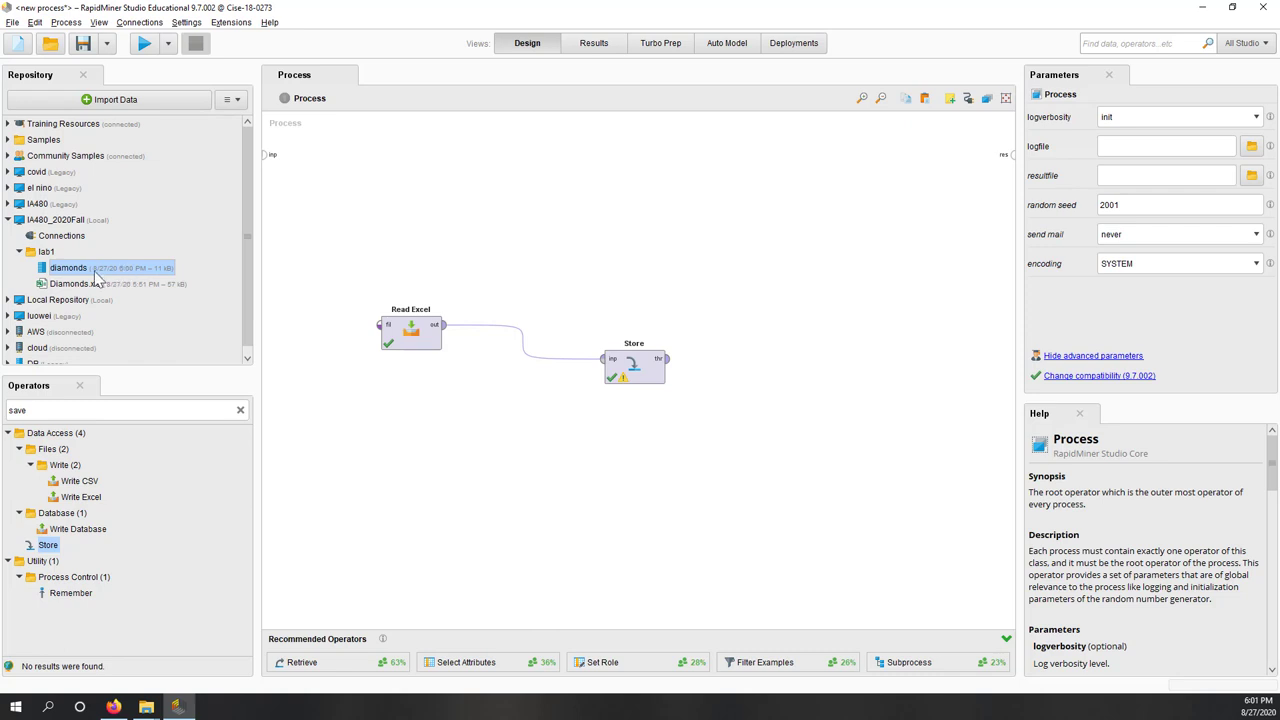
Add the stored diamonds data to the process above Read Excel and connect its output to the process result
mouse_move(97, 278)
left_click_drag(100, 268, 460, 228)
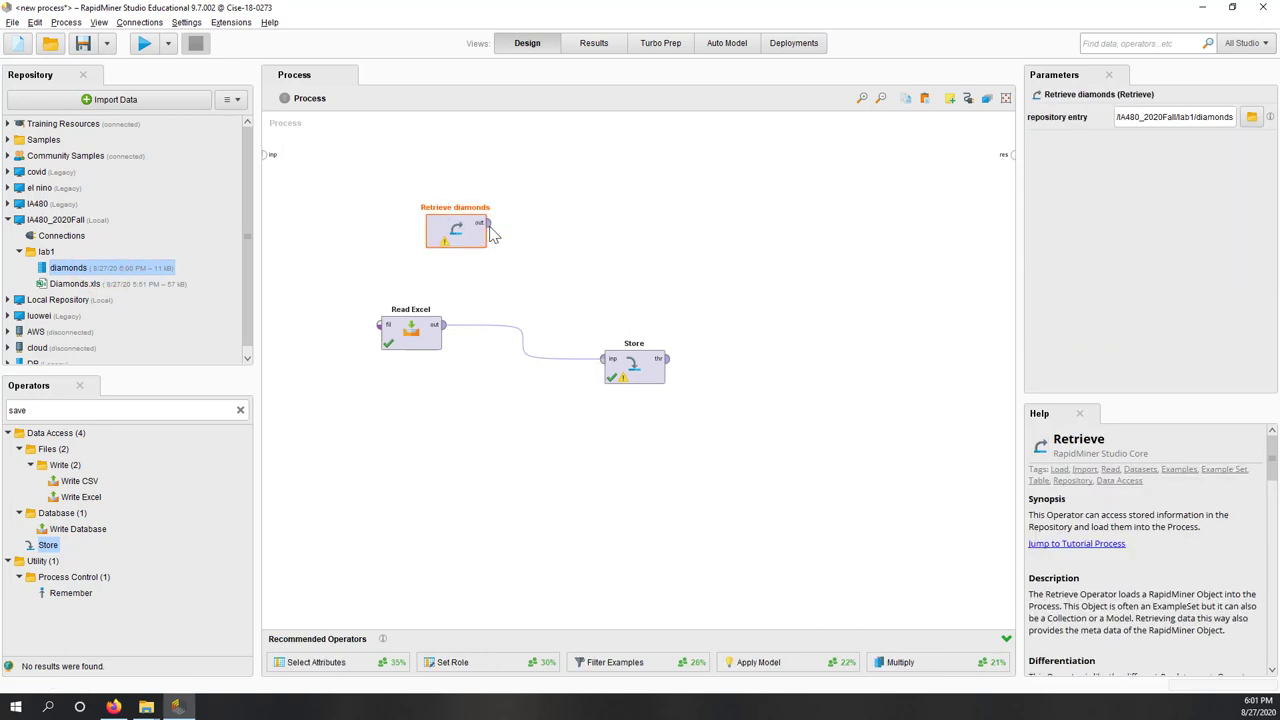
left_click(488, 224)
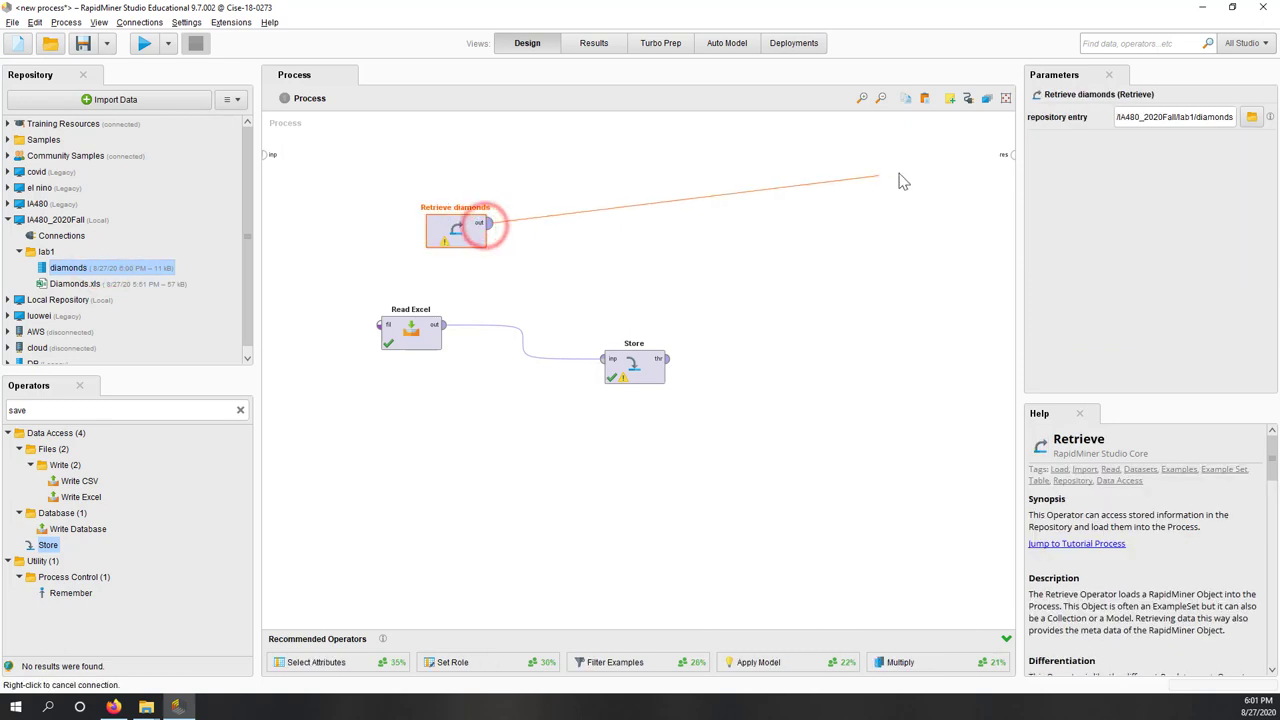
left_click(1008, 155)
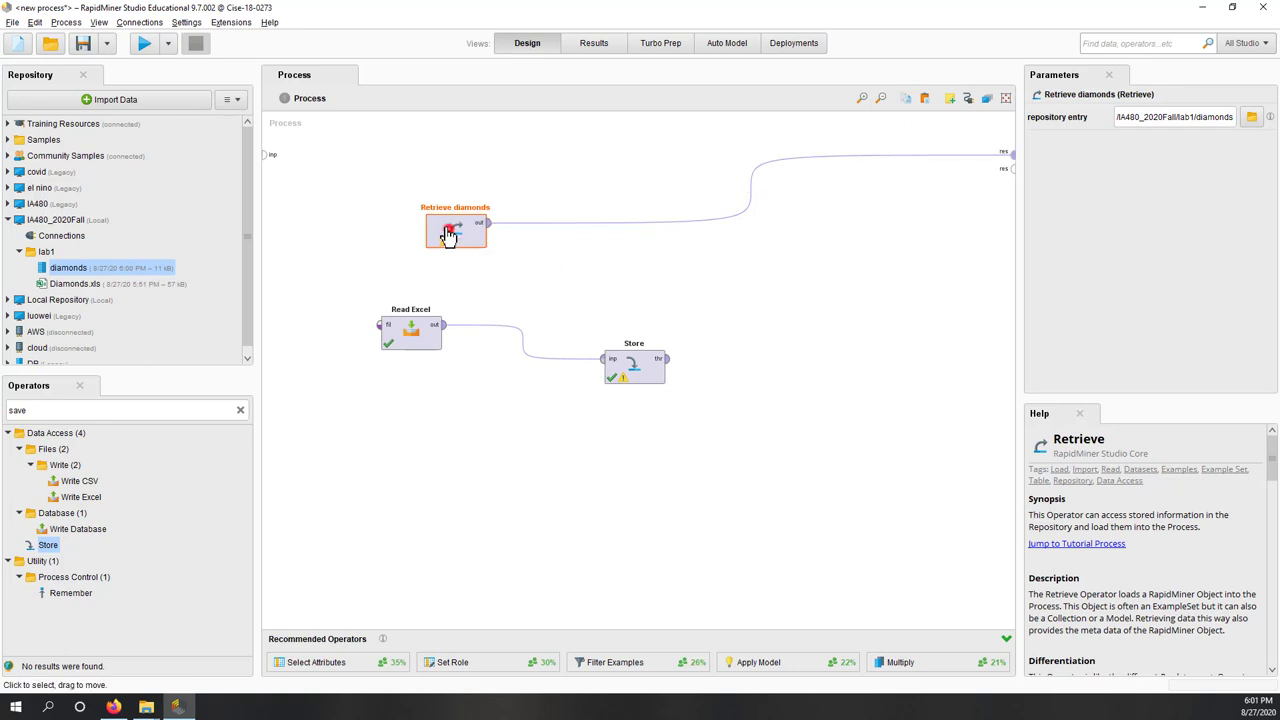
left_click_drag(449, 232, 404, 198)
Disable the Read Excel and Store operators together and shift them slightly up and to the left on the canvas
left_click_drag(331, 277, 692, 423)
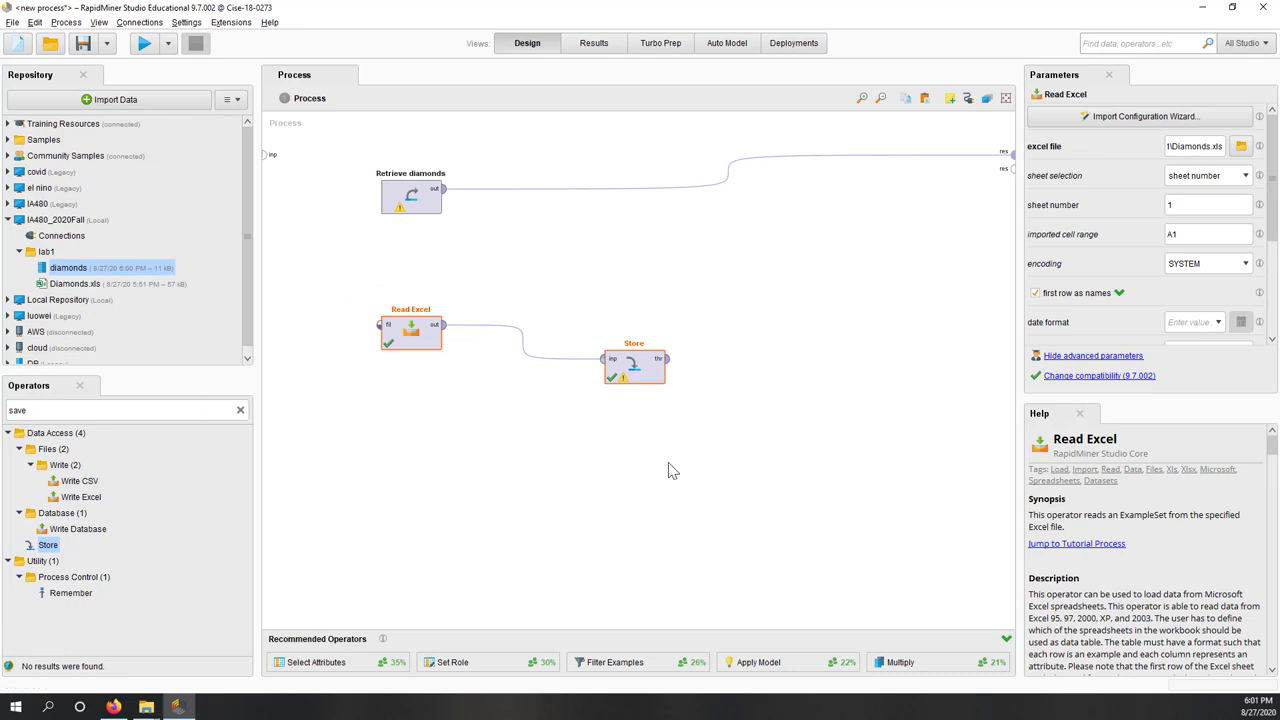
right_click(644, 382)
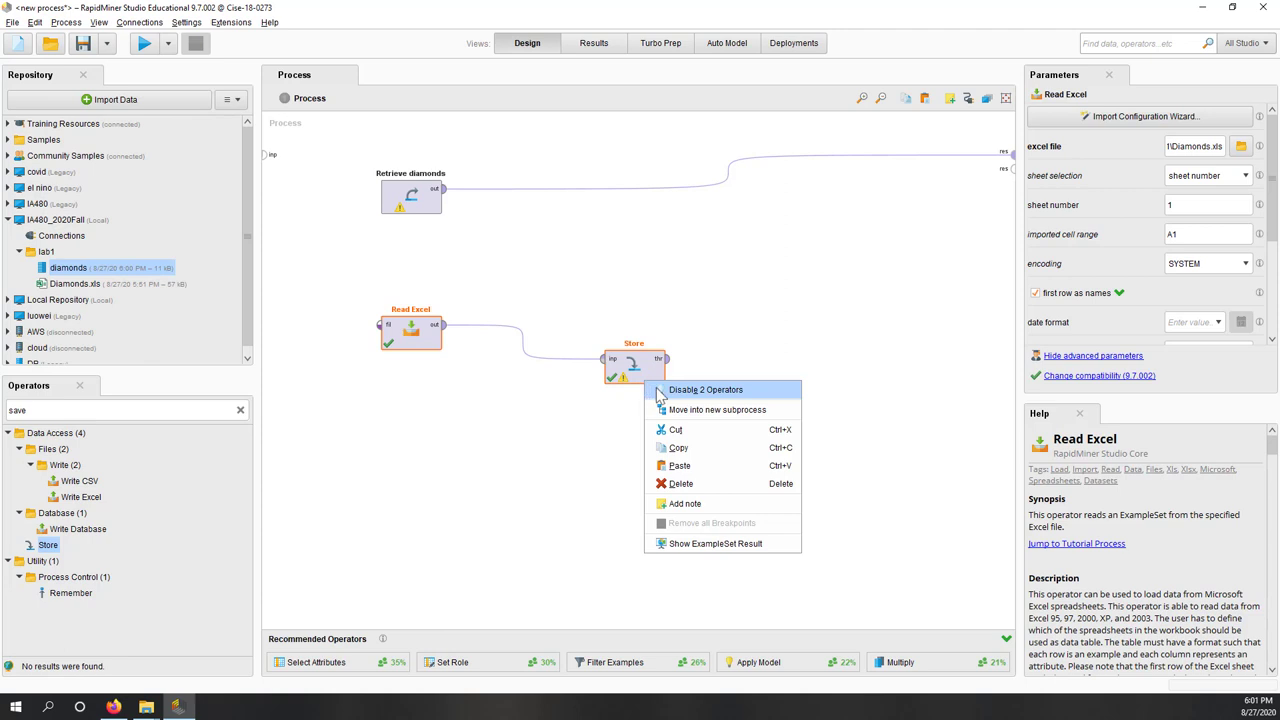
left_click(658, 392)
left_click_drag(620, 371, 546, 357)
left_click(491, 409)
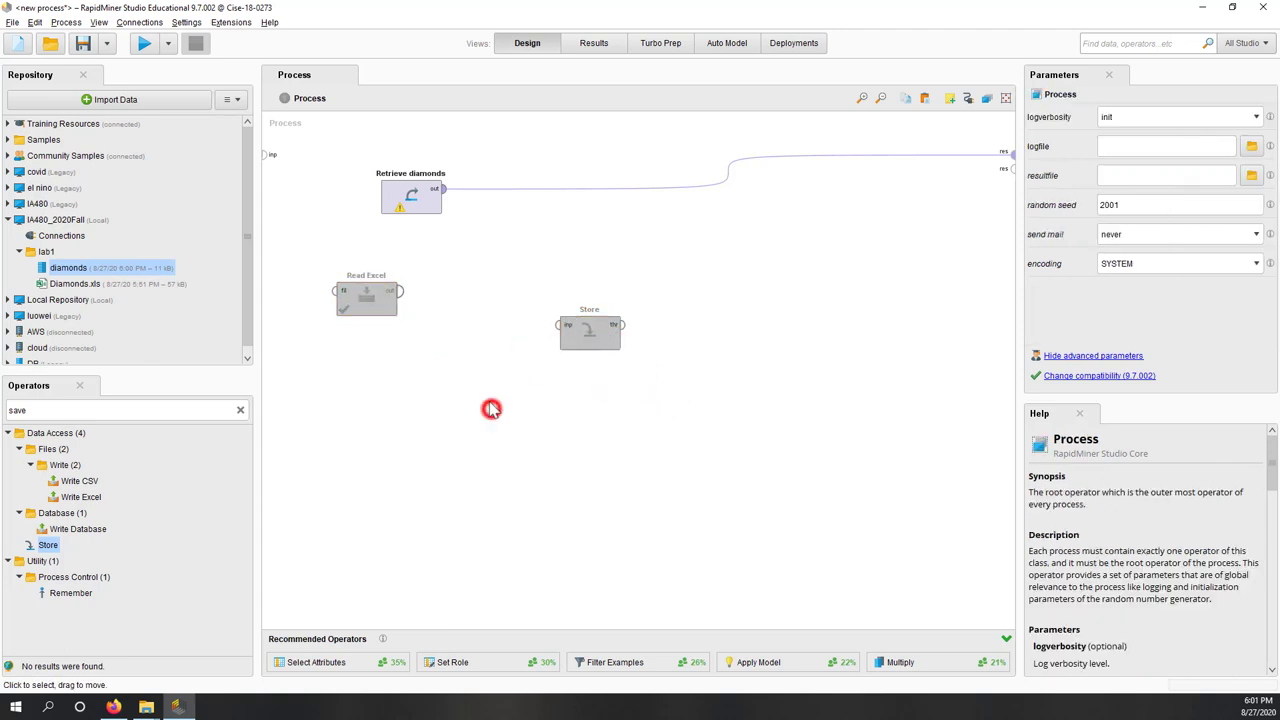
Run the process with the retrieved diamonds data, look through the resulting rows, and return to the process design
left_click(427, 197)
left_click(143, 43)
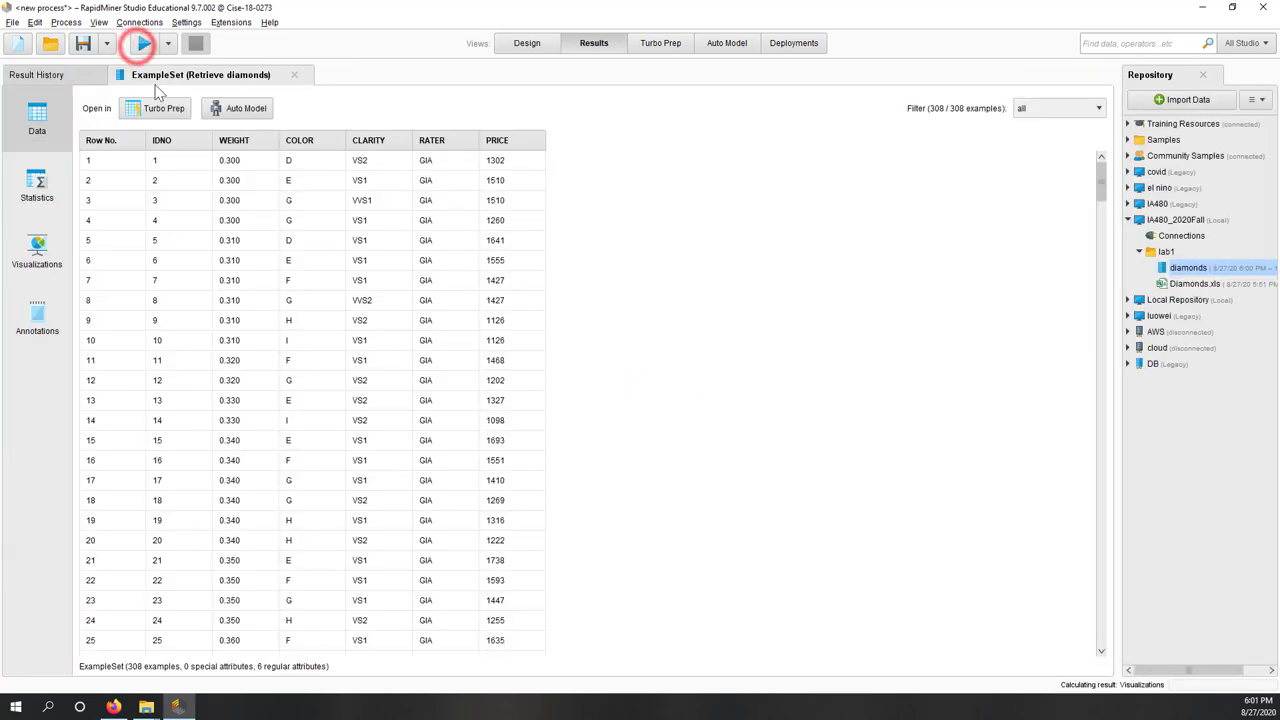
scroll(340, 483, "down", 4)
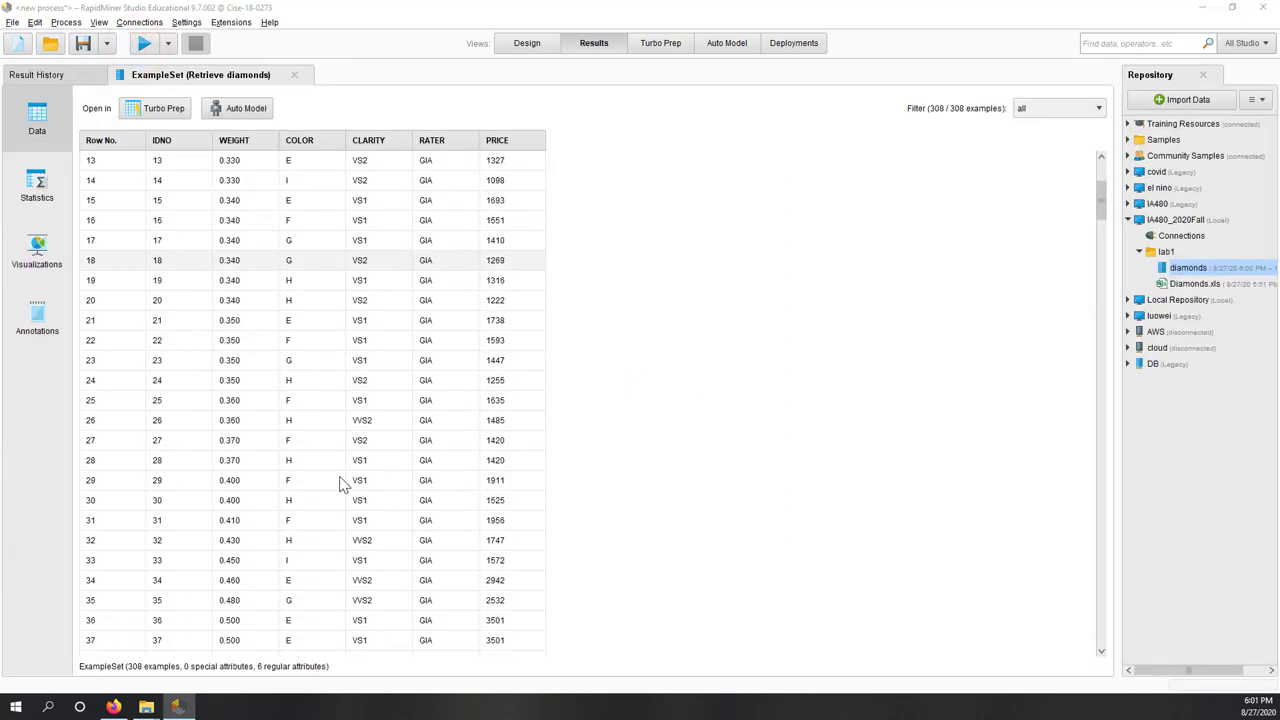
left_click(527, 43)
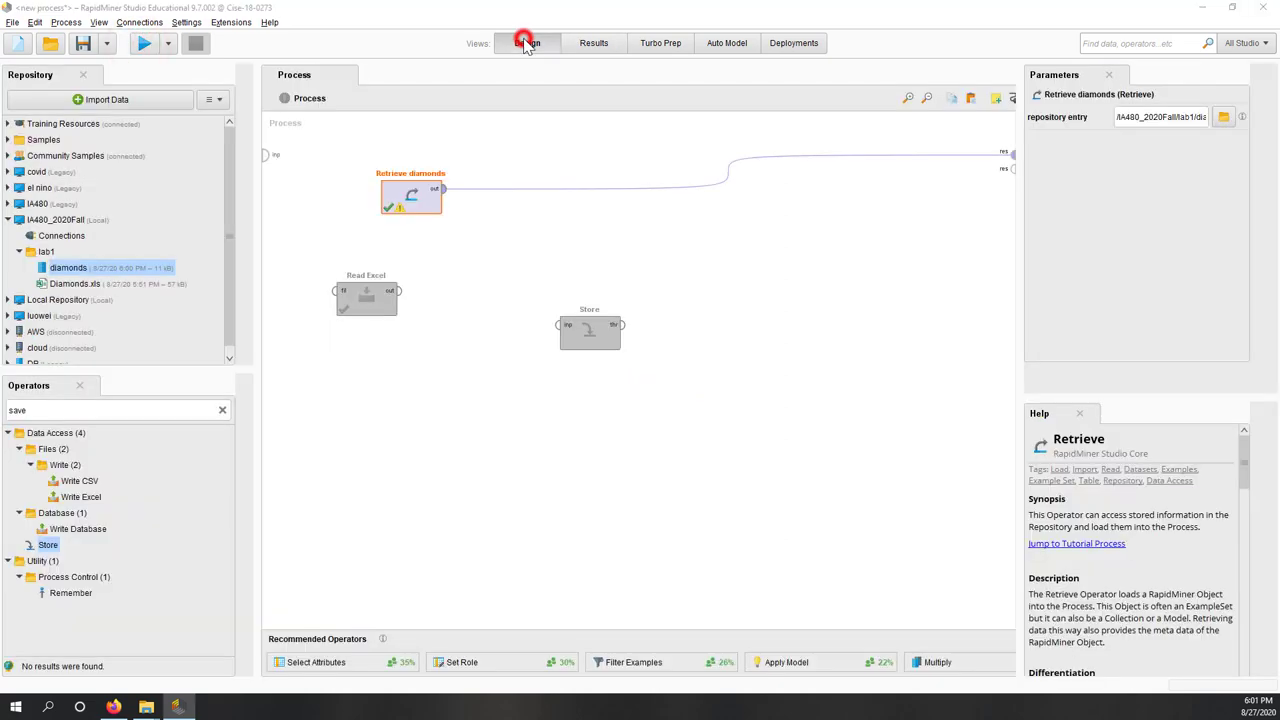
Align the disabled Store operator beside Read Excel and place Retrieve diamonds directly above Read Excel
left_click(652, 258)
left_click_drag(582, 336, 476, 318)
left_click(416, 366)
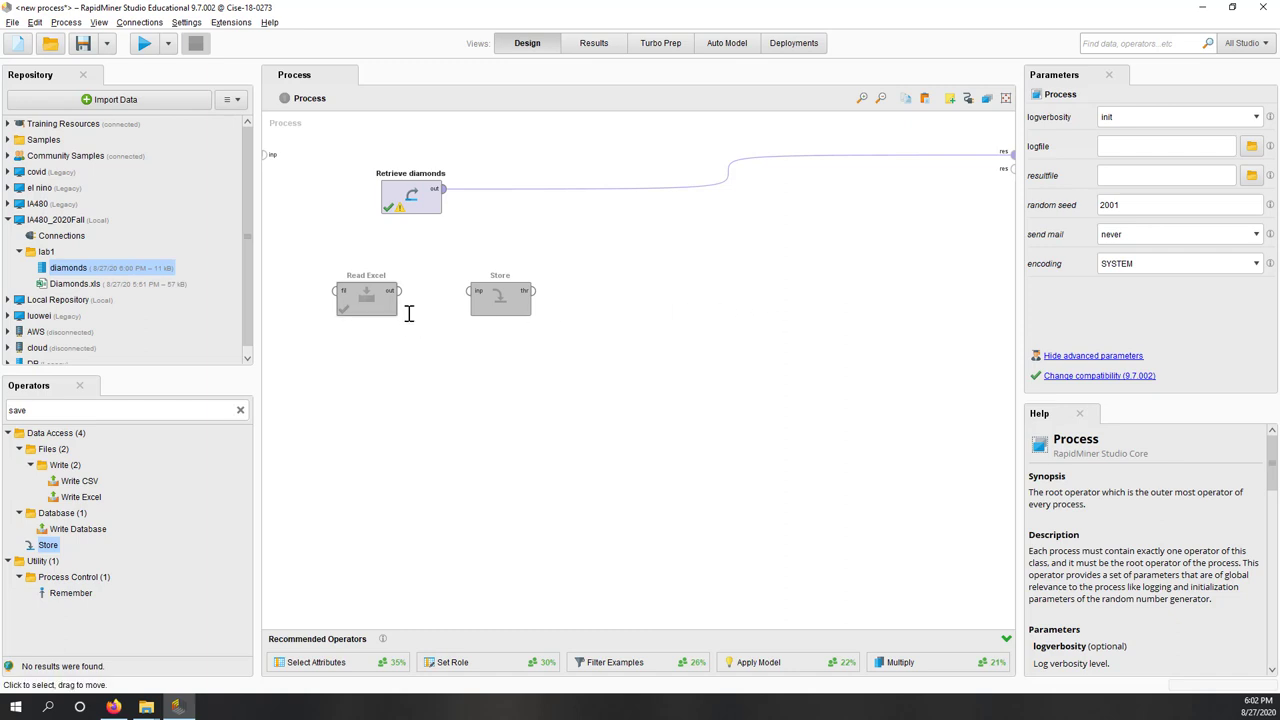
left_click(418, 206)
left_click_drag(398, 220, 354, 218)
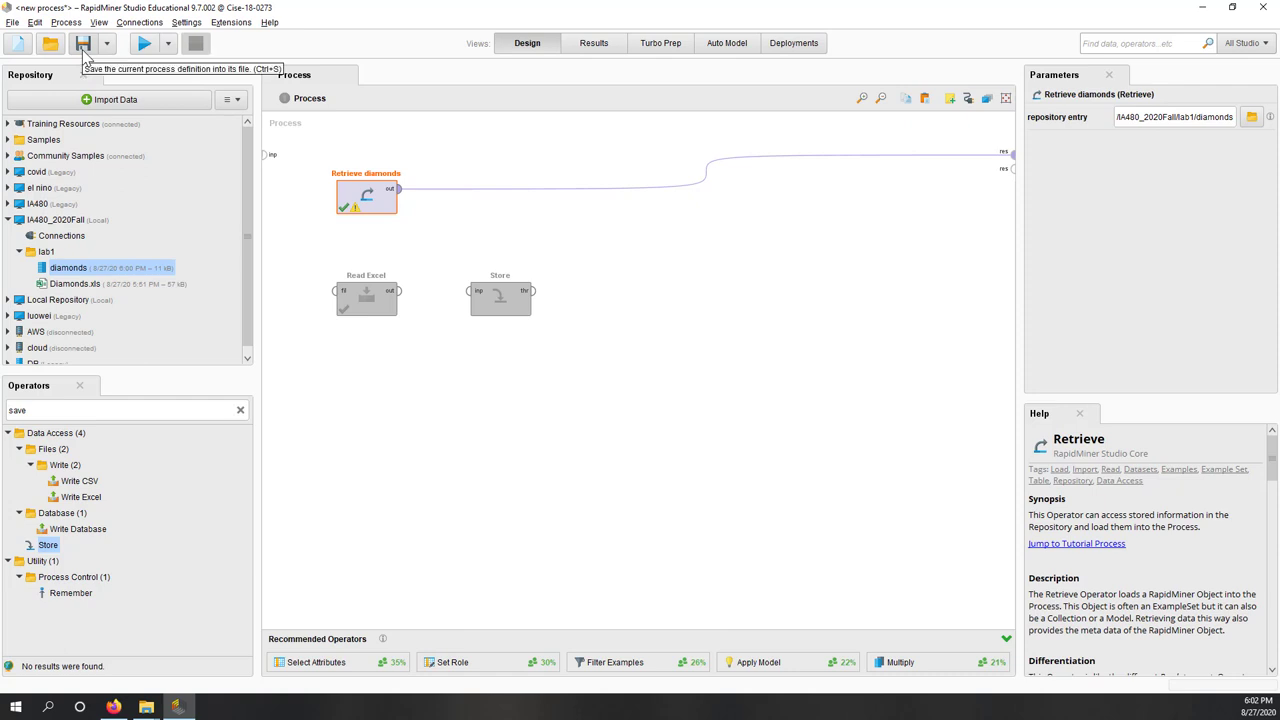
Save the process as lab1 in the lab1 folder of the IA480_2020Fall repository
left_click(42, 253)
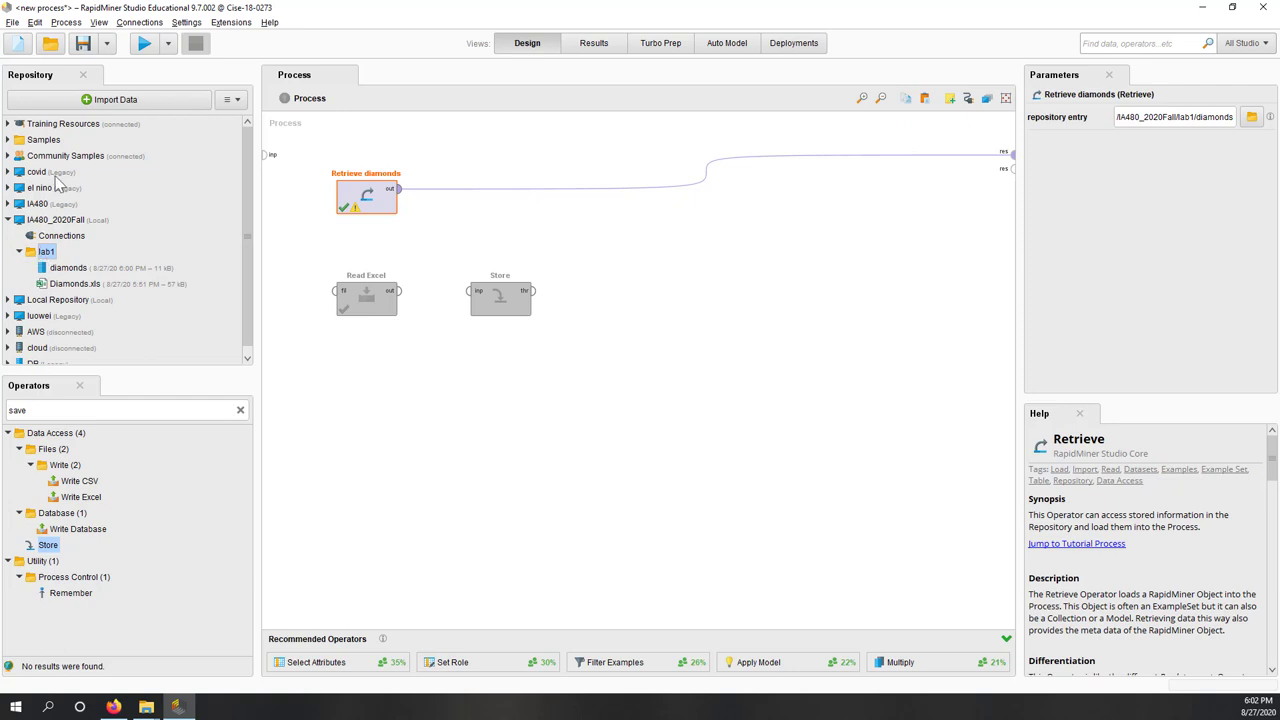
left_click(84, 44)
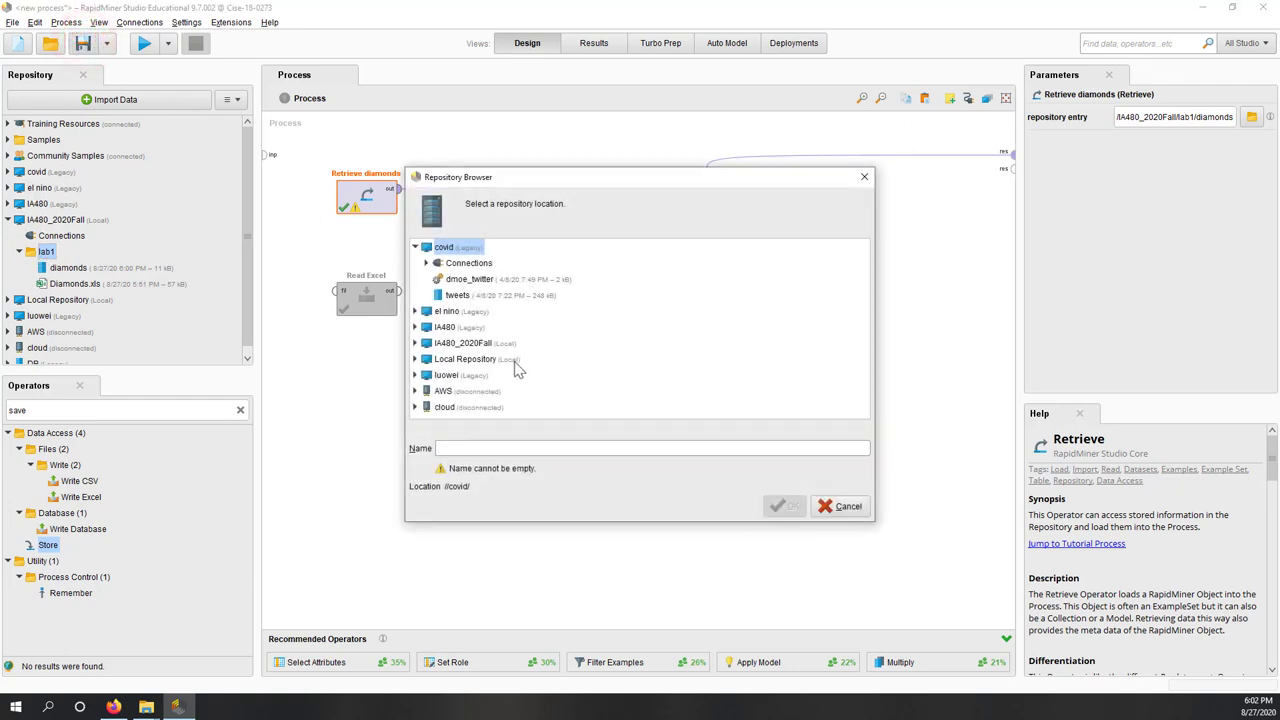
left_click(415, 343)
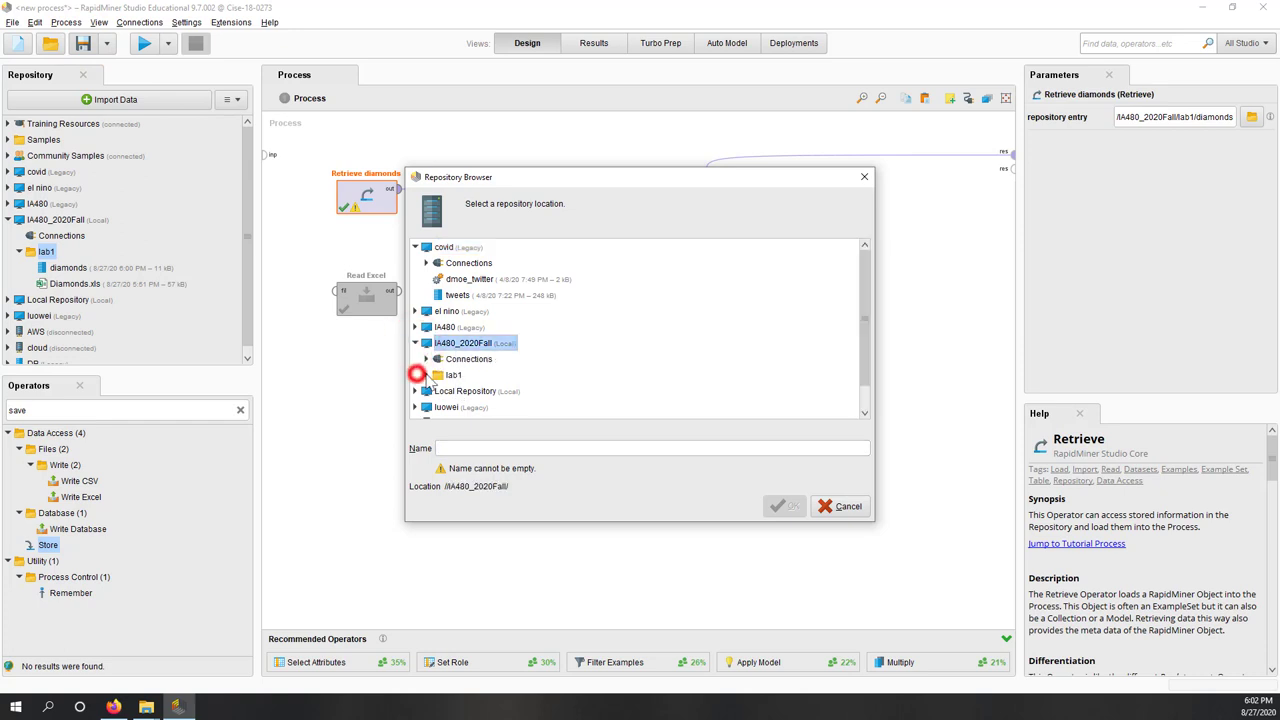
left_click(428, 375)
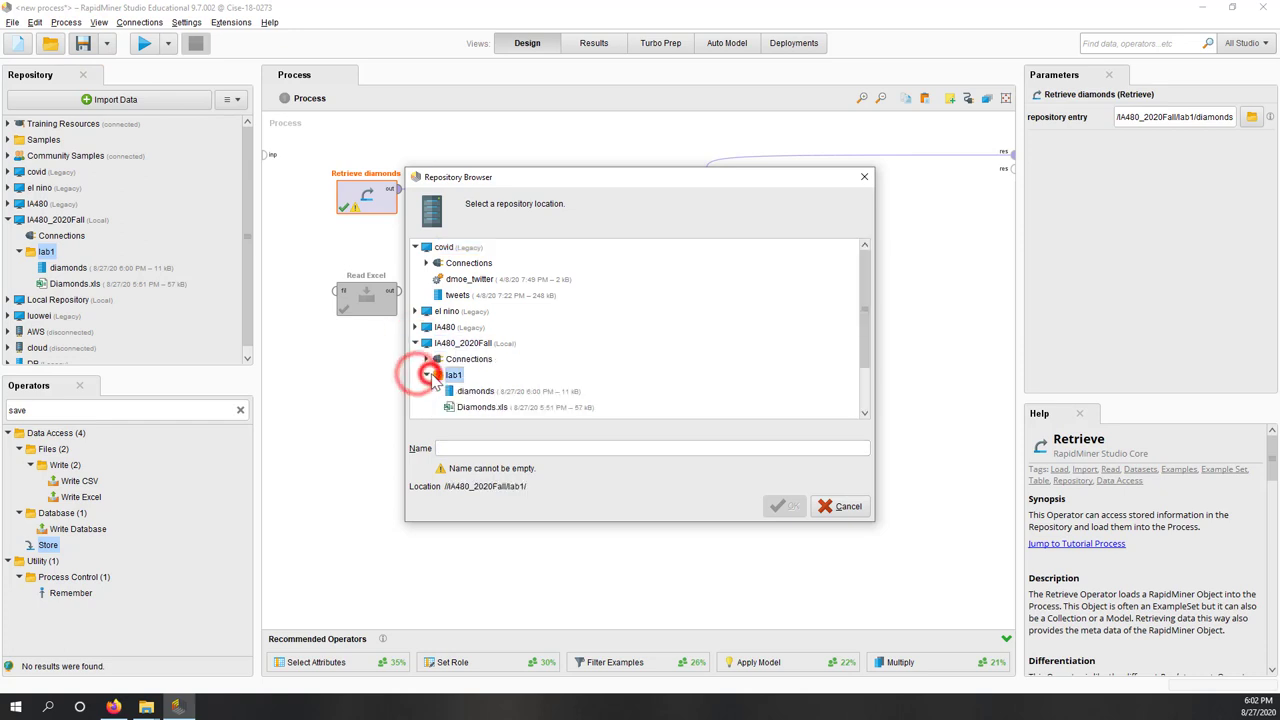
left_click(509, 449)
type("lab1")
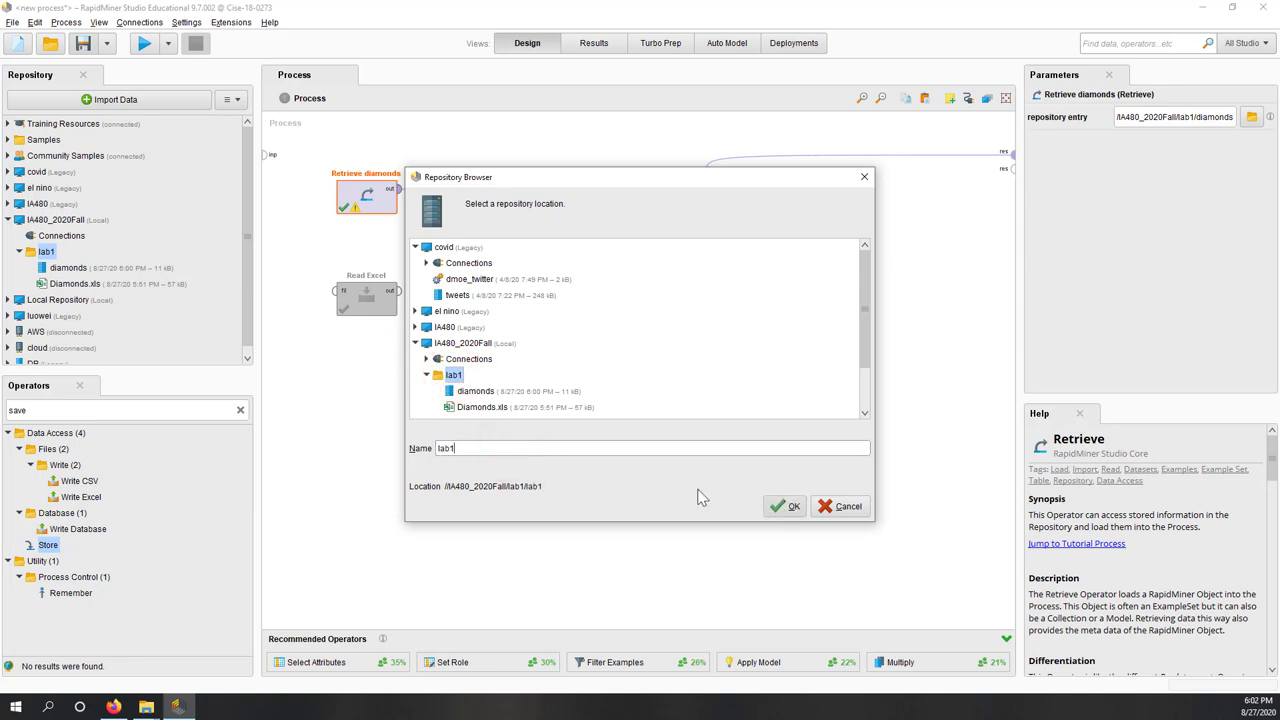
left_click(783, 506)
left_click(118, 302)
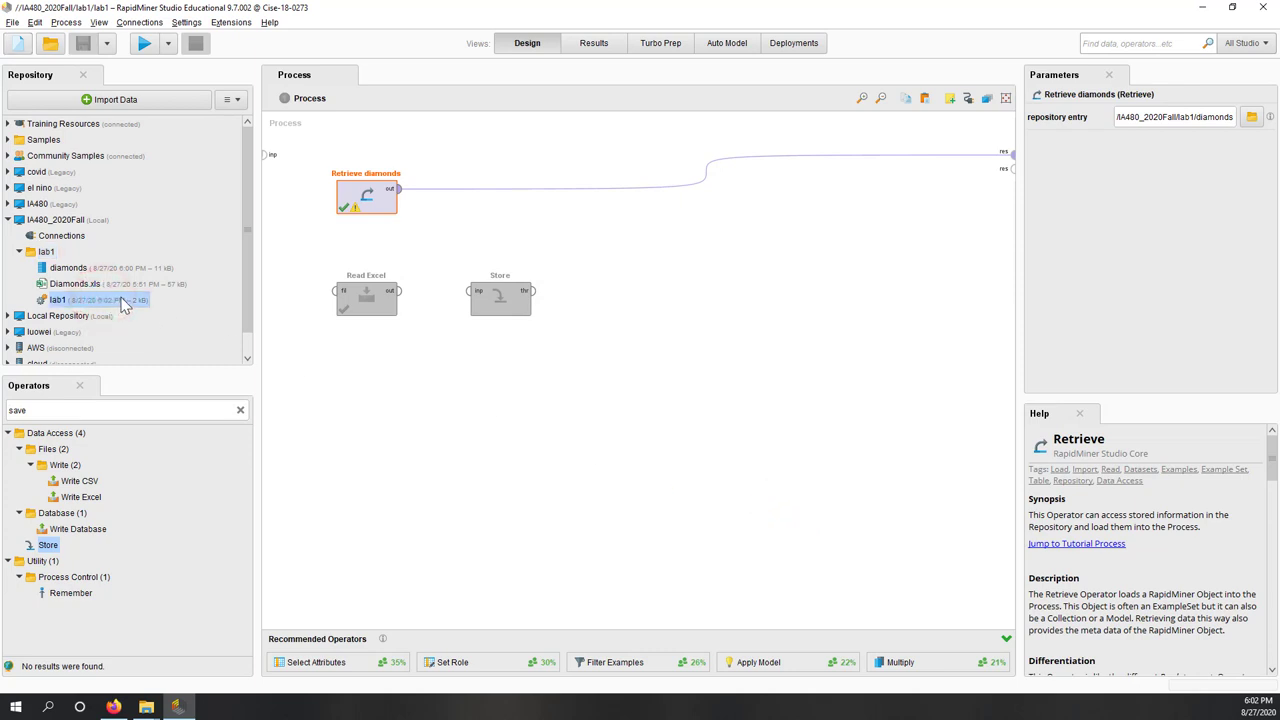
left_click(169, 44)
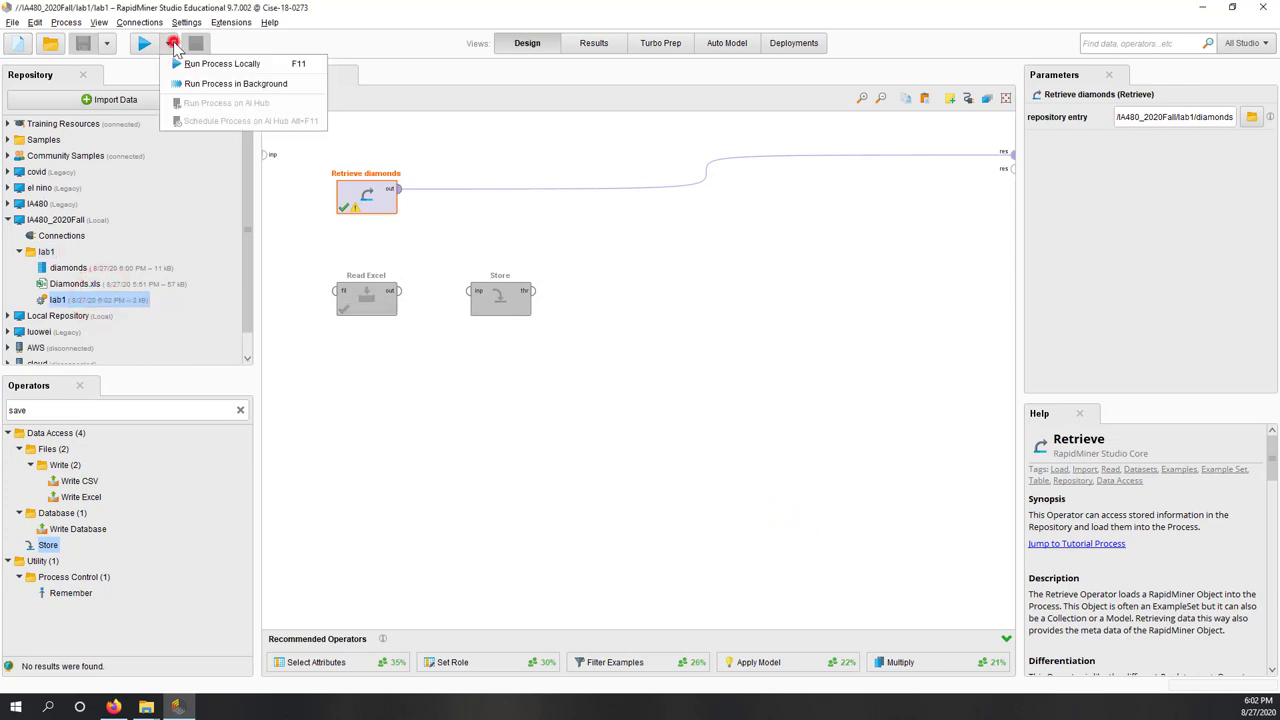
left_click(108, 46)
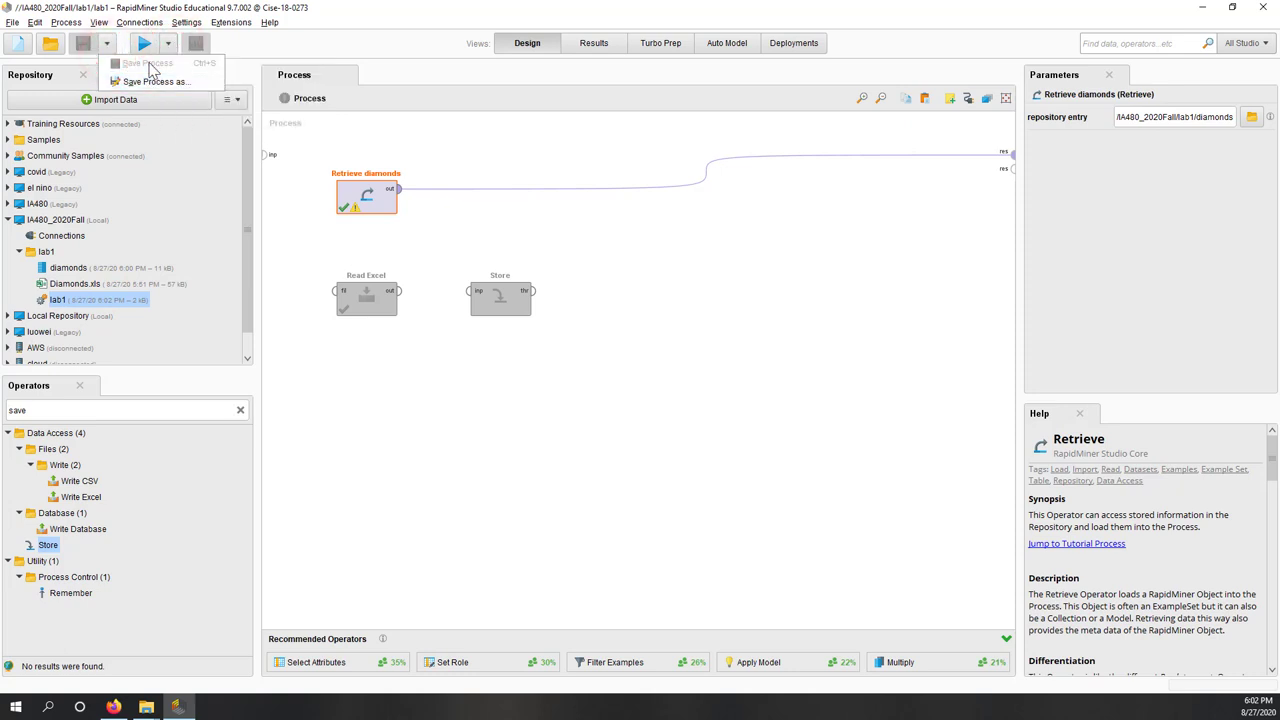
Dismiss the Experienced Users Needed notification and return to the empty area of the process canvas
left_click(417, 402)
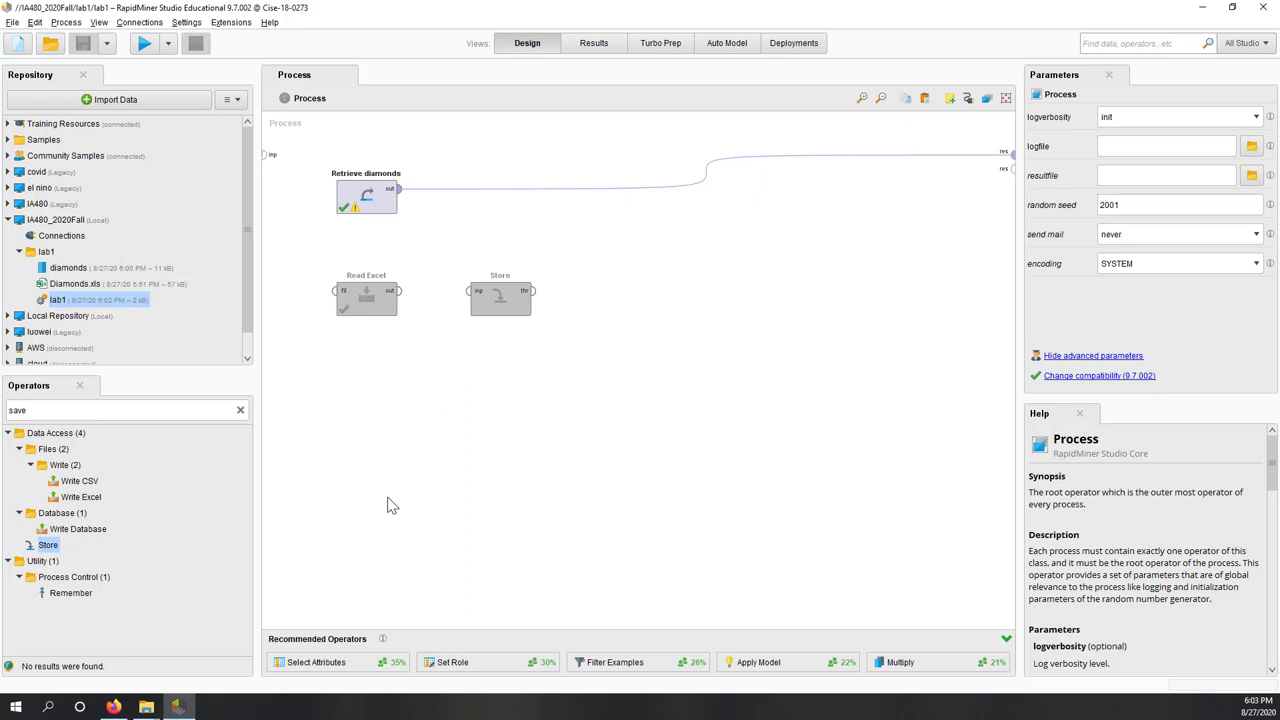
left_click(107, 268)
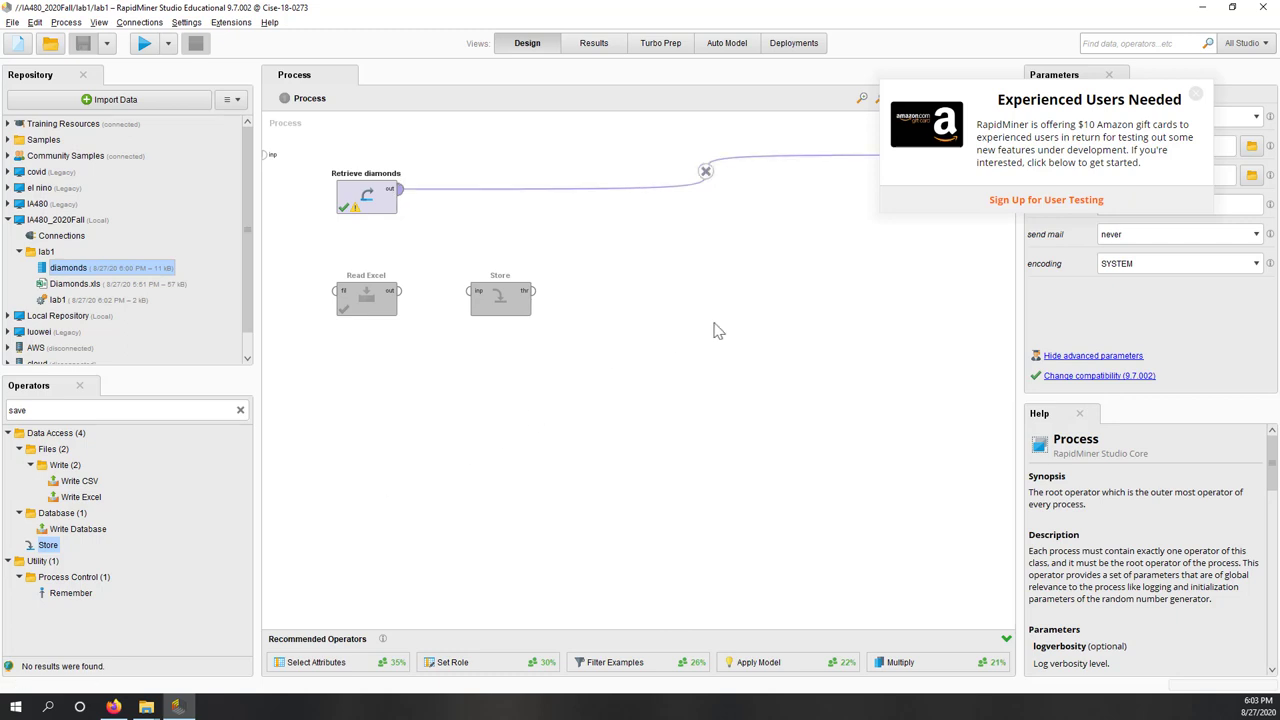
left_click(1196, 95)
left_click(459, 512)
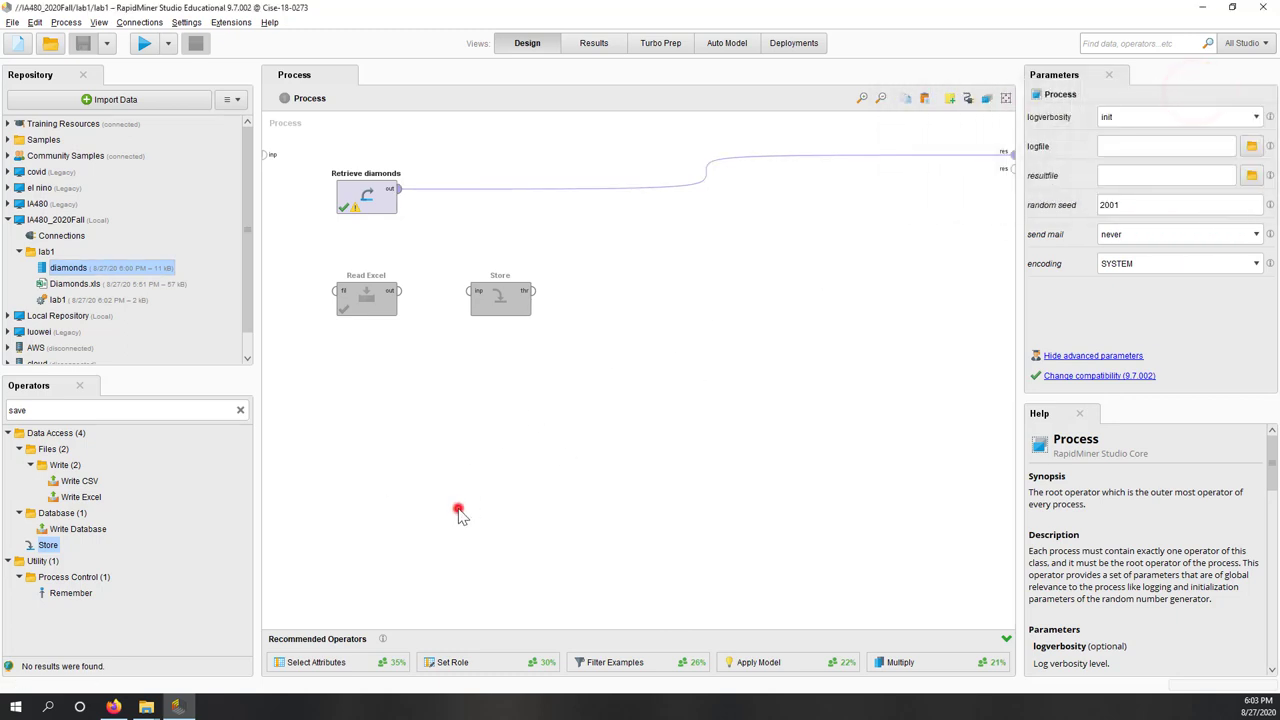
Replace the operator search term with twitter
left_click(61, 415)
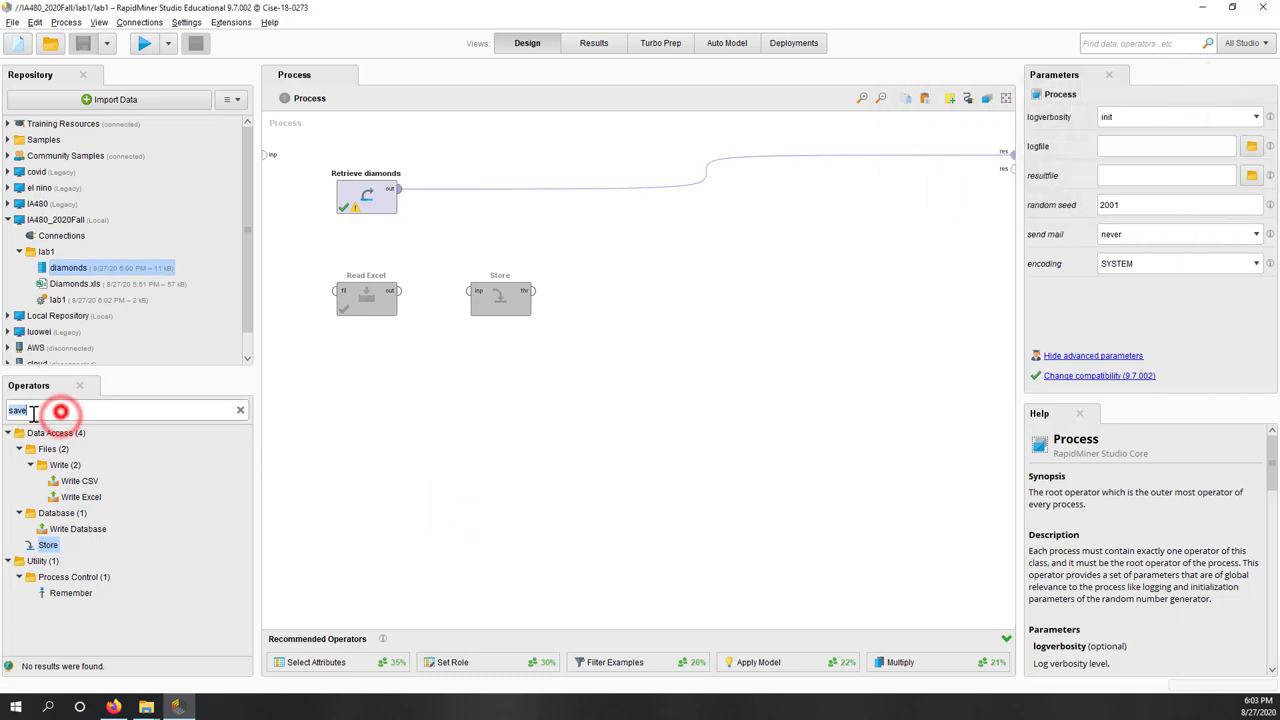
left_click_drag(48, 411, 4, 410)
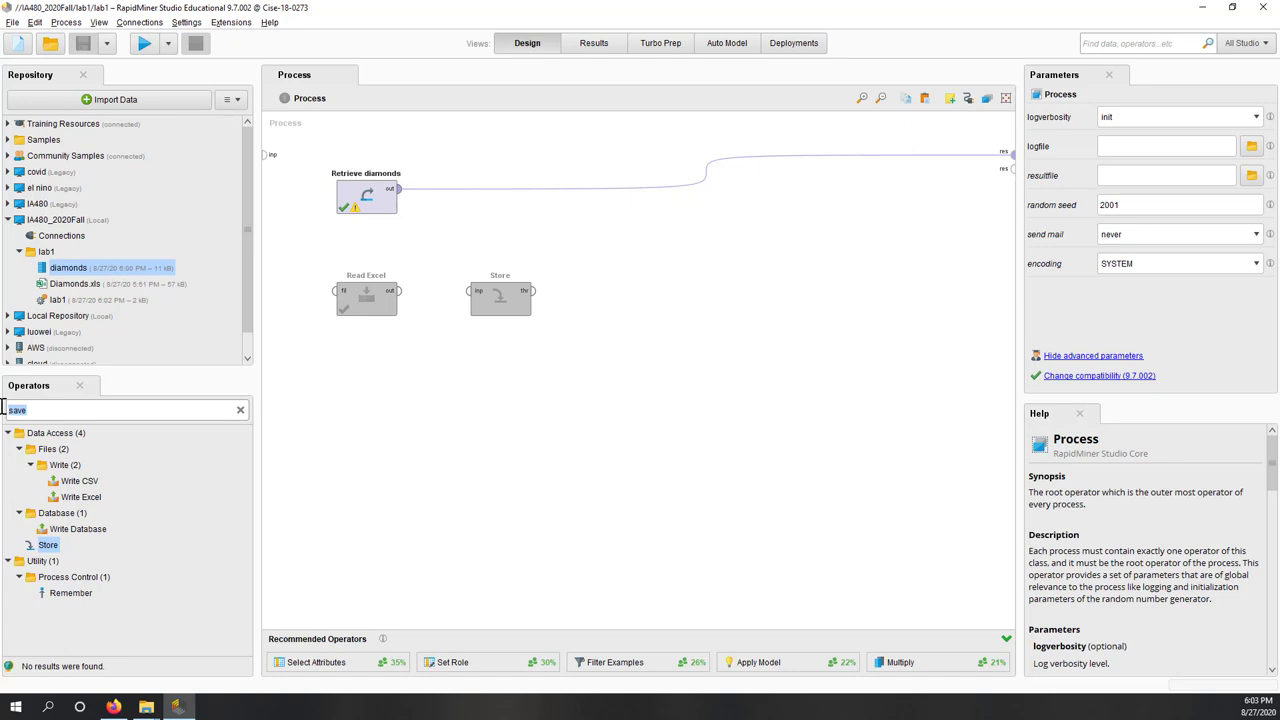
type("twitter")
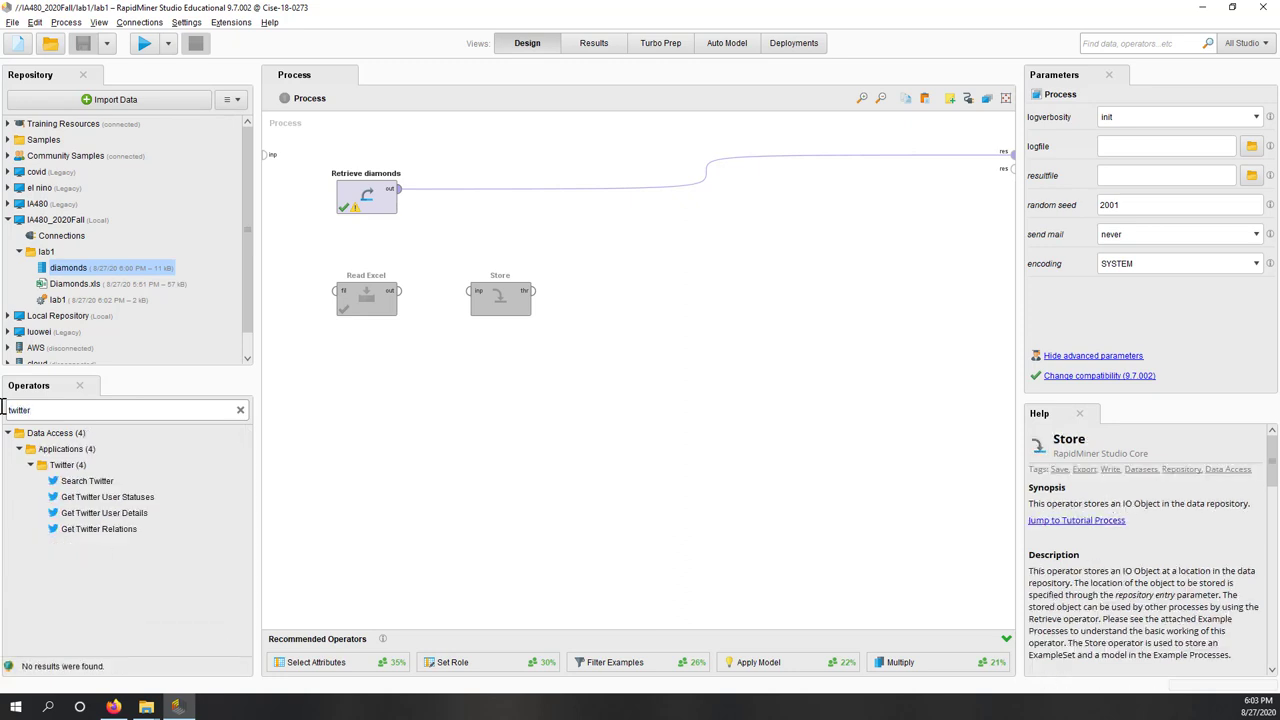
Examine the help descriptions of Search Twitter, Get Twitter User Statuses, Get Twitter User Details and Get Twitter Relations
left_click_drag(85, 481, 82, 482)
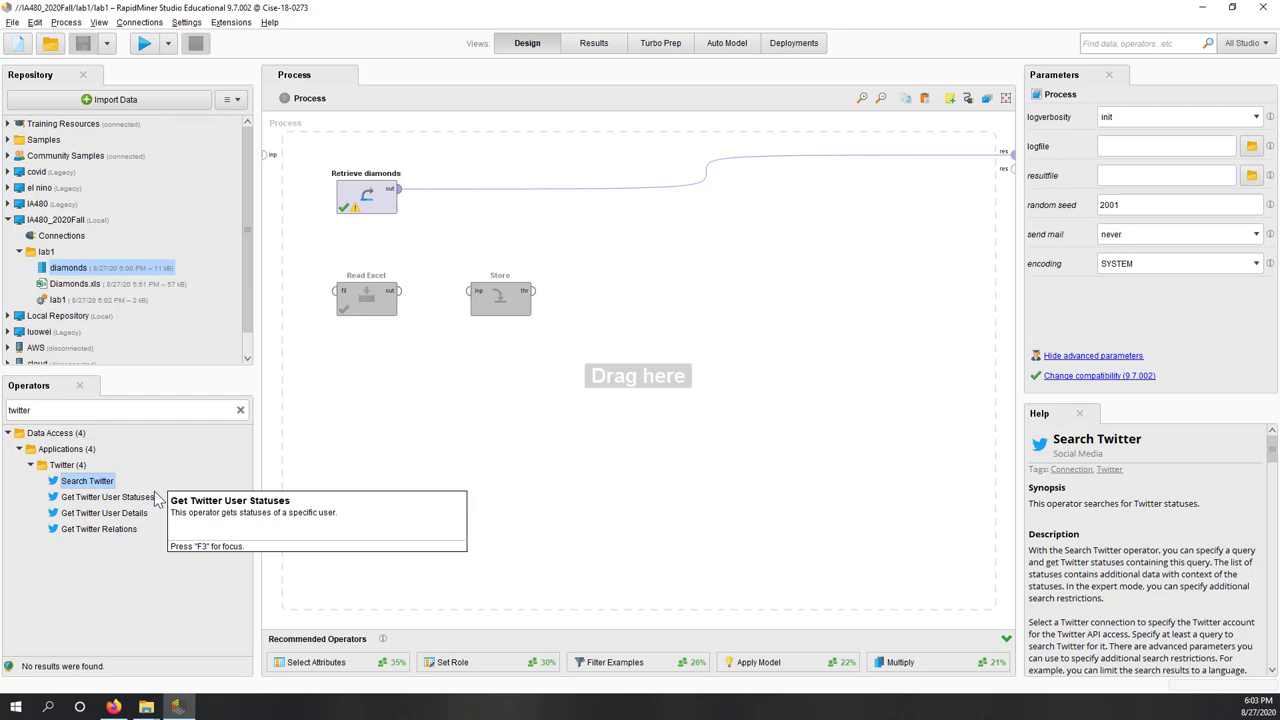
left_click(138, 492)
left_click(133, 512)
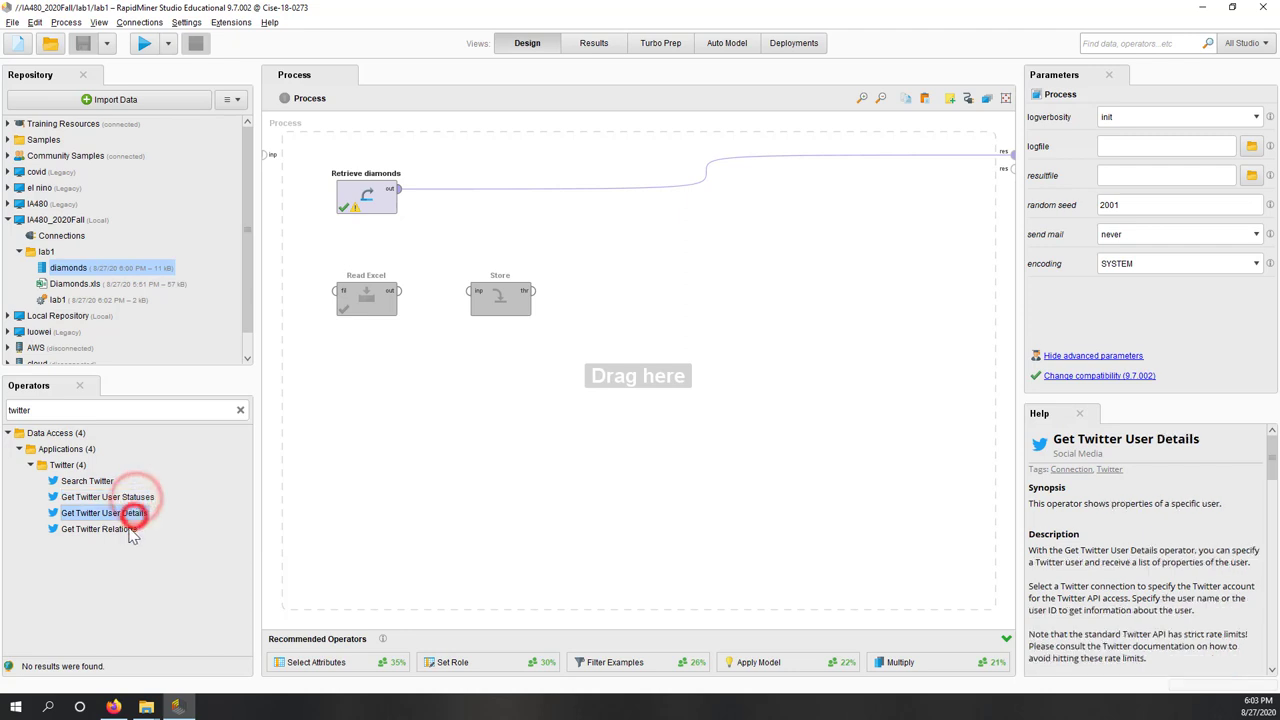
left_click(130, 528)
left_click(100, 481)
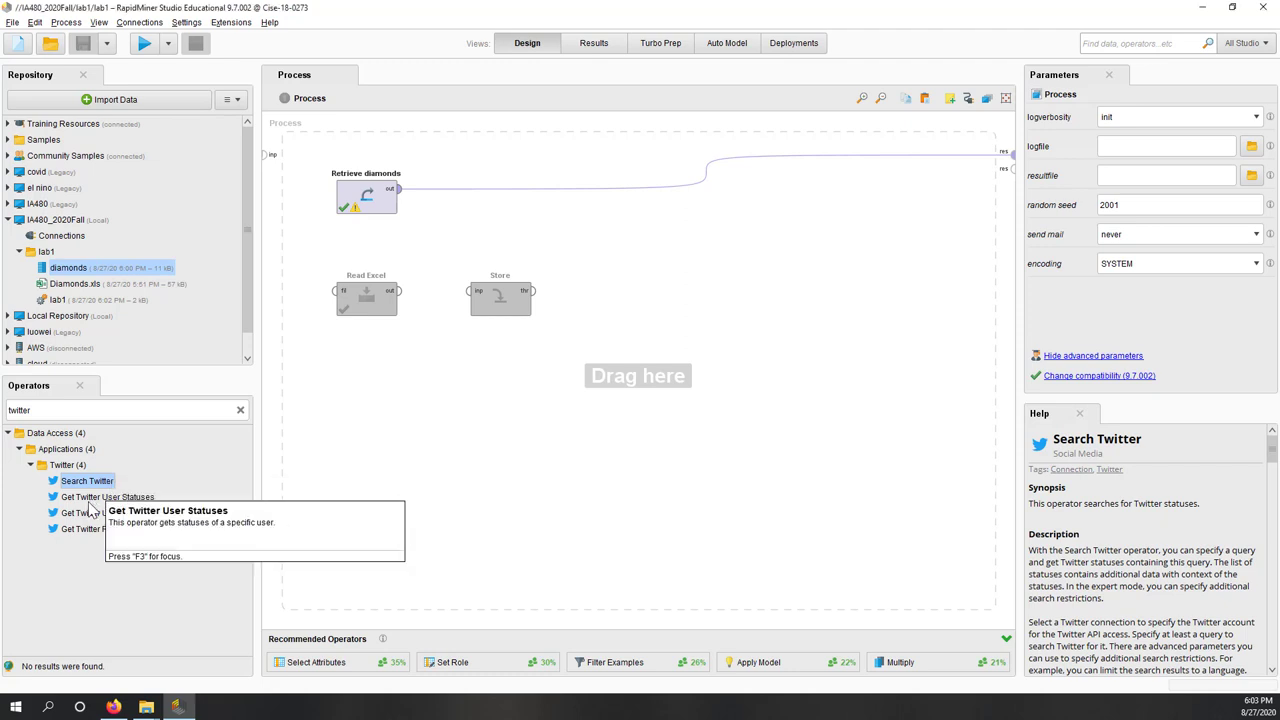
left_click(88, 497)
left_click(88, 513)
left_click(89, 529)
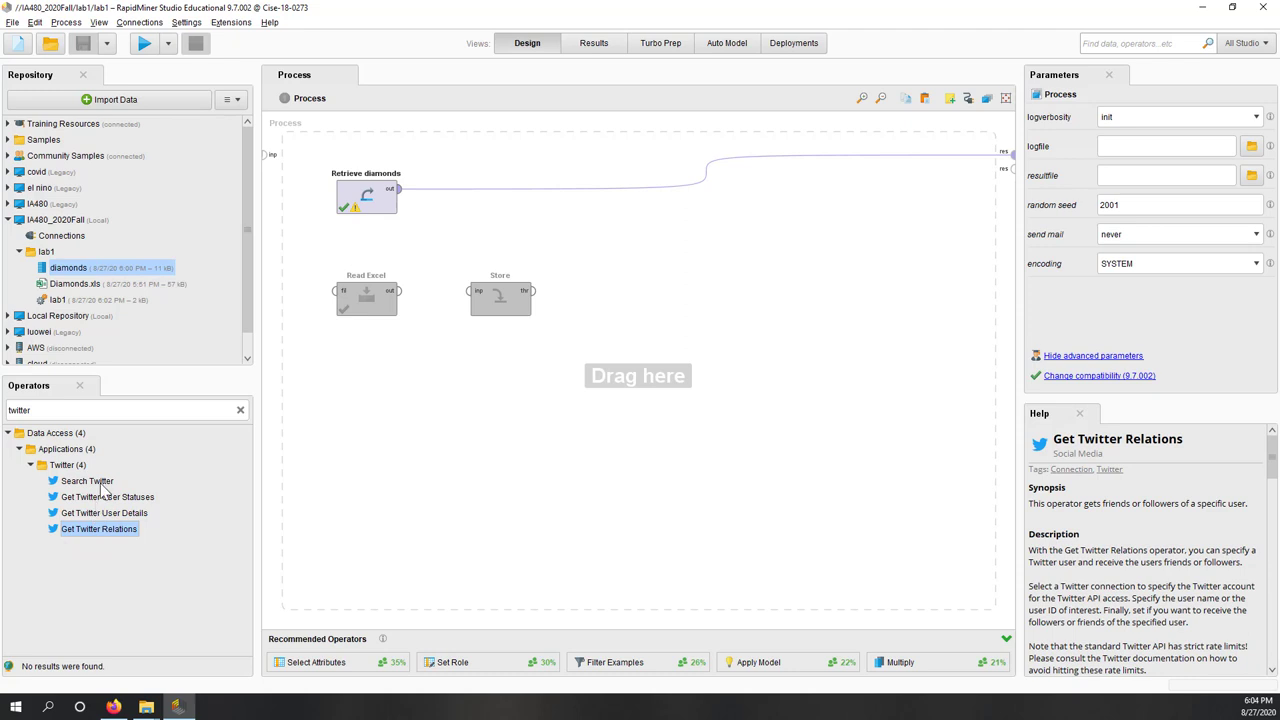
Add a Search Twitter operator to the process below Read Excel, and disable the Retrieve diamonds operator
left_click_drag(90, 483, 368, 486)
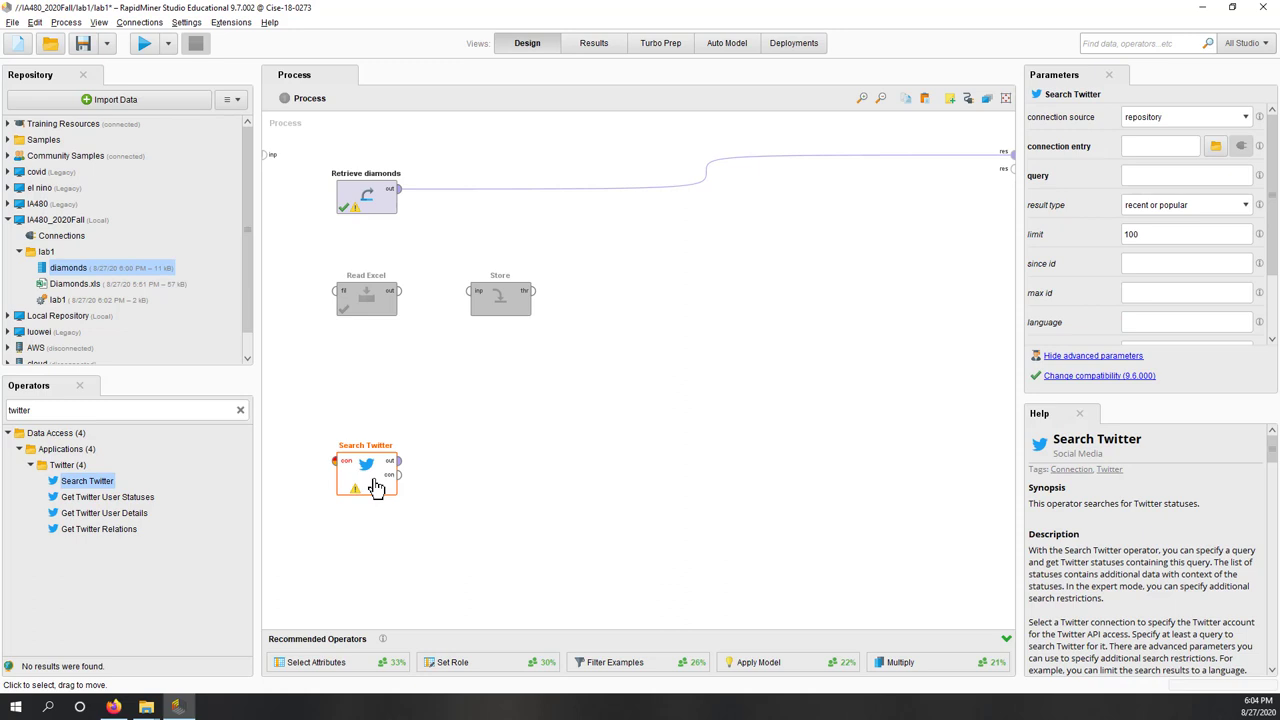
left_click(383, 208)
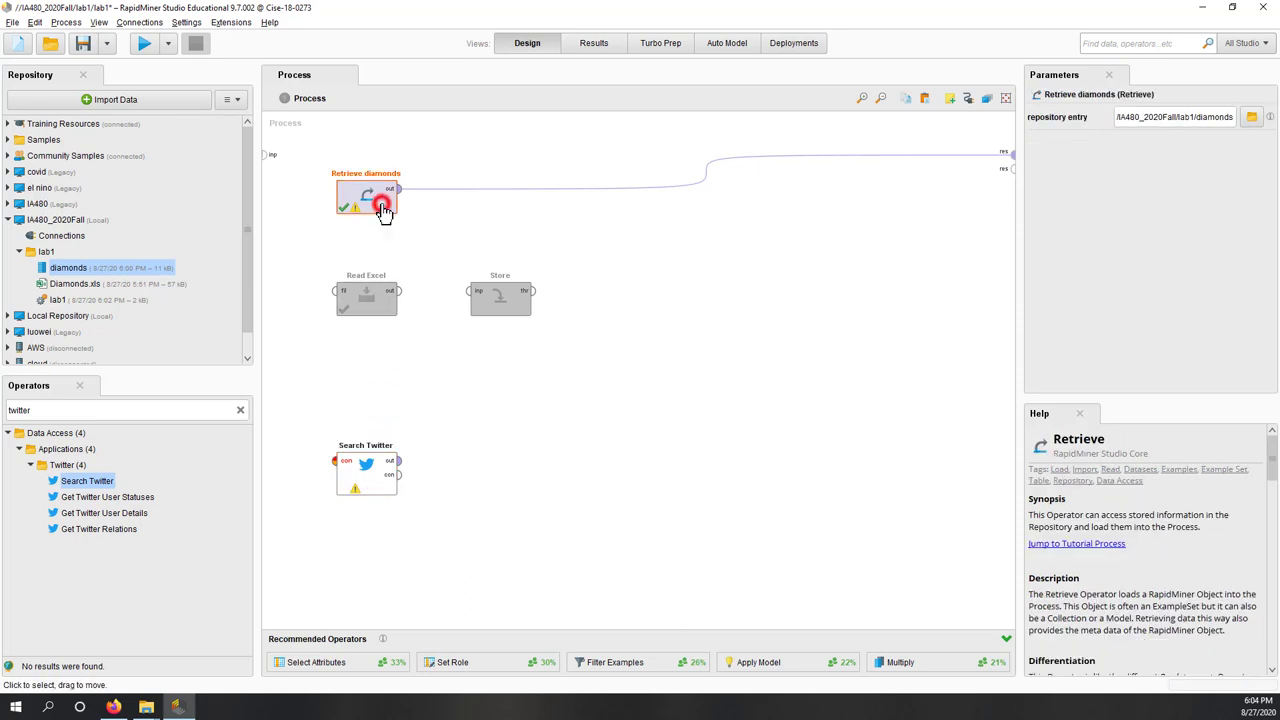
right_click(383, 208)
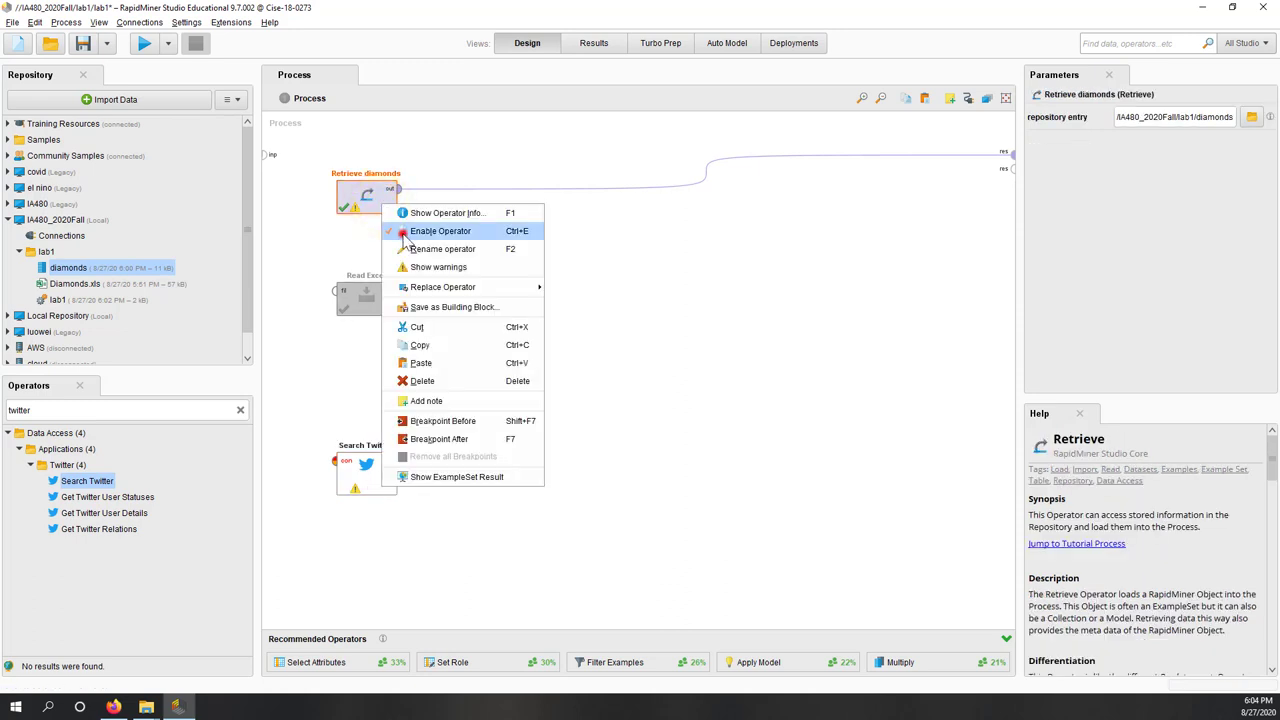
left_click(403, 232)
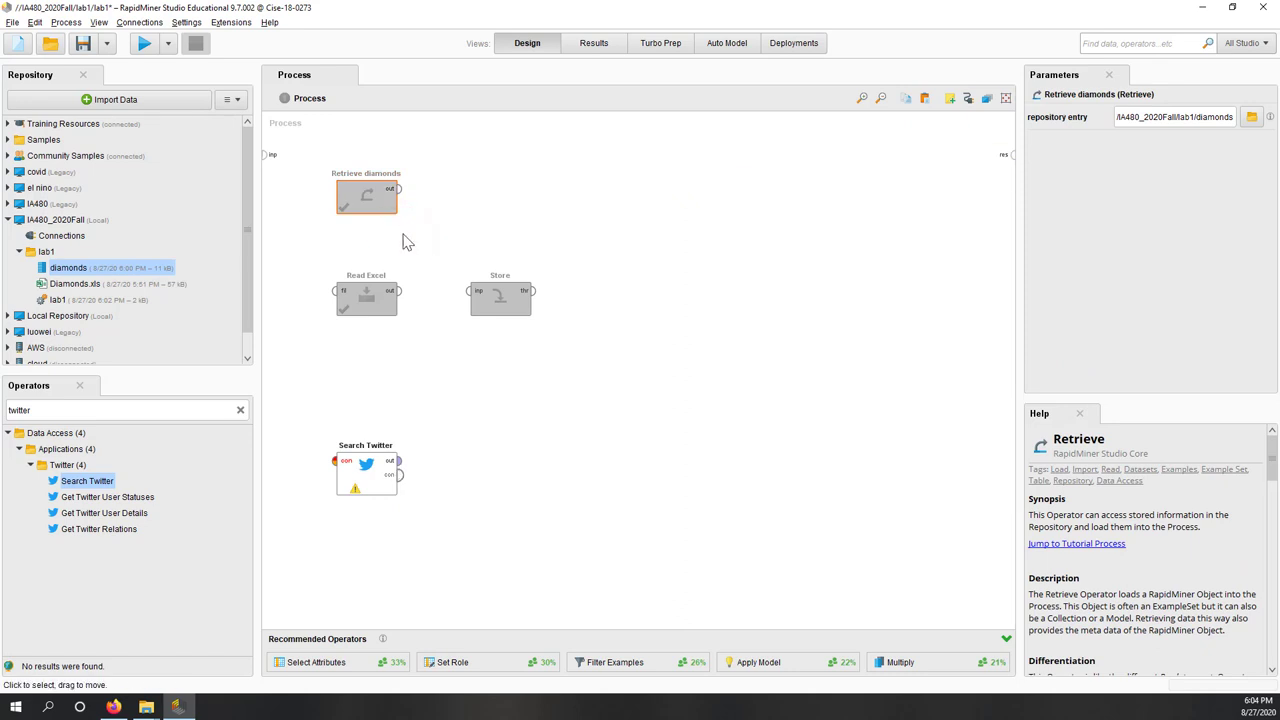
Set the Search Twitter operator's connection source to predefined and check its available connections
left_click(384, 480)
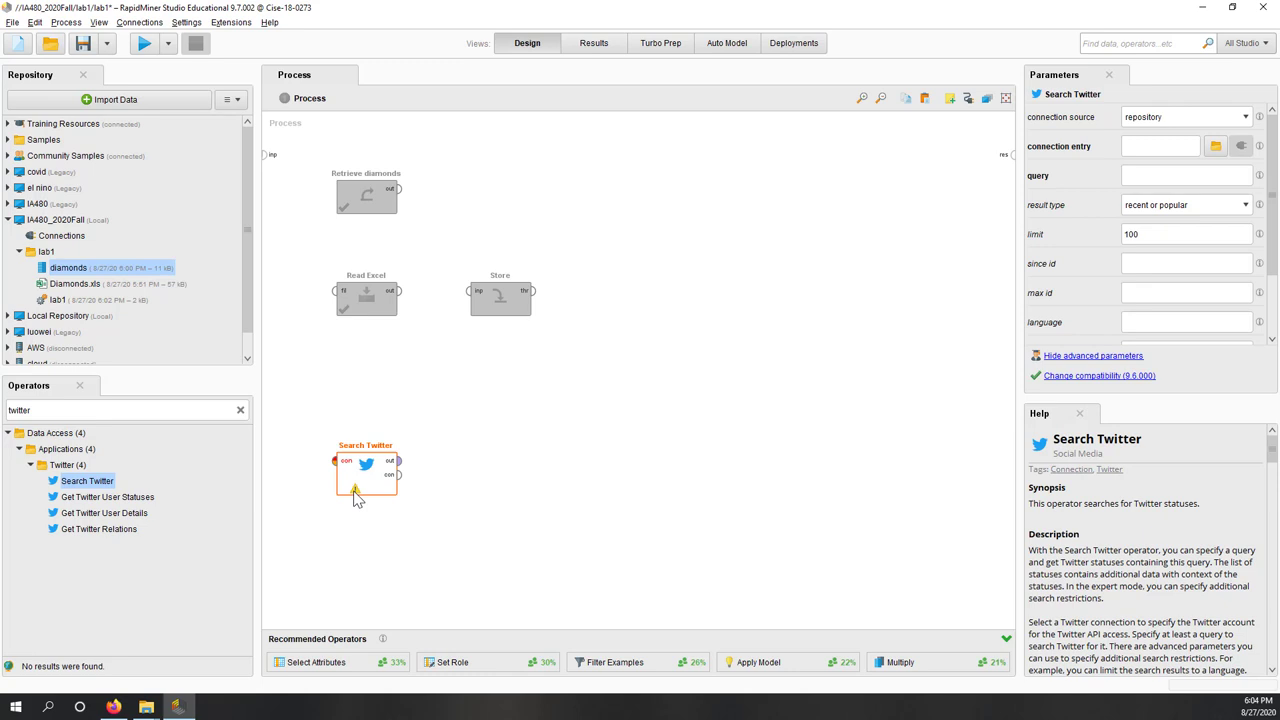
left_click(1145, 118)
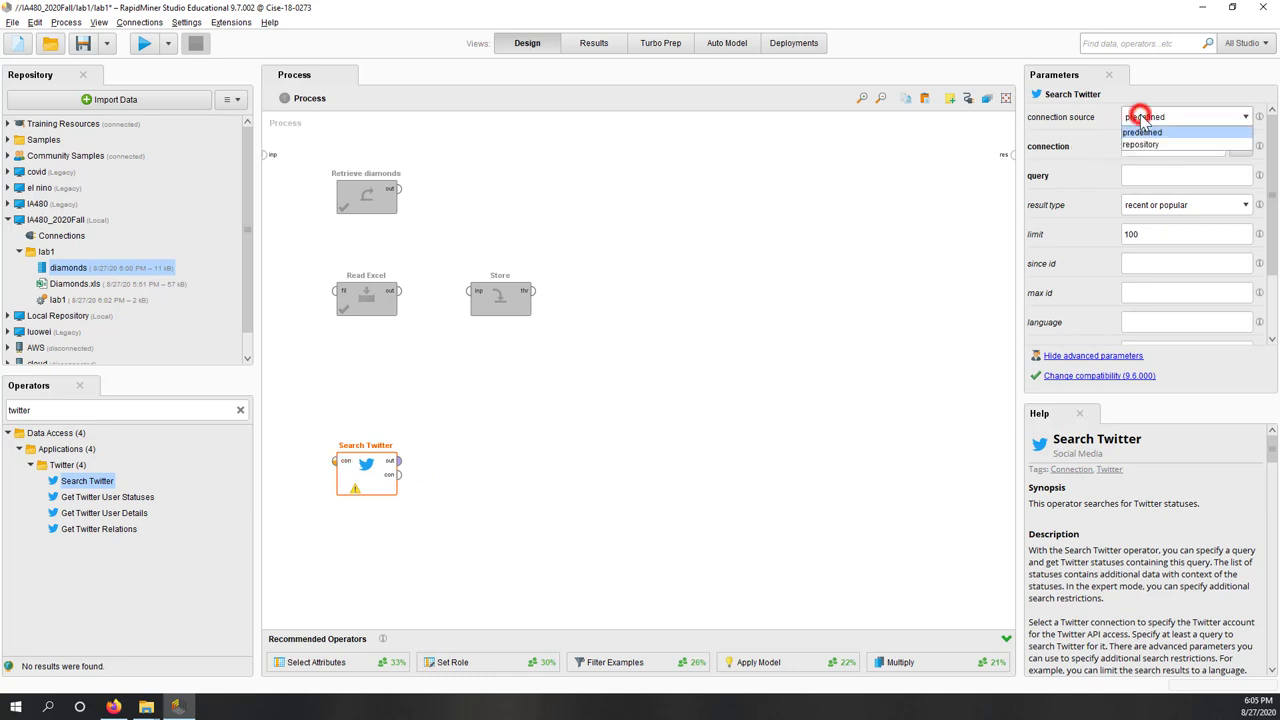
left_click(1142, 118)
left_click(1142, 117)
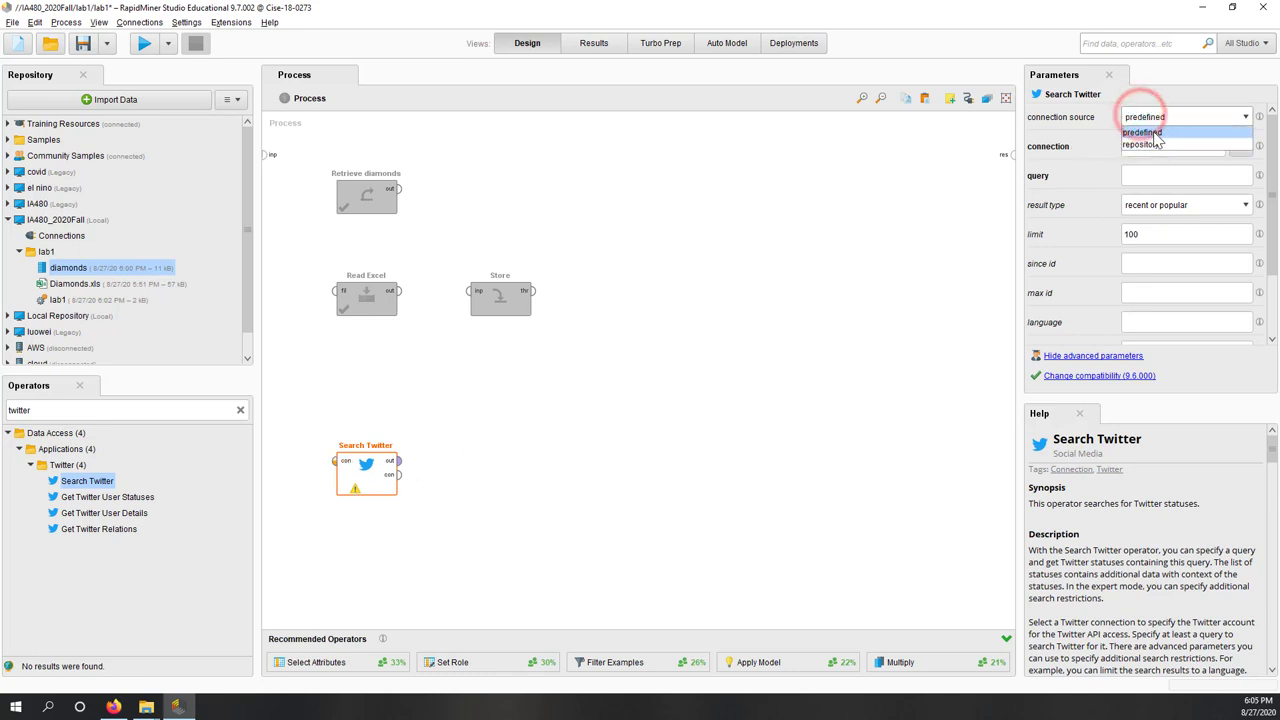
left_click(1163, 119)
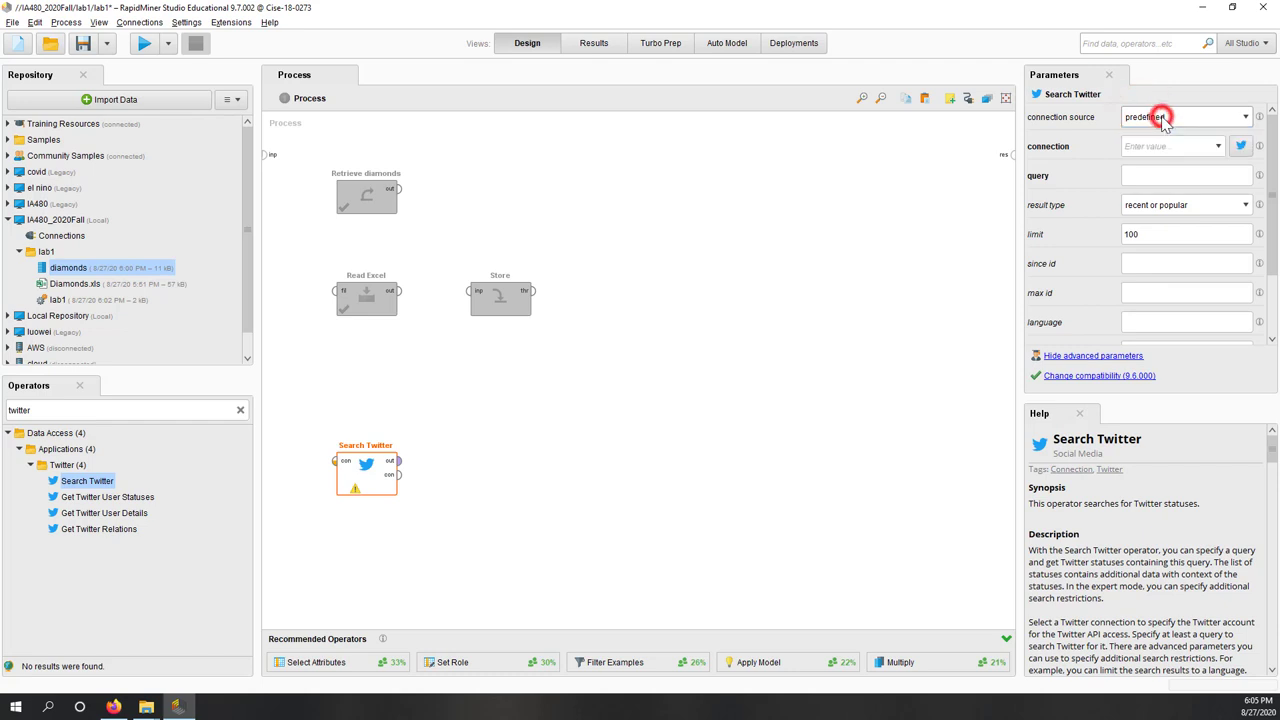
left_click(1218, 146)
left_click(1218, 146)
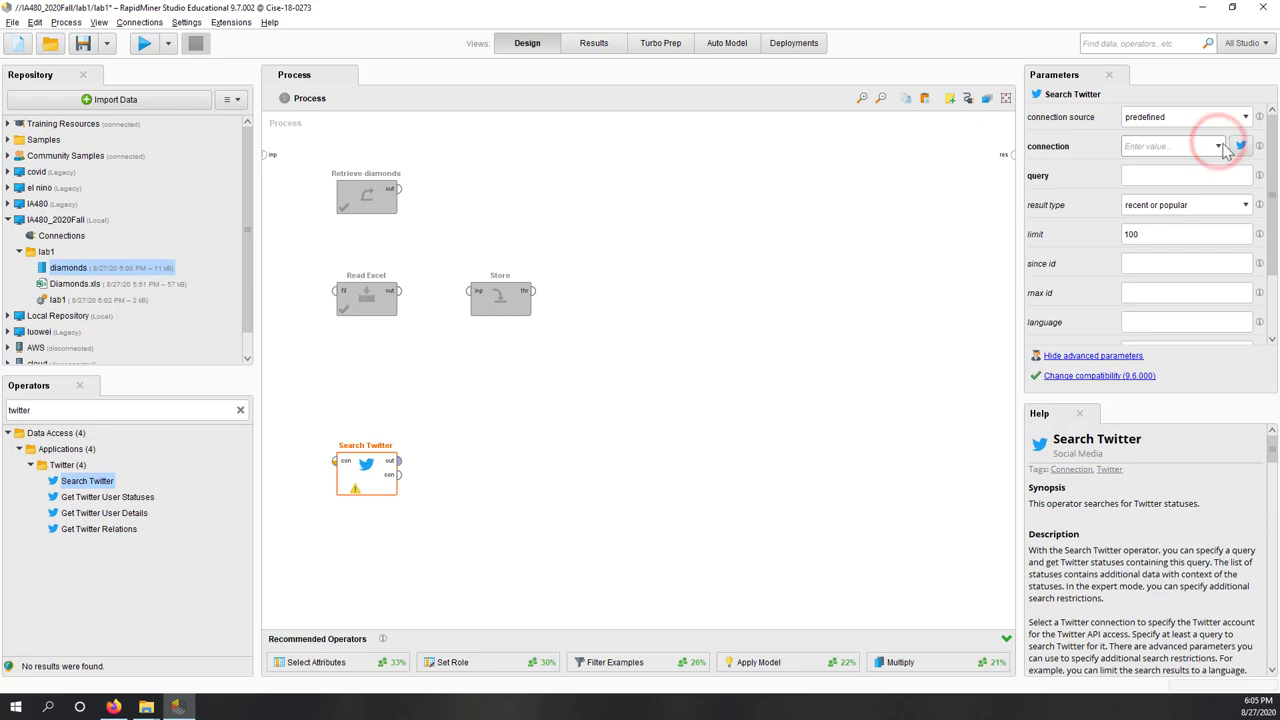
Request an access token for the NewConnection Twitter connection and authorize the RapidMiner SocialMedia Extension in the browser
left_click(1239, 148)
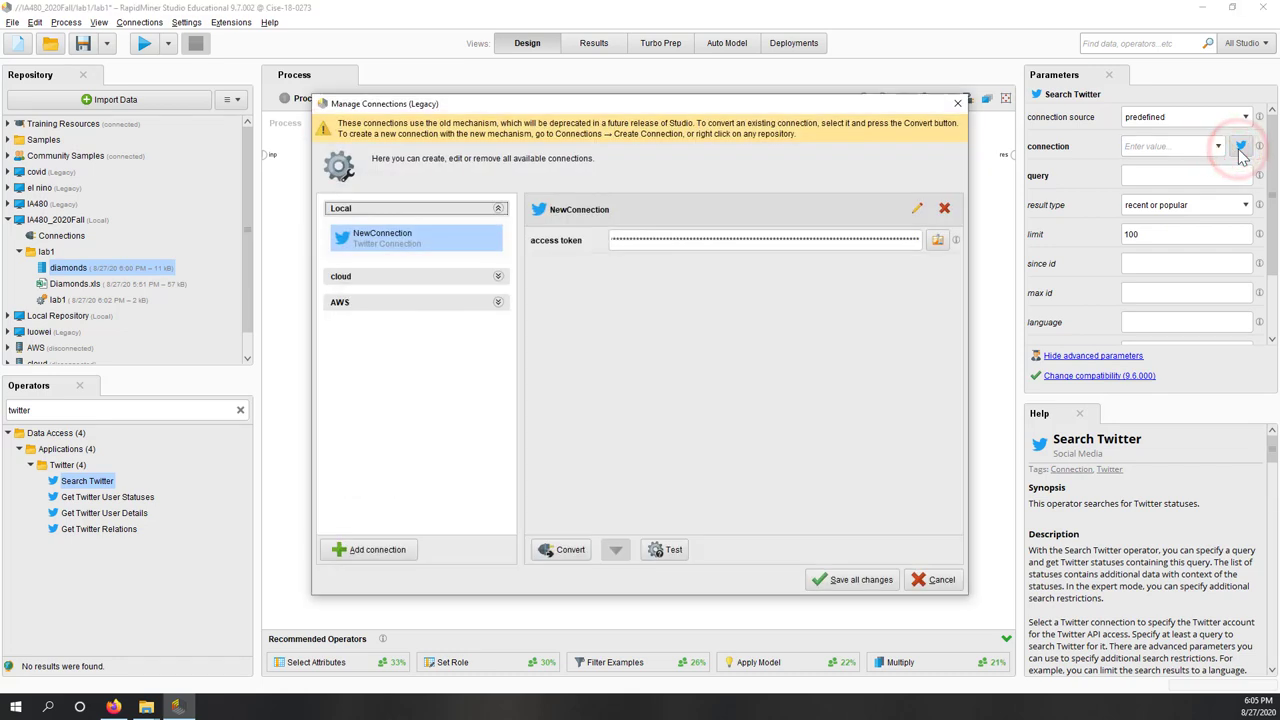
left_click(937, 242)
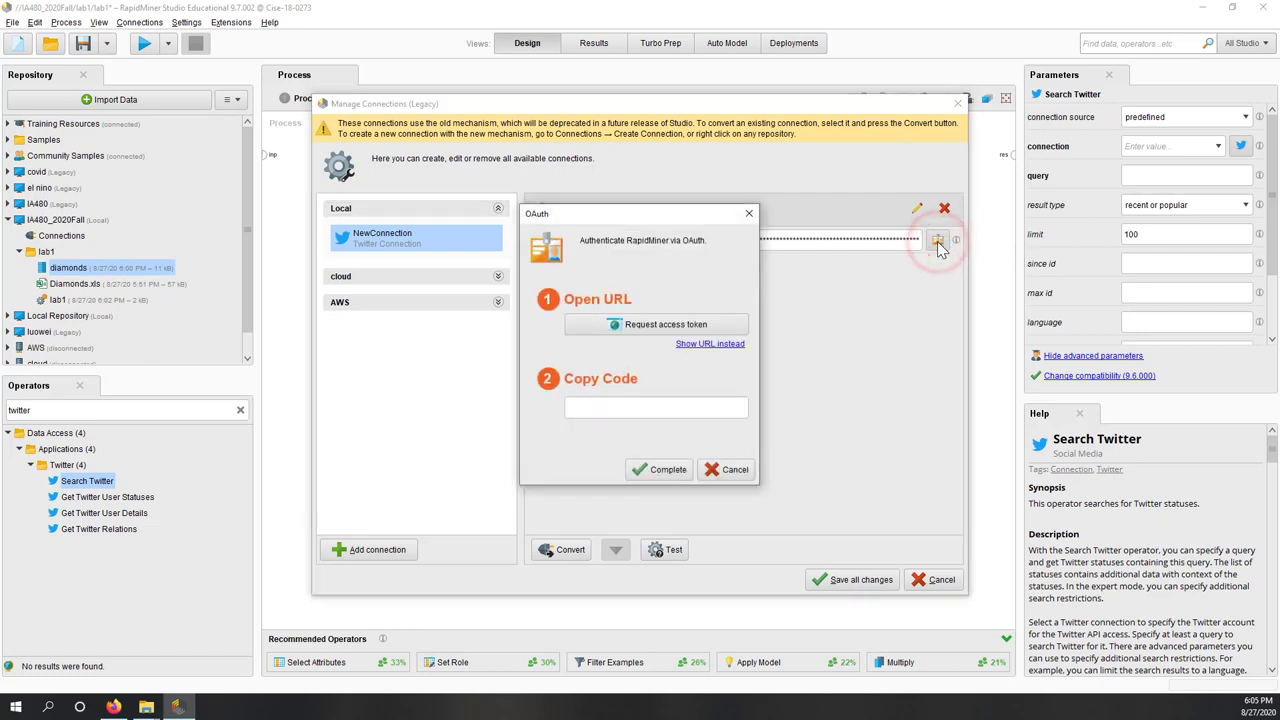
left_click(619, 326)
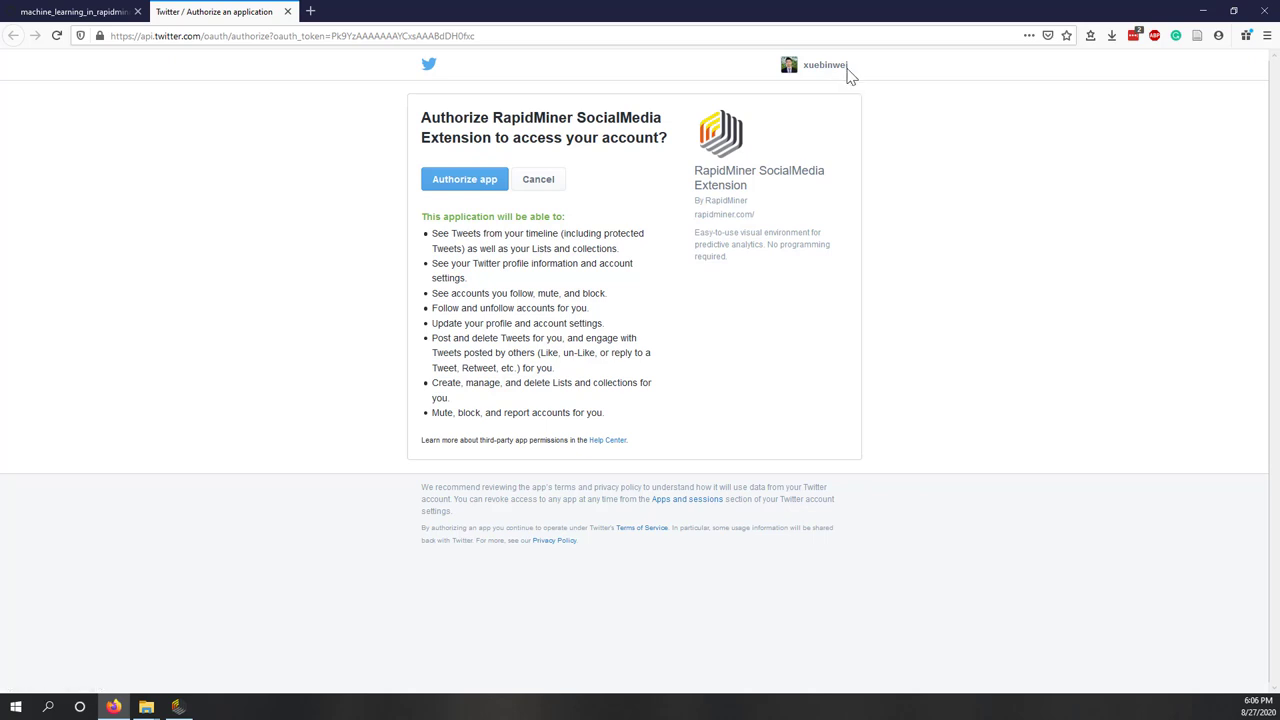
left_click(464, 183)
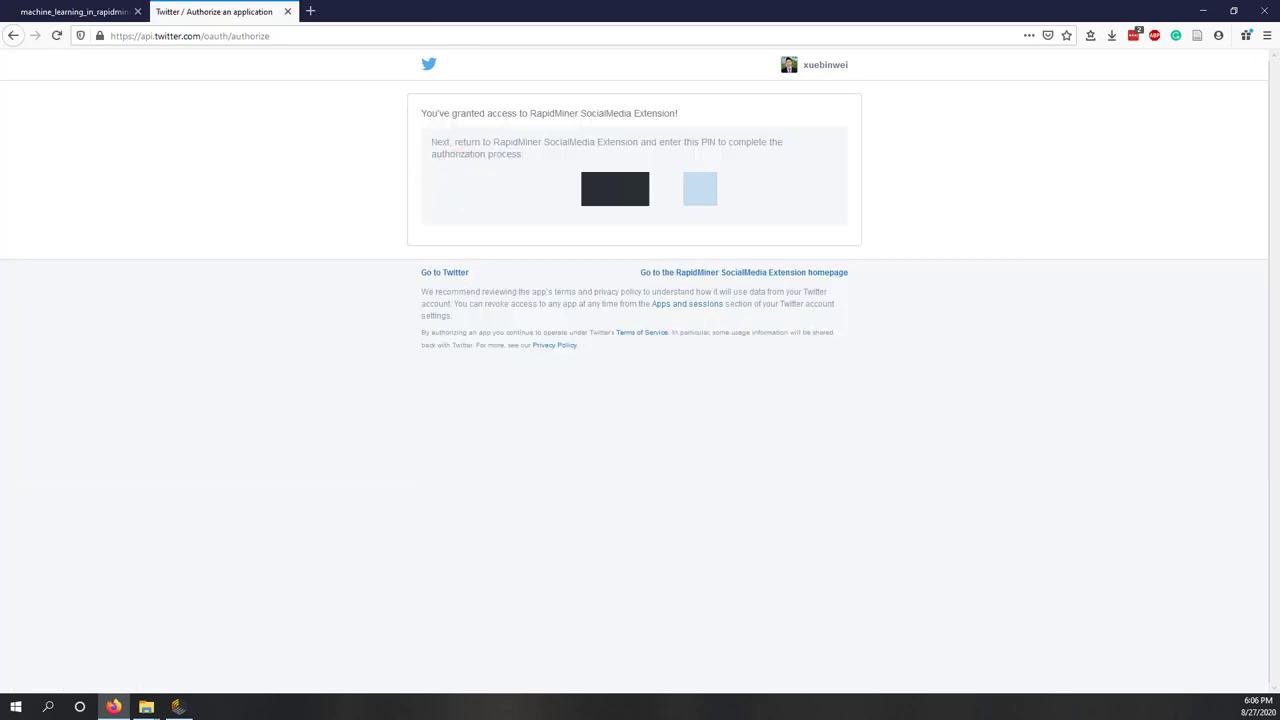
Copy the authorization PIN from the Twitter page, paste it into RapidMiner's OAuth code field and complete the authentication
double_click(750, 189)
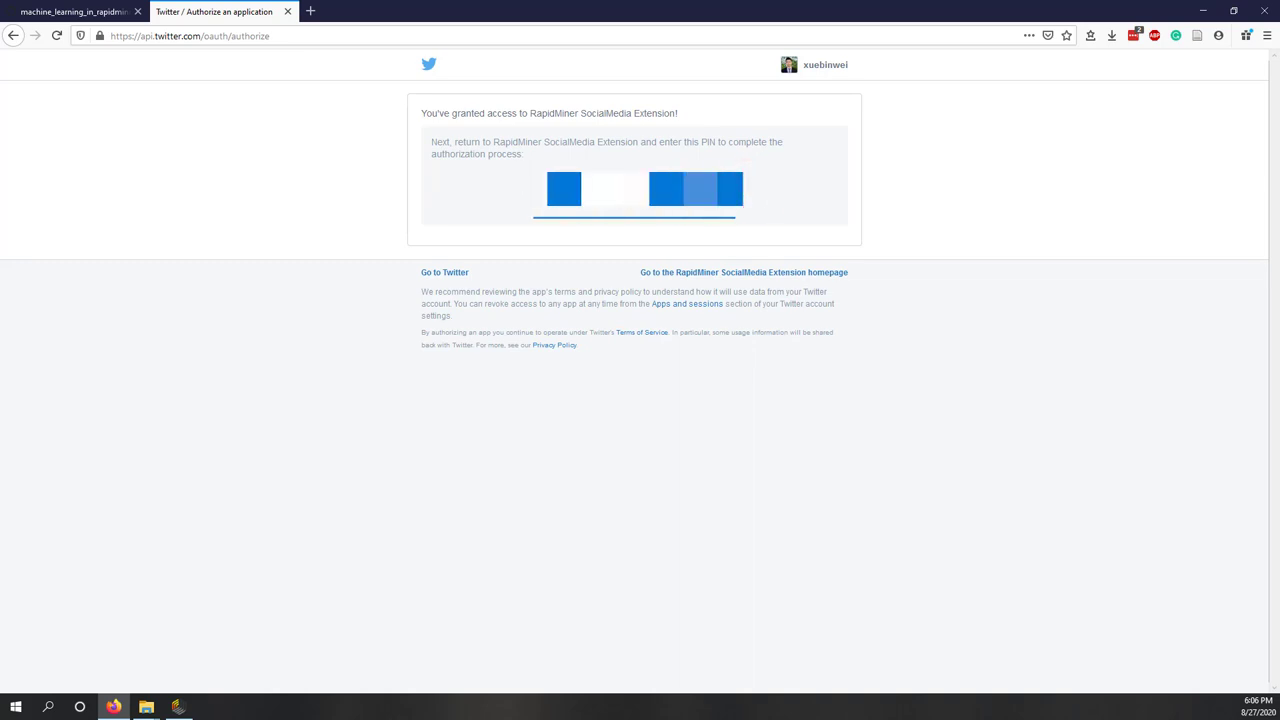
right_click(614, 216)
left_click(650, 199)
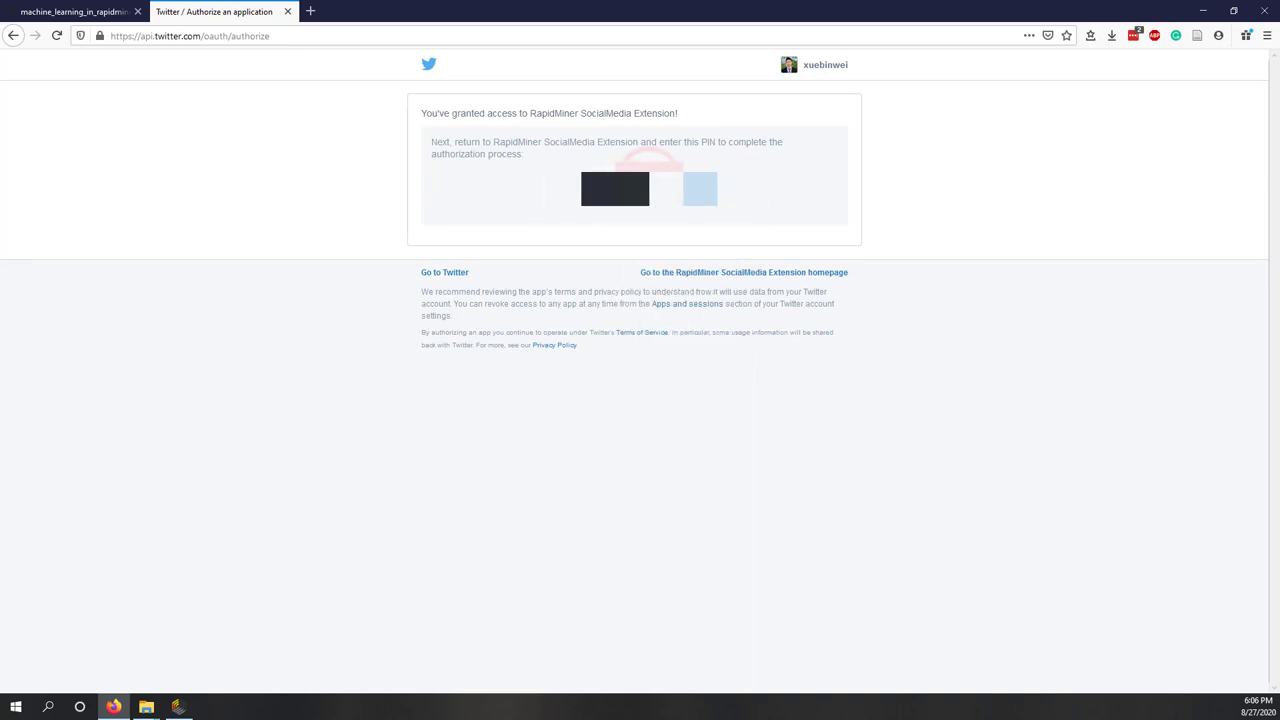
left_click(178, 707)
right_click(583, 409)
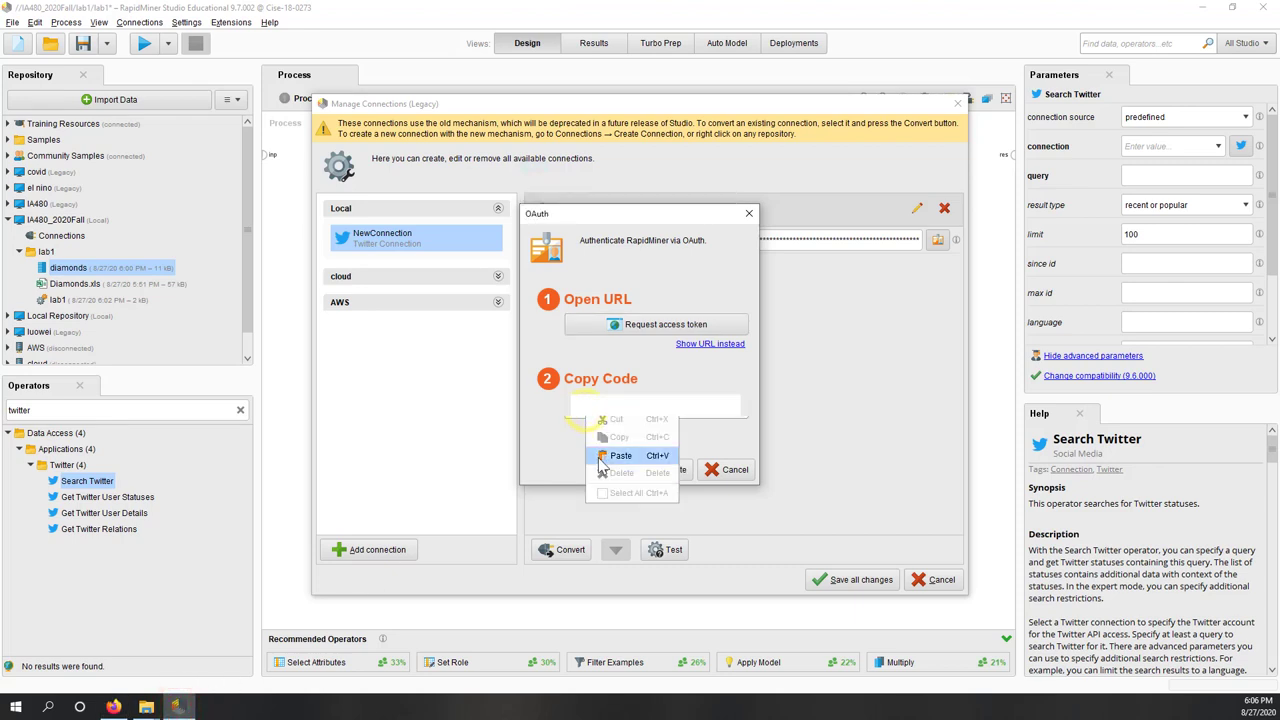
left_click(598, 458)
left_click(665, 470)
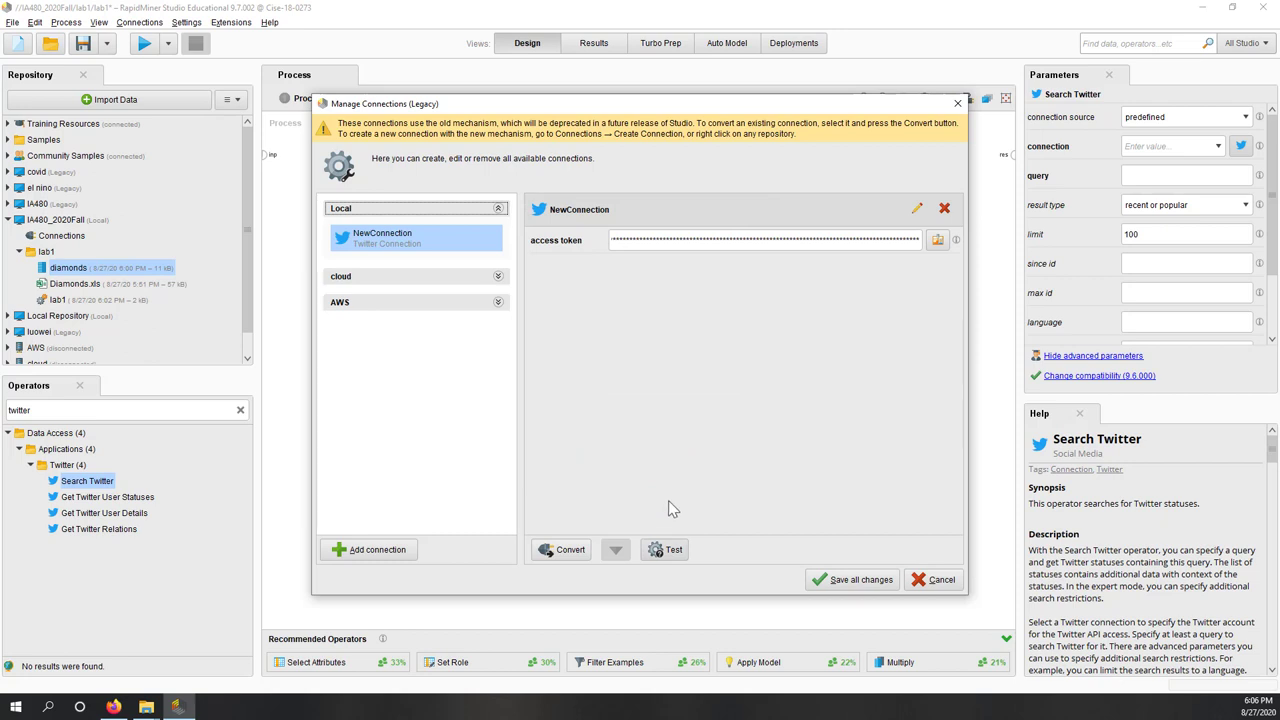
Test the NewConnection Twitter connection and save all connection changes
left_click(668, 552)
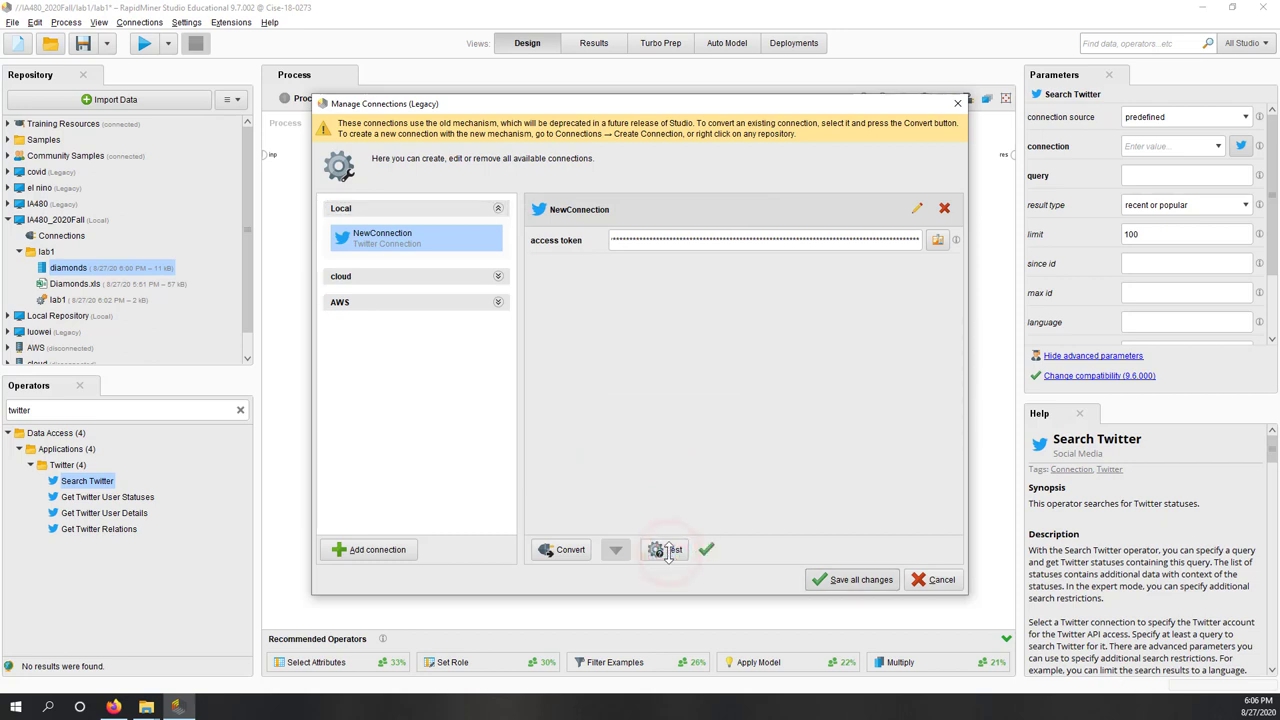
left_click(855, 588)
left_click(866, 582)
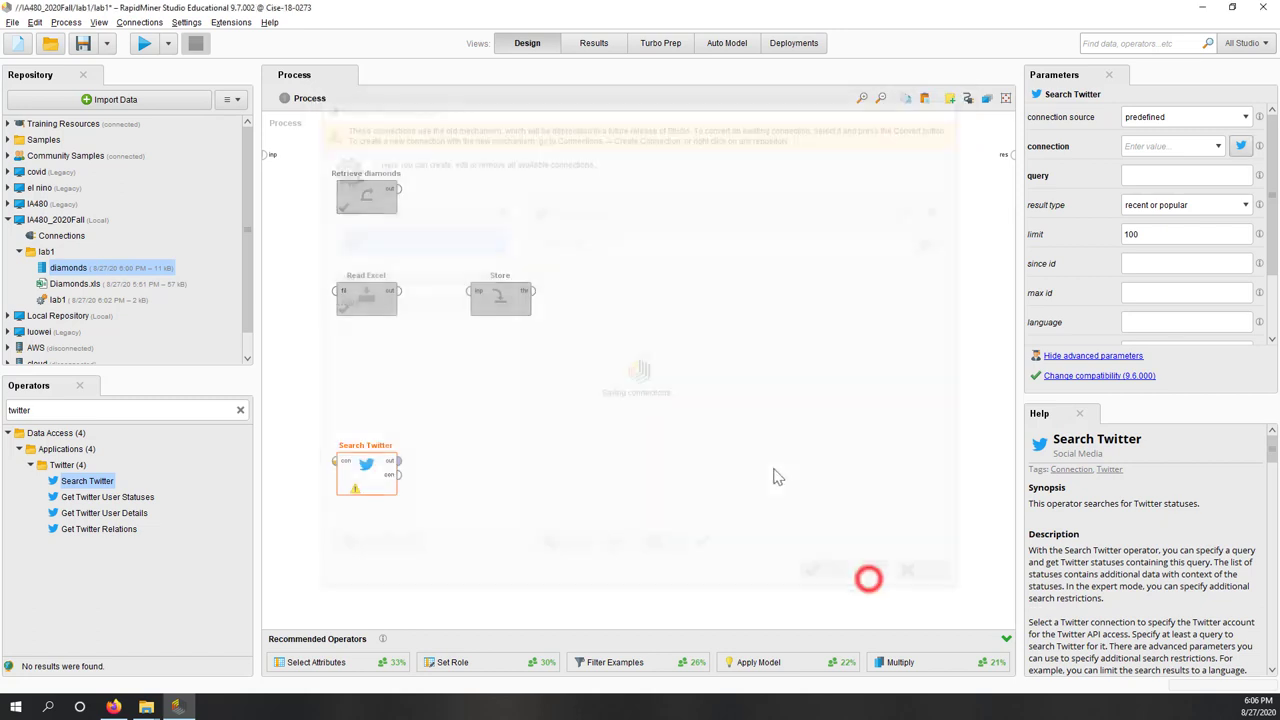
Select the Search Twitter operator and assign NewConnection as its connection
left_click(729, 420)
left_click(378, 487)
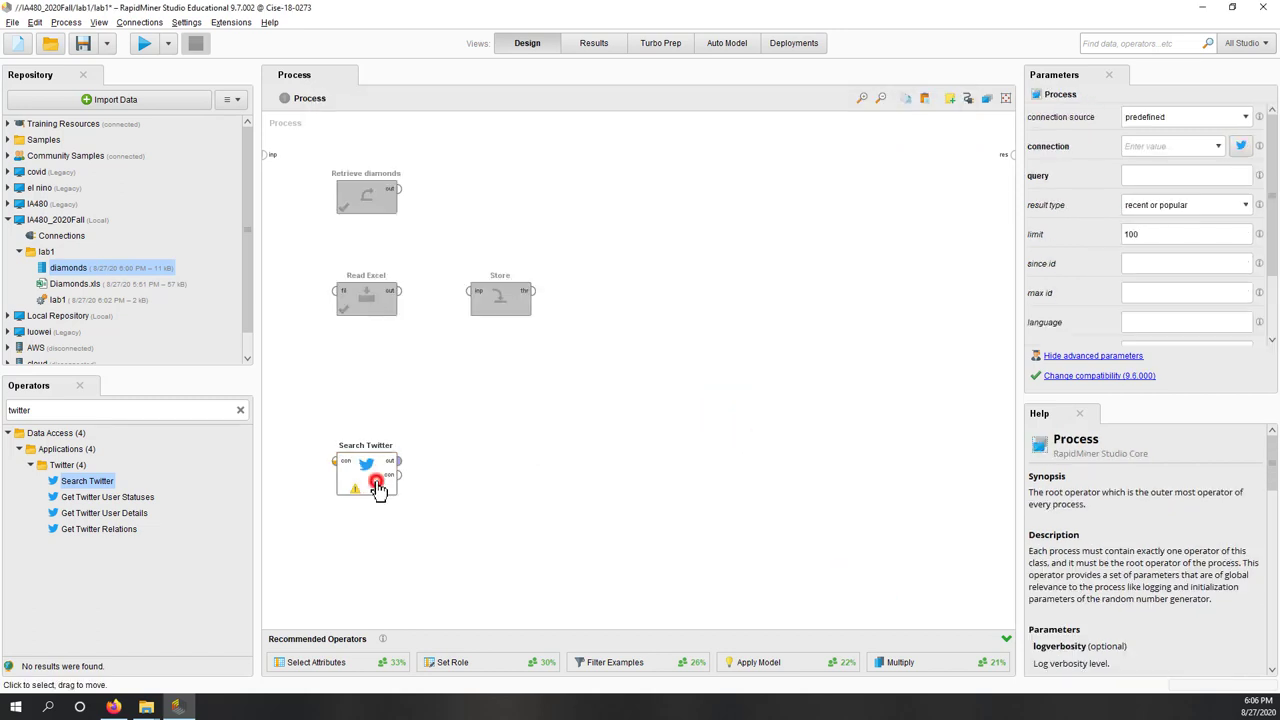
left_click(1218, 146)
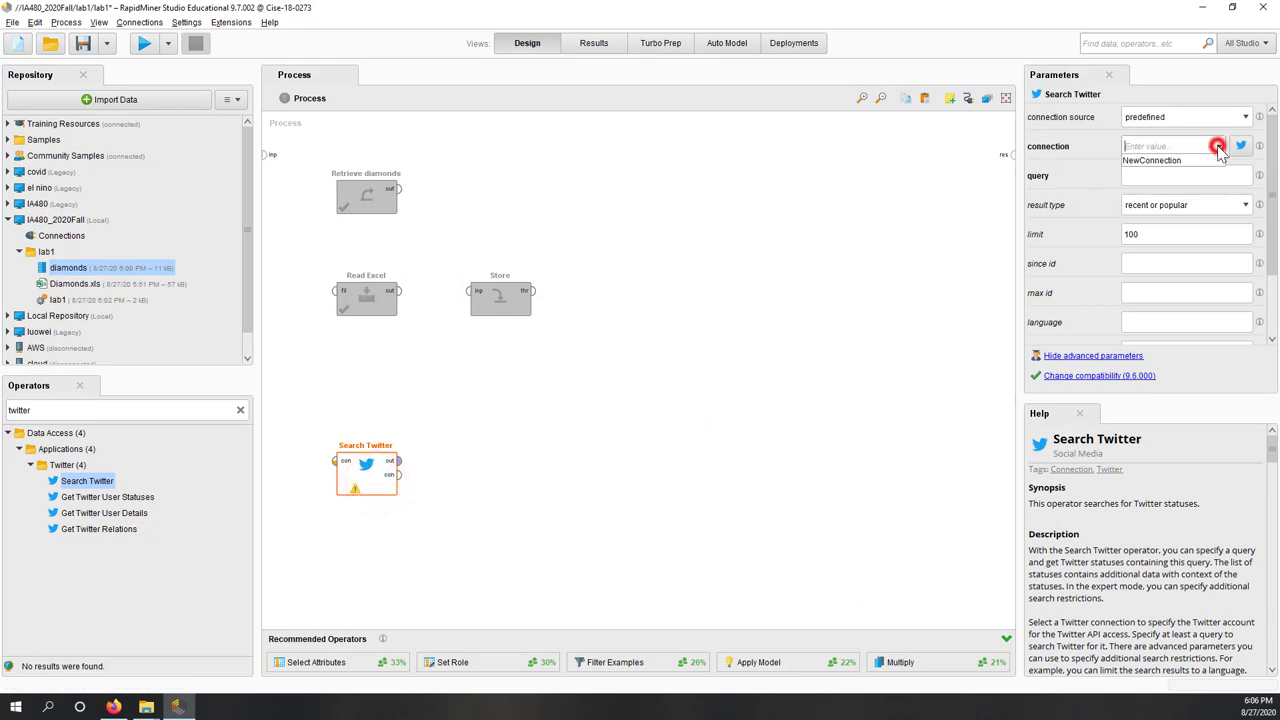
left_click(1186, 161)
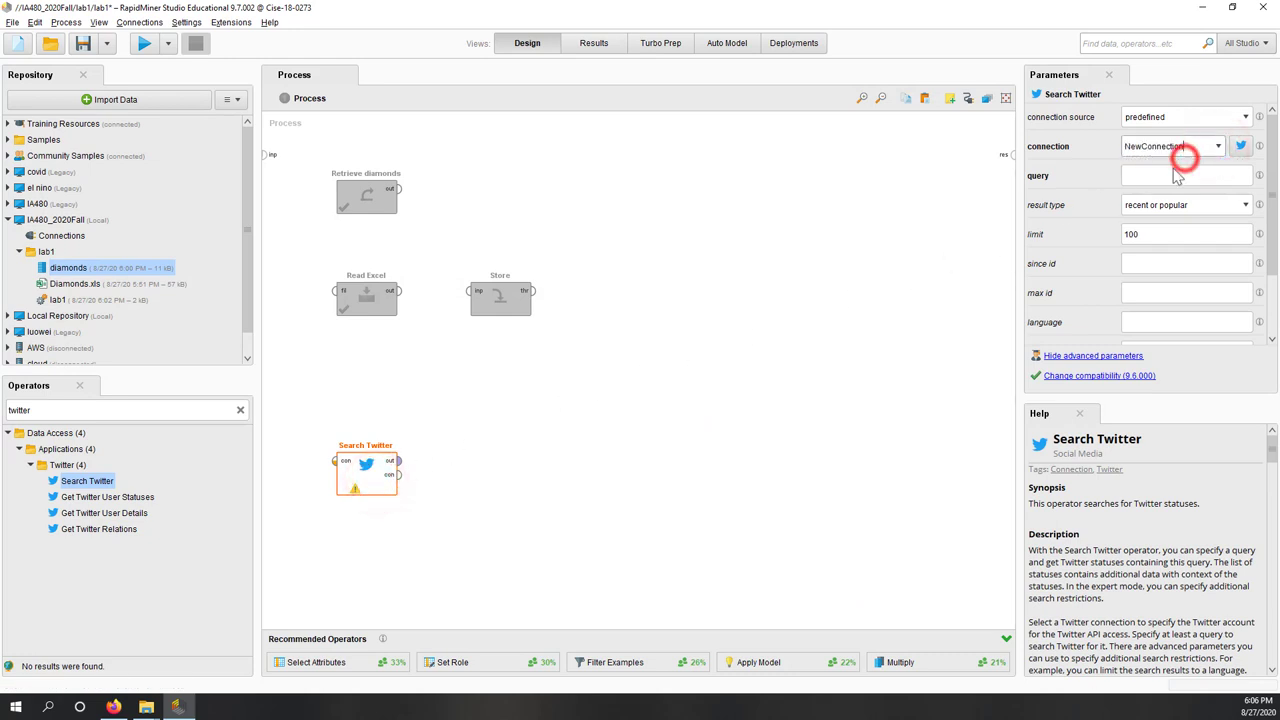
Set the Search Twitter query to jmu and the result type to popular, widening the parameters area for readability
left_click(1159, 178)
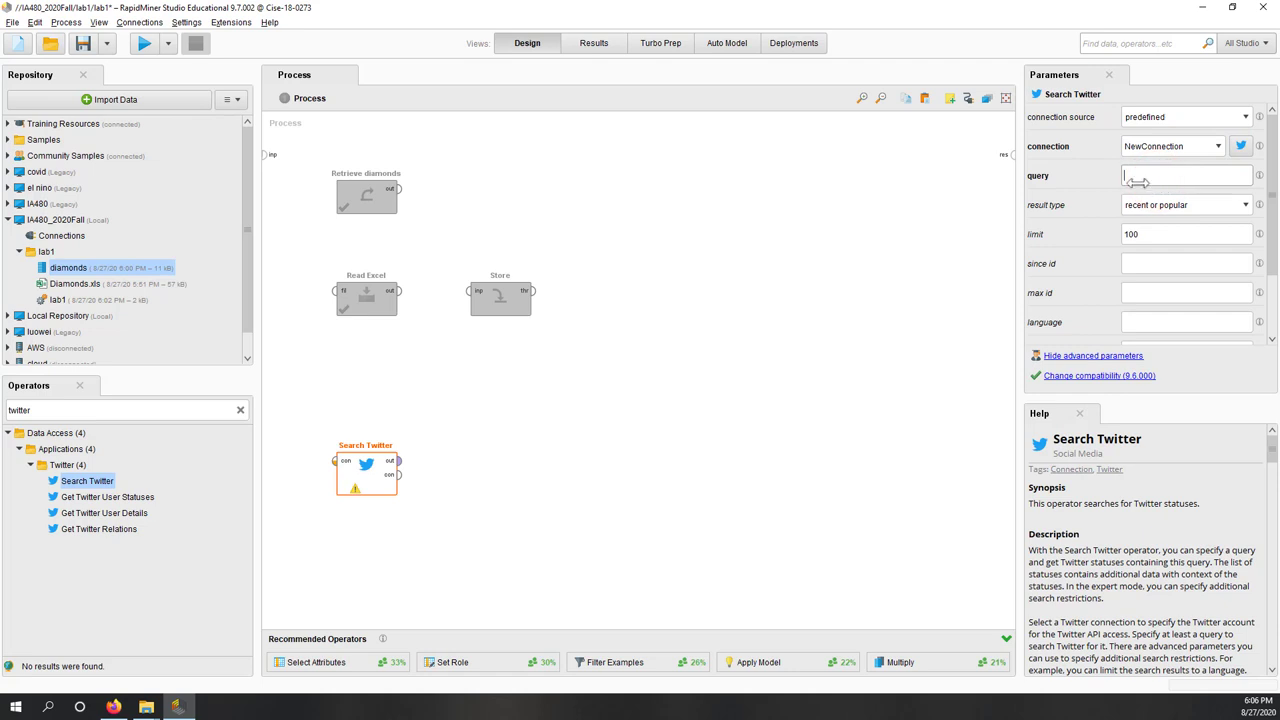
left_click_drag(1020, 202, 846, 246)
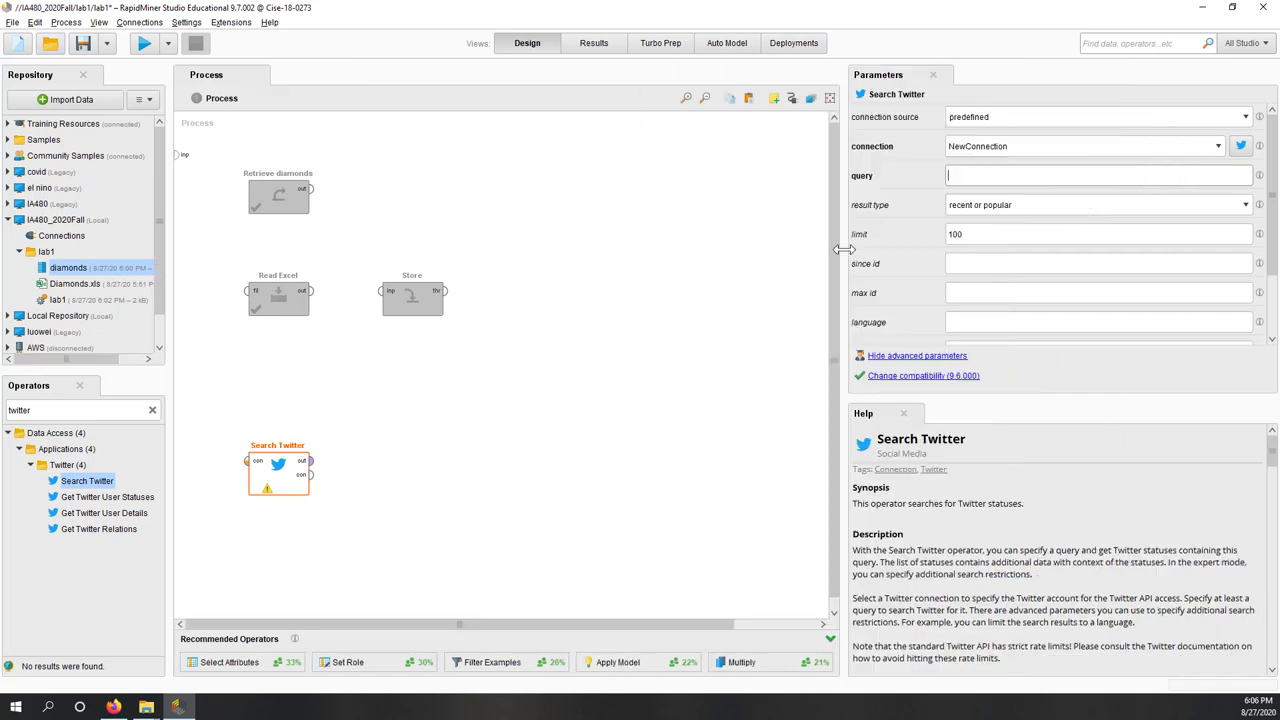
left_click(1016, 208)
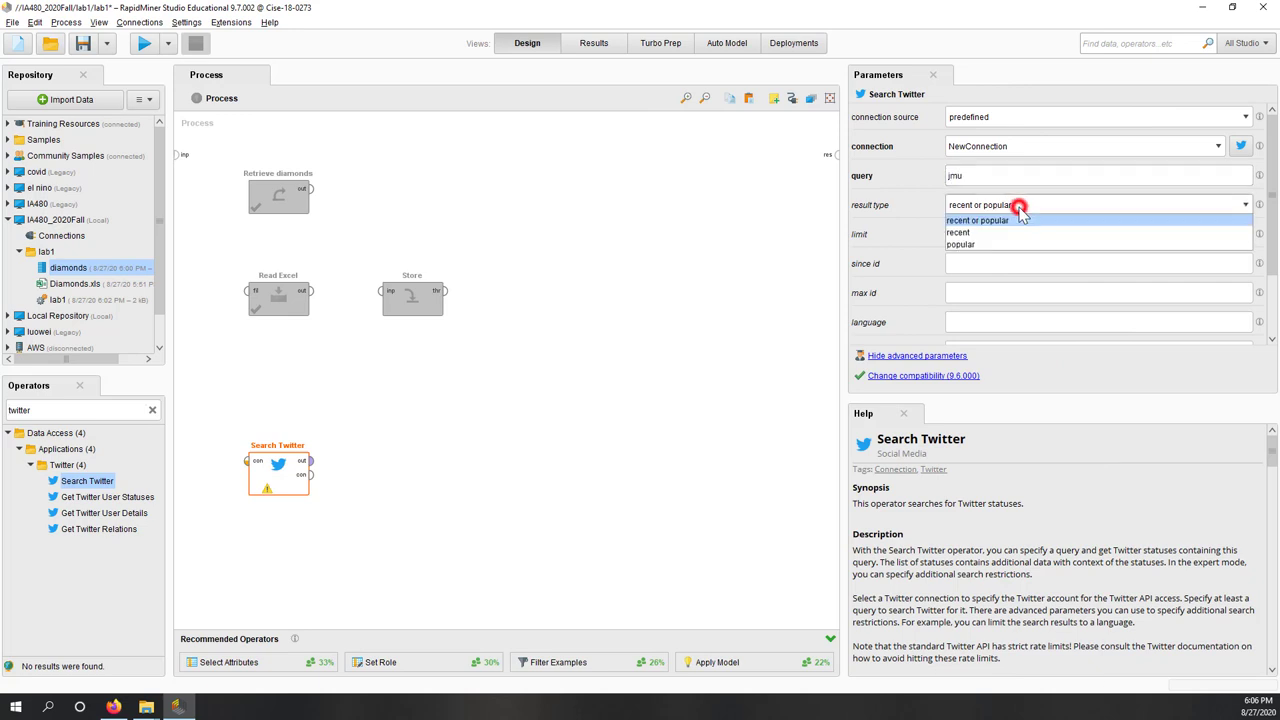
left_click(958, 244)
Examine the Search Twitter limit, since id, max id, language and locale parameters and the warning on the operator
left_click(1018, 240)
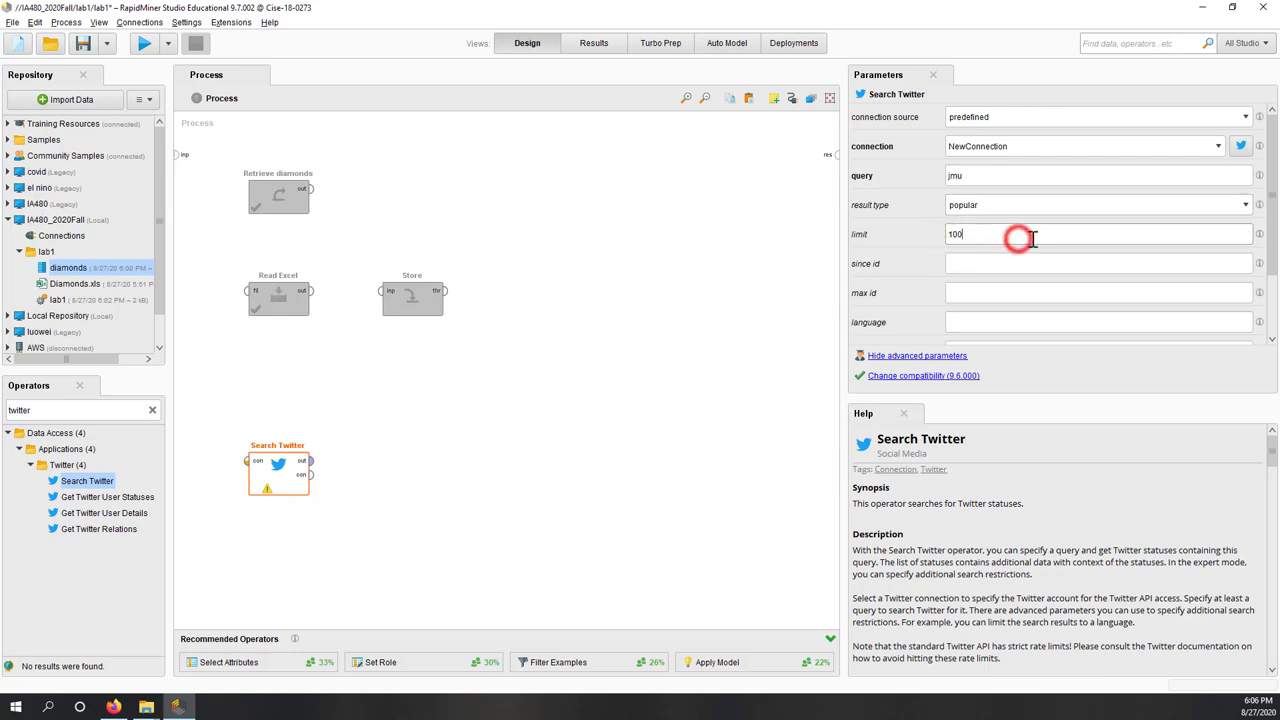
mouse_move(1261, 242)
left_click(1071, 261)
left_click(1002, 293)
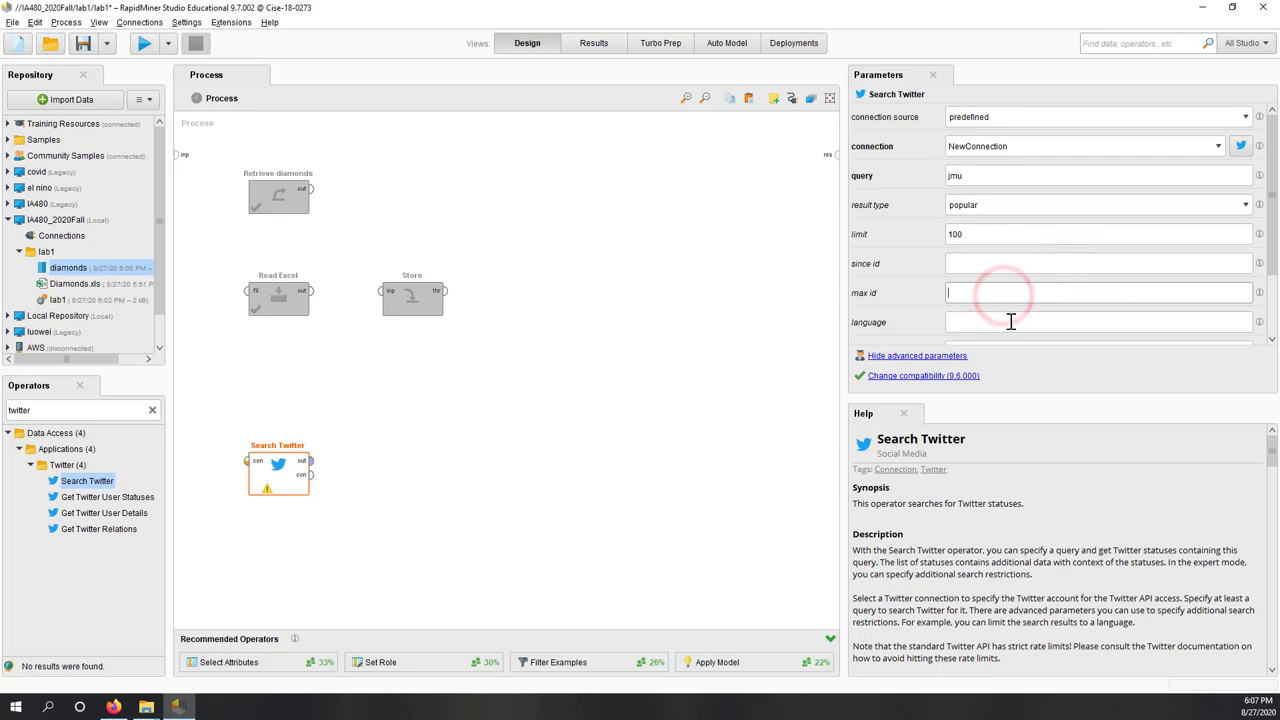
mouse_move(1262, 270)
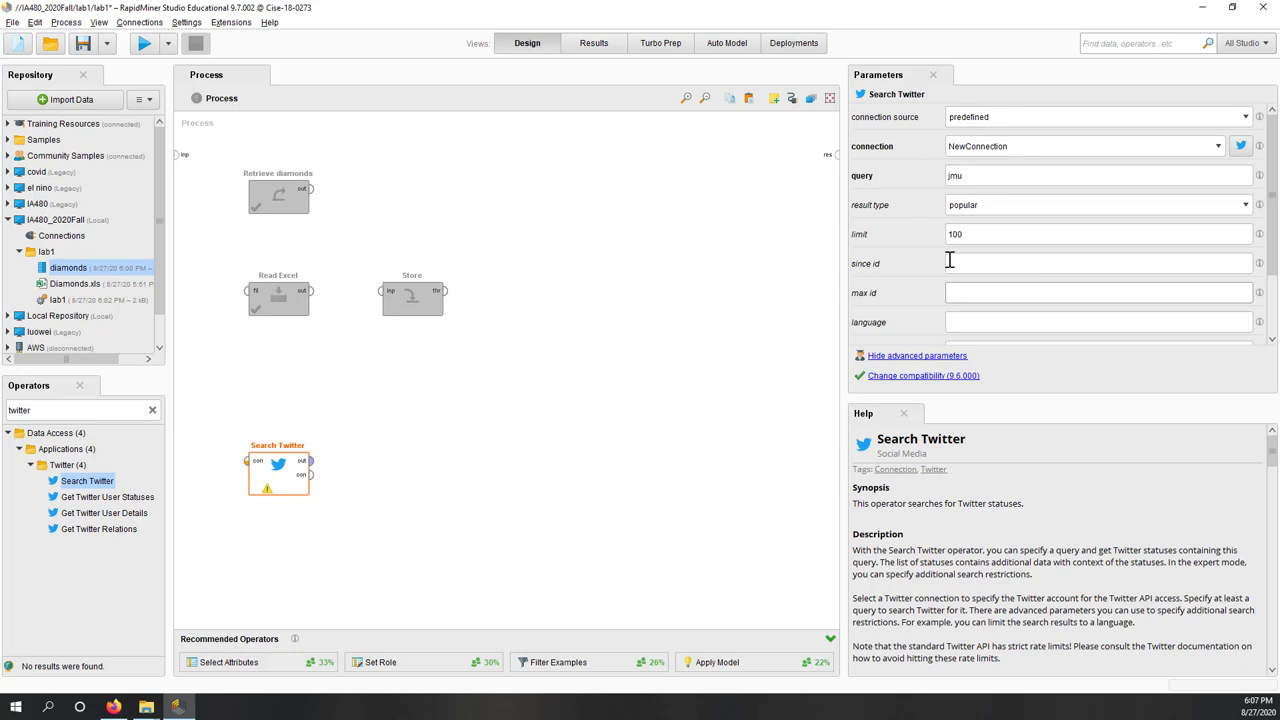
scroll(950, 260, "down", 1)
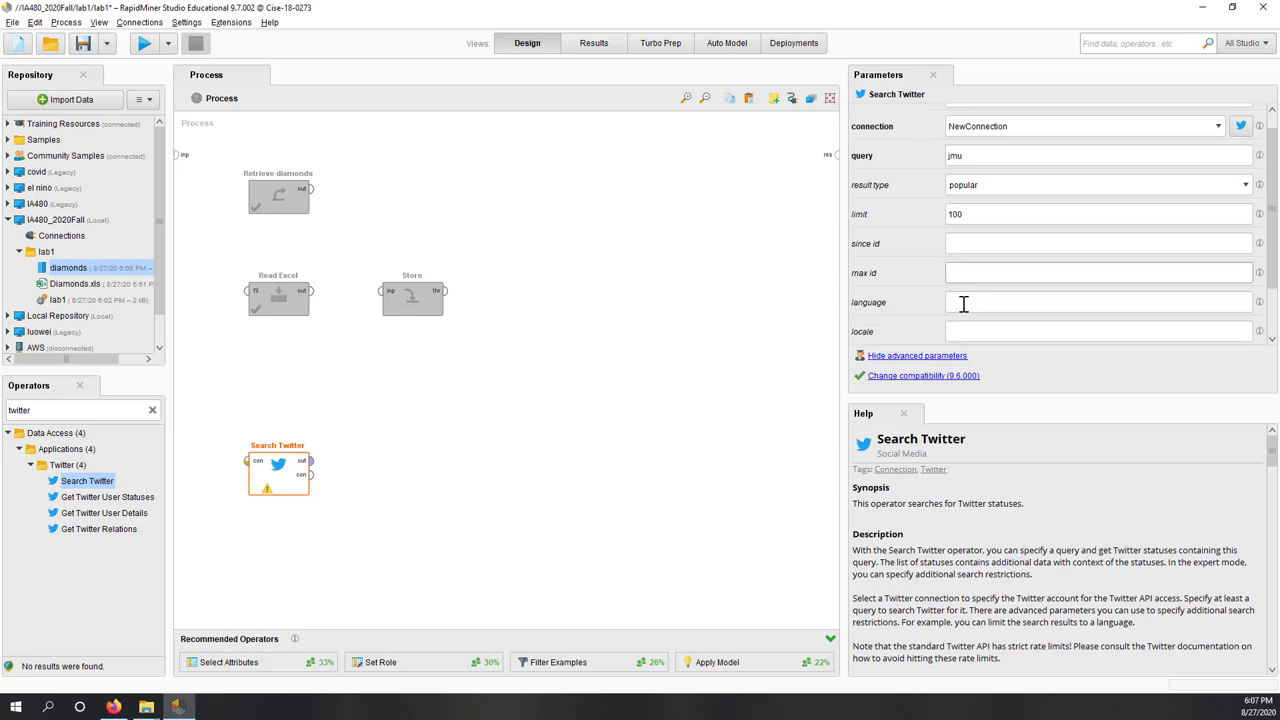
left_click(963, 303)
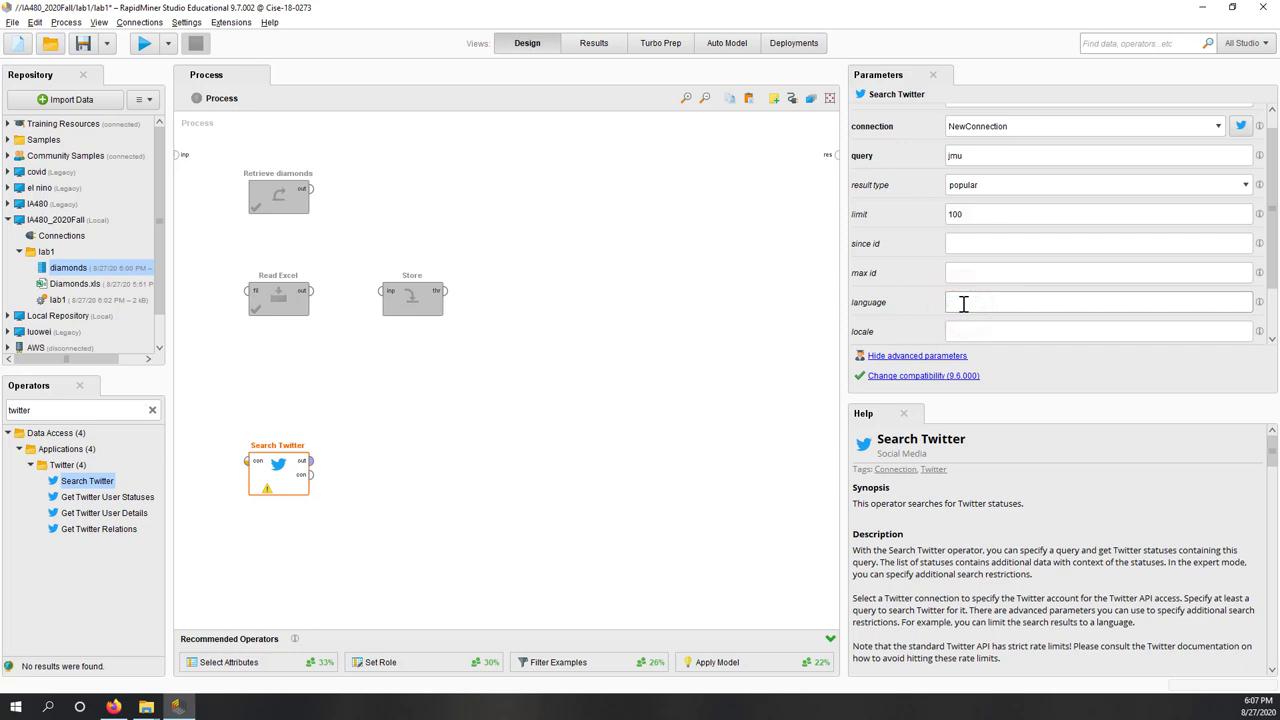
left_click(970, 335)
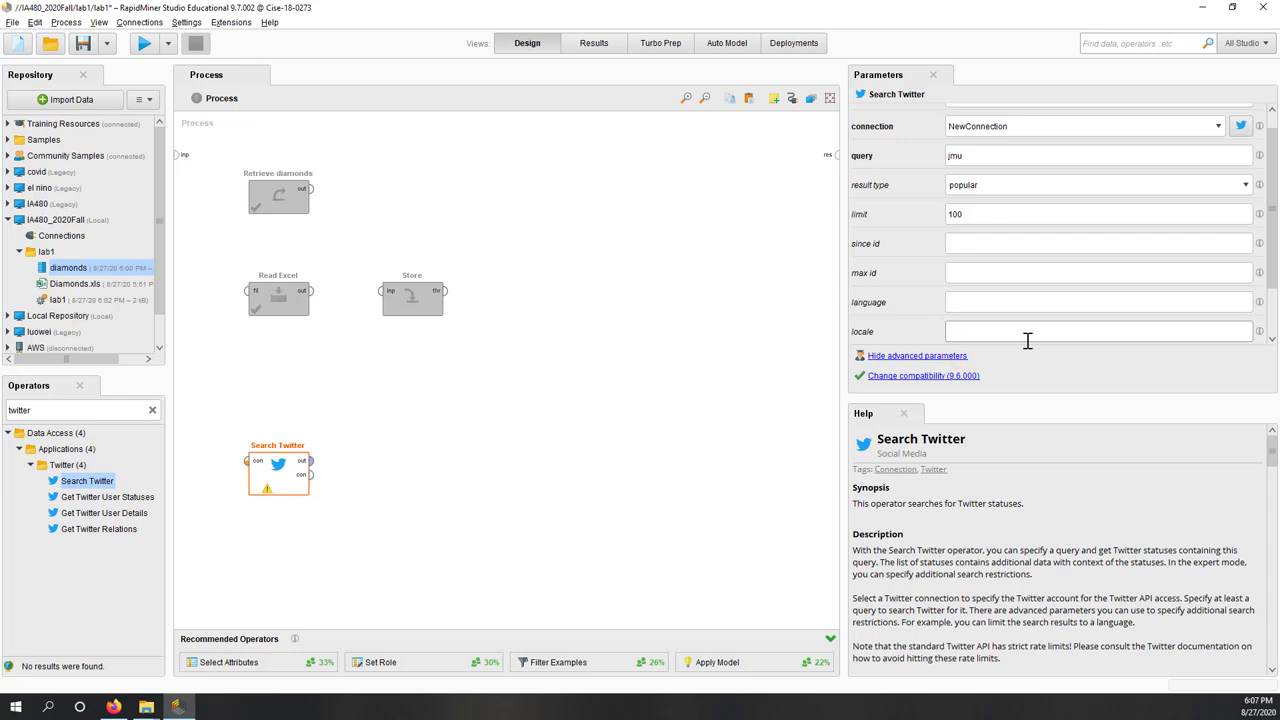
scroll(1026, 340, "up", 1)
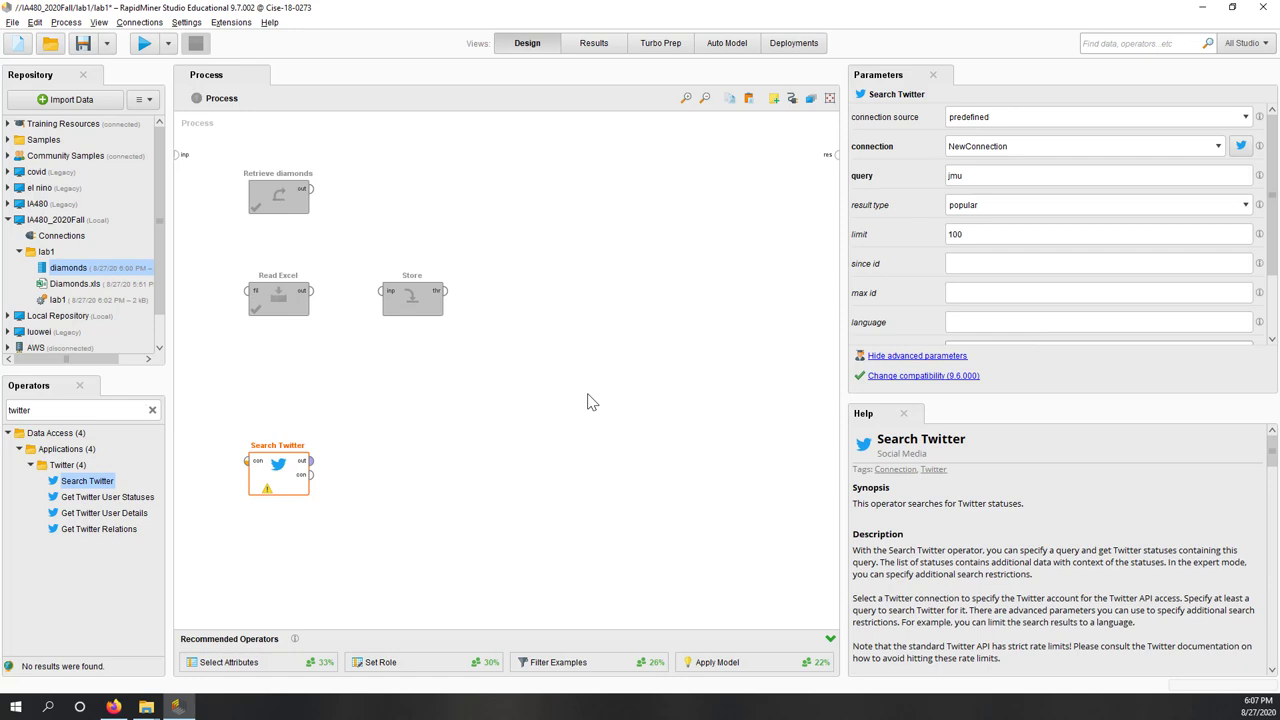
left_click(266, 494)
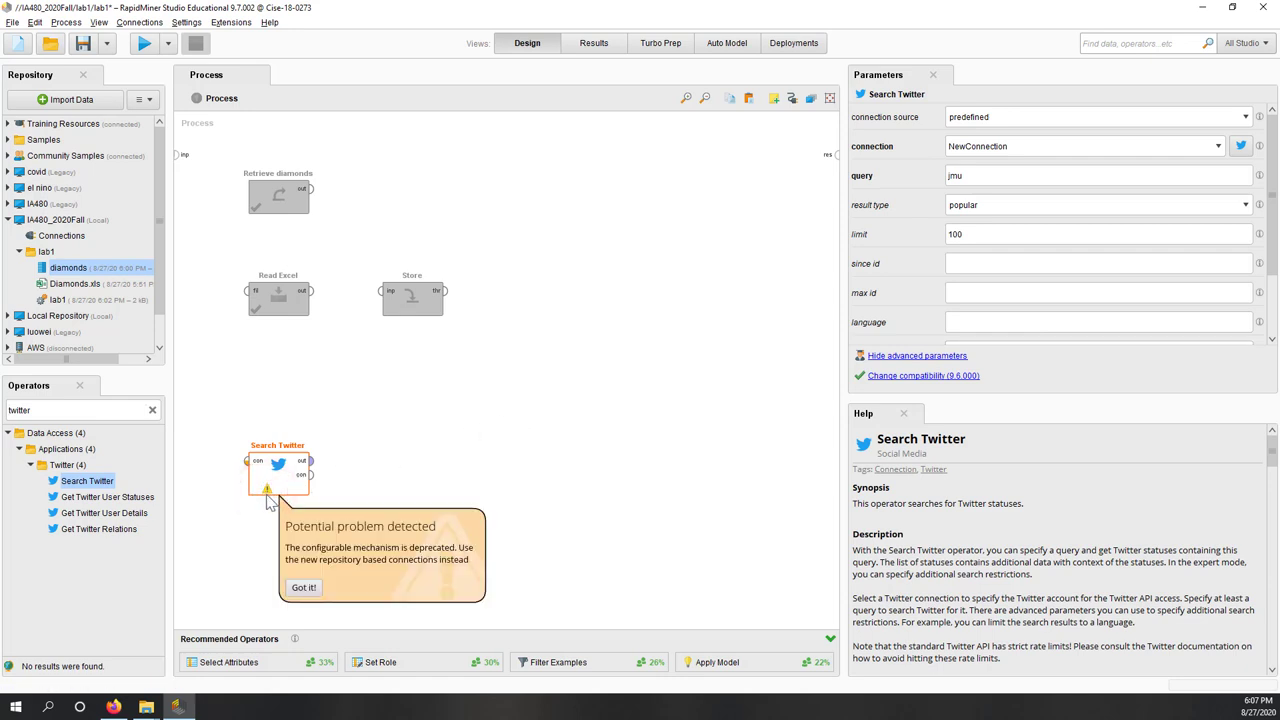
left_click(304, 587)
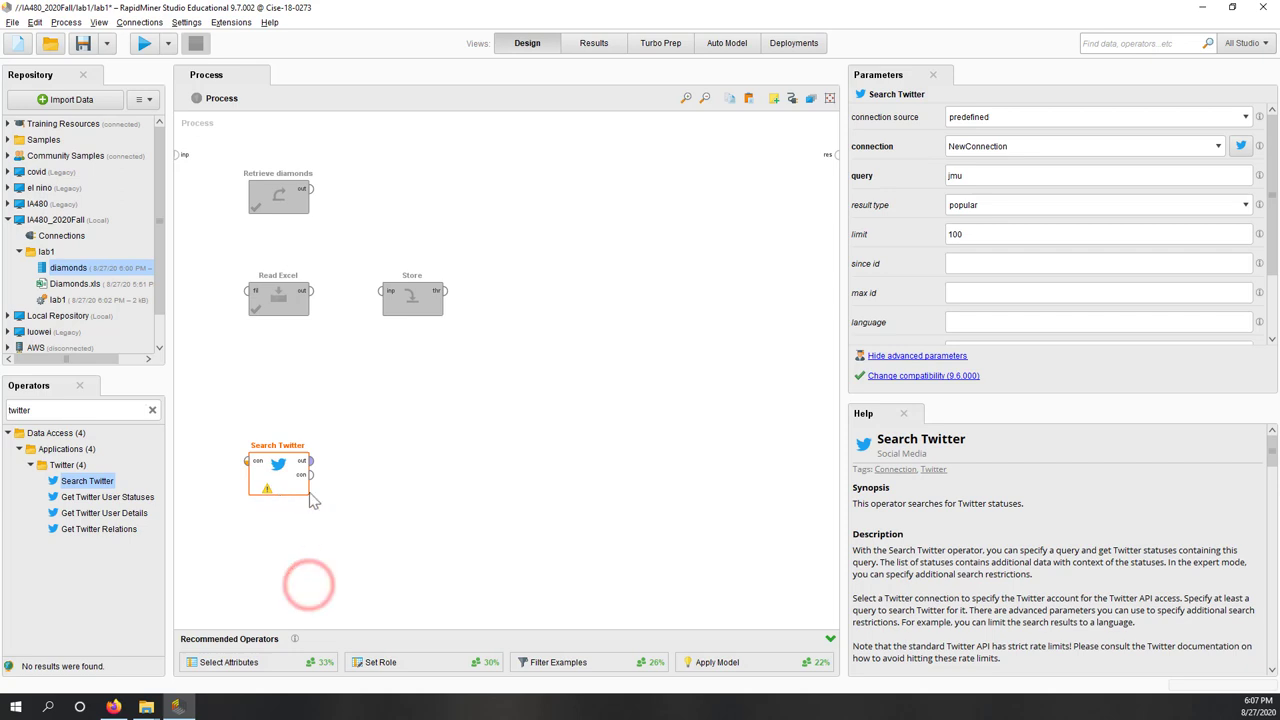
Connect the Search Twitter out port to the process result port and run the process
left_click(311, 462)
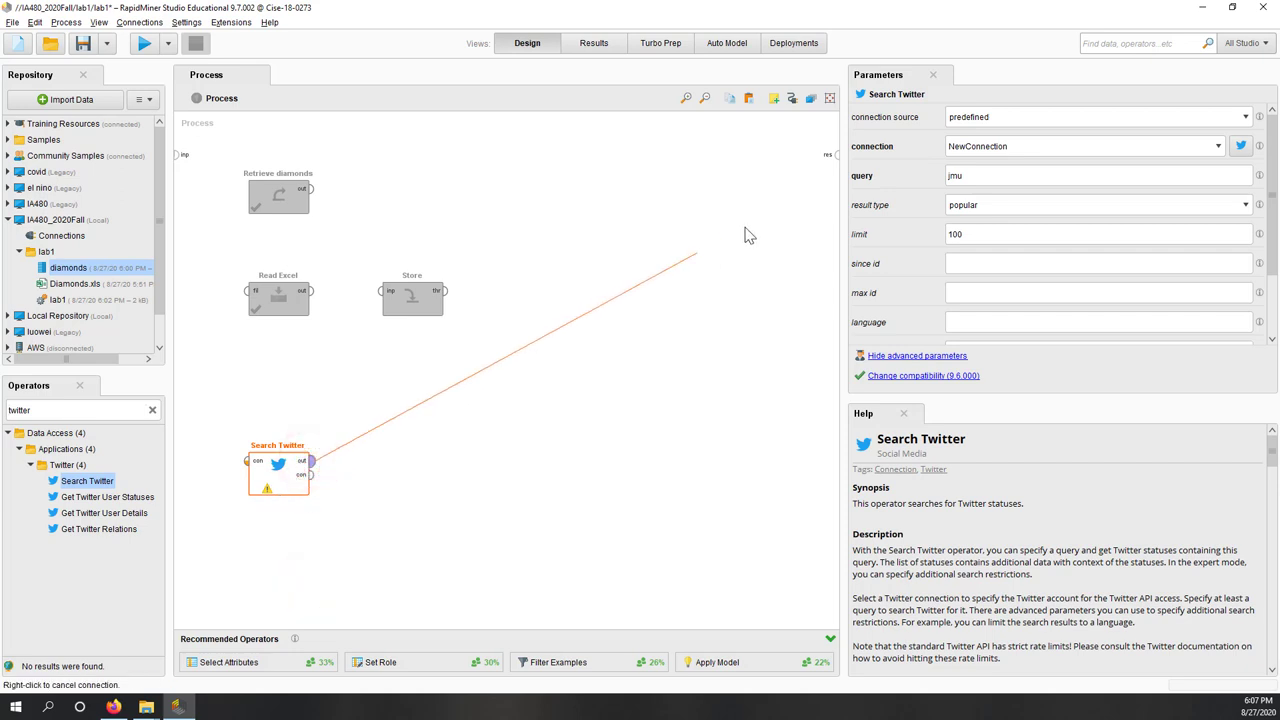
left_click(835, 154)
left_click(680, 441)
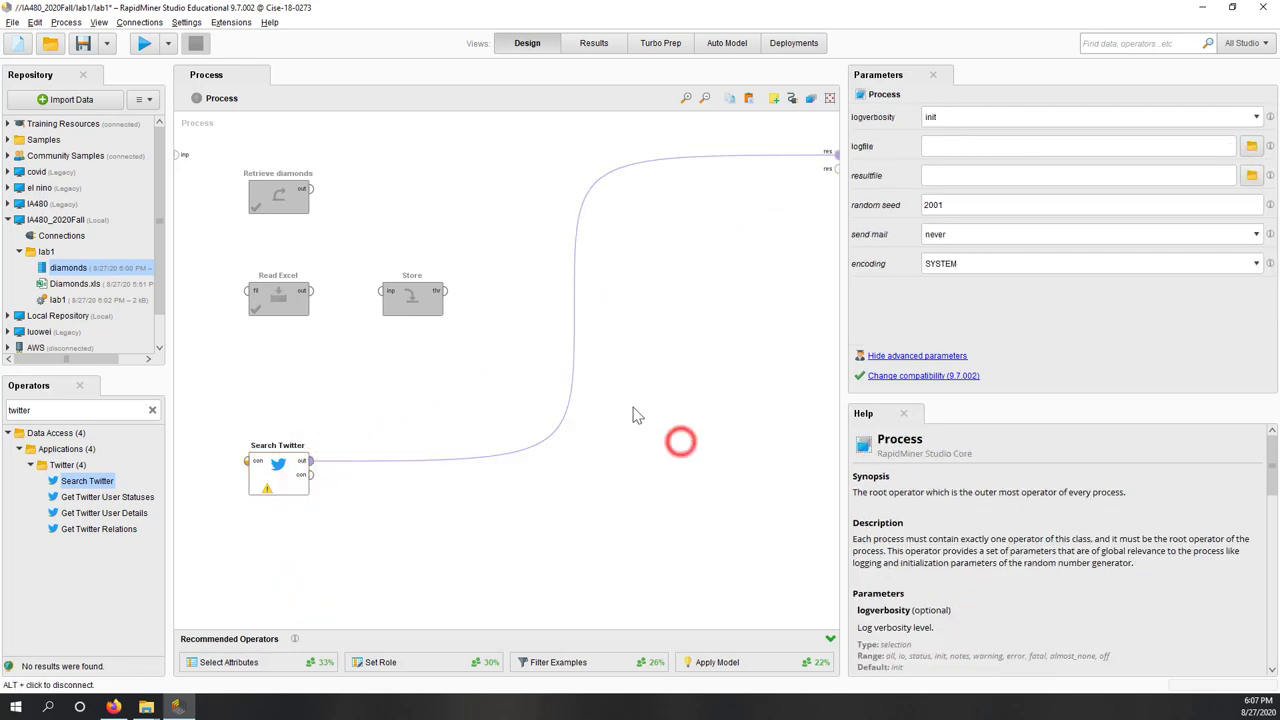
left_click(142, 48)
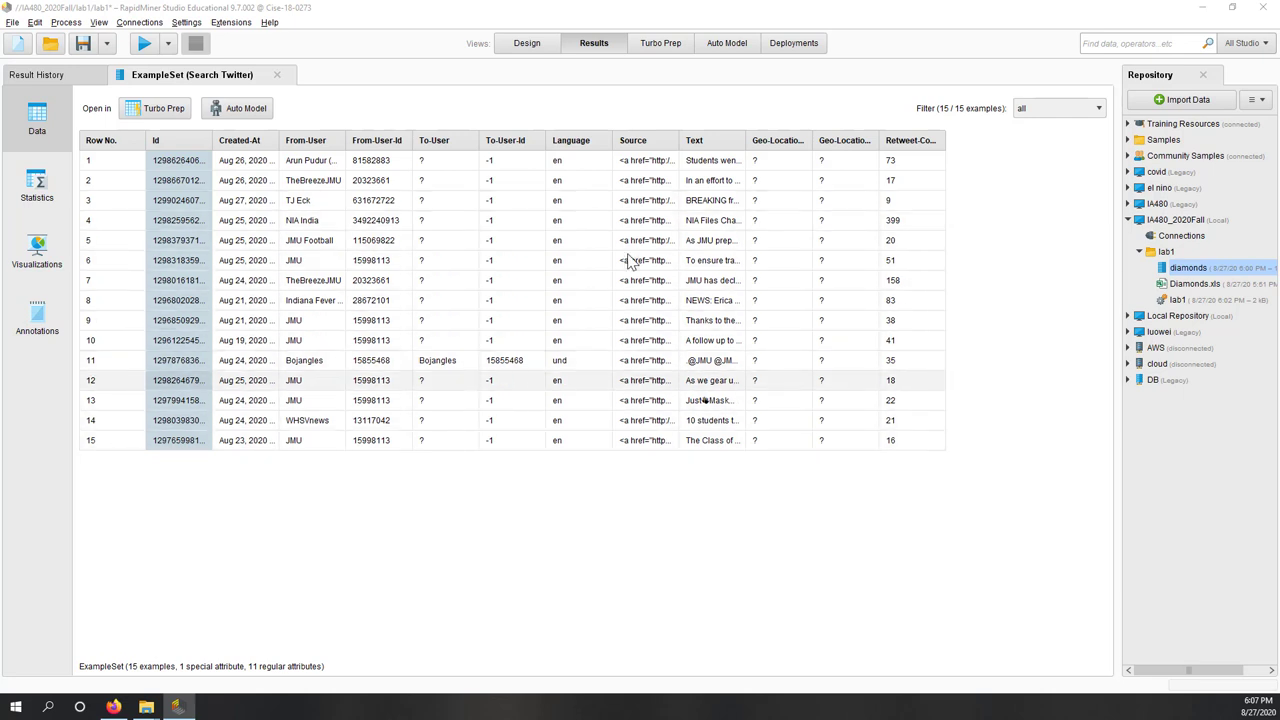
Return to the process design, search the operators for save and insert a Store operator between Search Twitter and the result port
left_click(530, 43)
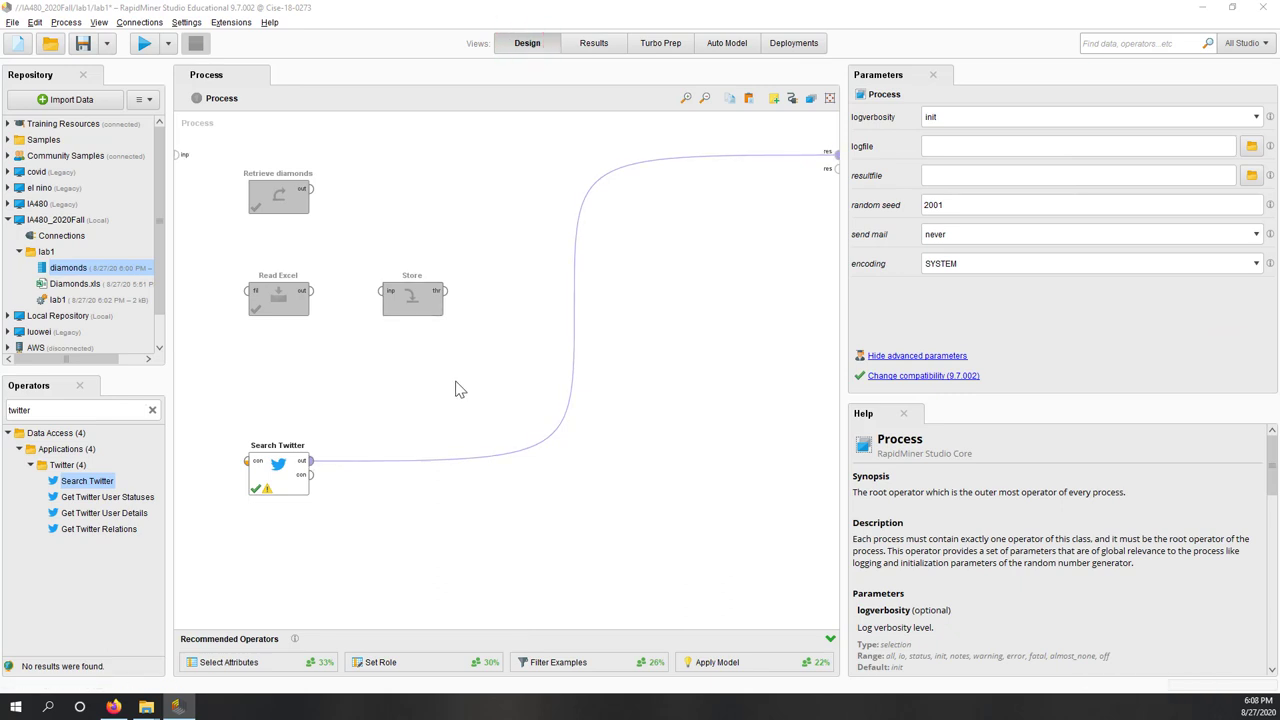
left_click_drag(443, 389, 69, 410)
double_click(69, 410)
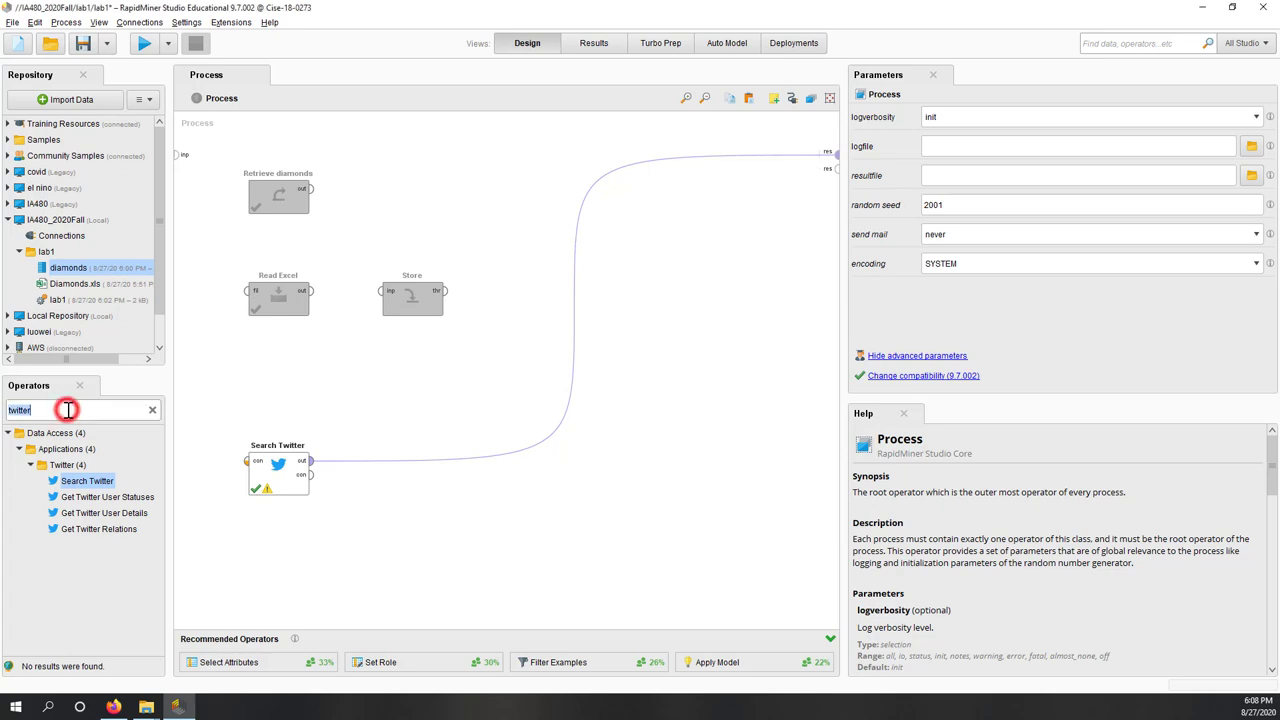
type("save")
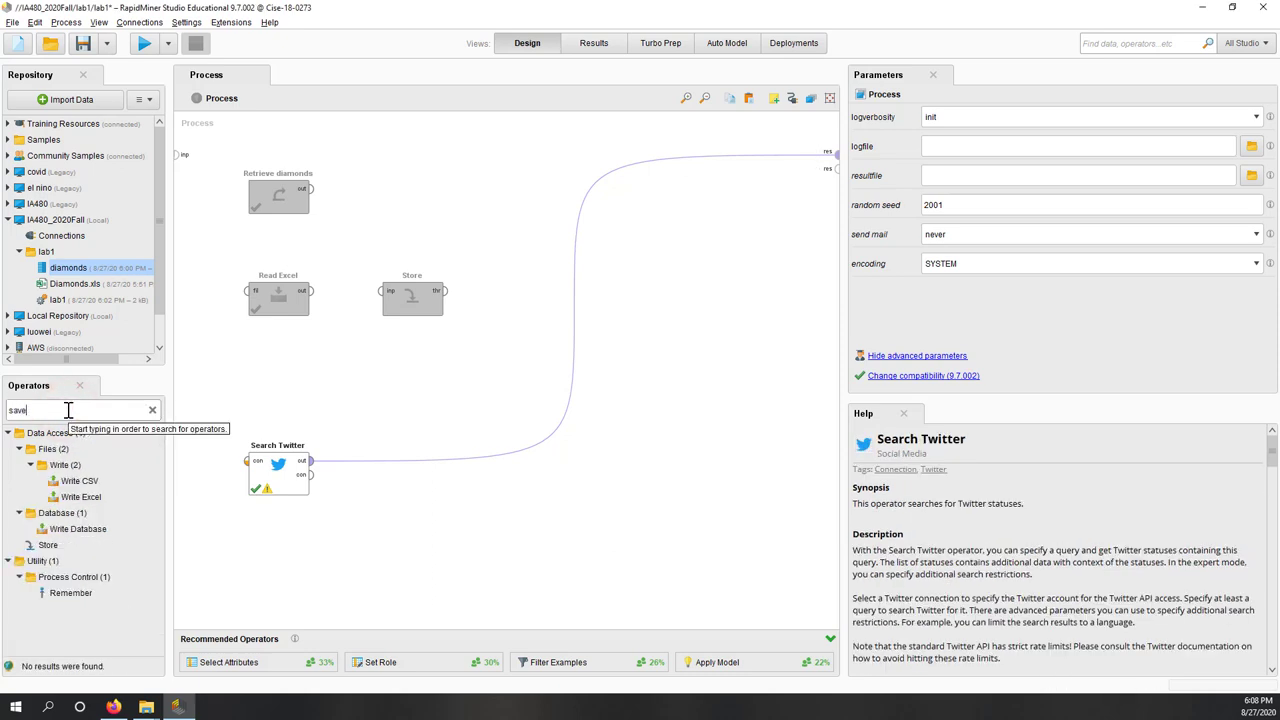
left_click_drag(48, 545, 436, 472)
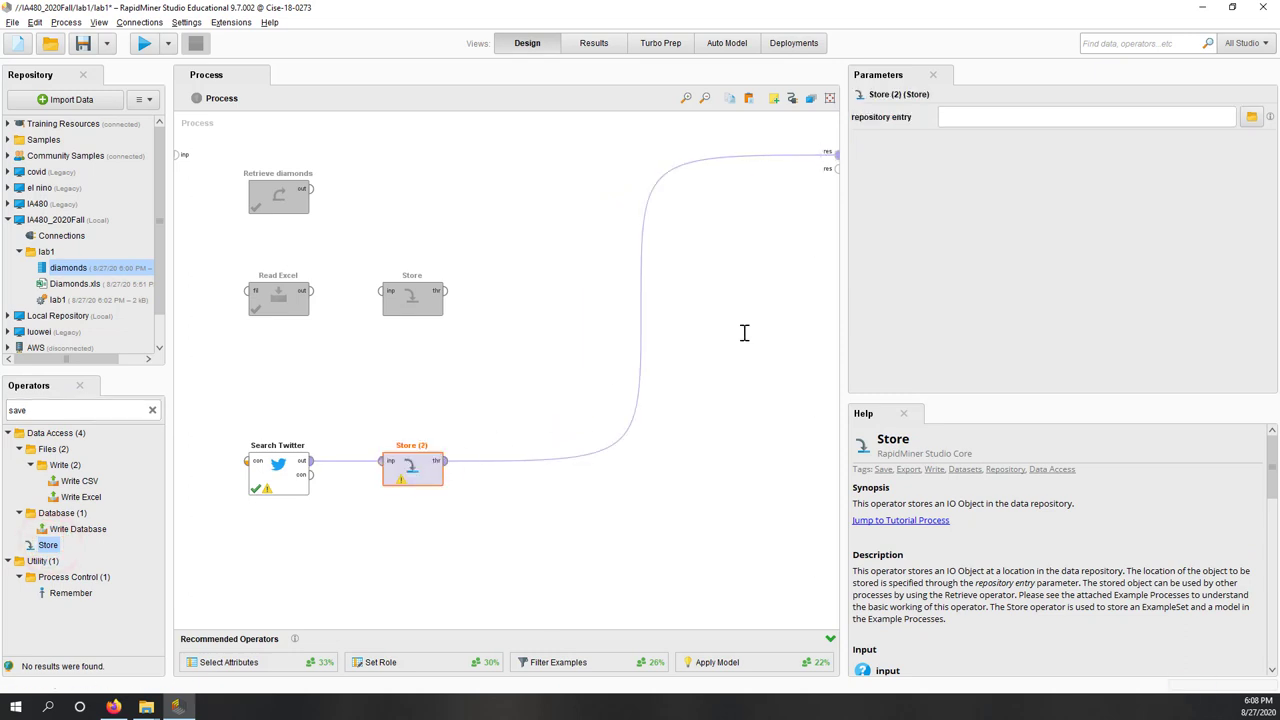
Set the new Store operator's repository entry to tweets in the lab1 folder
left_click(1256, 117)
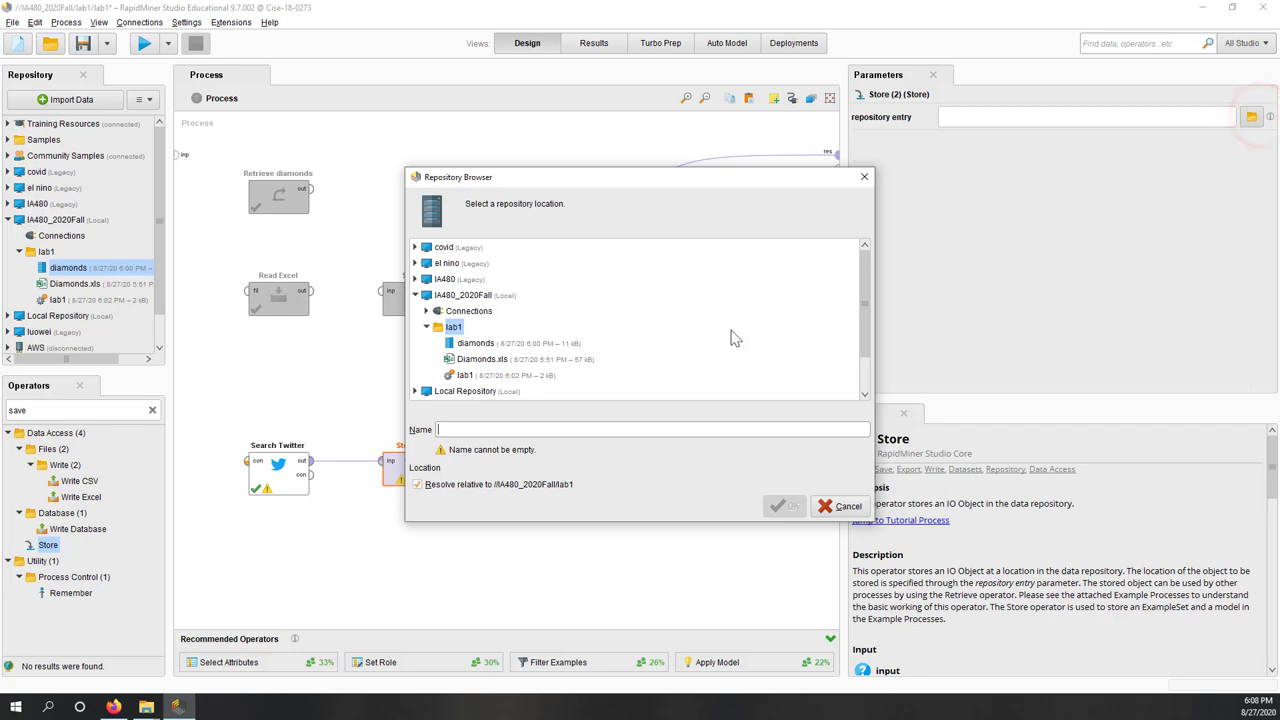
left_click(482, 430)
type("tweets")
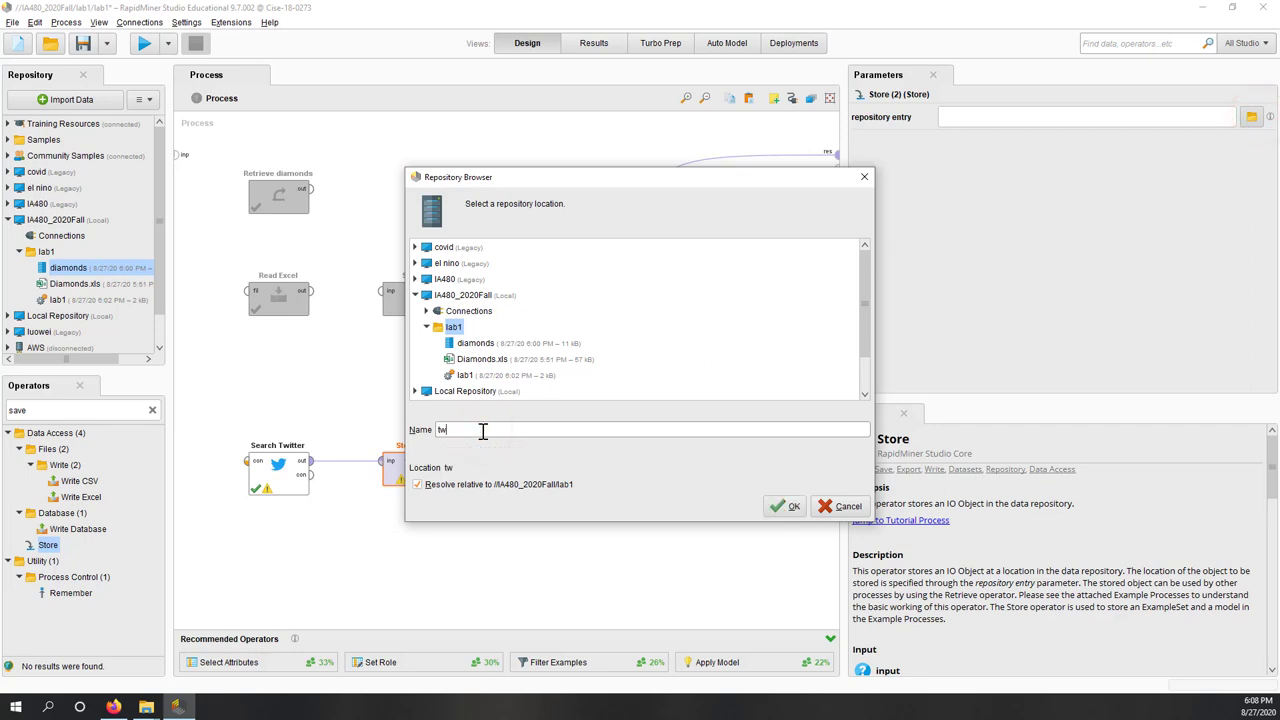
left_click(787, 506)
left_click(584, 554)
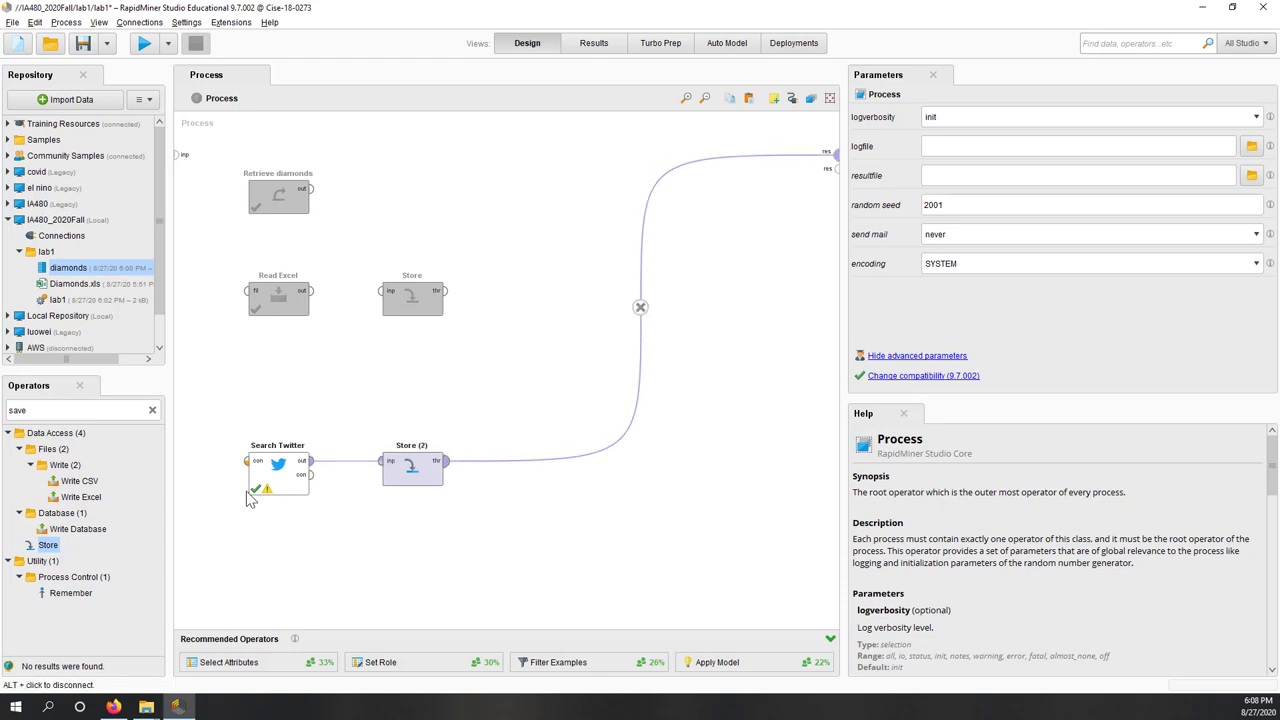
Run the process to store the Twitter results, and check the tweets entry in the lab1 repository folder
left_click(144, 45)
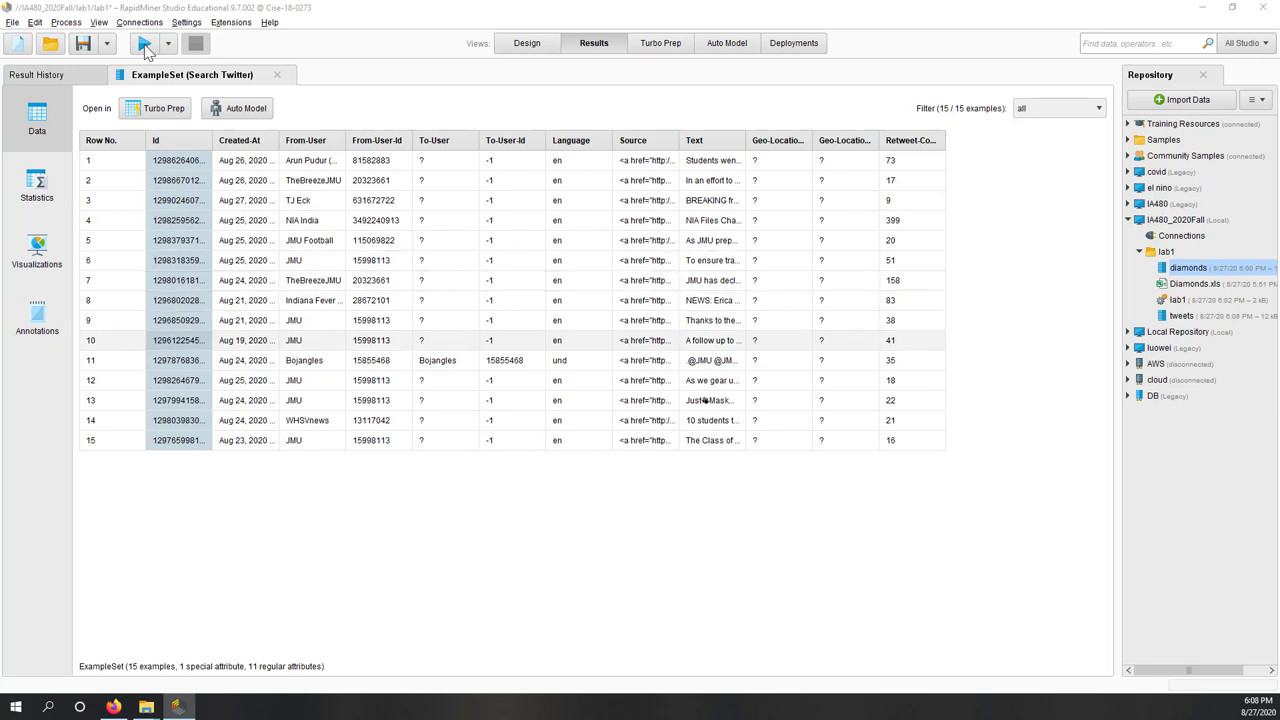
left_click(522, 44)
left_click(478, 535)
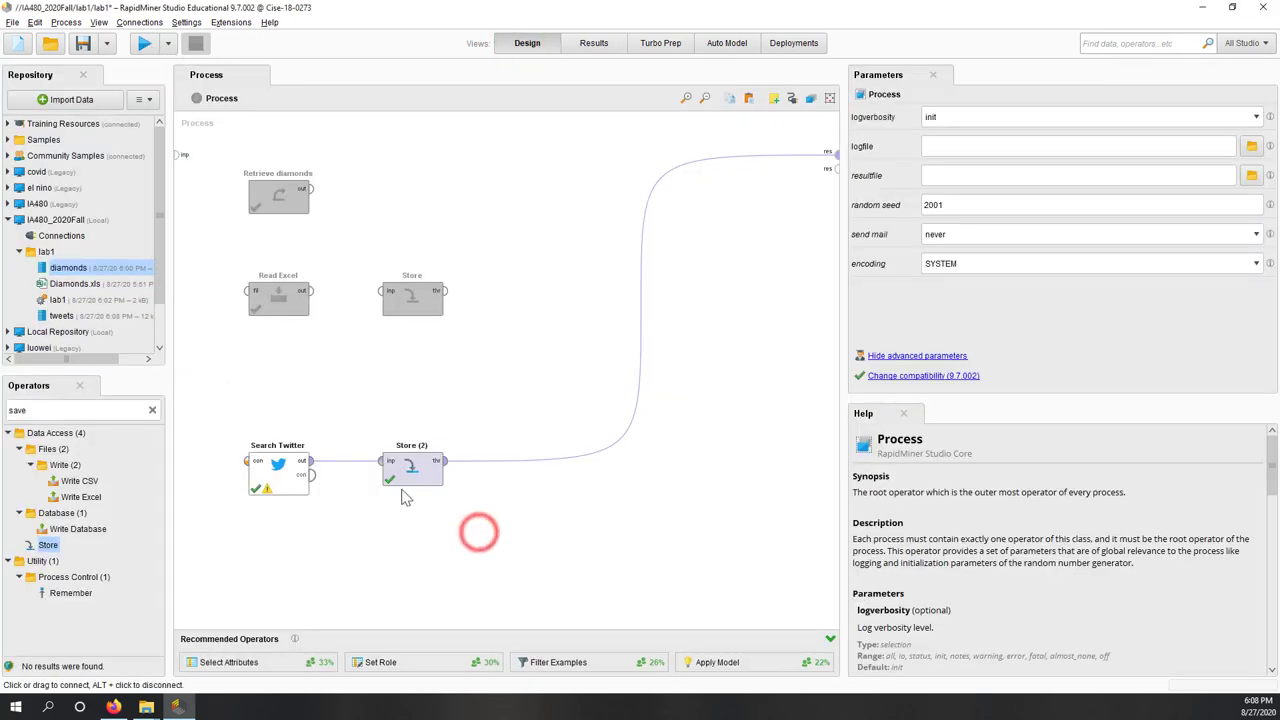
left_click(85, 315)
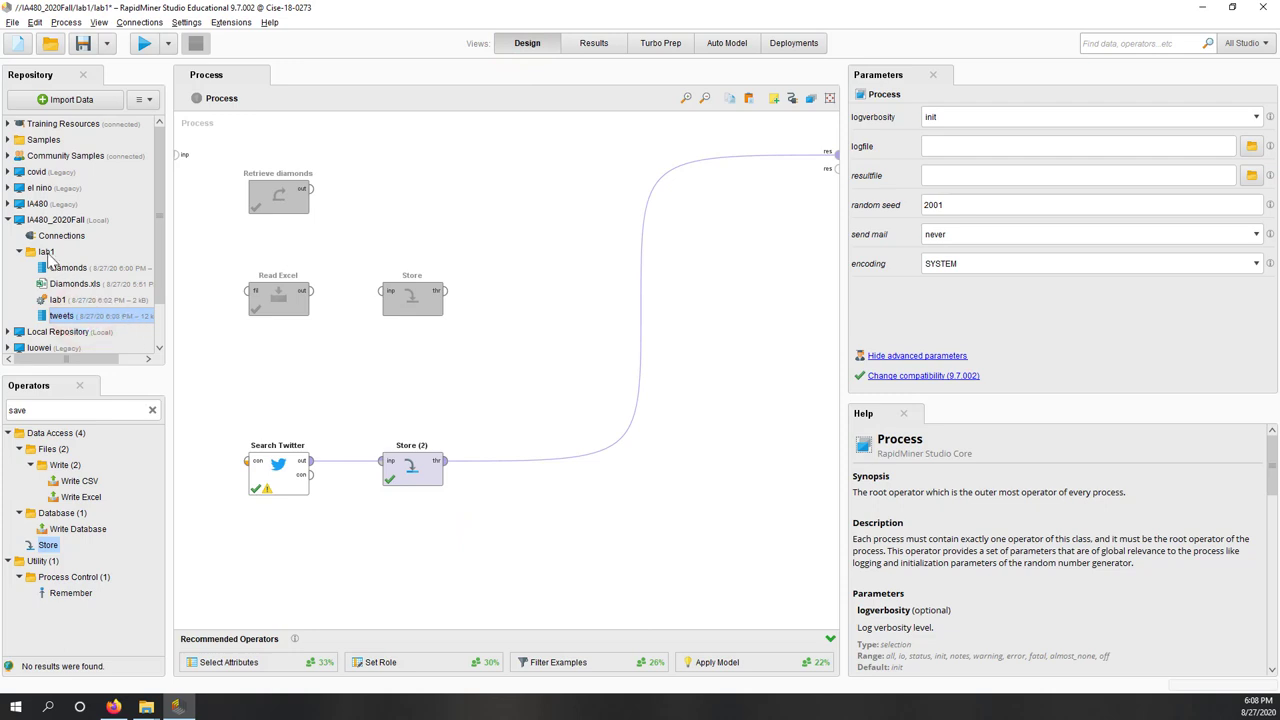
left_click(314, 381)
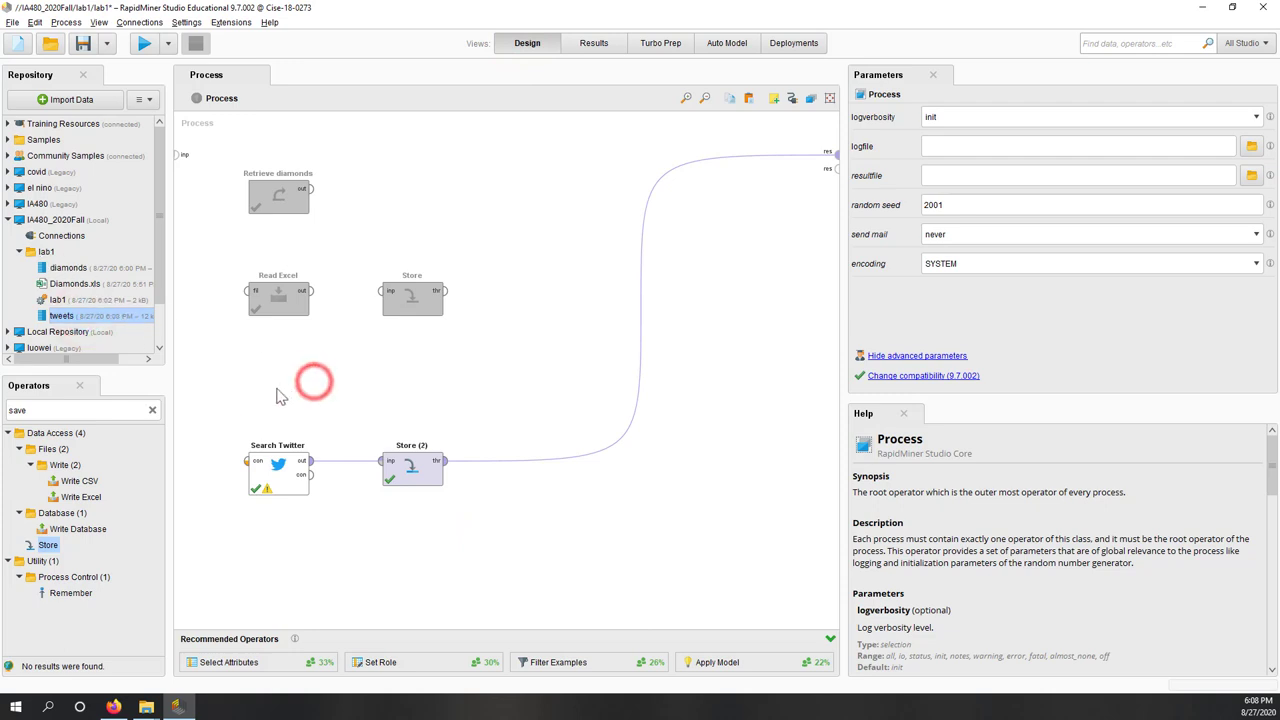
Disable the Search Twitter operator and its connected Store operator together
left_click_drag(214, 400, 503, 552)
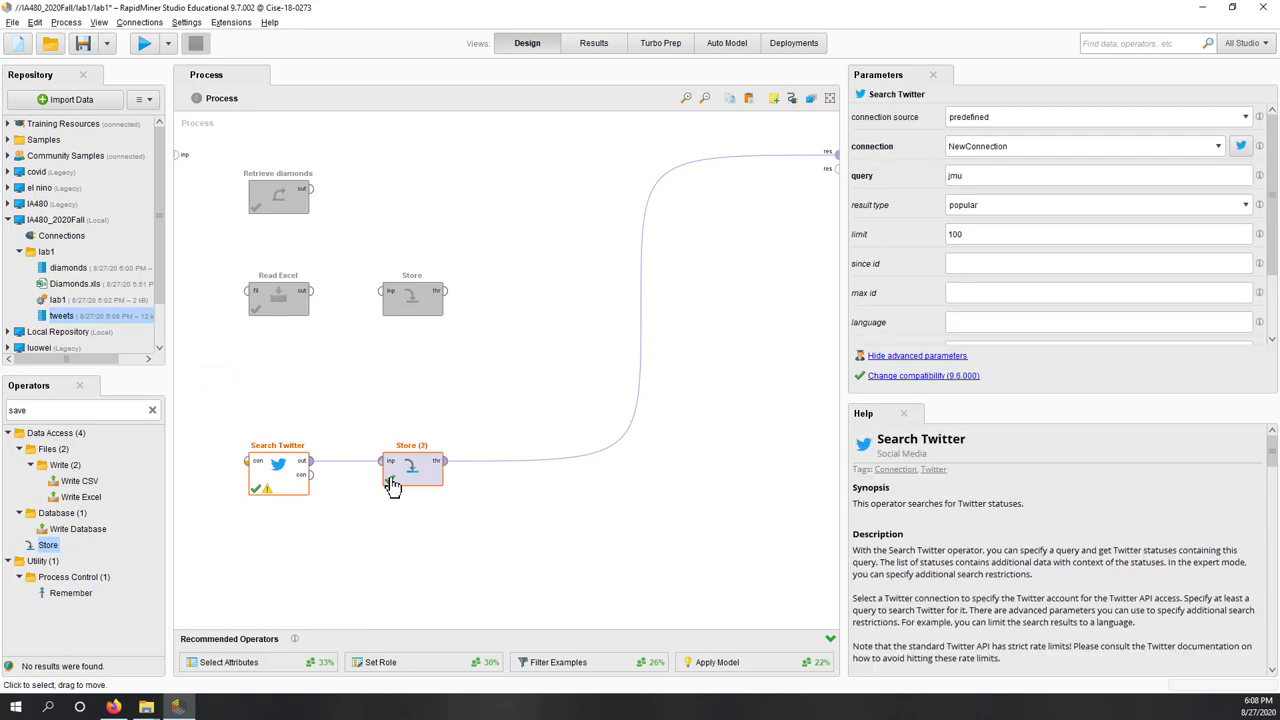
right_click(415, 481)
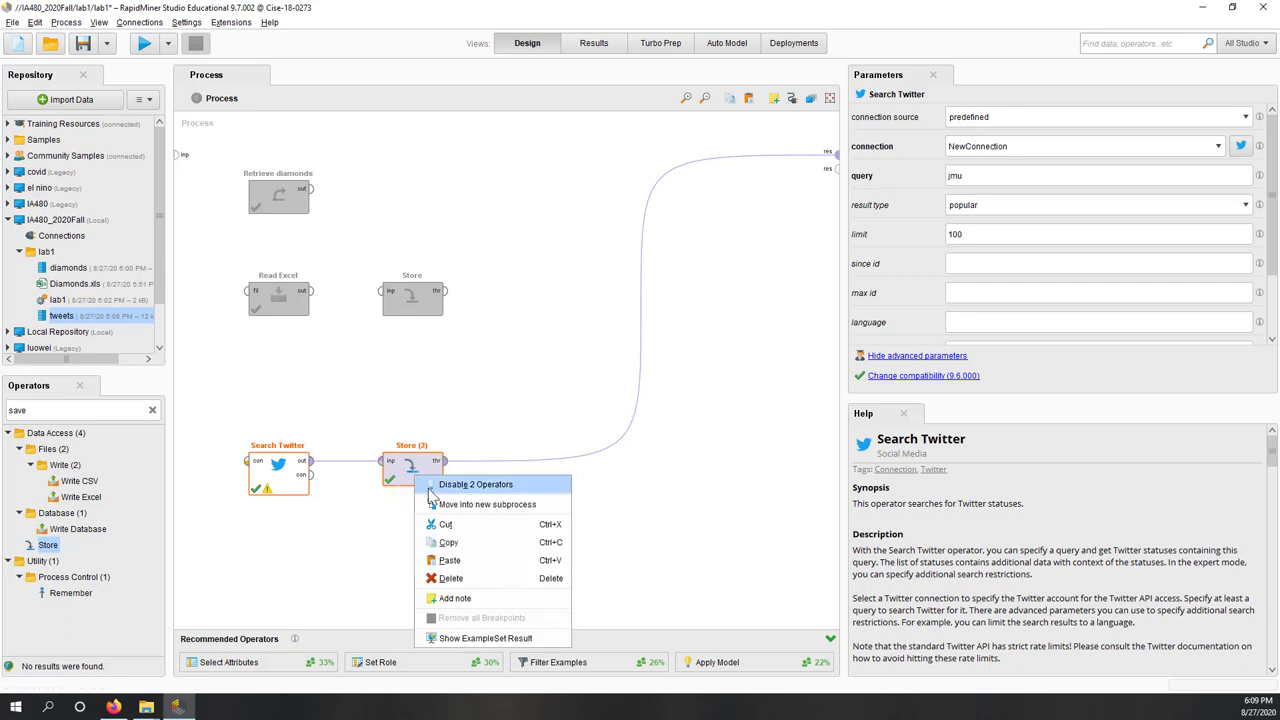
left_click(427, 487)
left_click(473, 414)
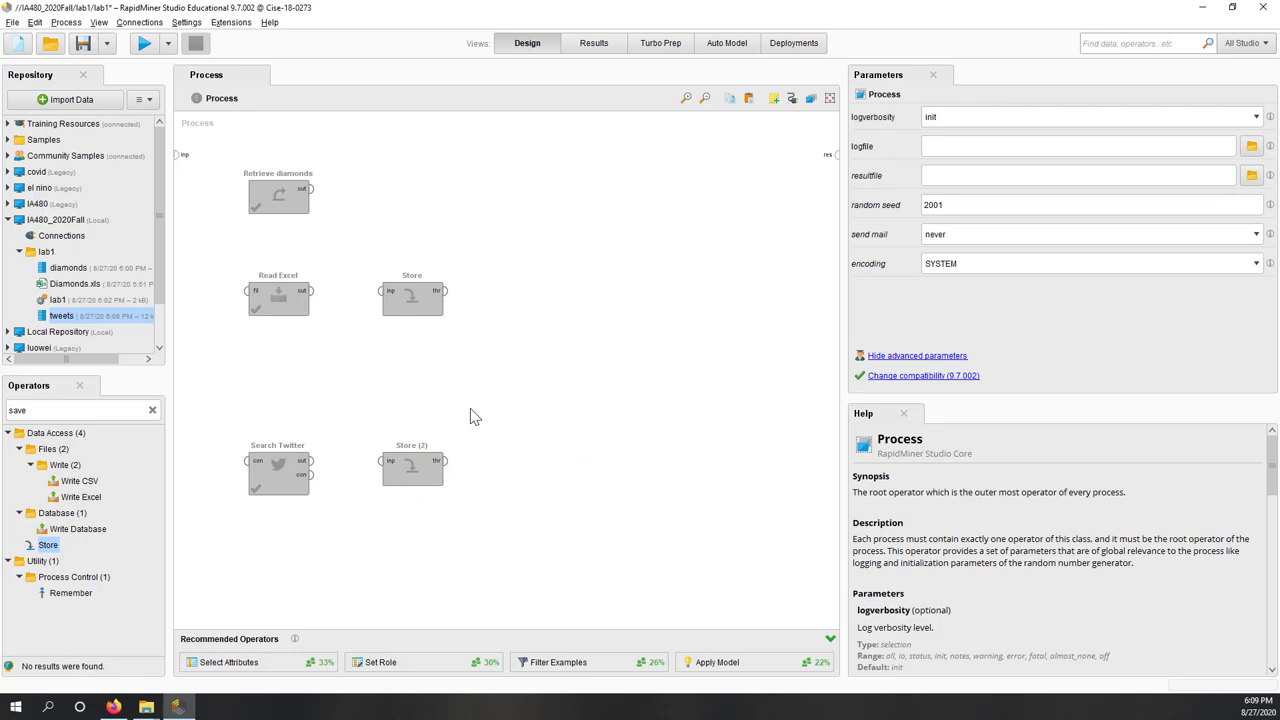
Narrow the parameters area to enlarge the process canvas, and save the lab1 process
left_click_drag(844, 333, 931, 334)
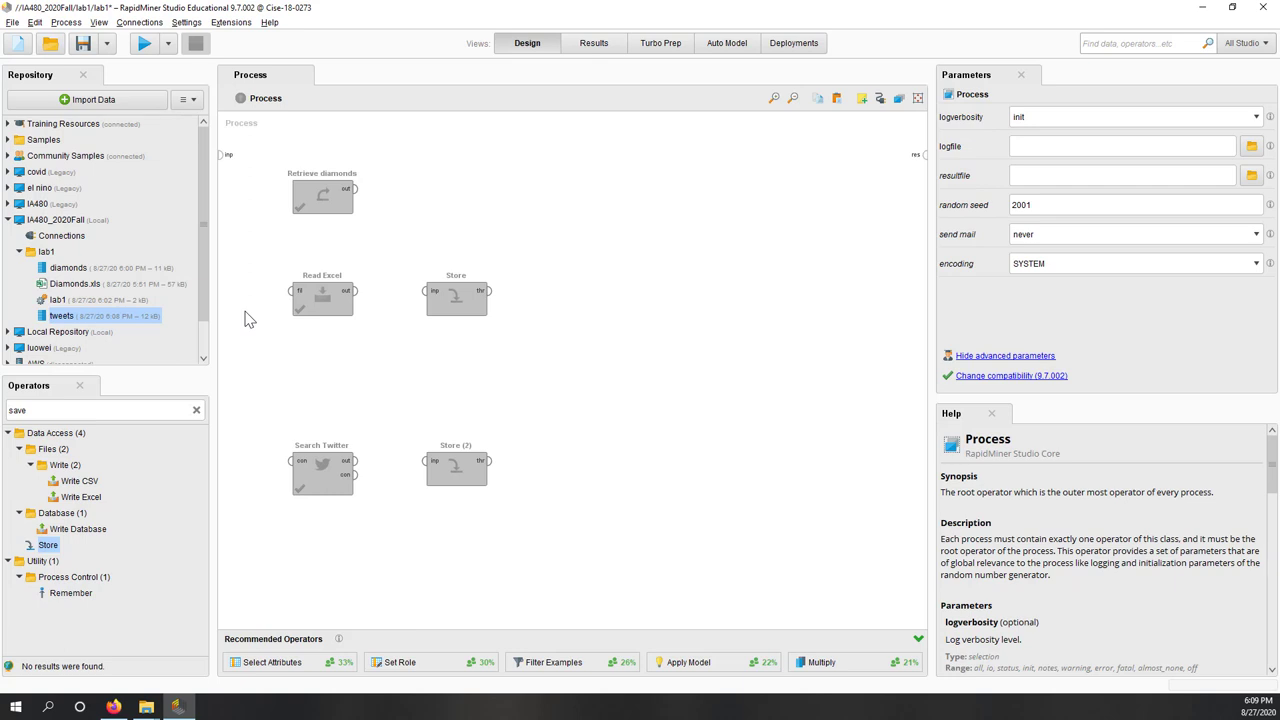
left_click(45, 251)
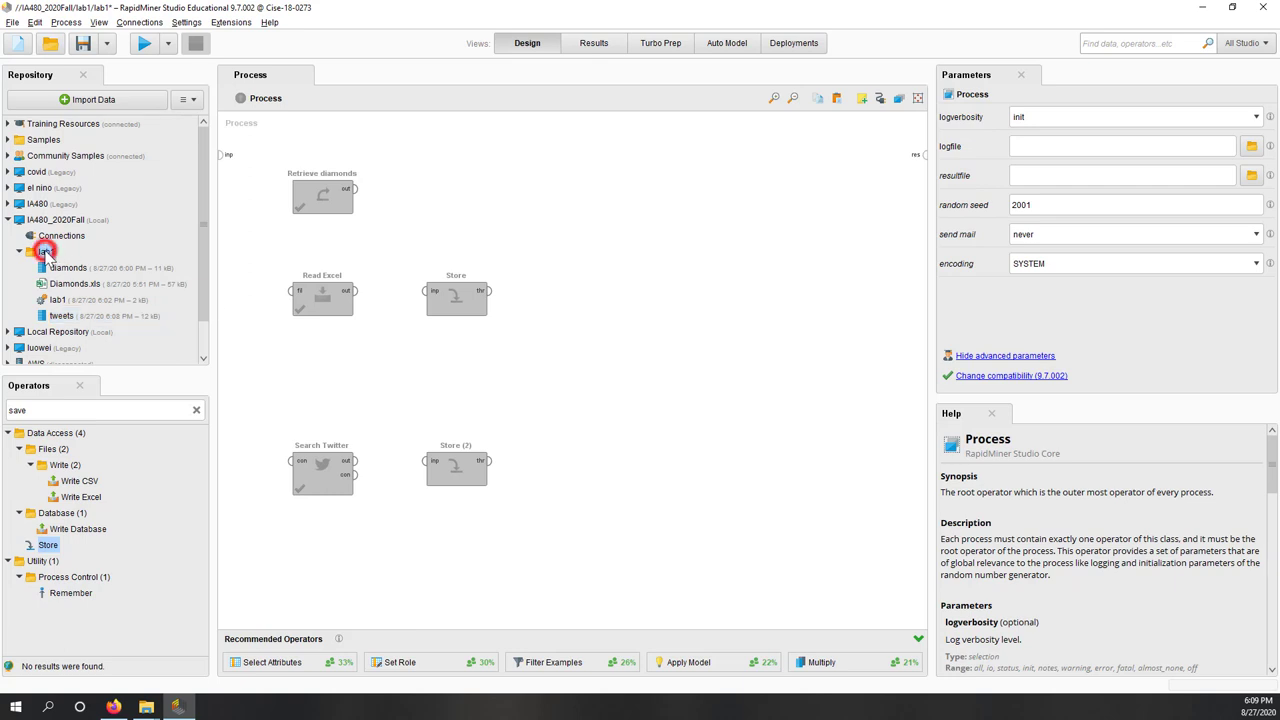
left_click(106, 43)
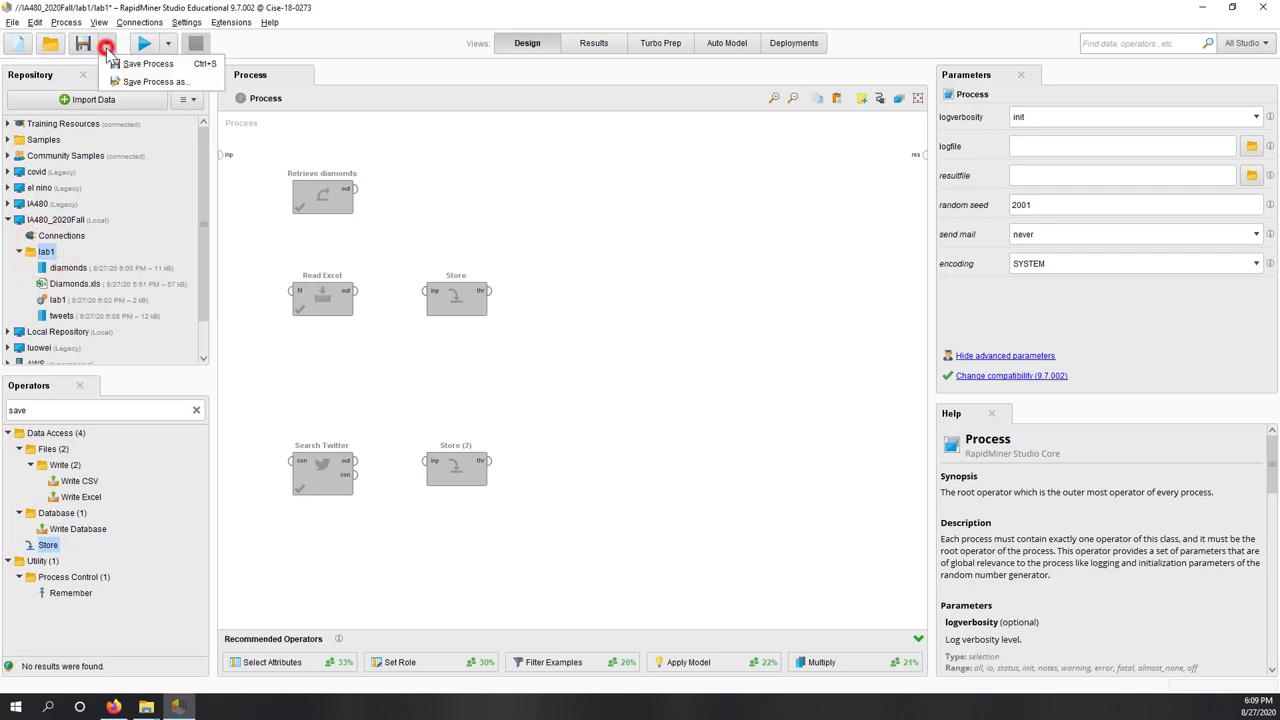
left_click(165, 64)
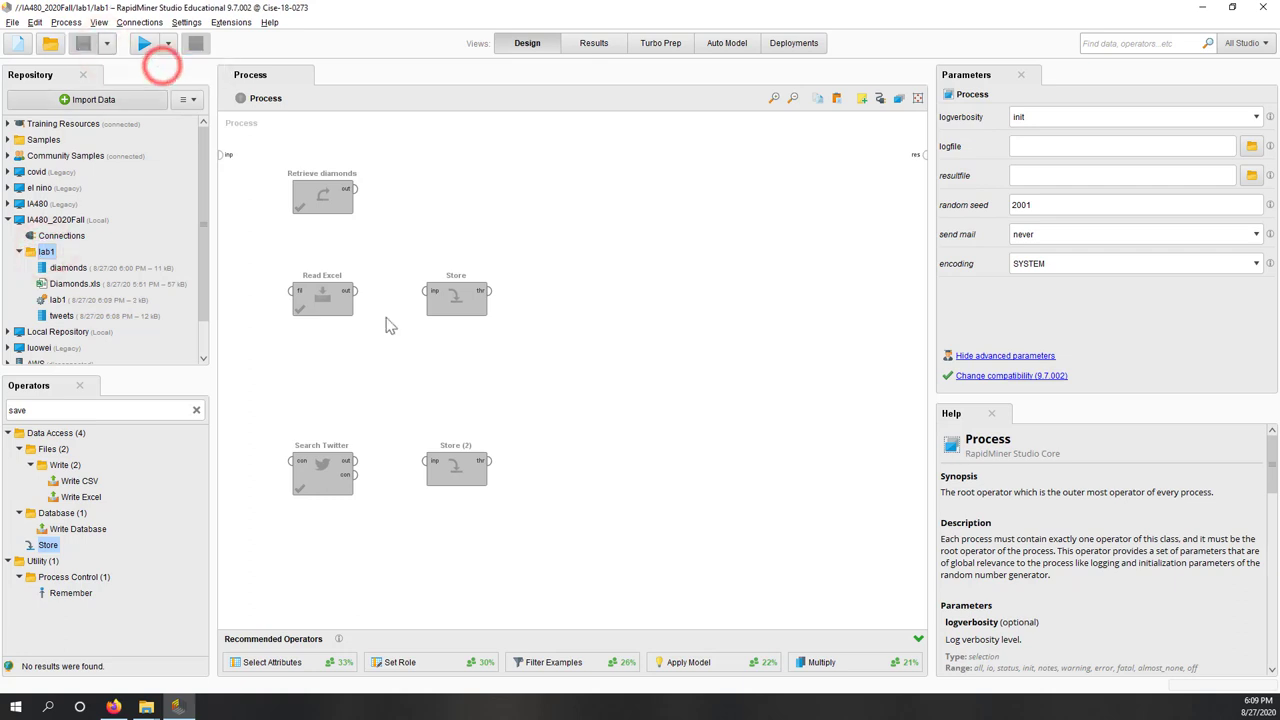
left_click(468, 408)
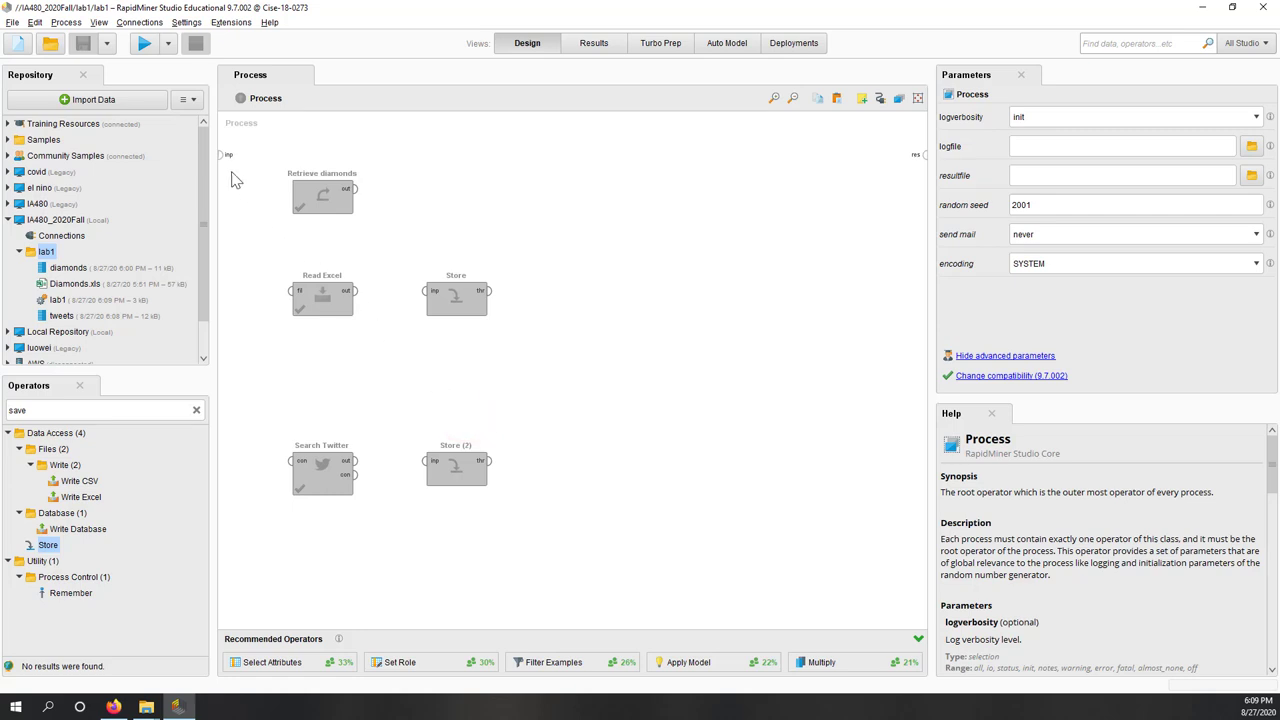
Check which extensions are listed in the Manage Extensions dialog, and close it without changes
left_click(231, 24)
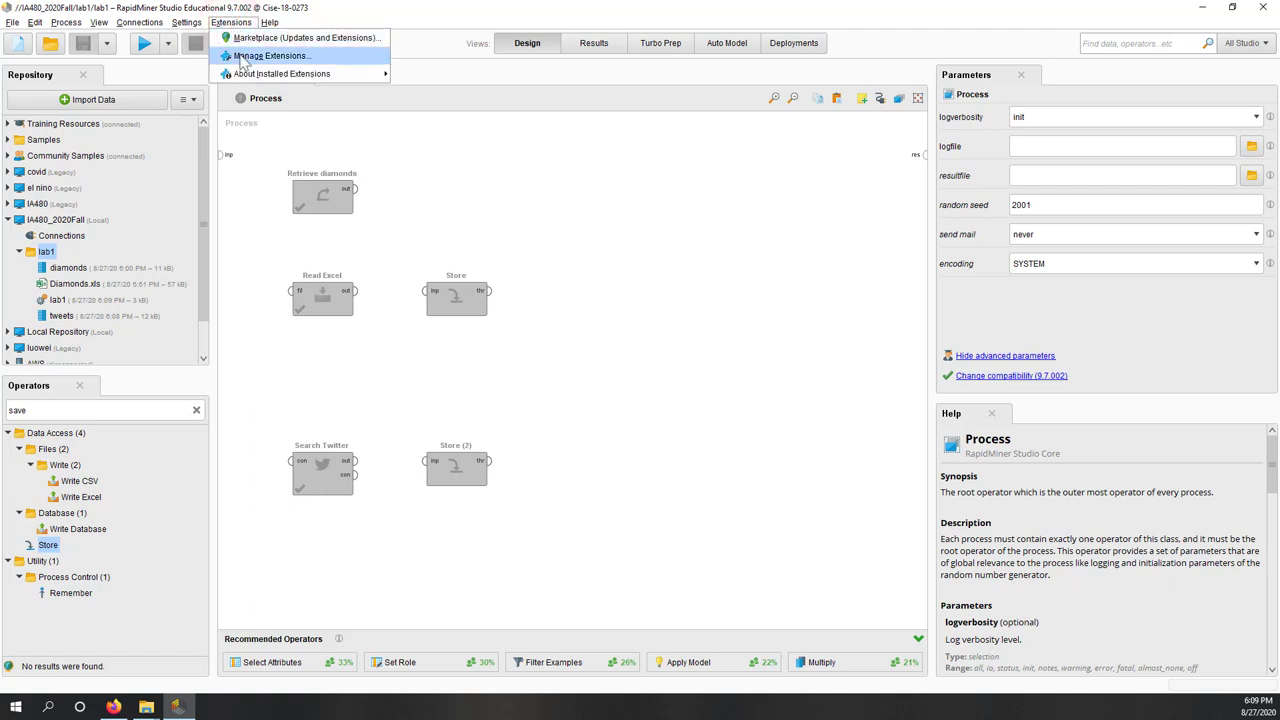
left_click(243, 57)
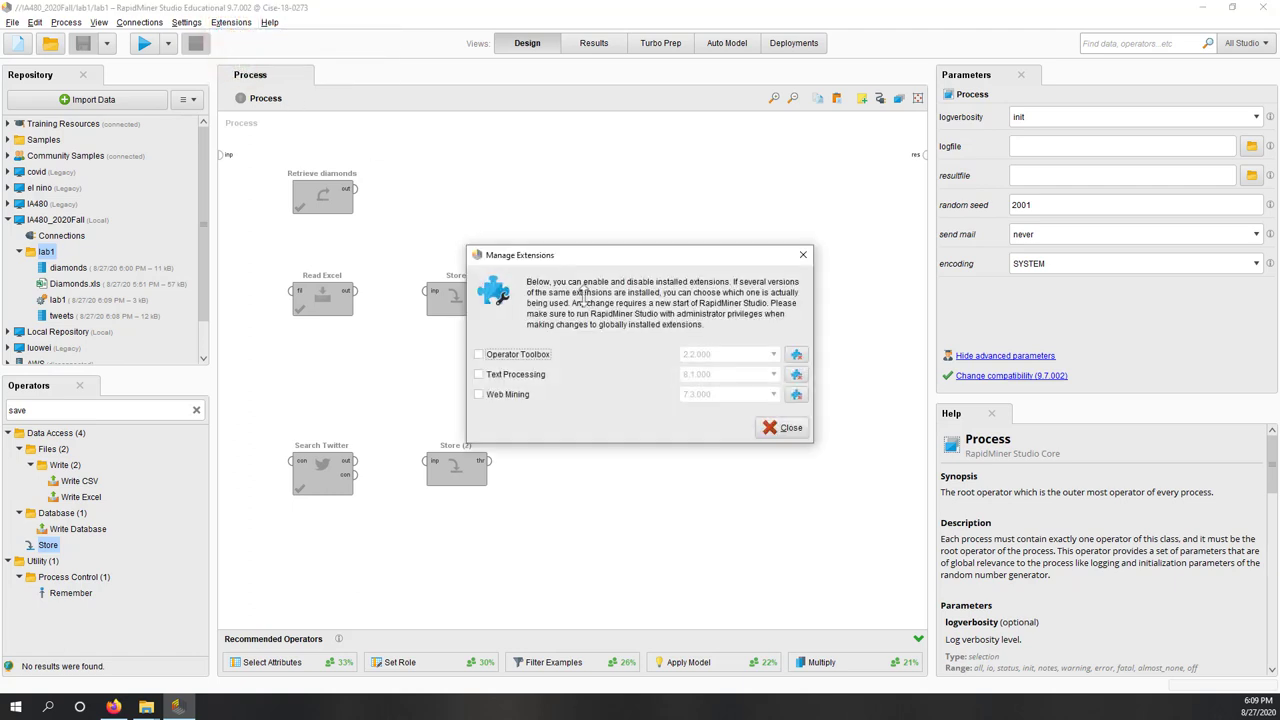
left_click(784, 428)
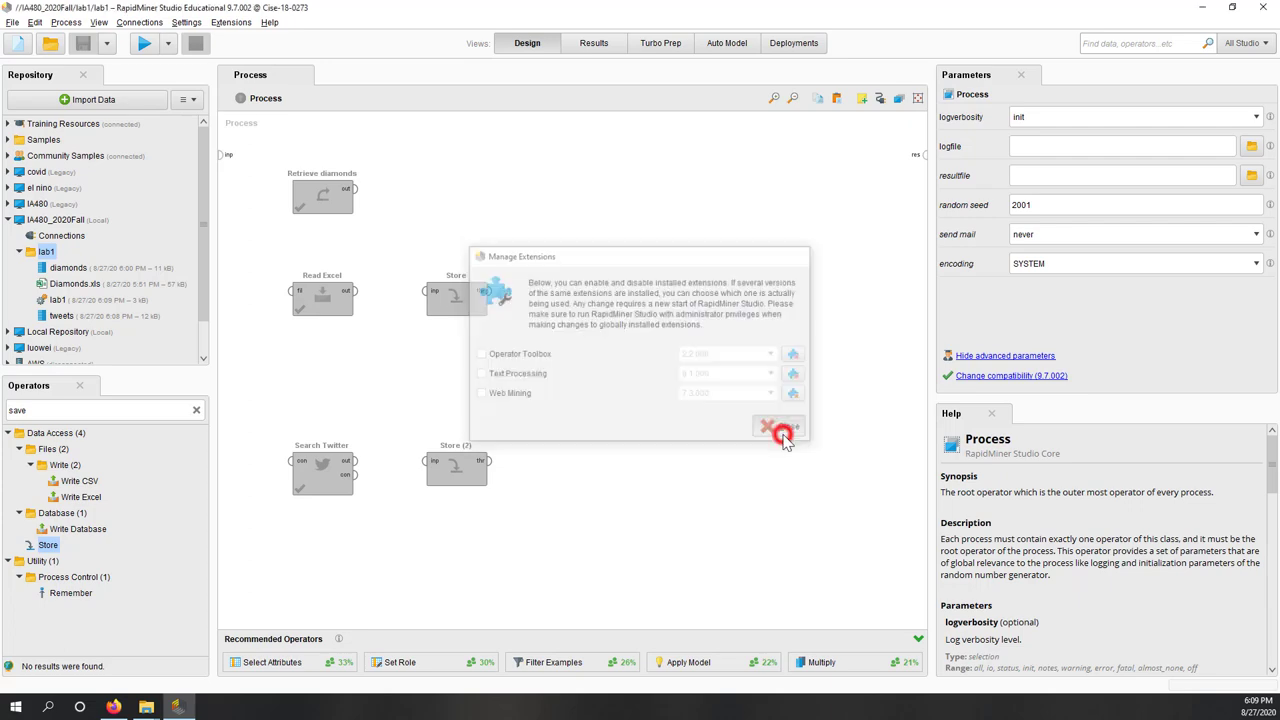
Open the extension Marketplace and look through its most downloaded extensions
left_click(231, 22)
left_click(238, 41)
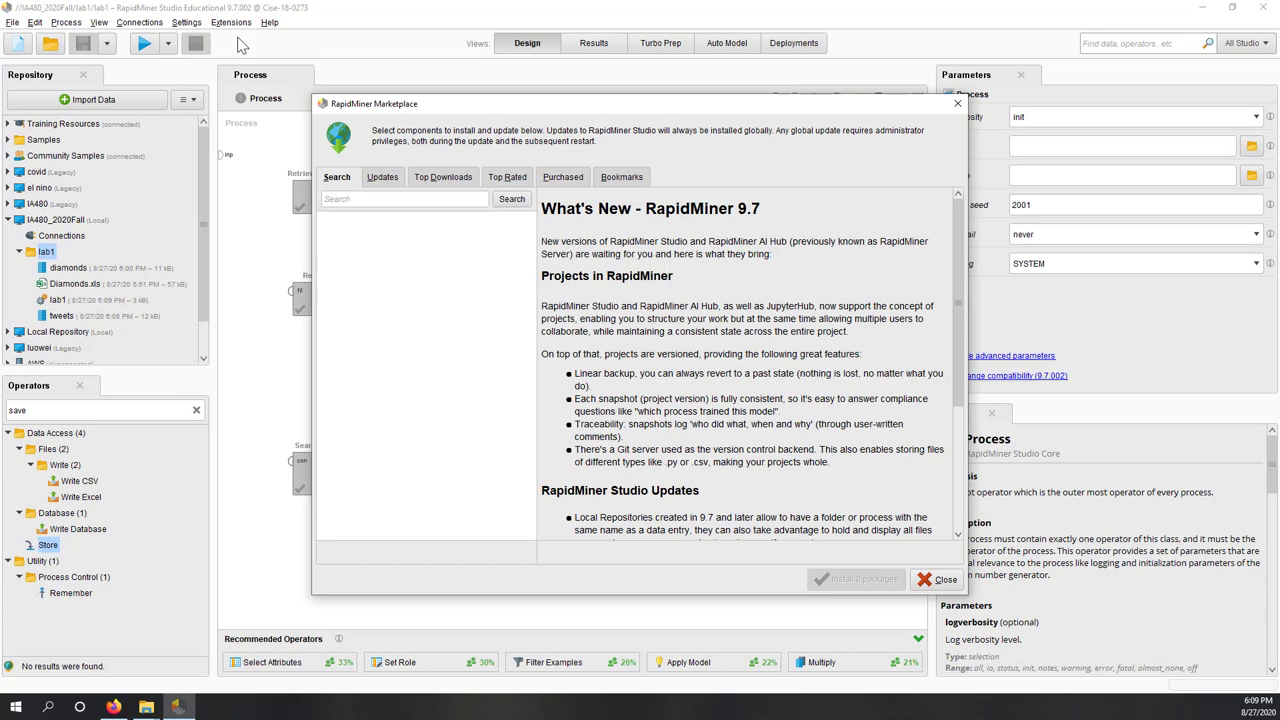
left_click(450, 180)
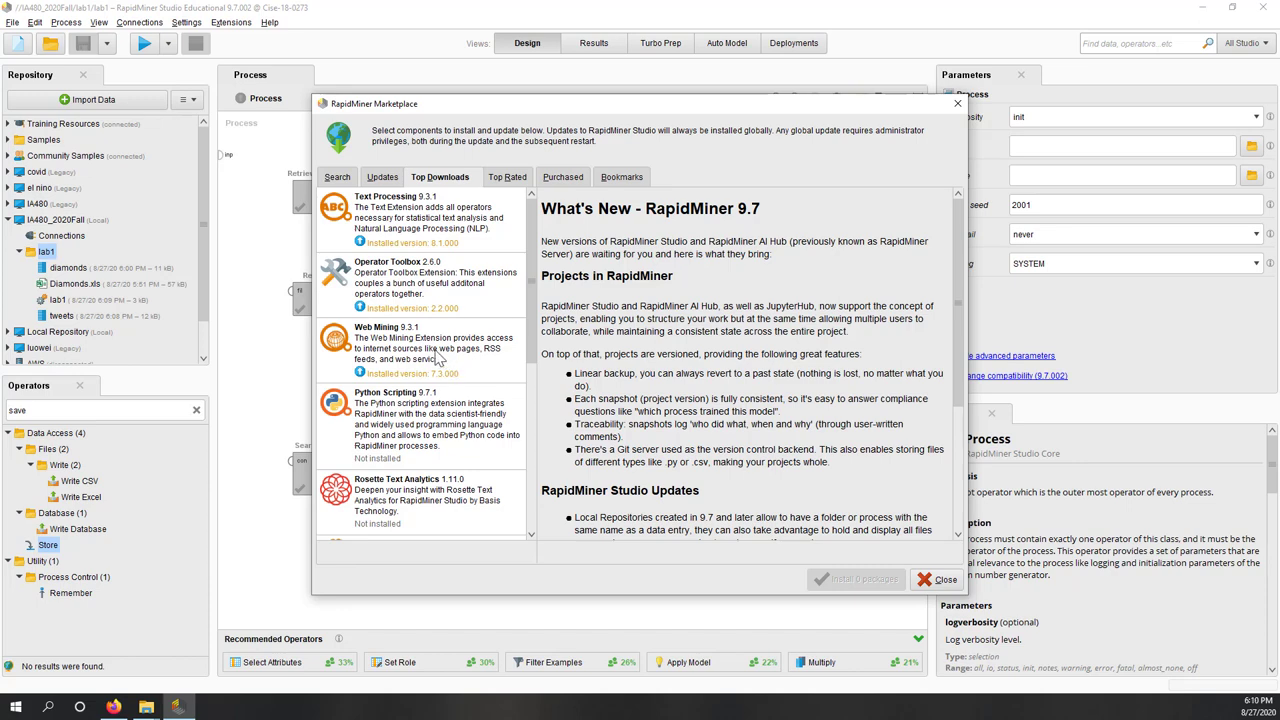
scroll(436, 360, "down", 3)
scroll(436, 360, "up", 3)
Browse the Marketplace's top-rated extensions, and view the purchased ones without logging in
left_click(507, 180)
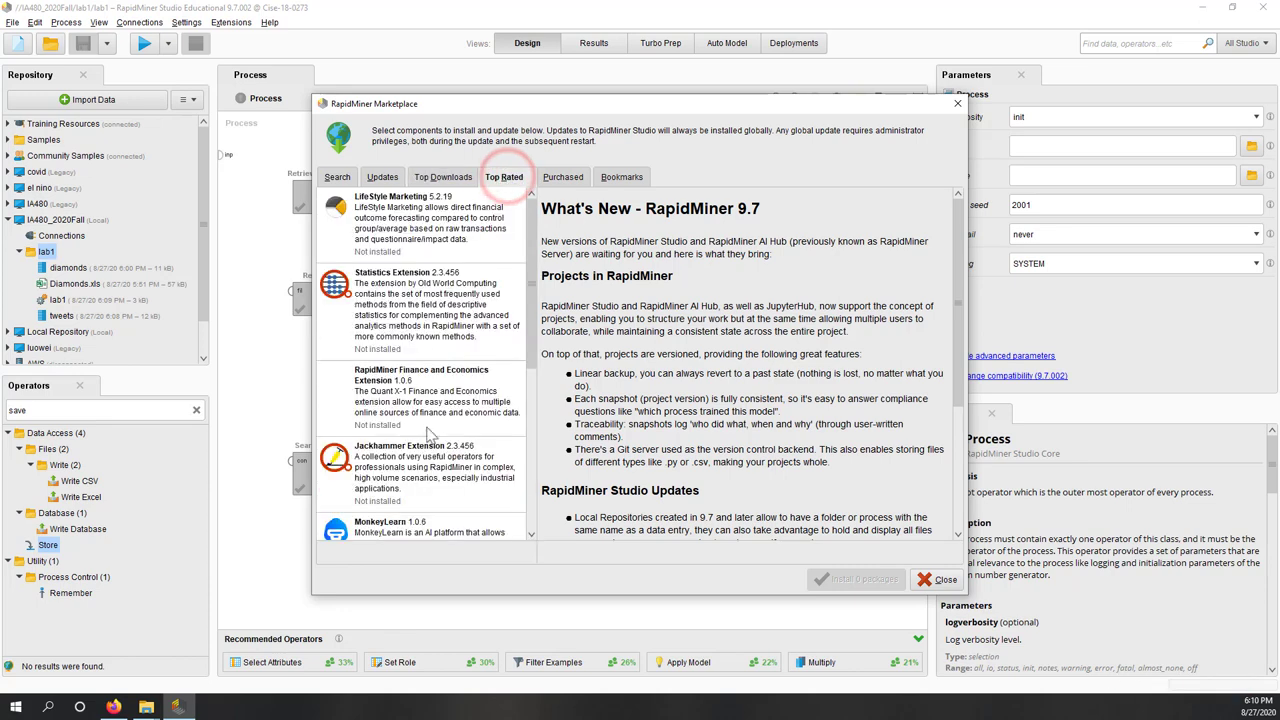
scroll(416, 459, "down", 4)
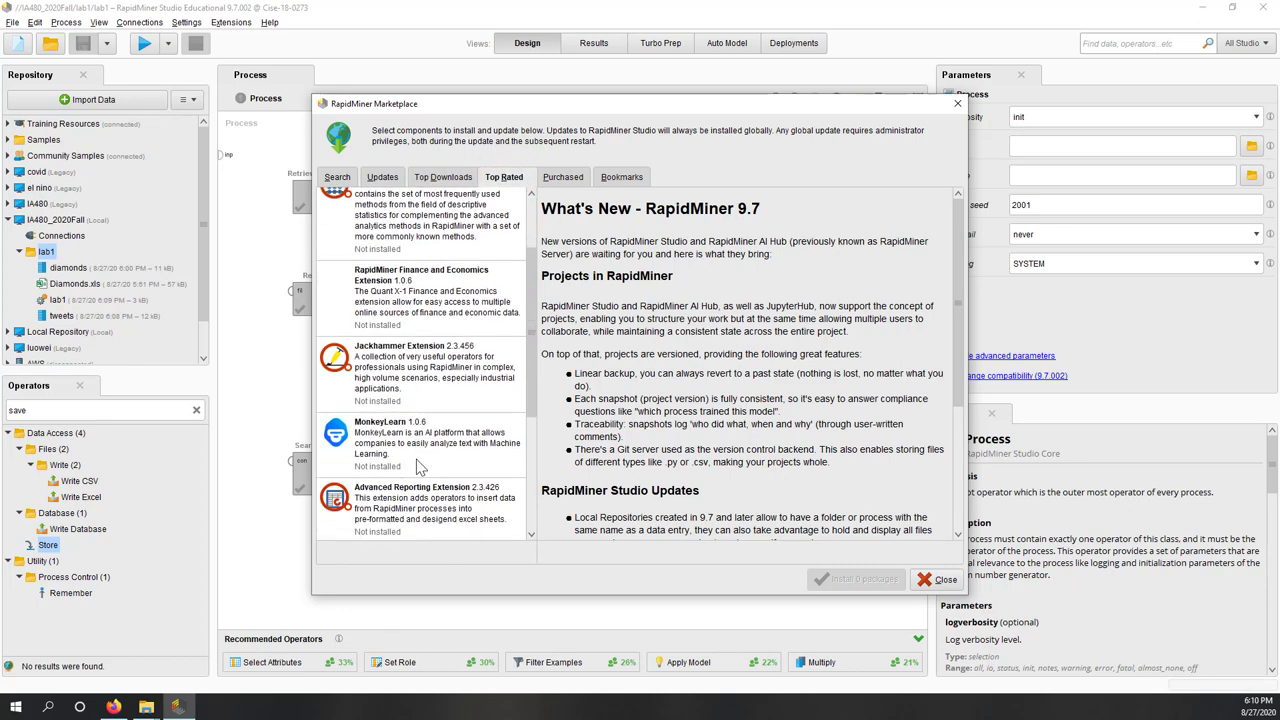
scroll(416, 459, "down", 5)
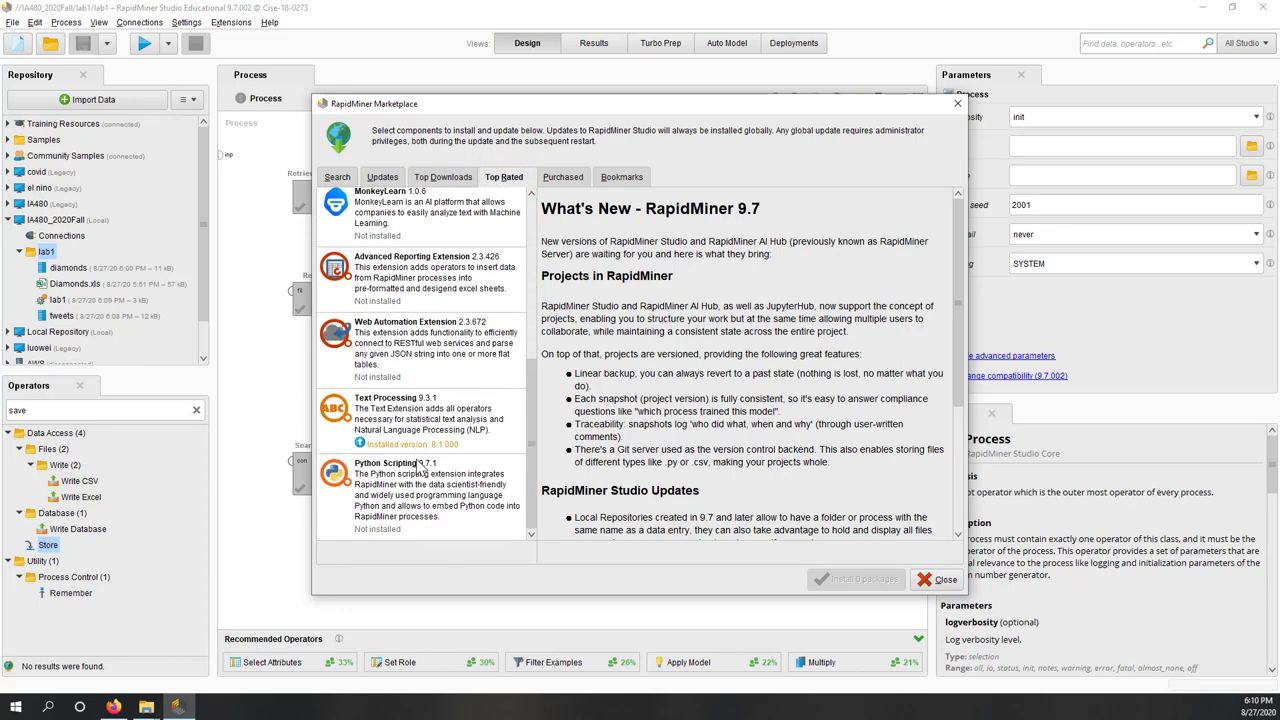
scroll(421, 466, "up", 4)
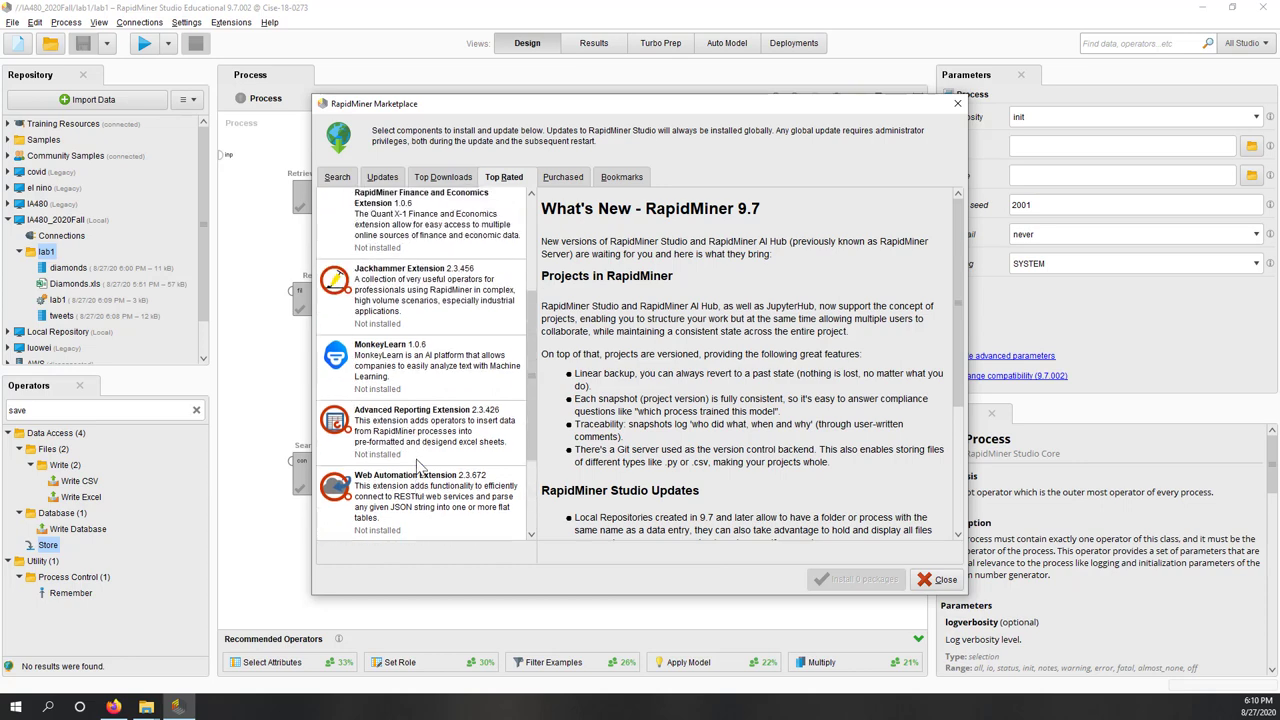
left_click(548, 180)
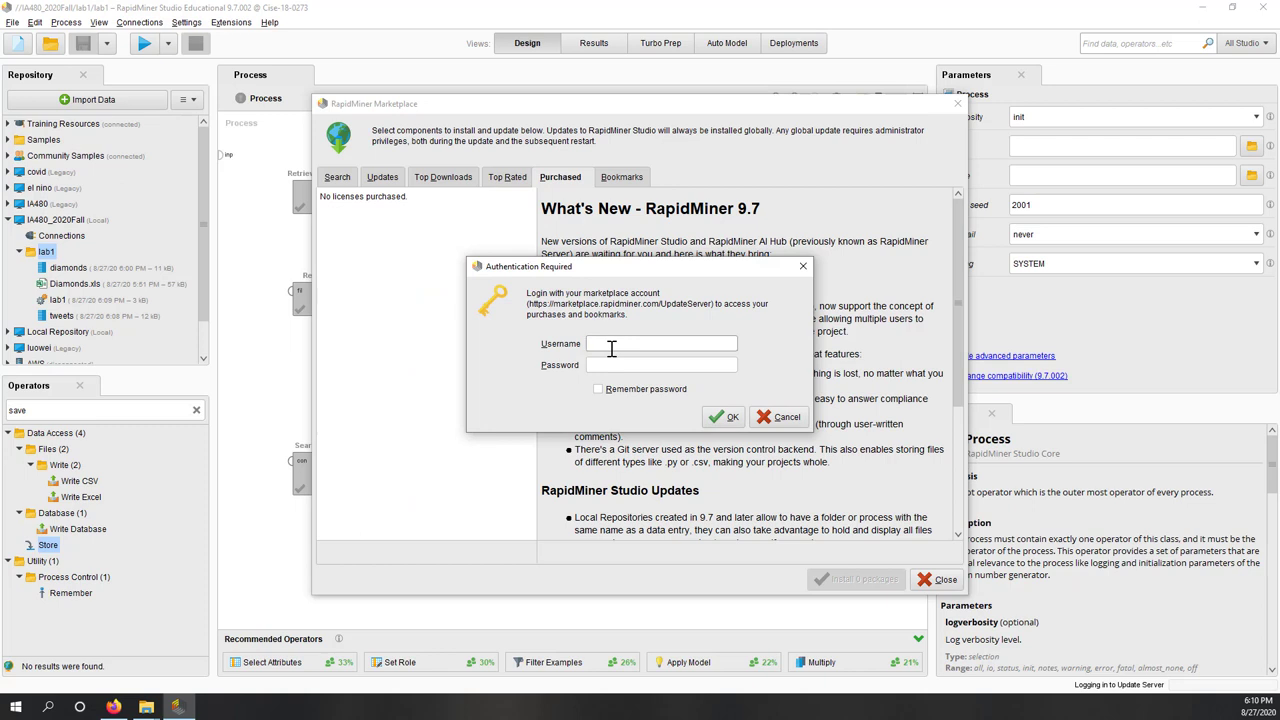
left_click(779, 417)
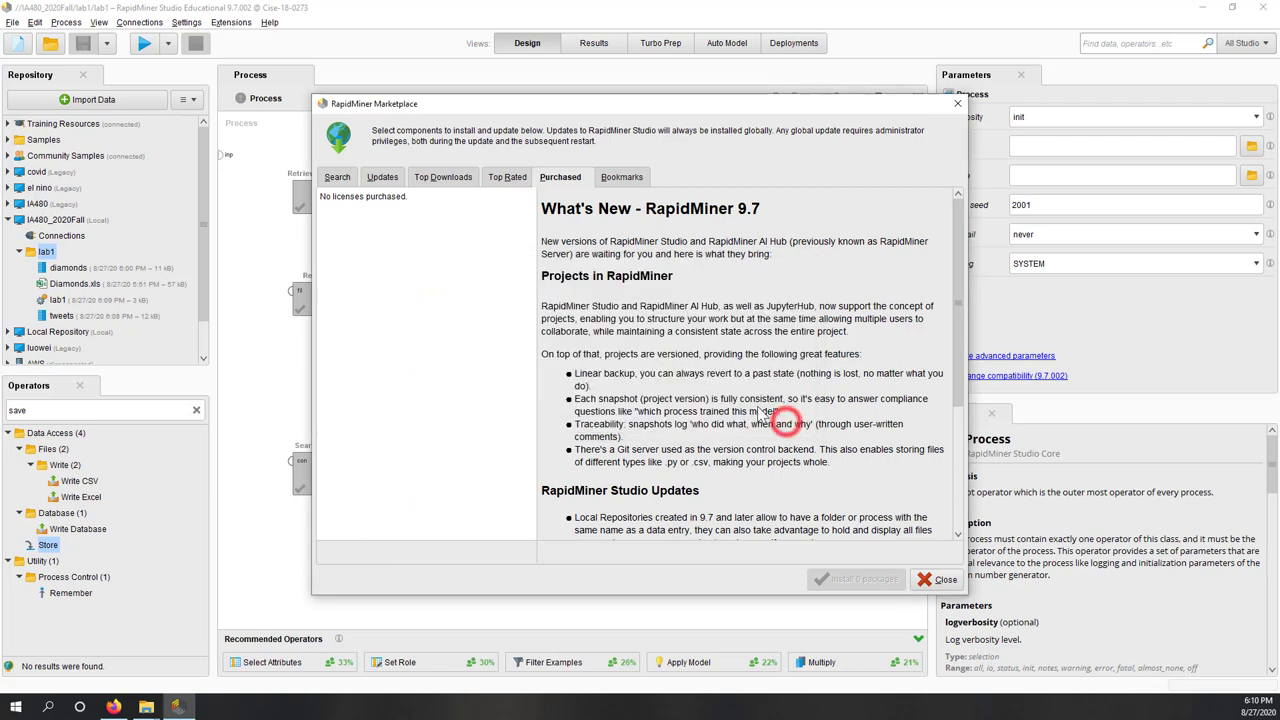
View the Marketplace search area and review the full Top Downloads list once more
left_click(337, 179)
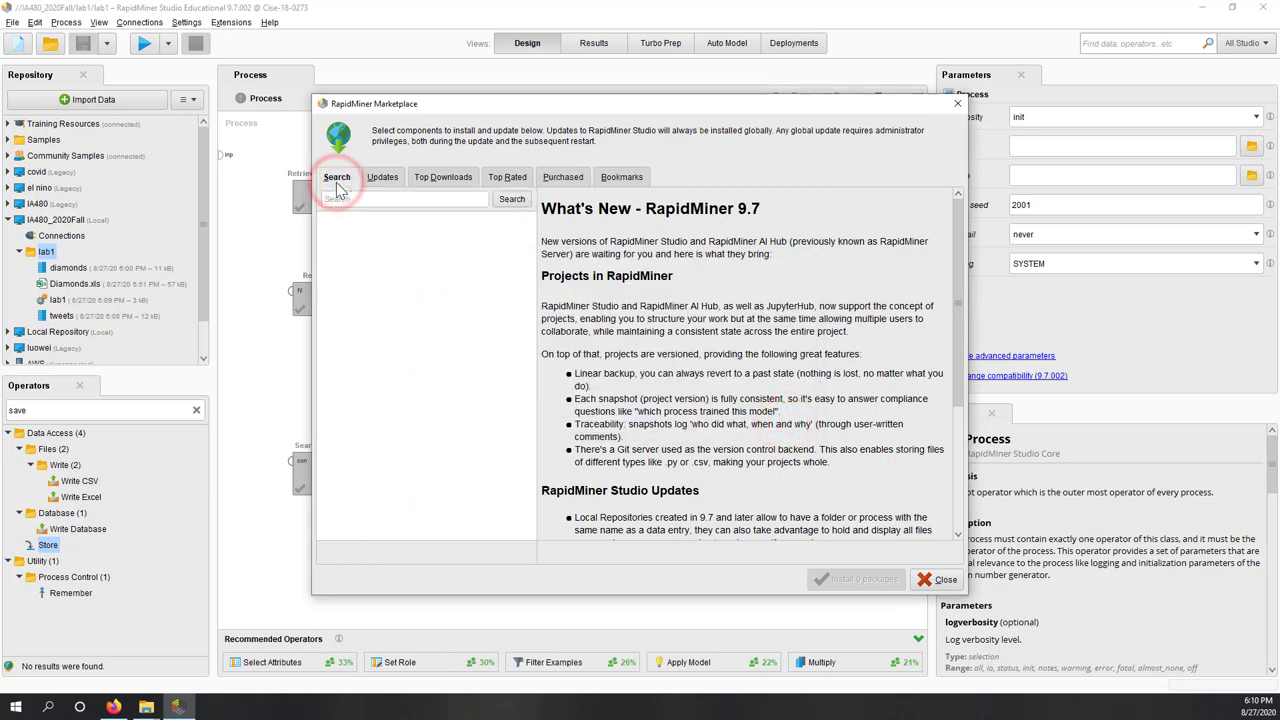
left_click(356, 201)
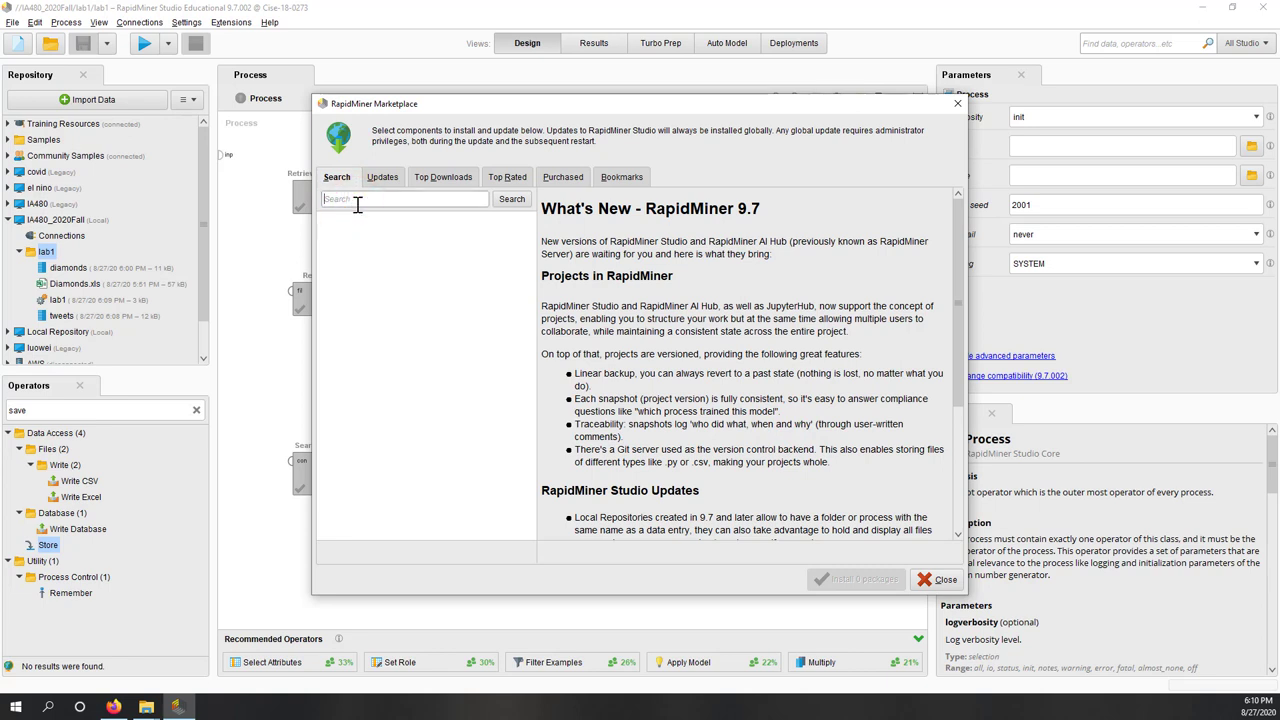
left_click(420, 177)
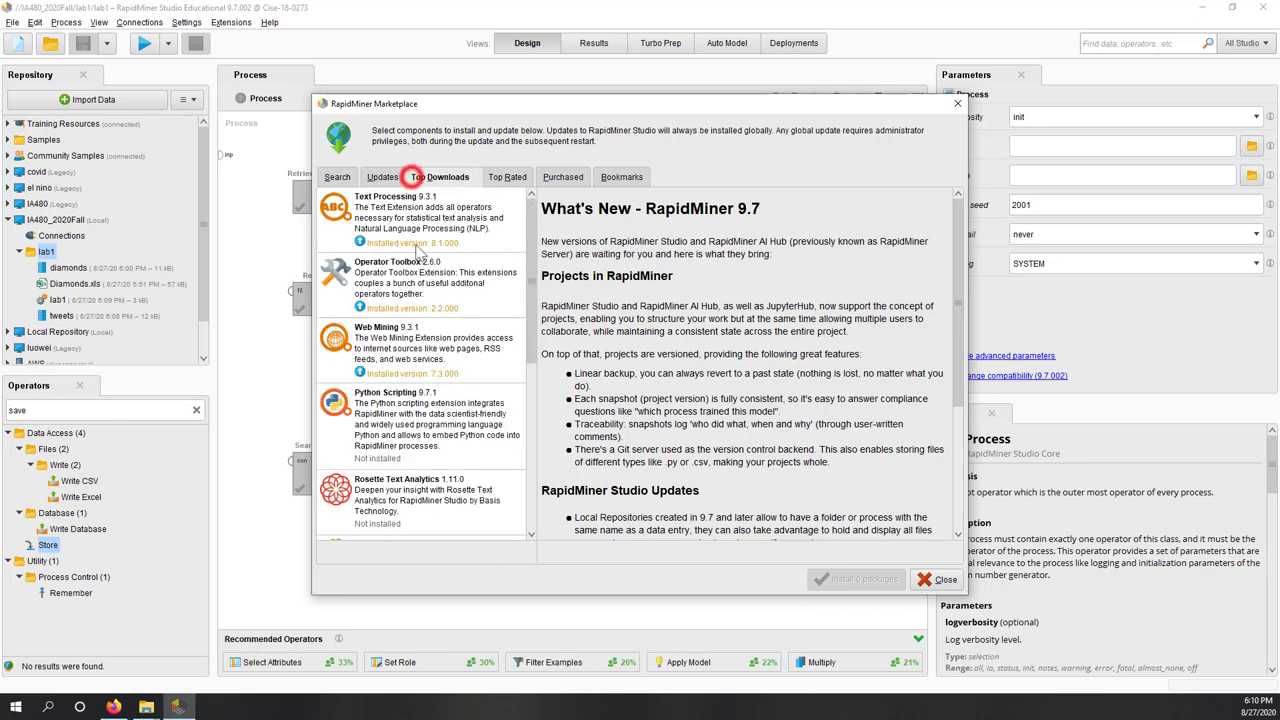
scroll(426, 410, "down", 3)
scroll(426, 410, "down", 3)
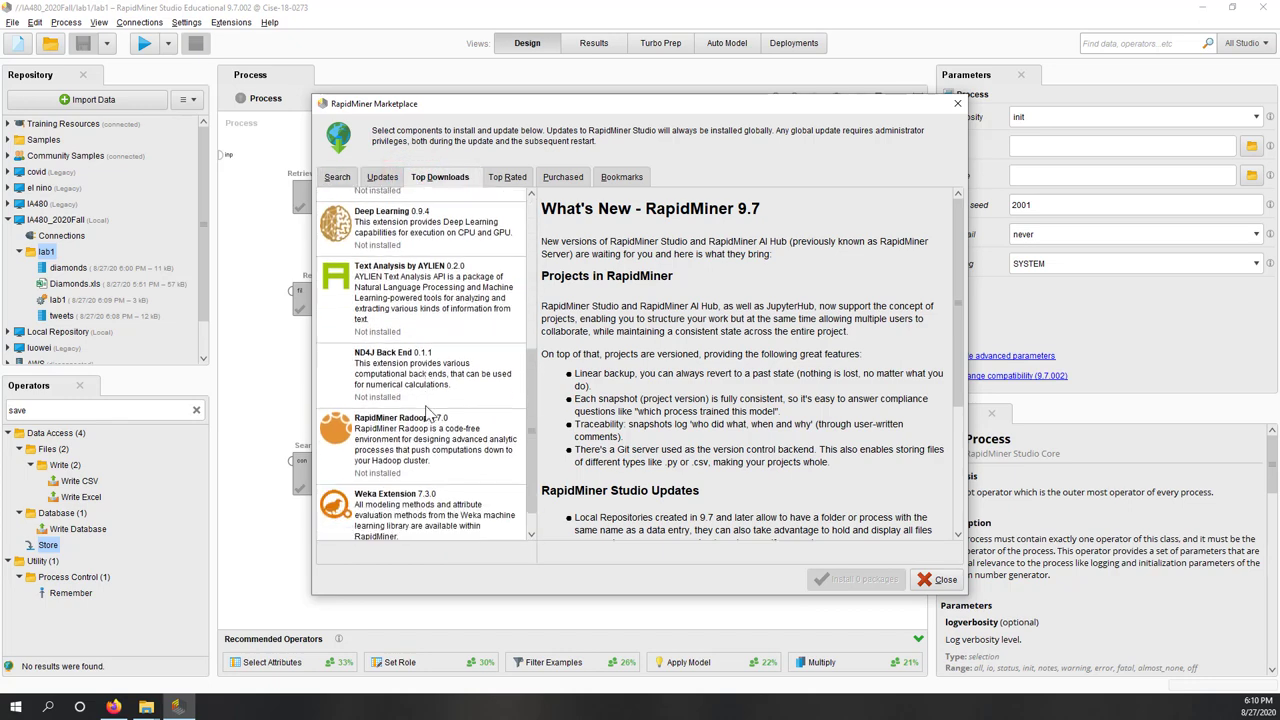
scroll(426, 412, "up", 2)
scroll(426, 412, "up", 4)
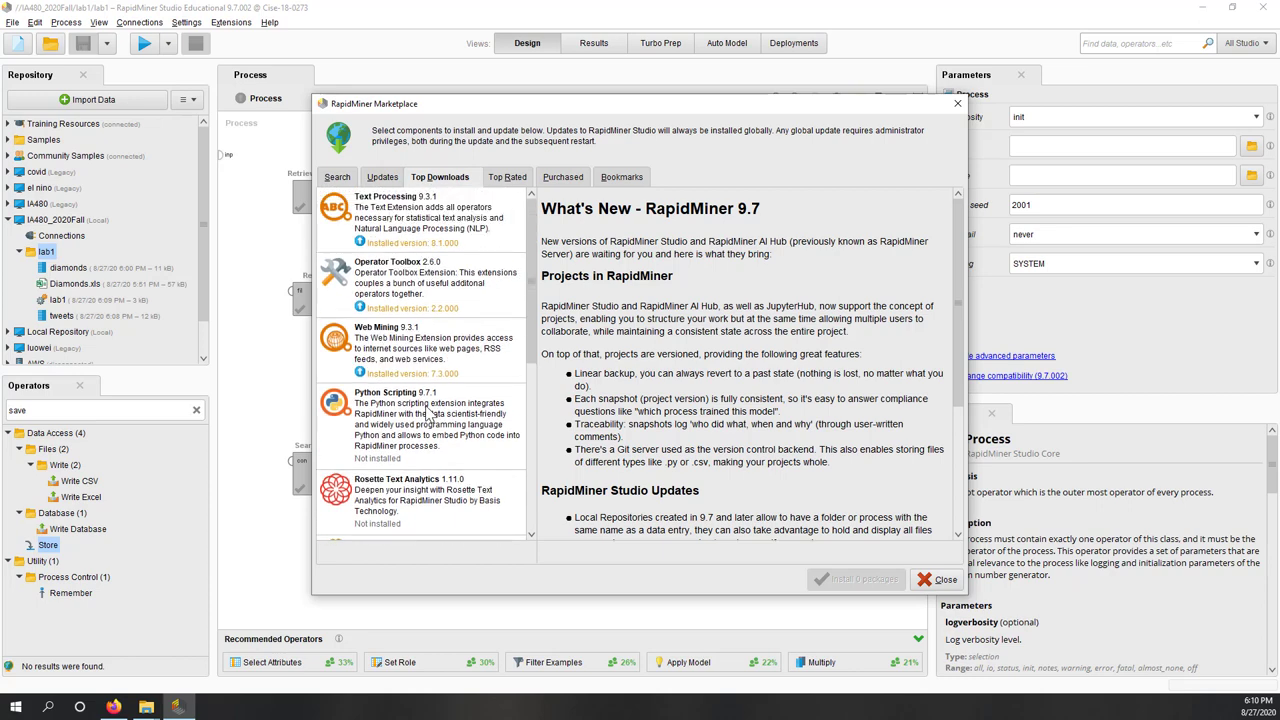
Search the Marketplace for web mining, and mark the Web Mining extension for update
left_click(337, 177)
left_click(362, 199)
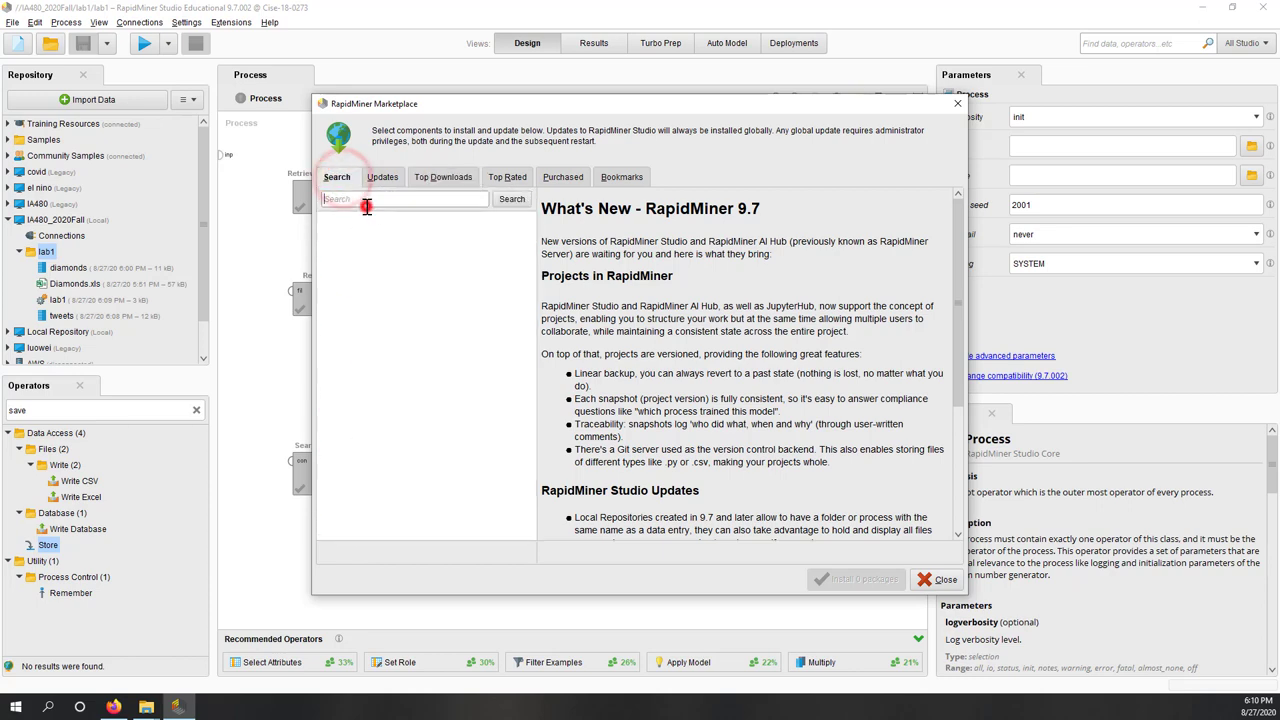
type("web")
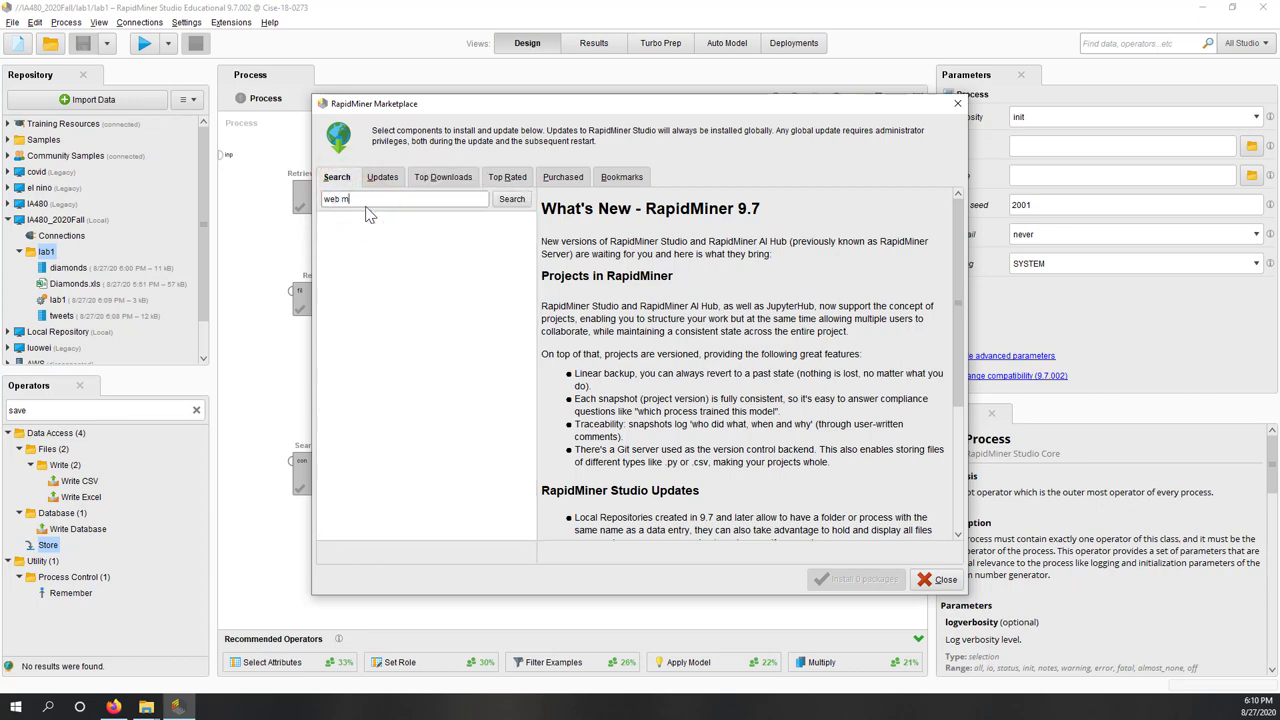
type(" mining")
key("Return")
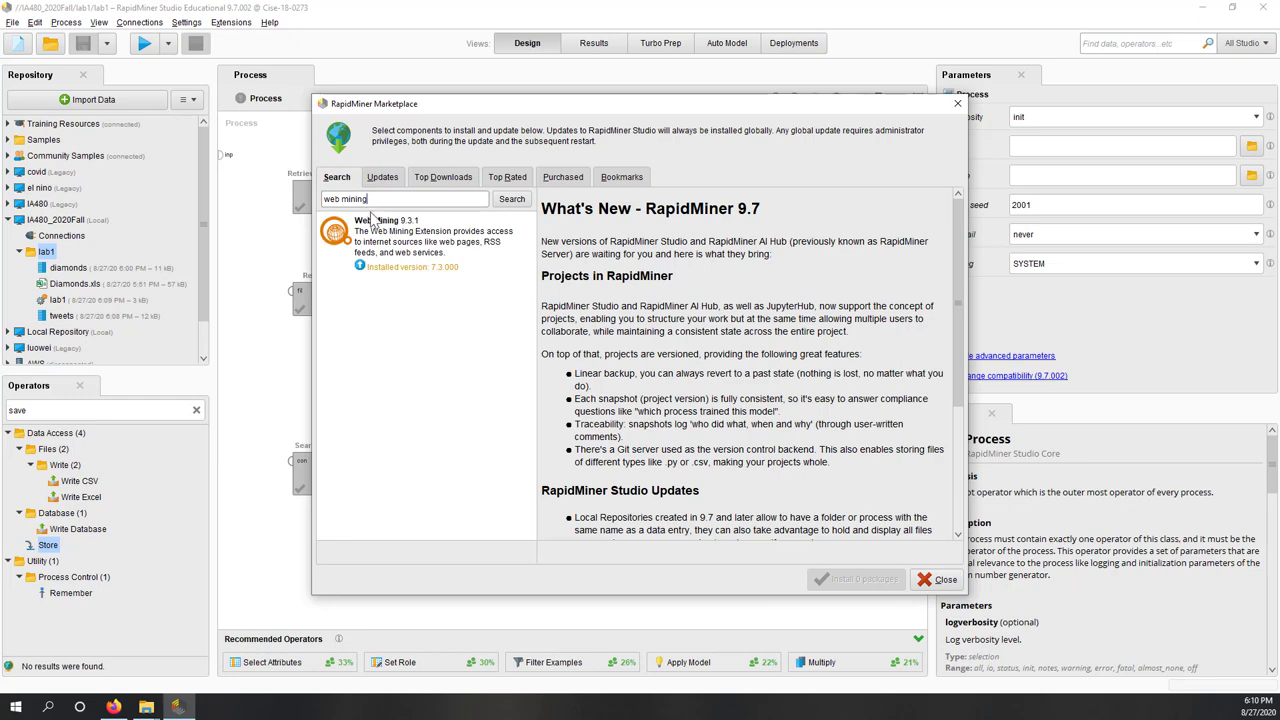
left_click(390, 240)
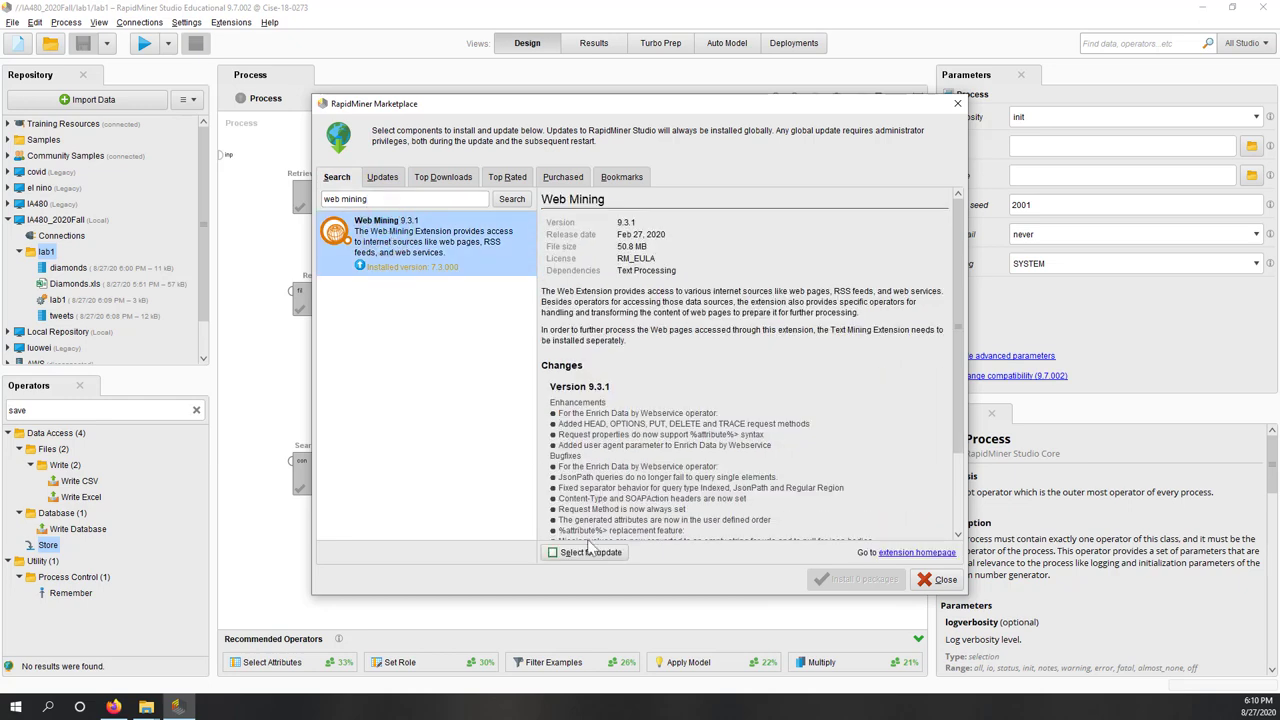
left_click(592, 553)
scroll(608, 530, "down", 2)
scroll(608, 530, "down", 1)
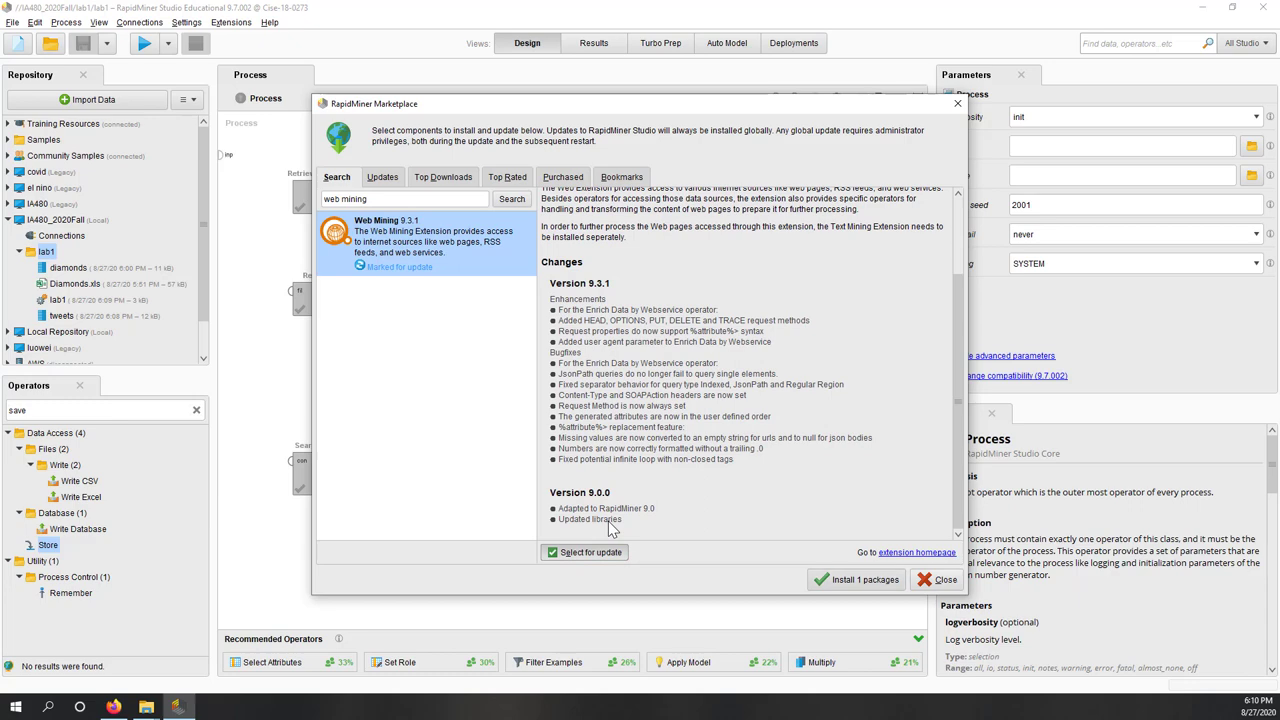
Mark the Operator Toolbox and Text Processing extensions from the Top Downloads for update
left_click(440, 180)
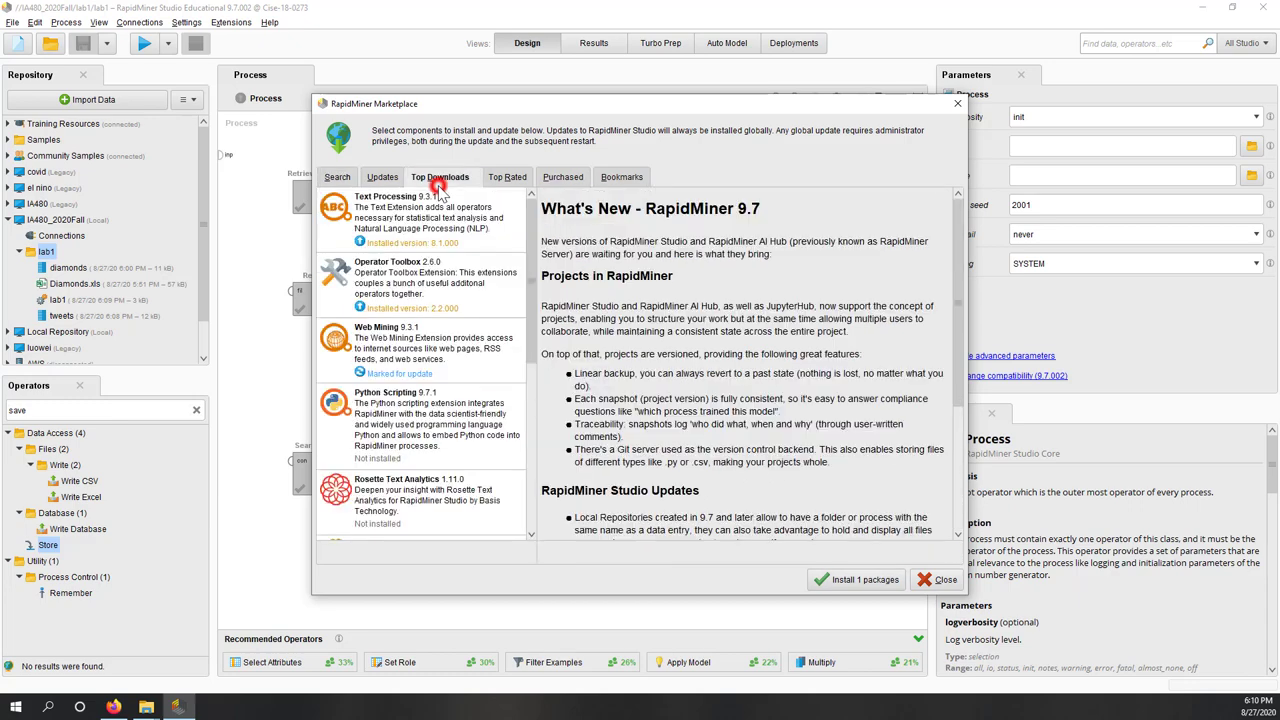
left_click(410, 310)
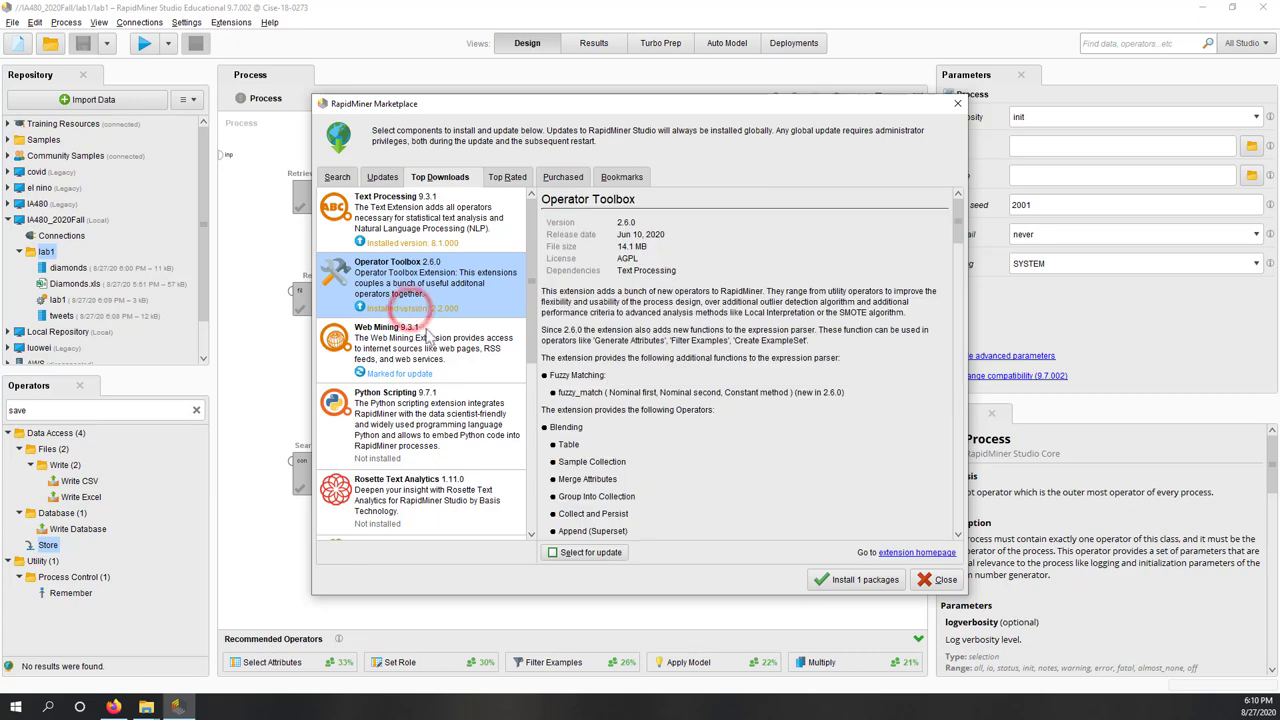
left_click(606, 553)
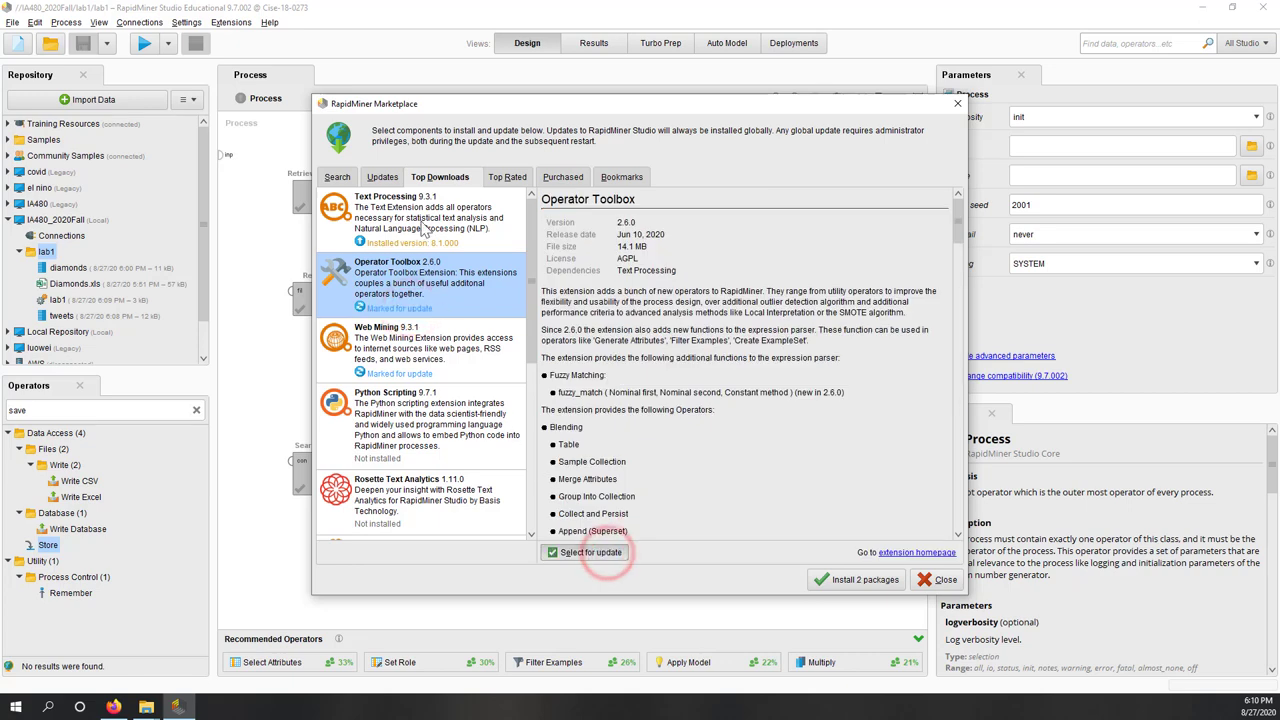
left_click(420, 222)
left_click(595, 553)
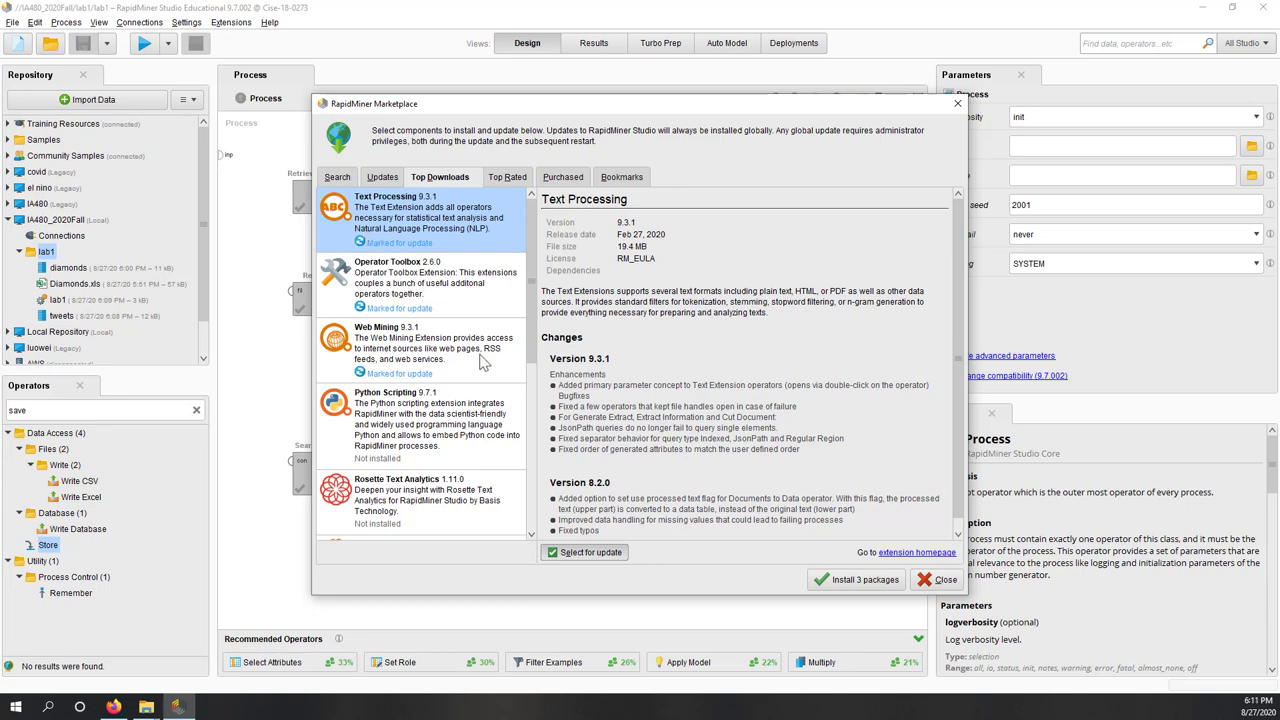
Install the updates for Text Processing, Operator Toolbox and Web Mining, accepting the terms of all license agreements
left_click(458, 310)
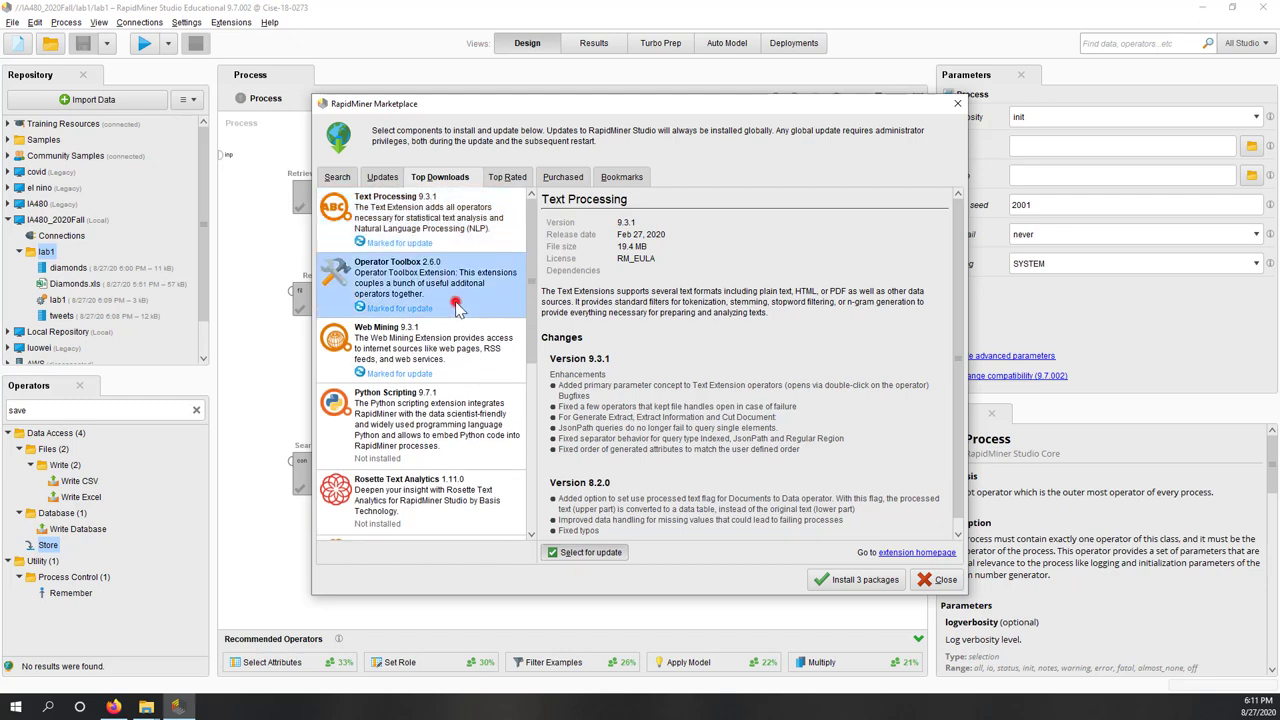
left_click(457, 337)
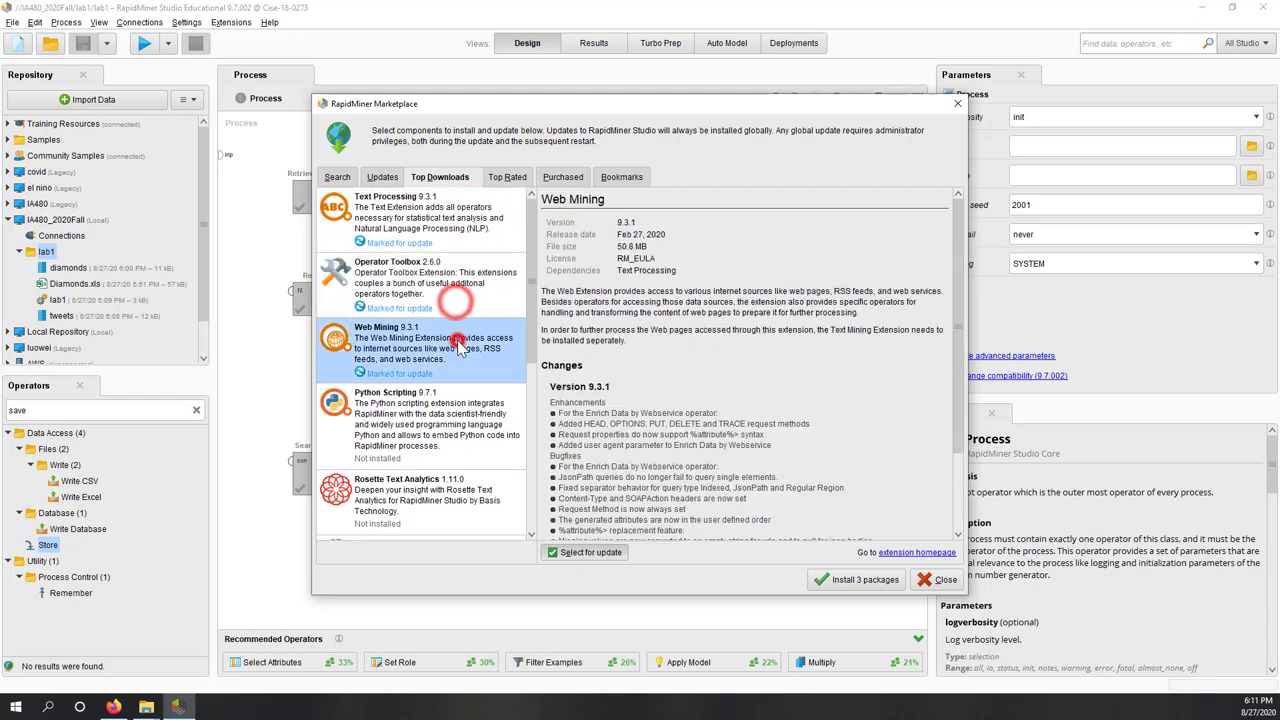
left_click(843, 581)
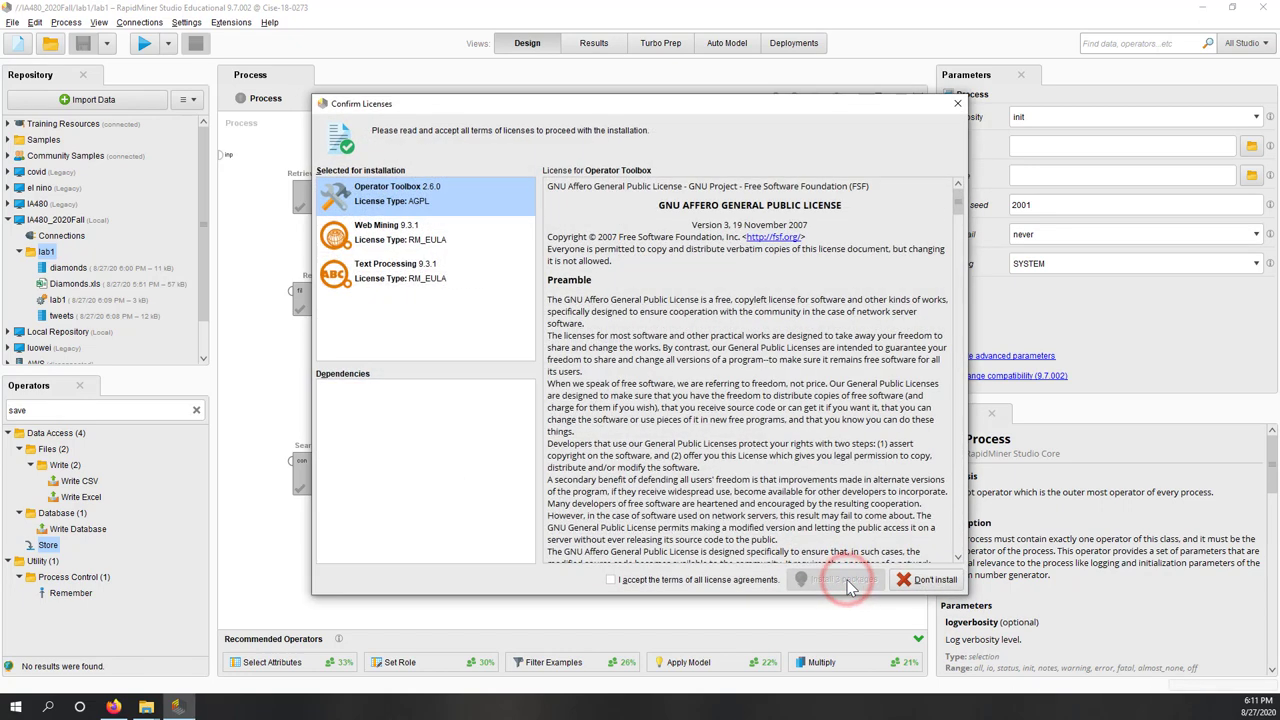
left_click(404, 242)
left_click(407, 282)
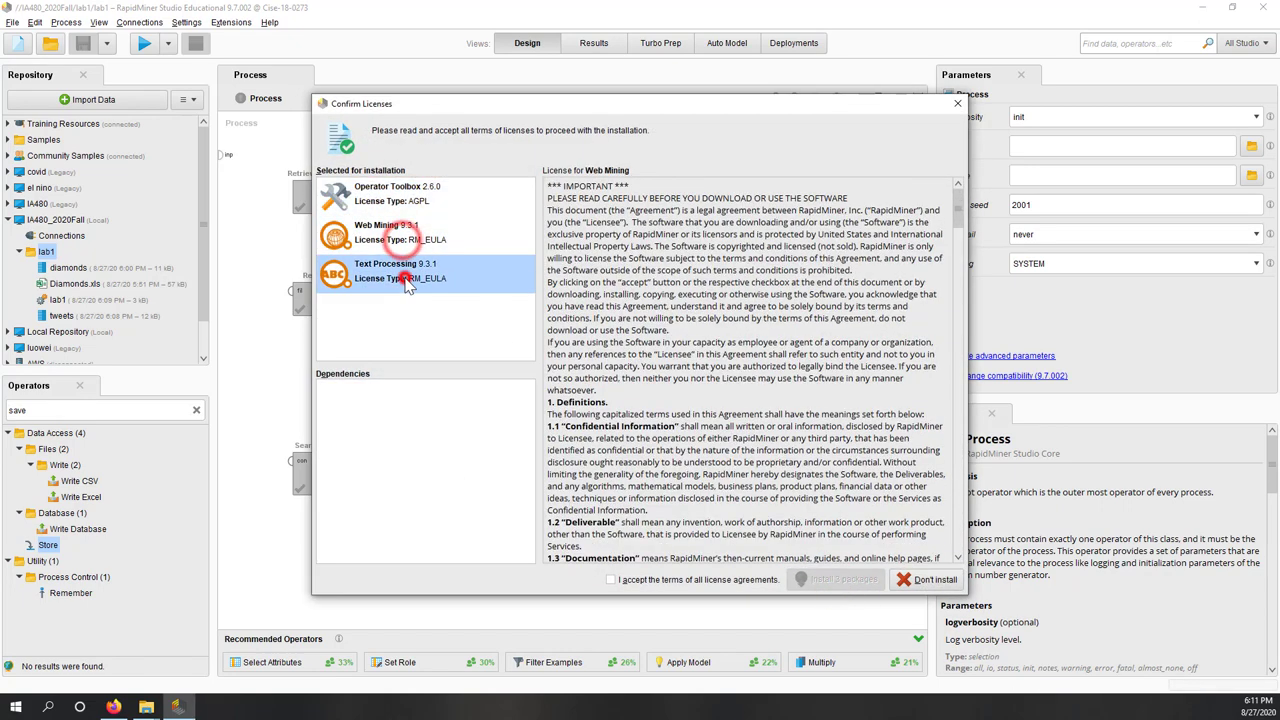
left_click(634, 579)
scroll(614, 470, "down", 15)
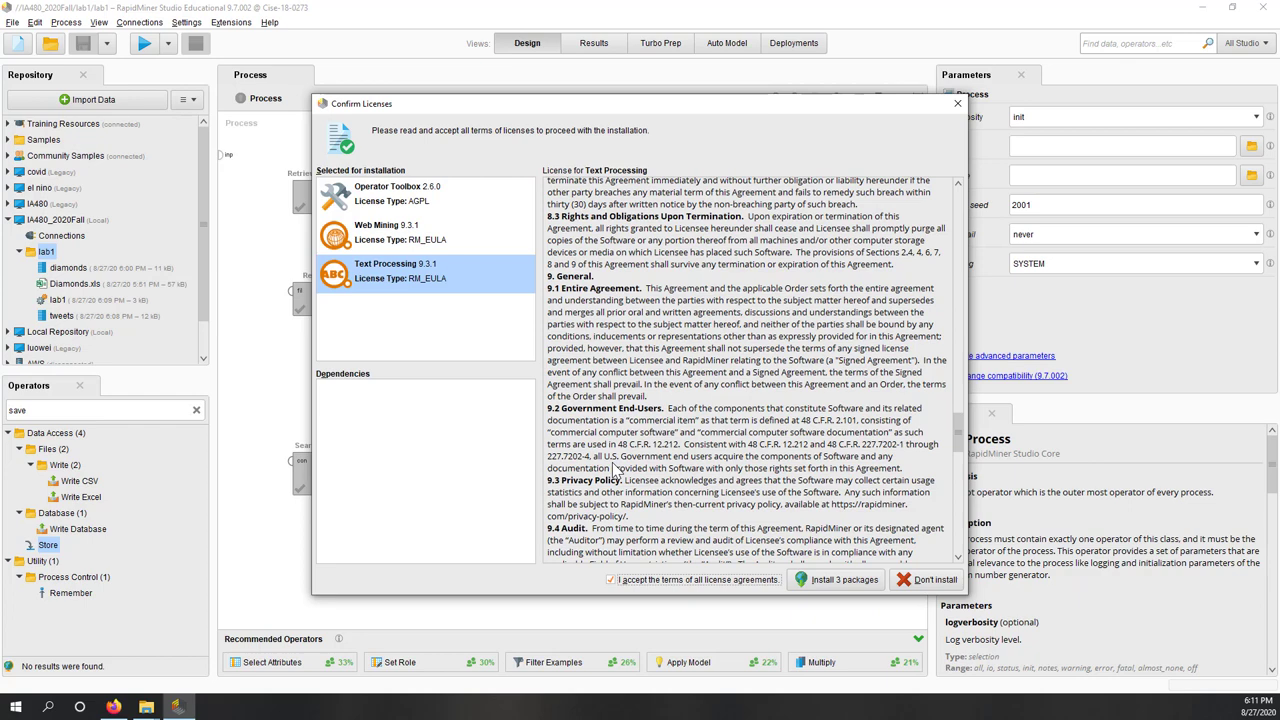
left_click(844, 579)
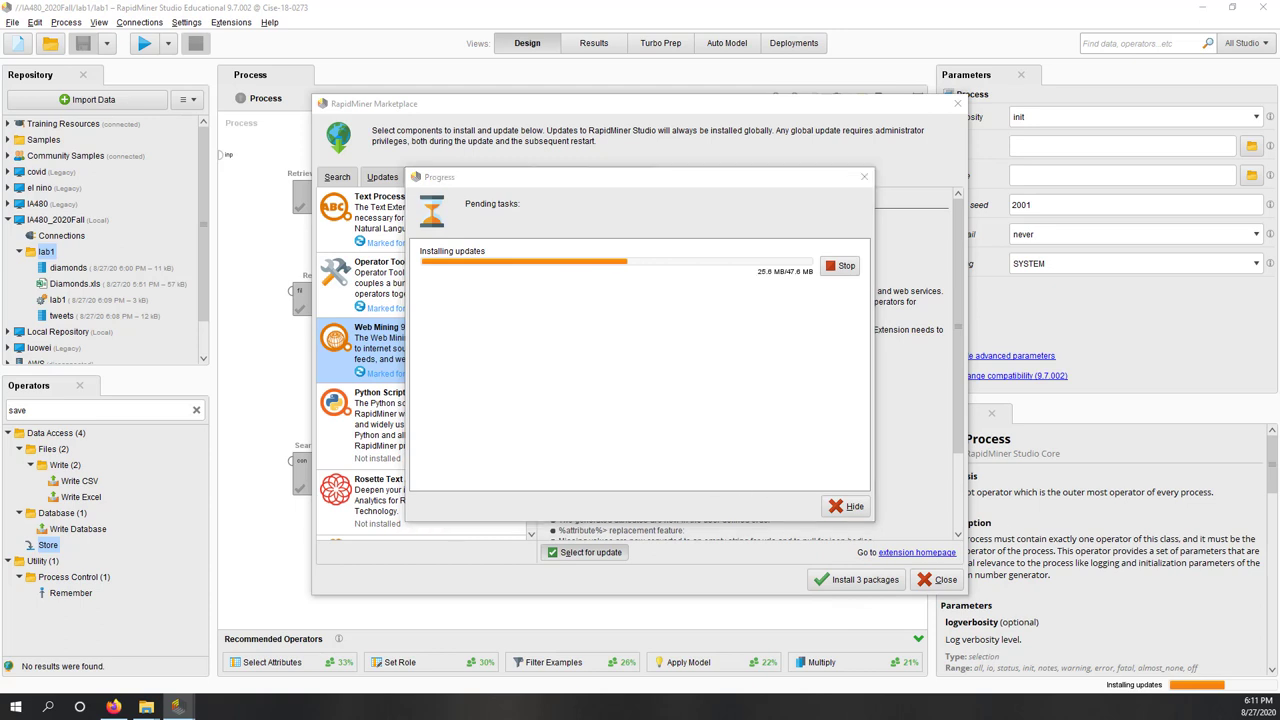
left_click(664, 335)
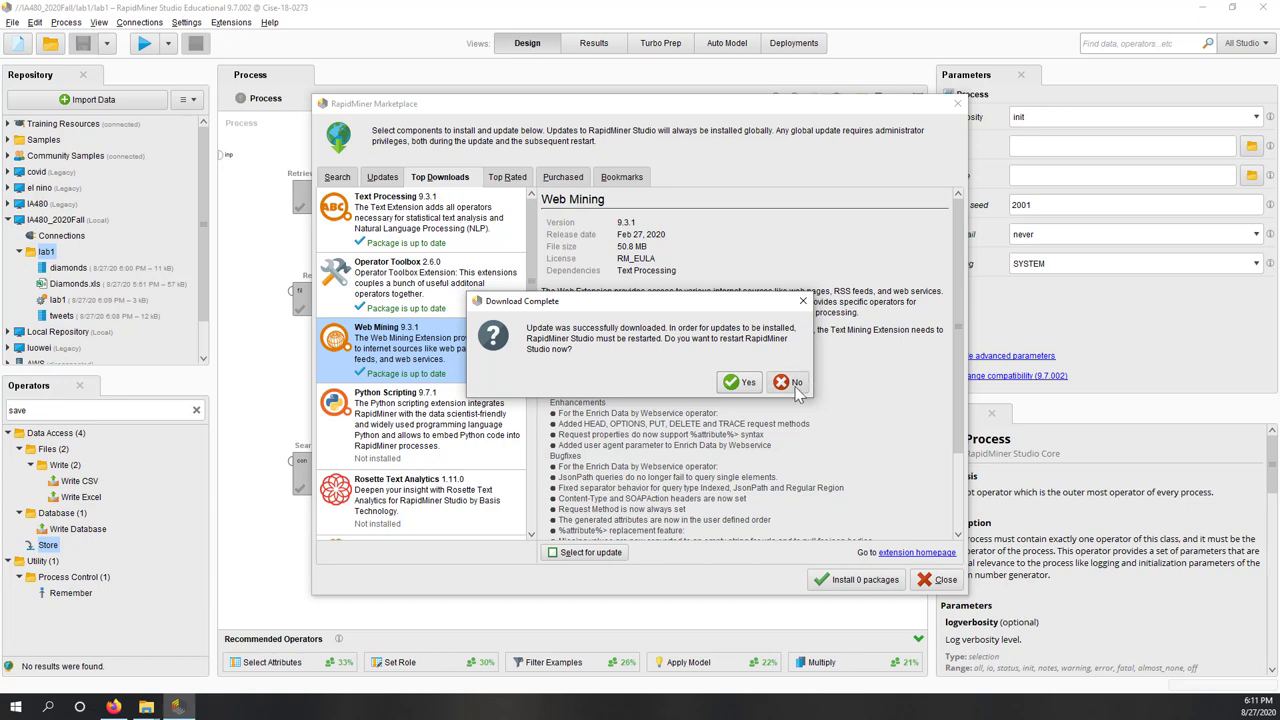
Restart the program to apply the updates, dismiss the welcome window, and expand the lab1 folder of the IA480_2020Fall repository
left_click(743, 382)
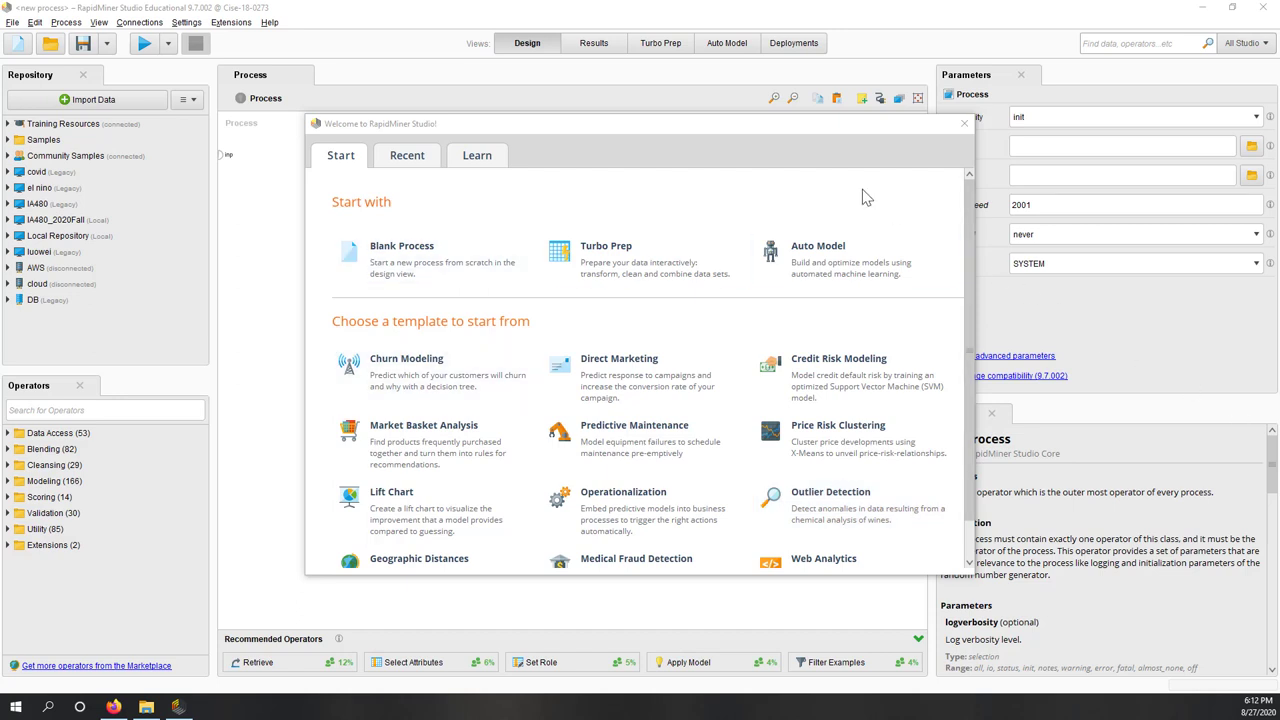
left_click(964, 123)
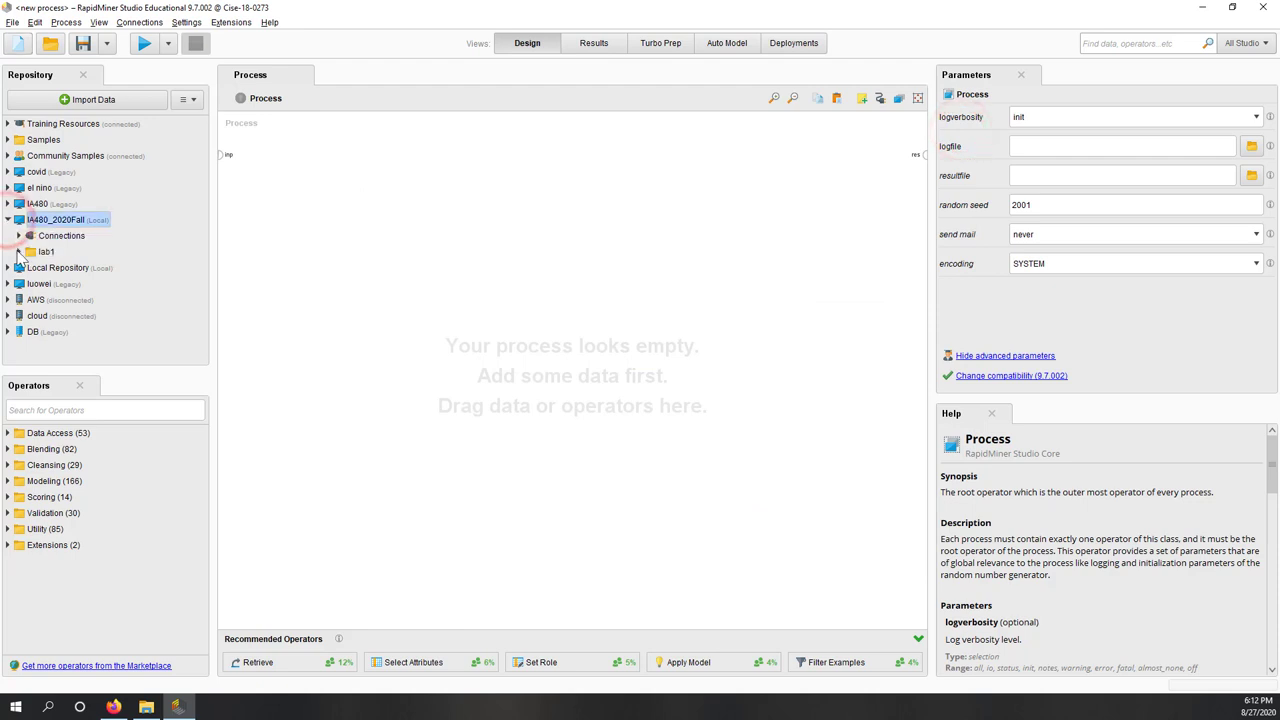
left_click(18, 251)
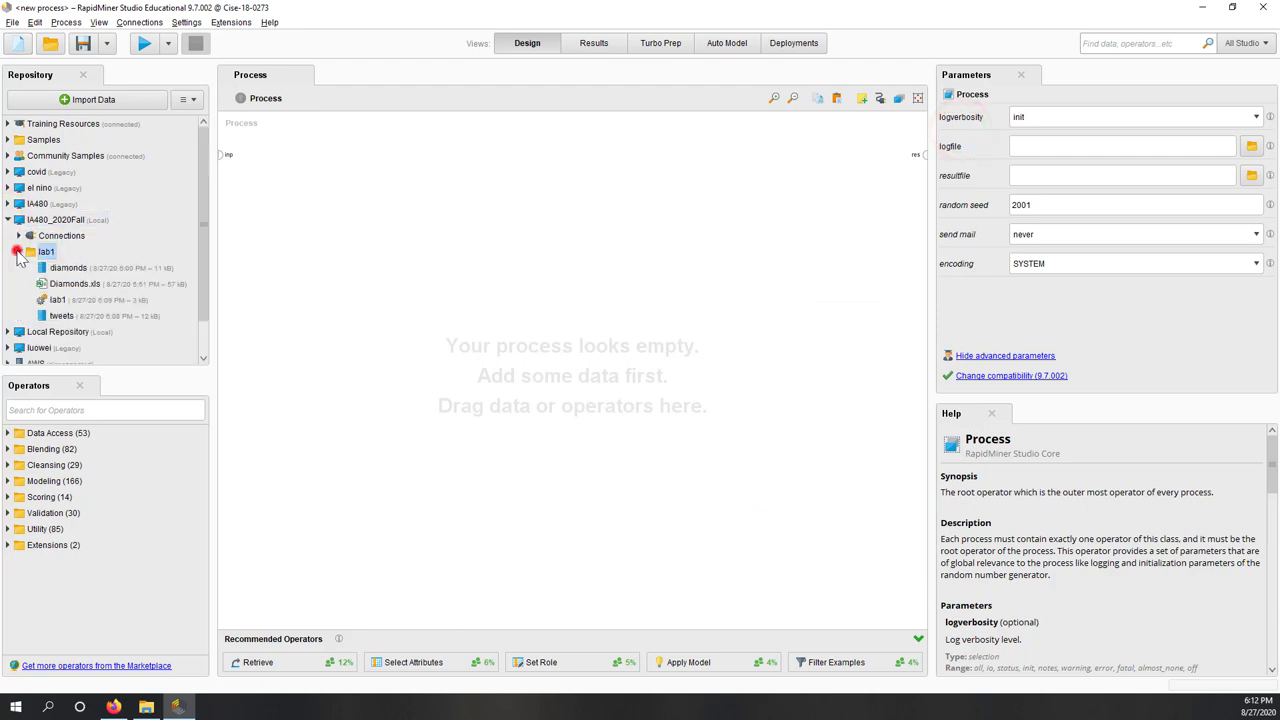
Open the lab1 process from the lab1 folder of the IA480_2020Fall repository
left_click(68, 286)
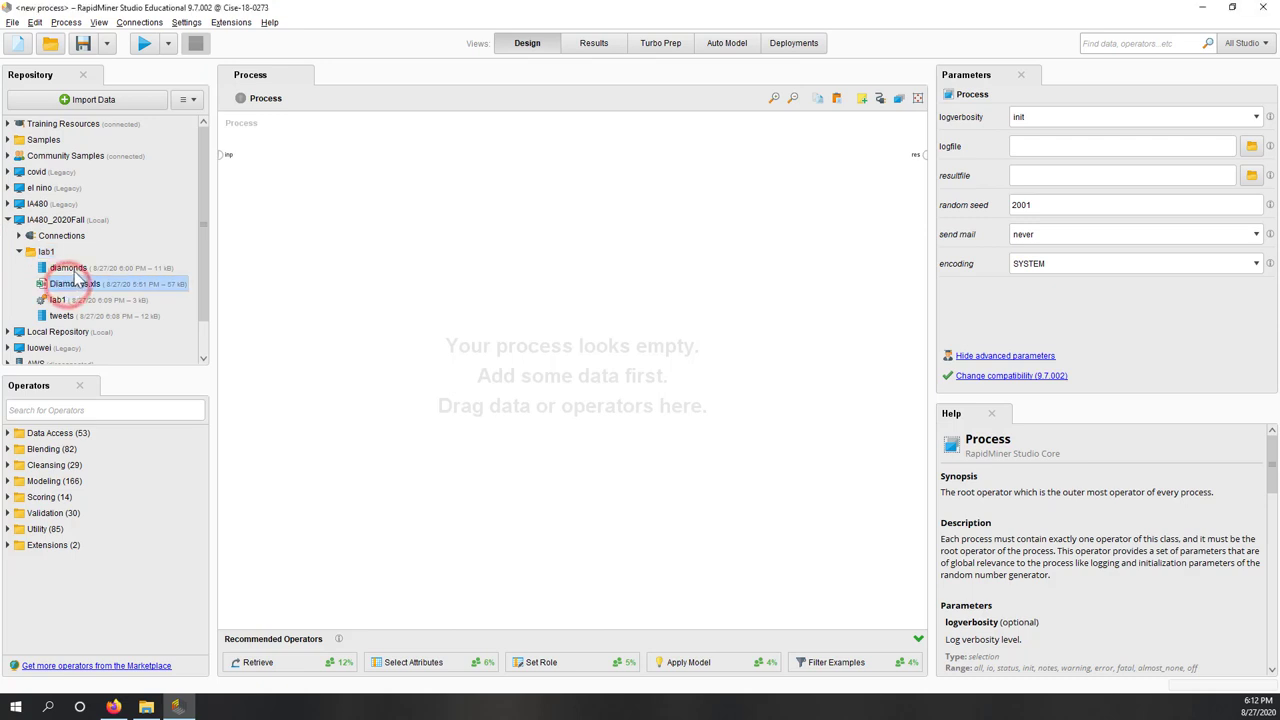
left_click(66, 267)
left_click(62, 316)
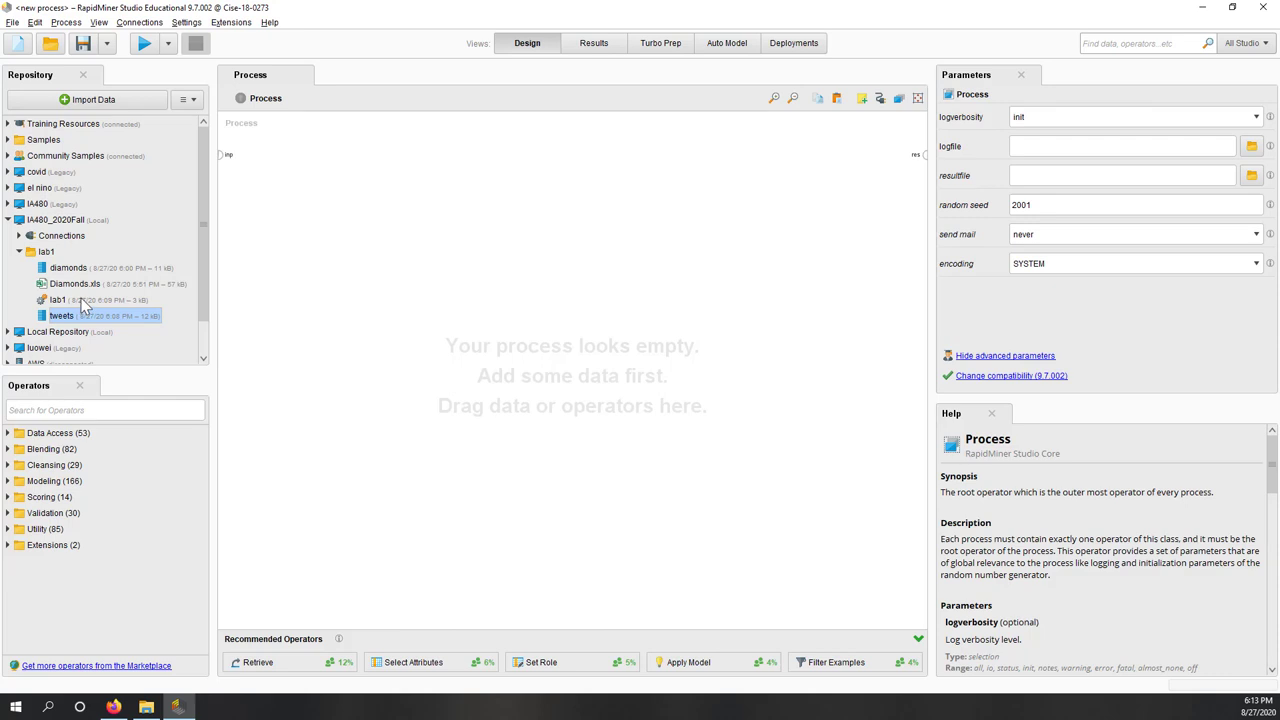
left_click(82, 301)
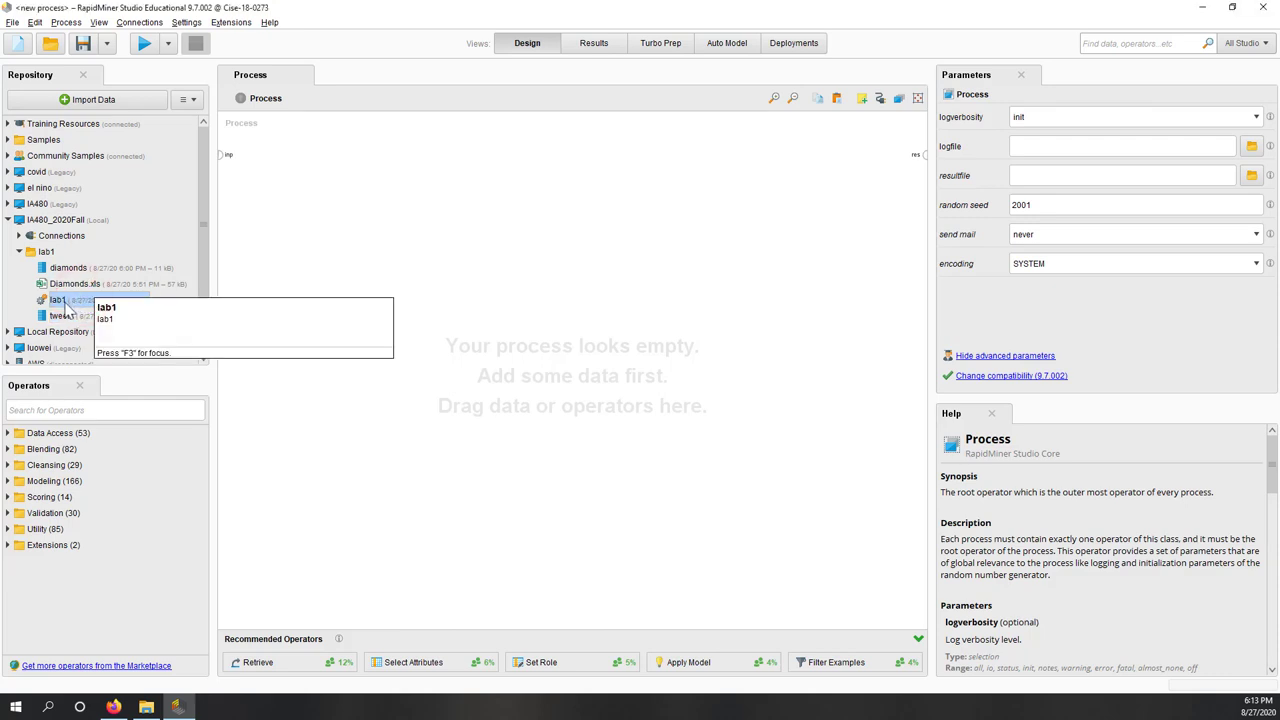
double_click(62, 302)
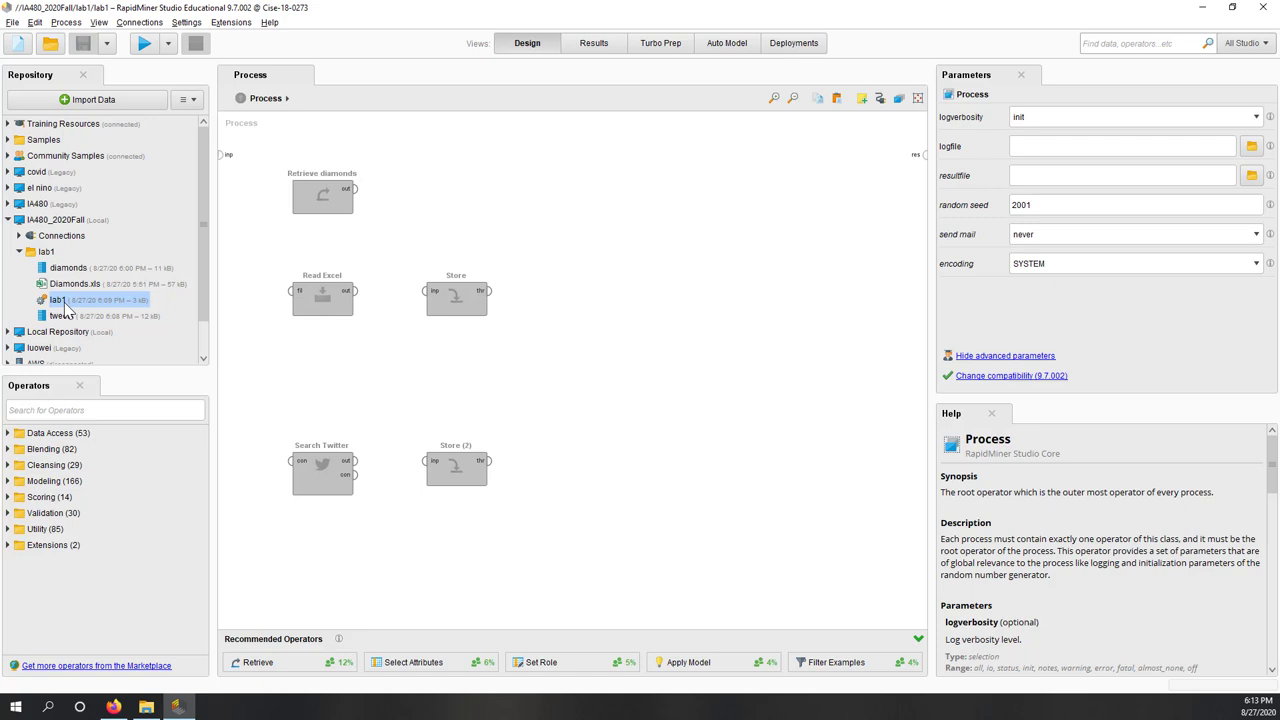
Enable the installed Operator Toolbox, Text Processing and Web Mining extensions in the extension manager
left_click(213, 27)
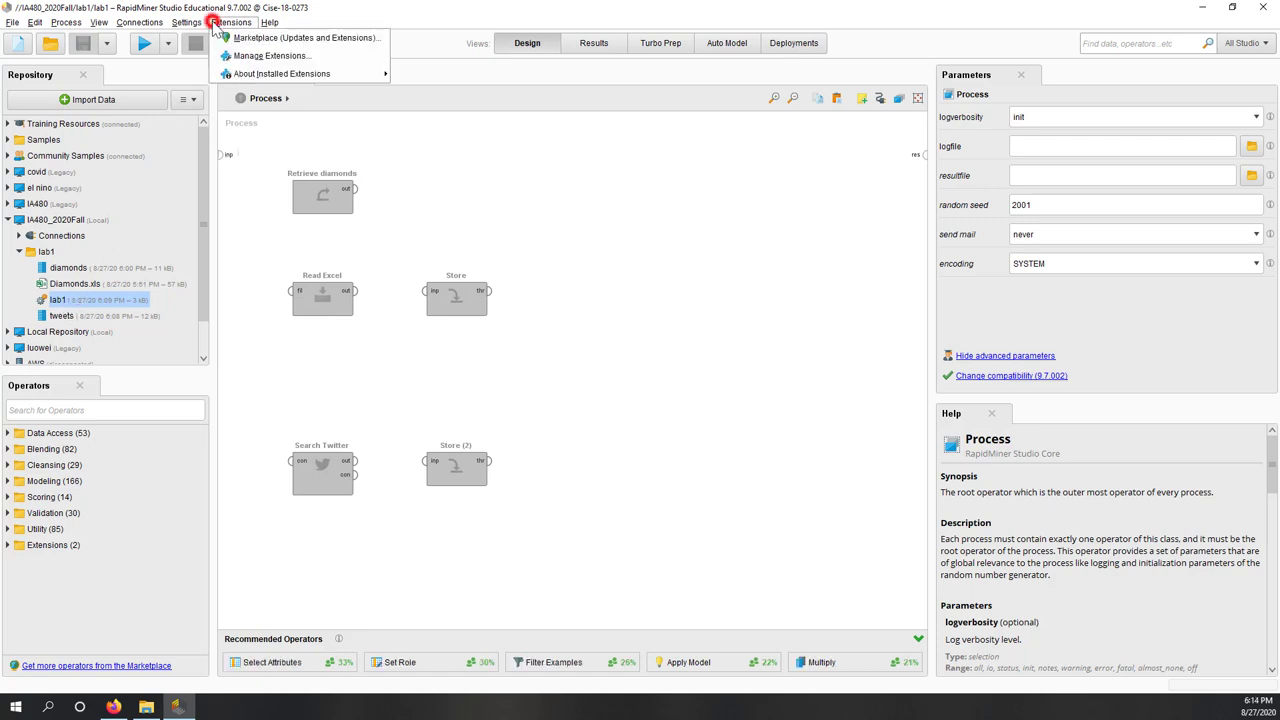
left_click(228, 55)
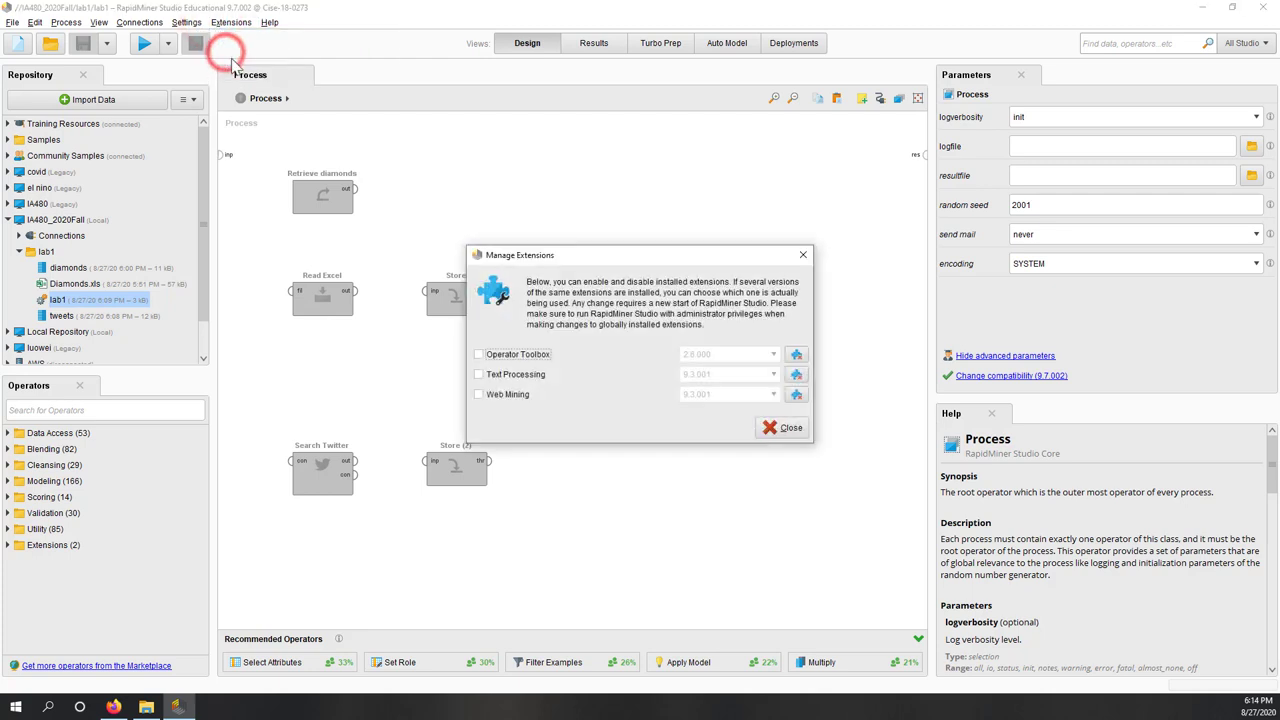
left_click(516, 355)
left_click(516, 377)
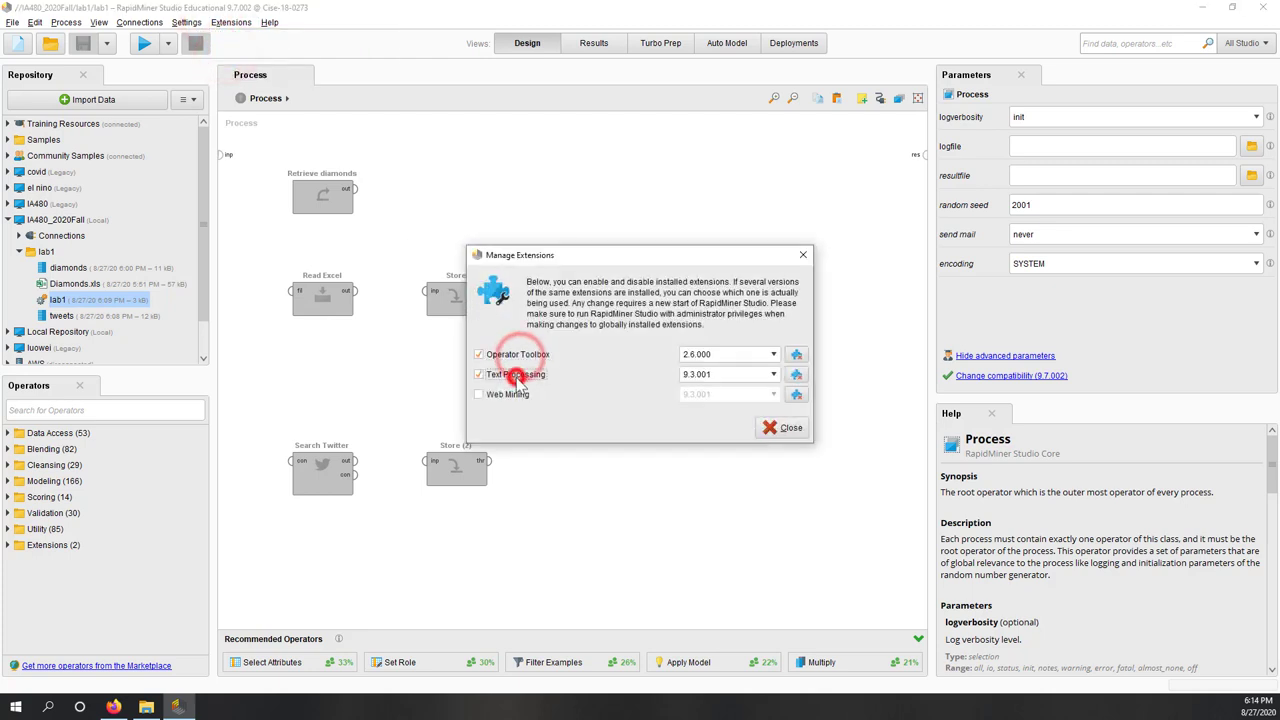
left_click(510, 395)
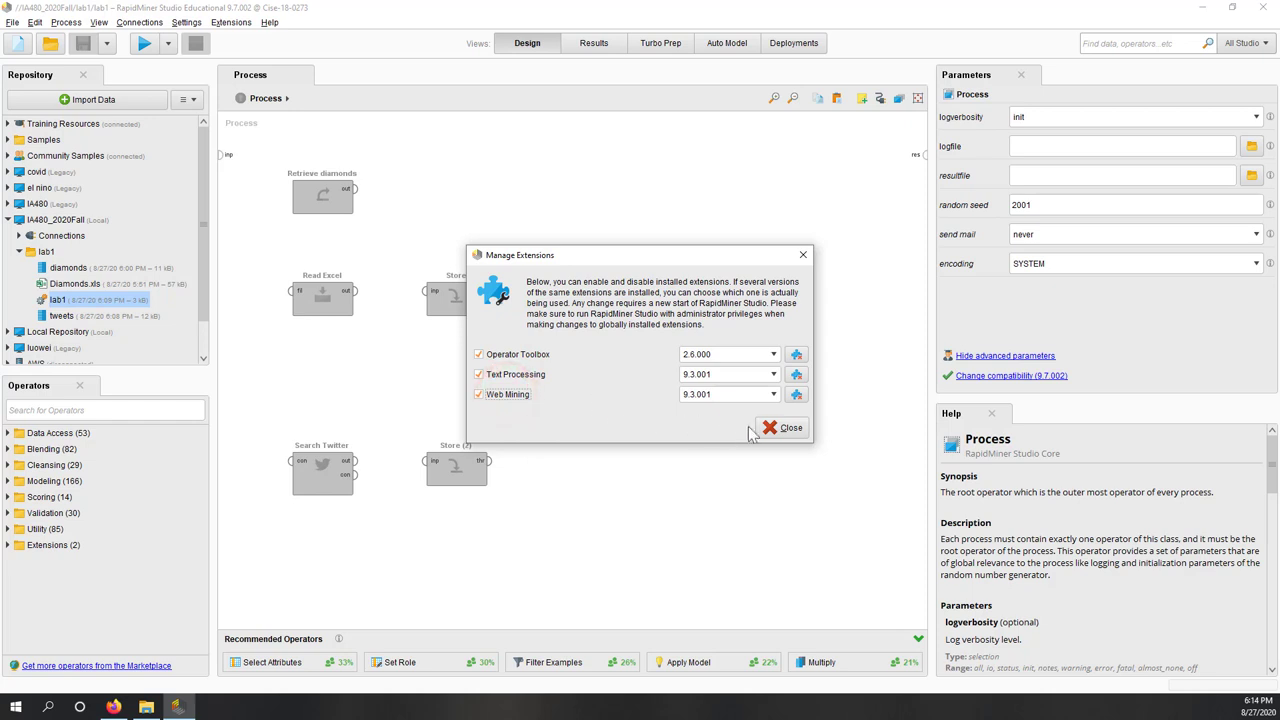
Close the extension manager, restart the program to apply the changes, and dismiss the welcome window
left_click(788, 430)
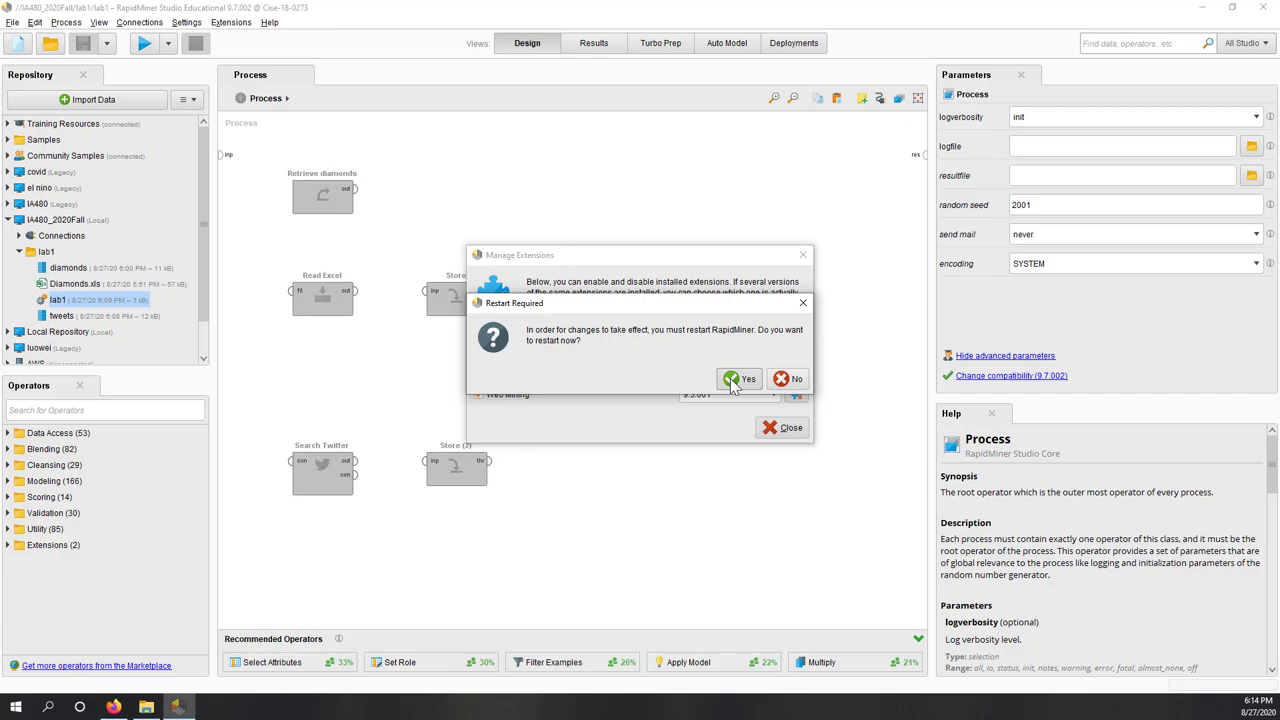
left_click(740, 379)
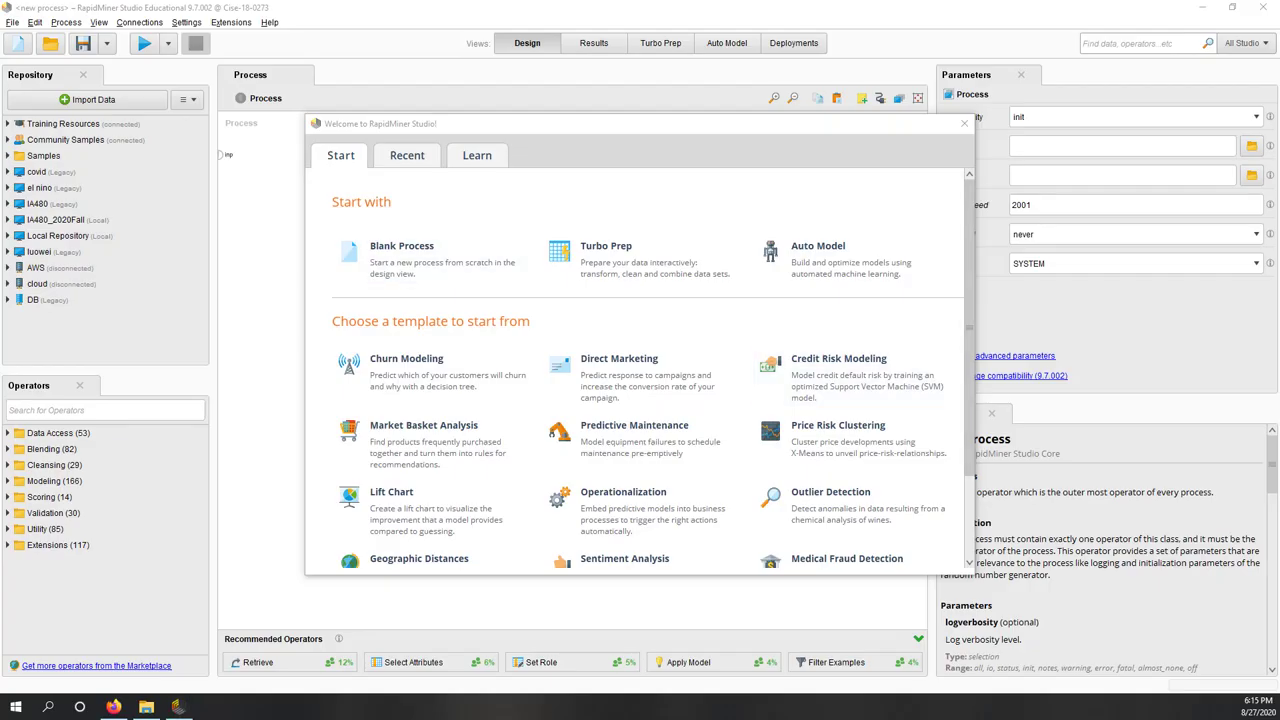
left_click(969, 127)
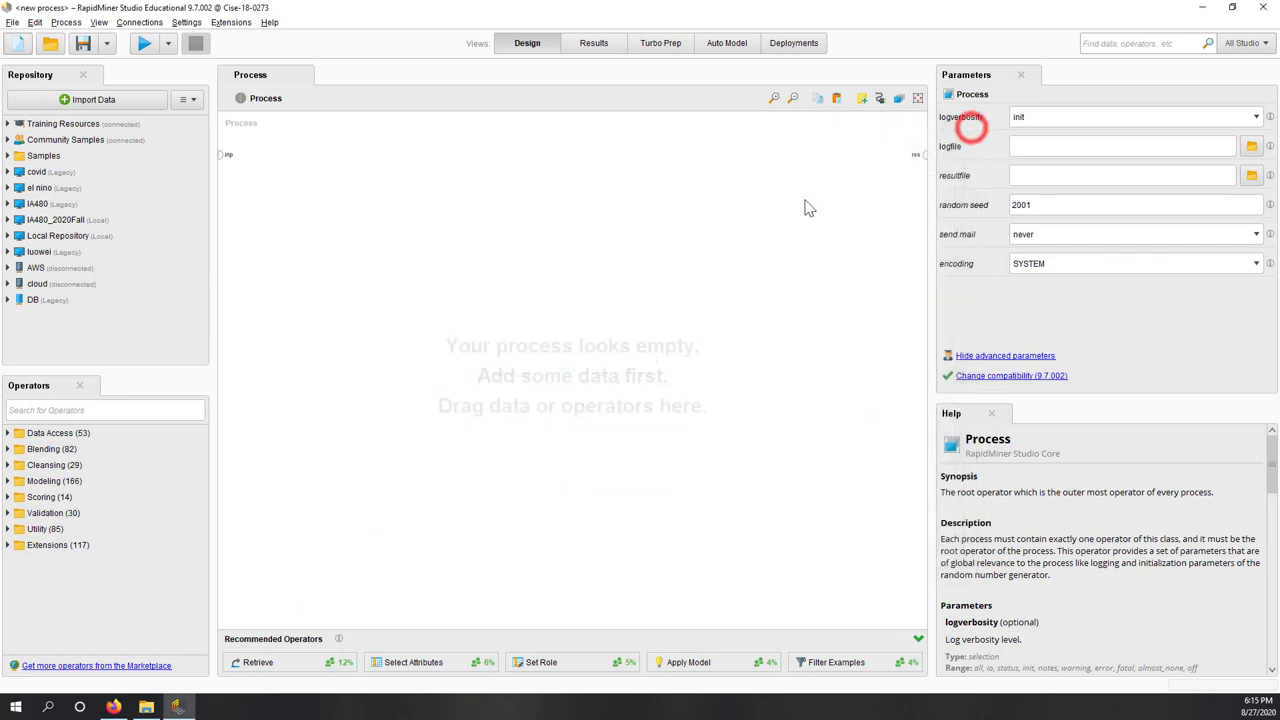
Expand the Web Mining extension's operators, and reopen the lab1 process from the IA480_2020Fall repository
left_click(8, 545)
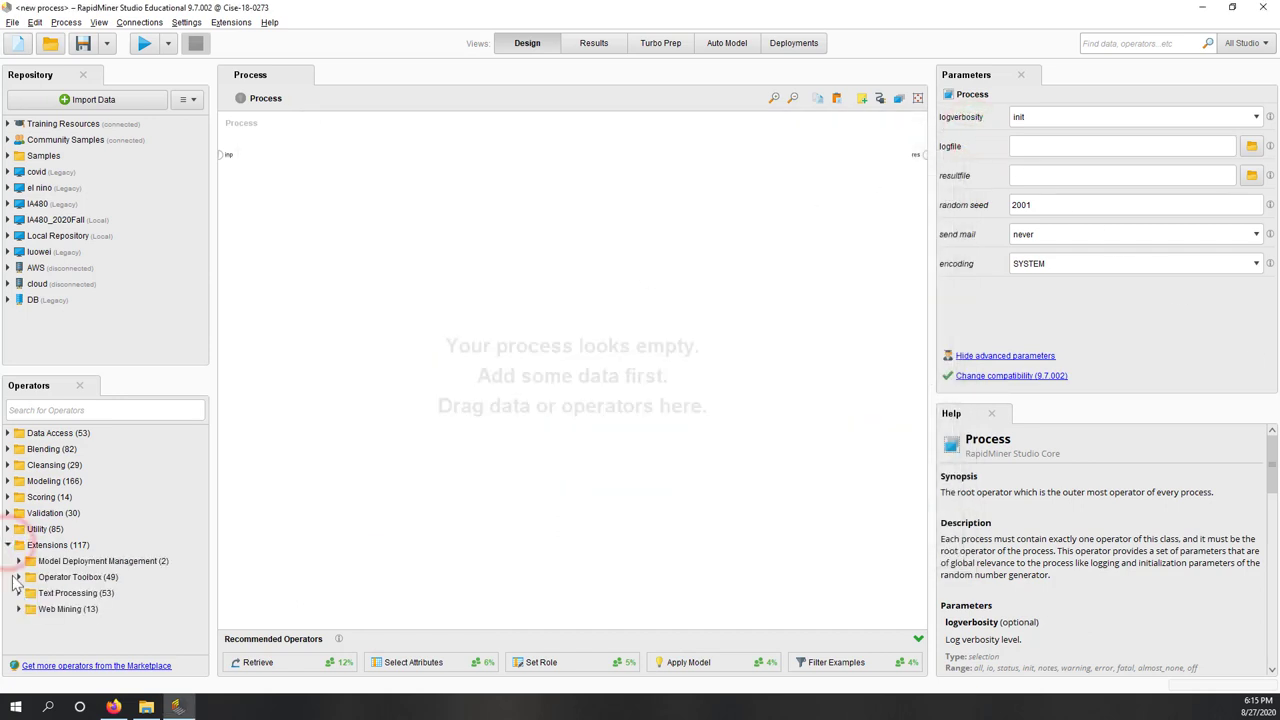
left_click(18, 609)
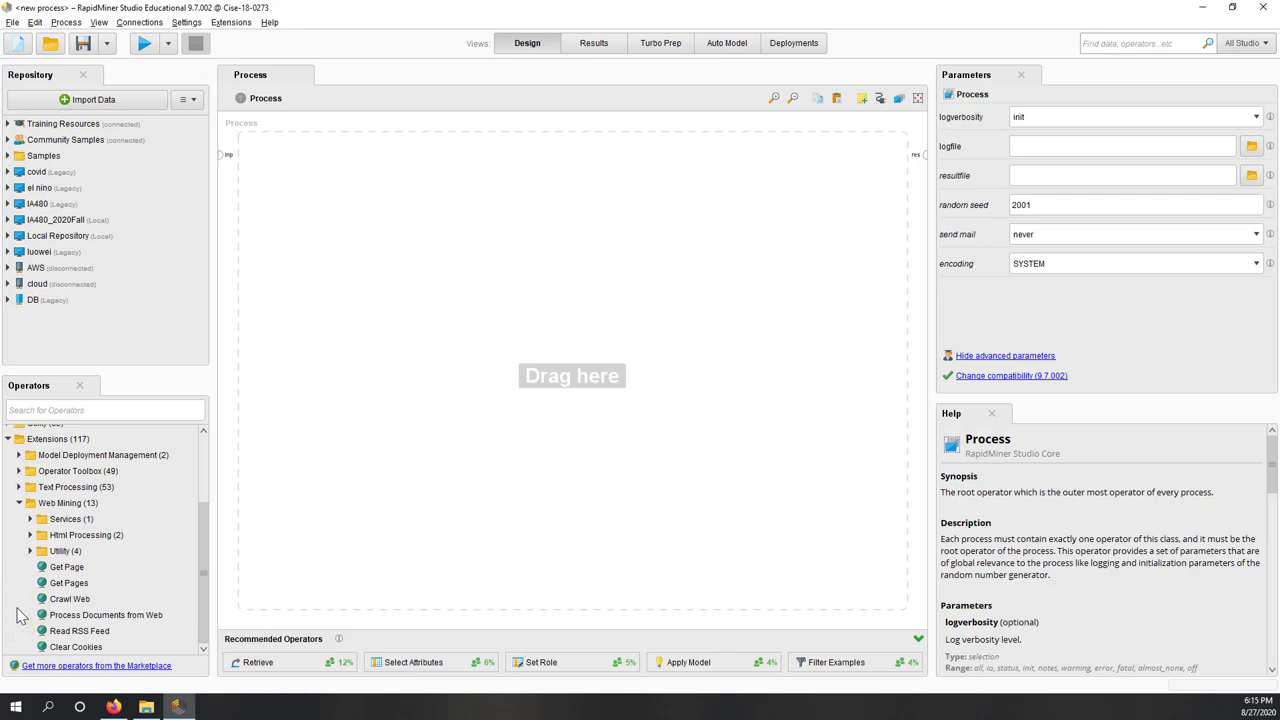
left_click(7, 219)
left_click(19, 251)
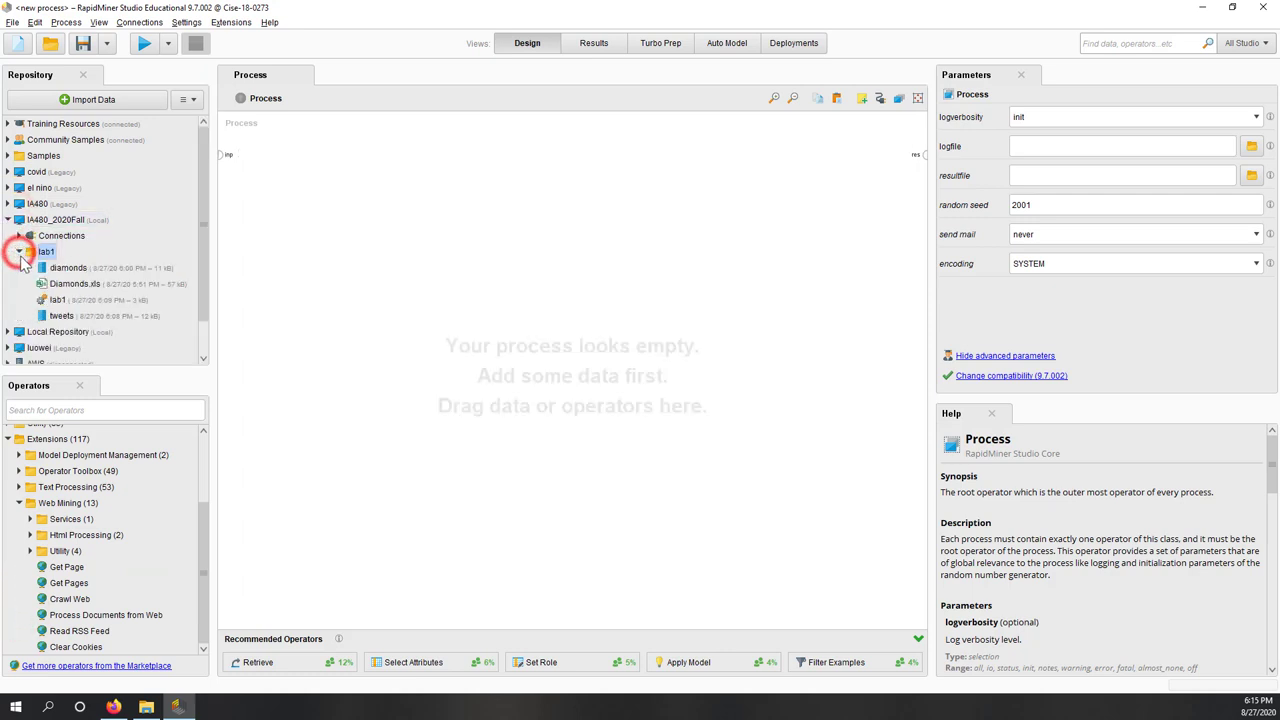
double_click(82, 300)
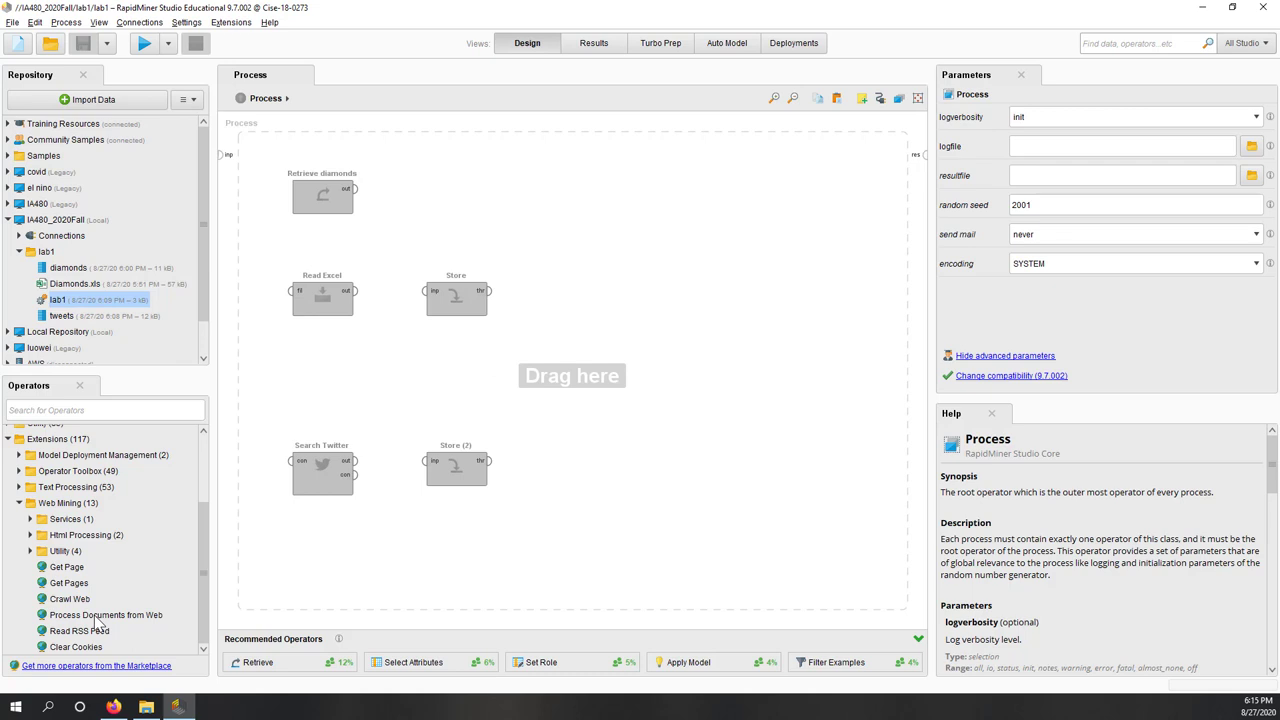
left_click_drag(67, 567, 552, 478)
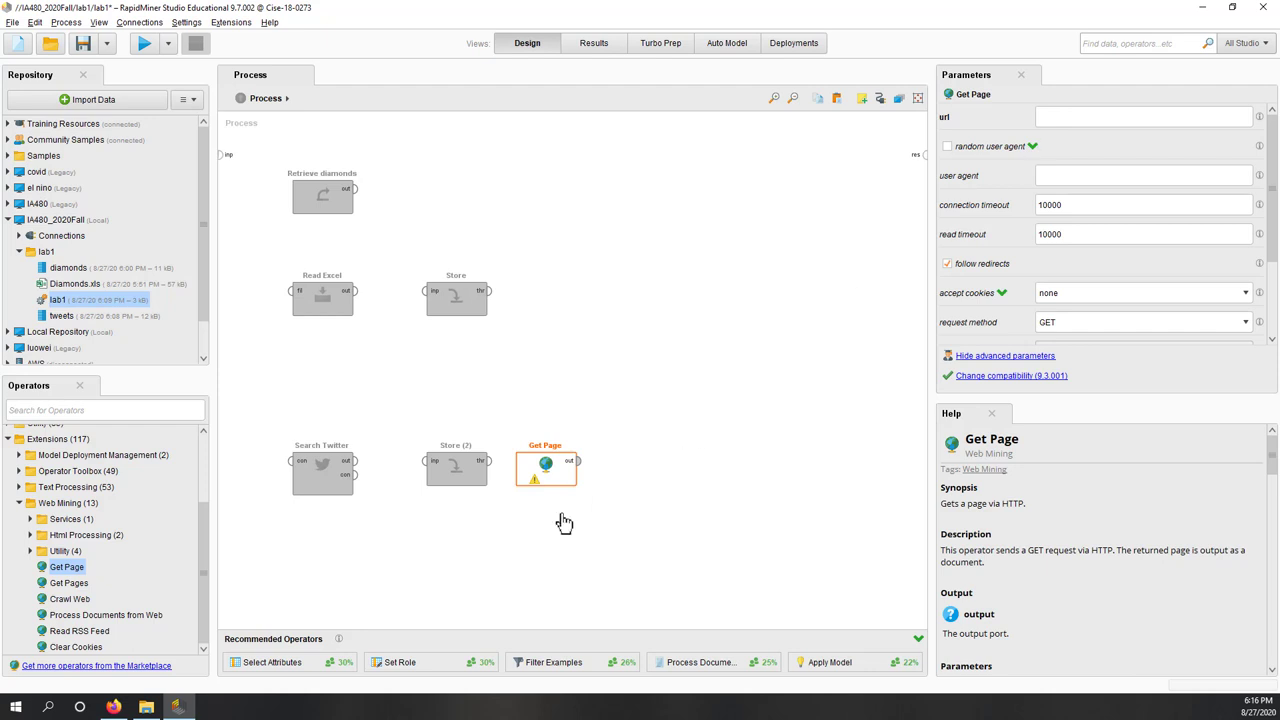
left_click(114, 707)
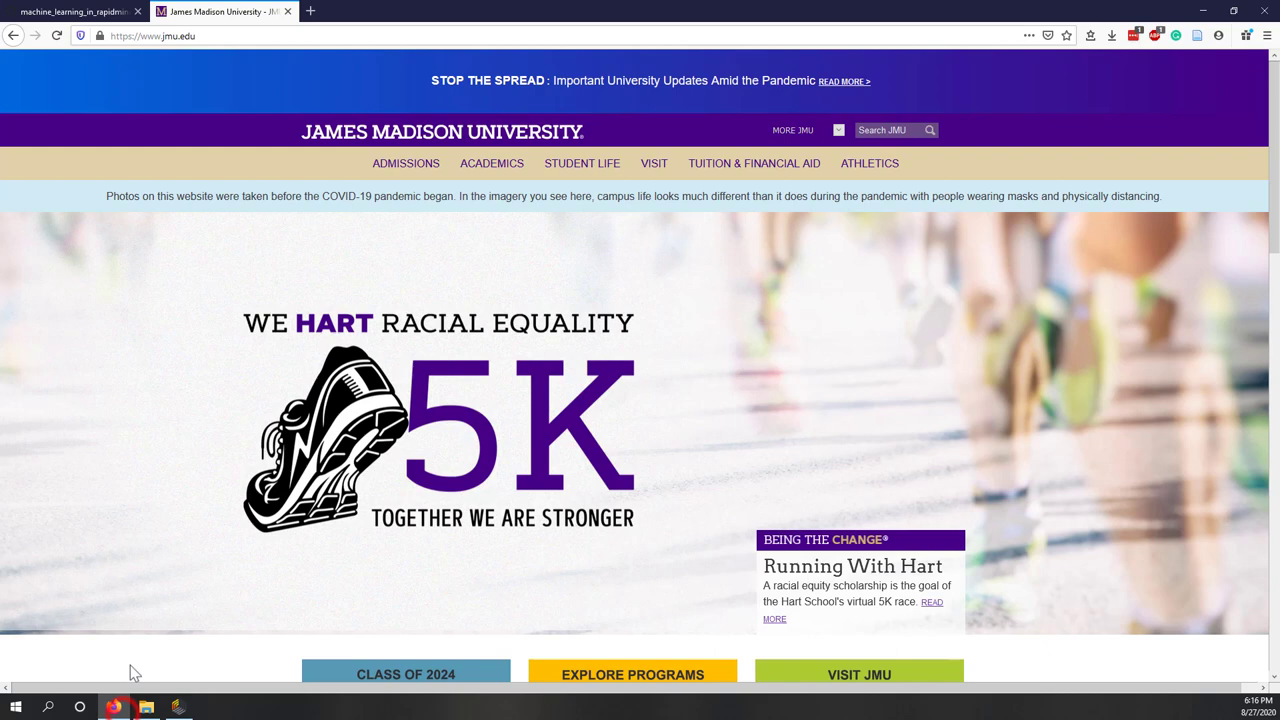
left_click(215, 37)
right_click(215, 37)
left_click(250, 83)
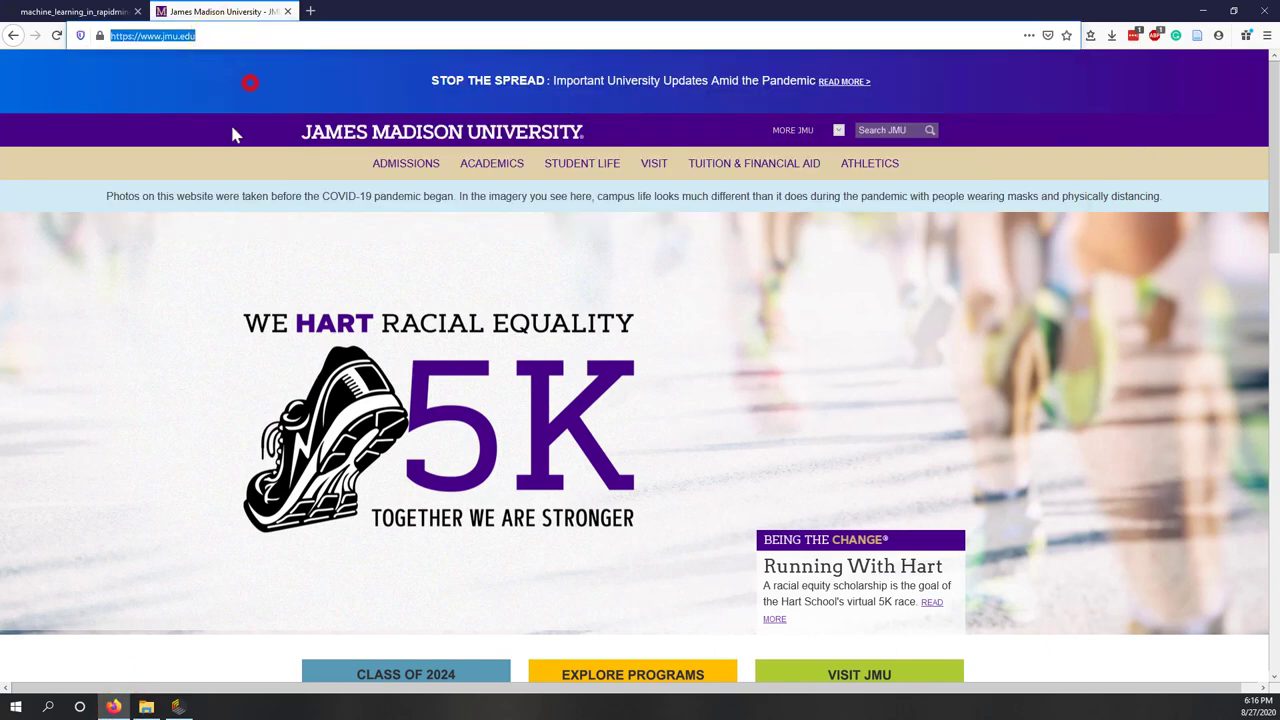
left_click(126, 374)
left_click(190, 705)
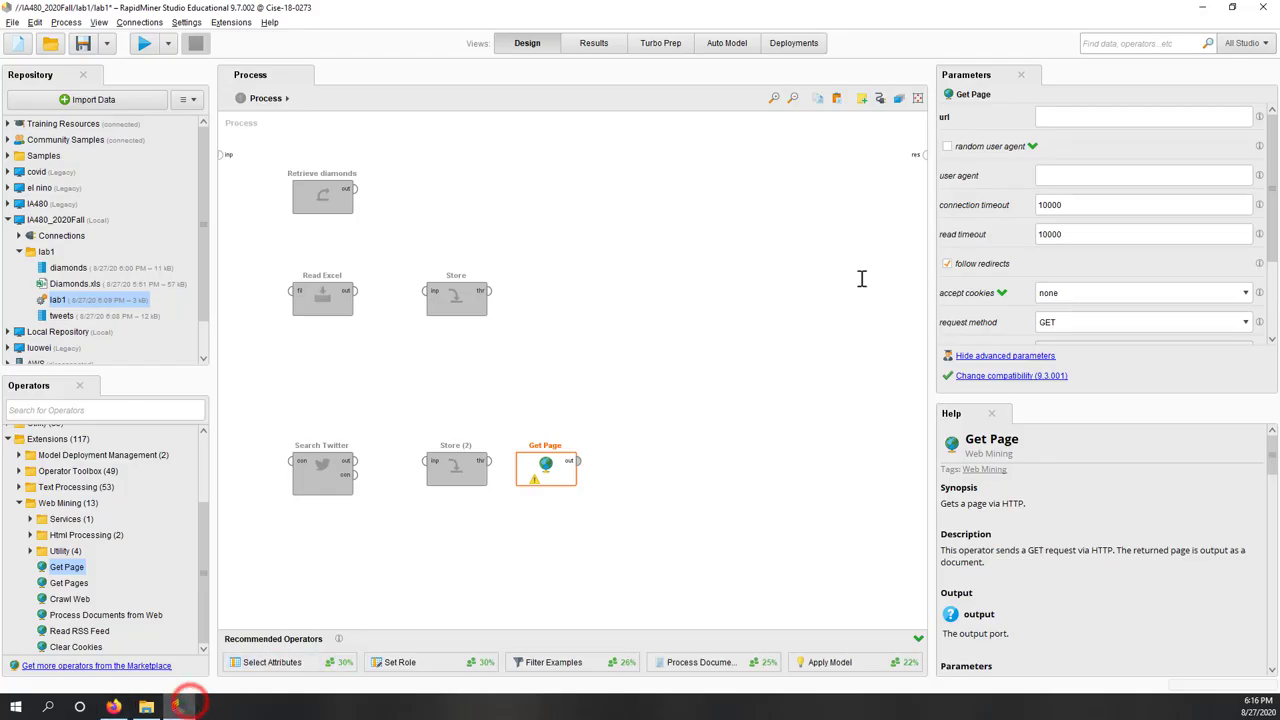
left_click(1108, 120)
key("ctrl+v")
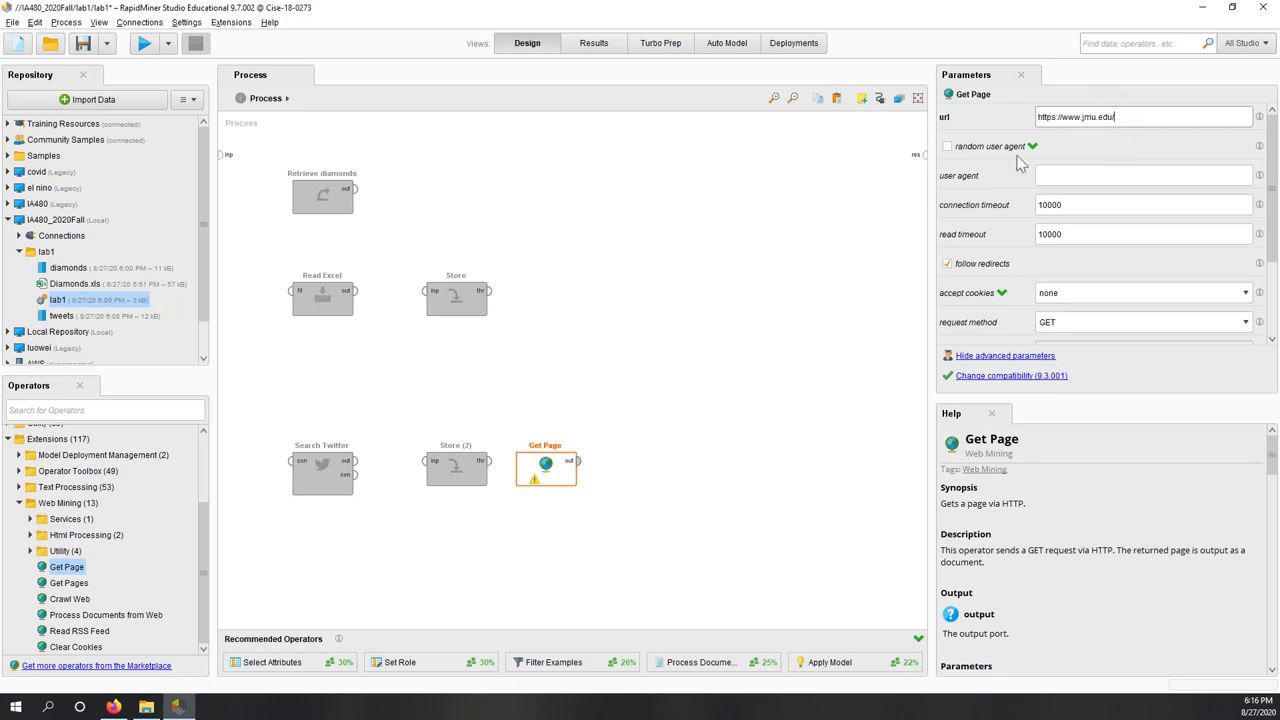
left_click(704, 270)
Connect the Get Page output to the process result port and run the process
left_click(578, 462)
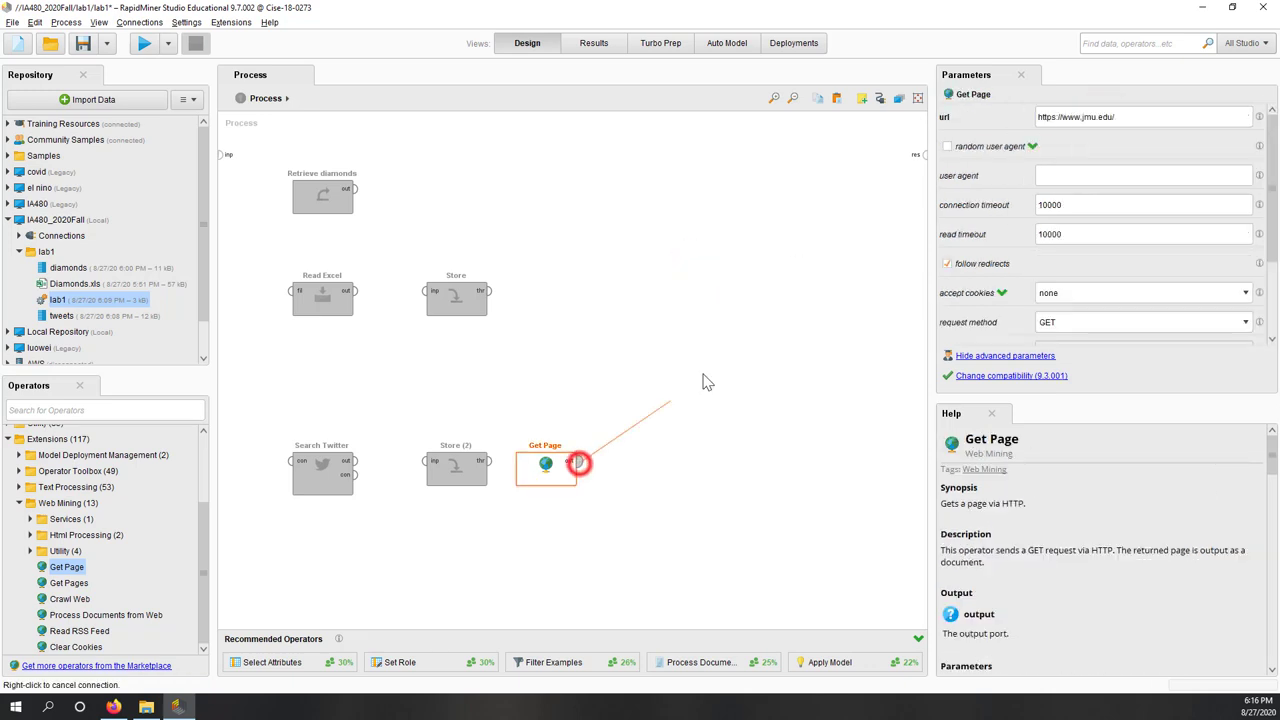
left_click(922, 157)
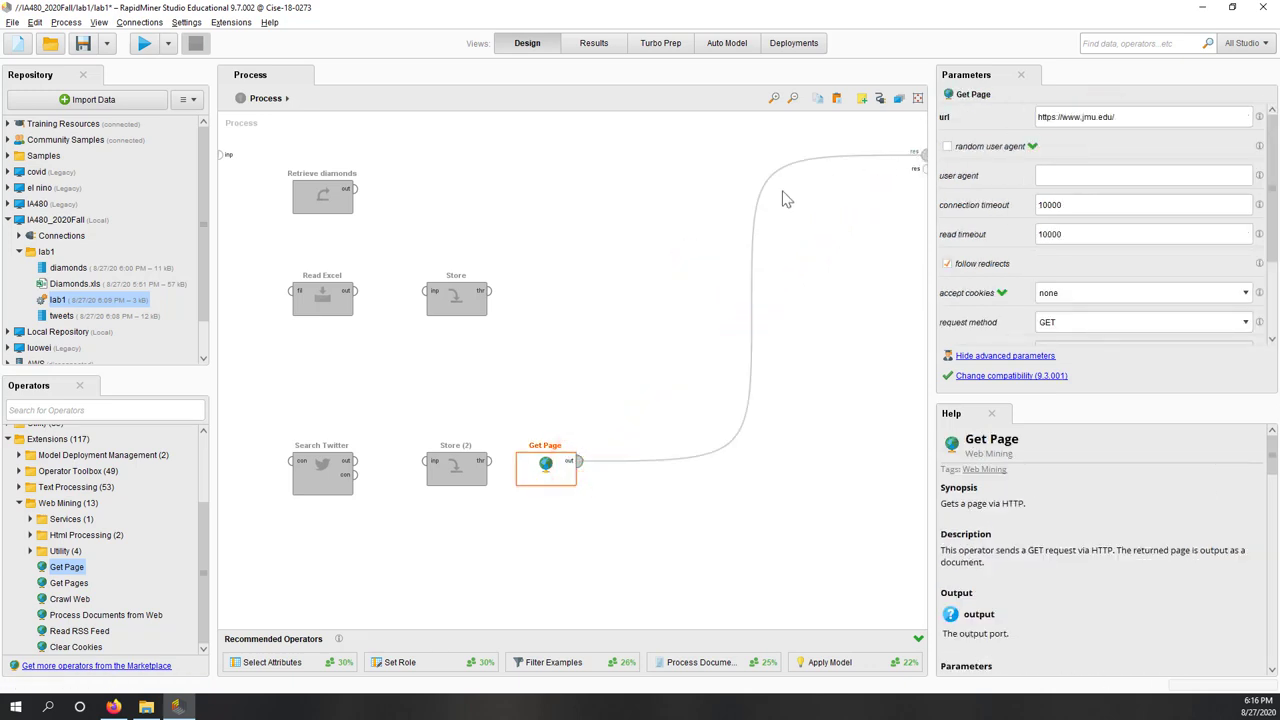
left_click(672, 220)
left_click(540, 463)
left_click(146, 44)
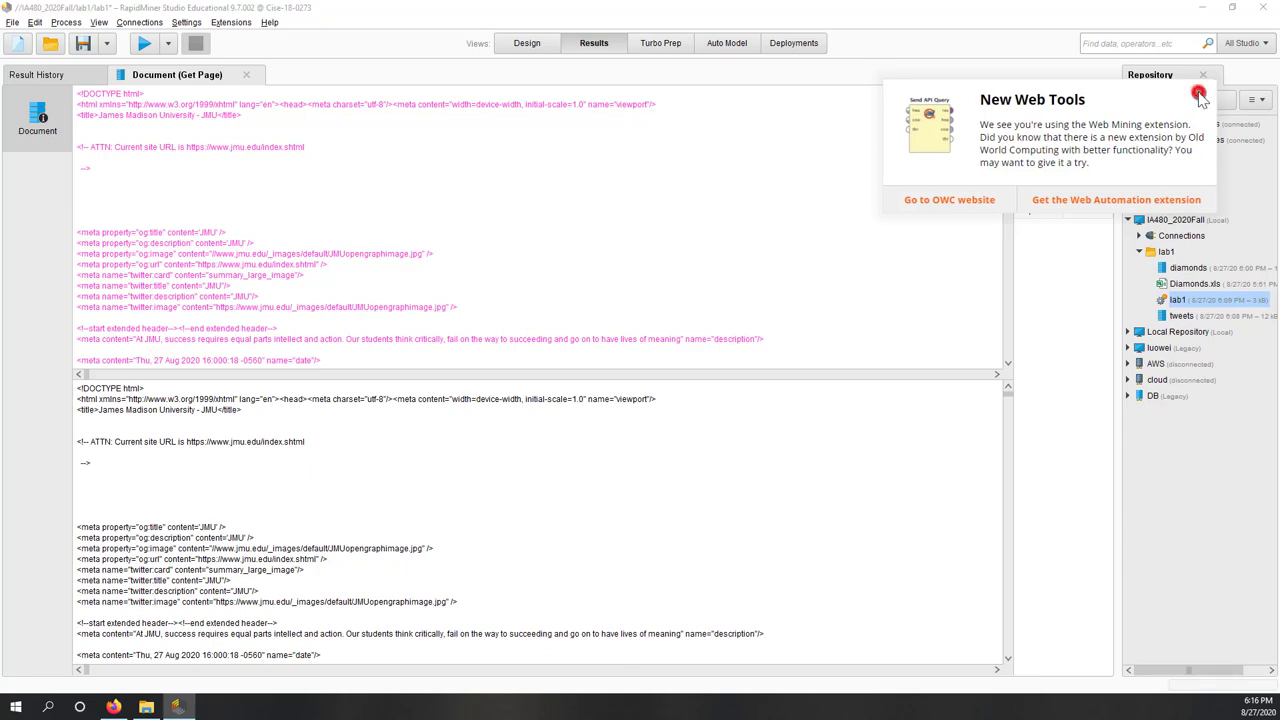
Dismiss the New Web Tools notice and examine the retrieved page's HTML source in both sections of the Get Page document
left_click(1196, 94)
scroll(600, 300, "down", 5)
scroll(397, 477, "down", 1)
scroll(397, 477, "down", 3)
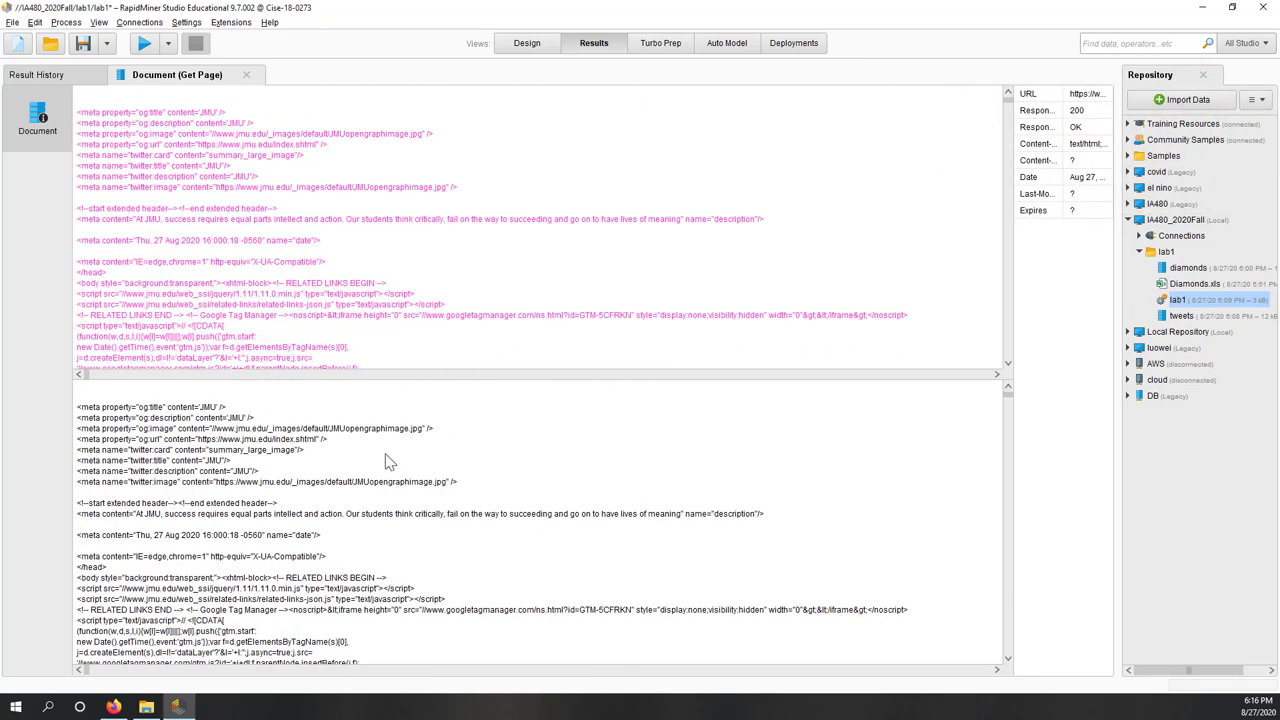
scroll(243, 253, "down", 8)
scroll(243, 253, "down", 4)
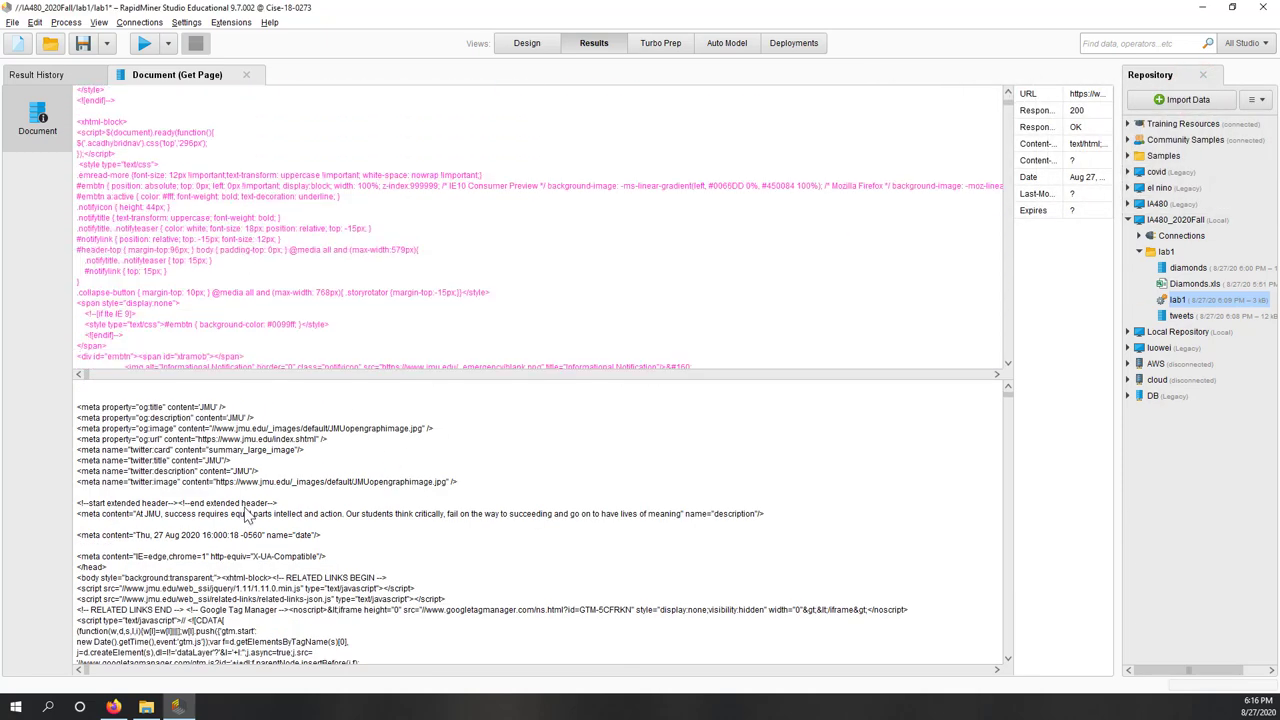
scroll(248, 515, "down", 12)
scroll(248, 515, "down", 15)
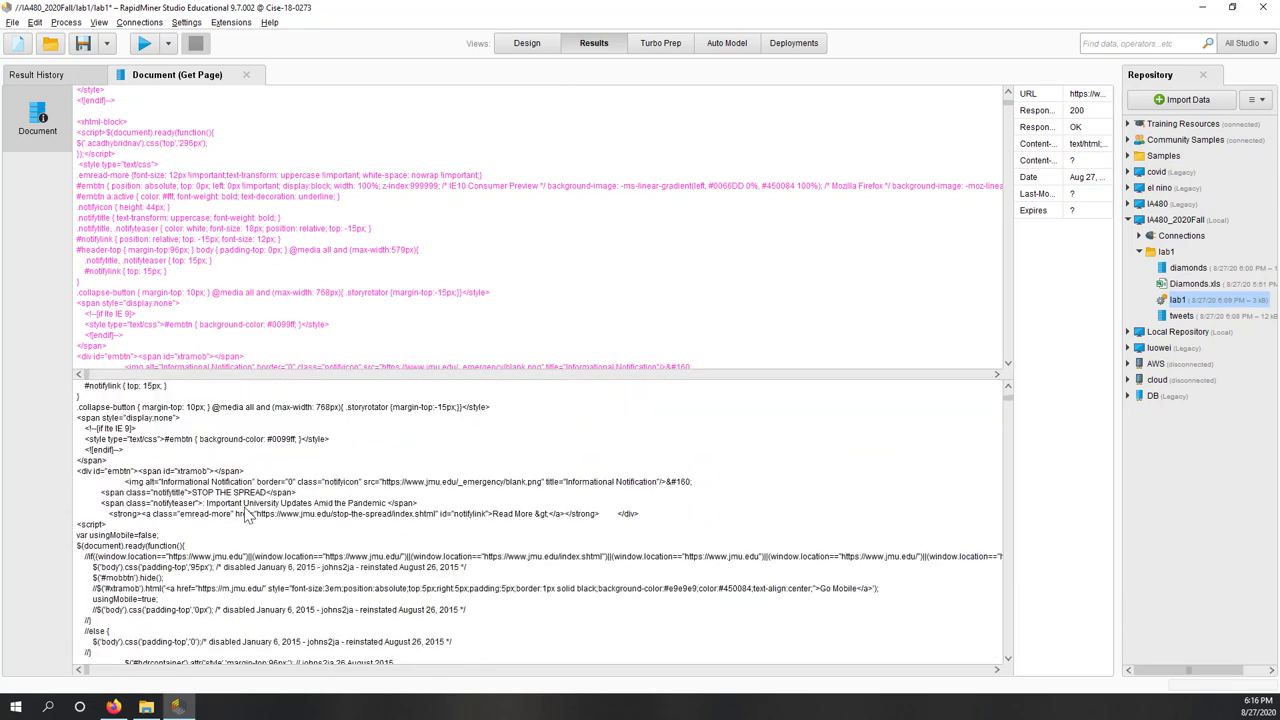
scroll(248, 515, "down", 15)
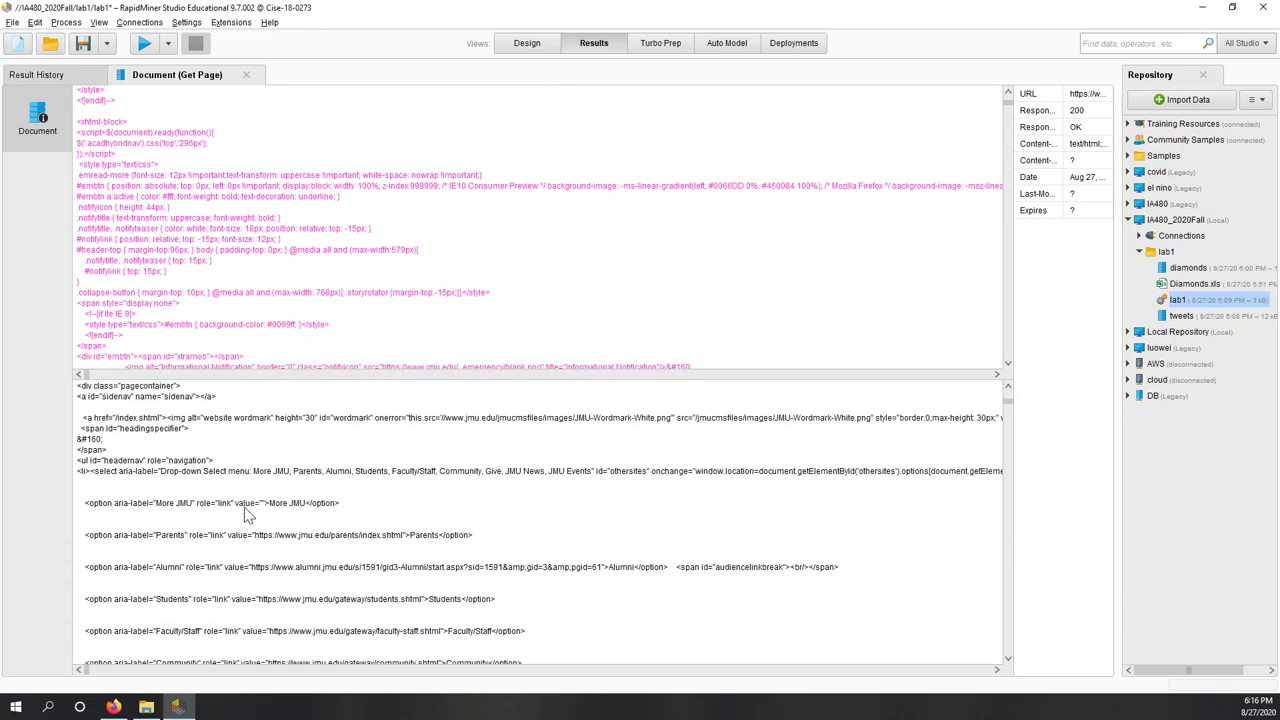
scroll(248, 513, "down", 10)
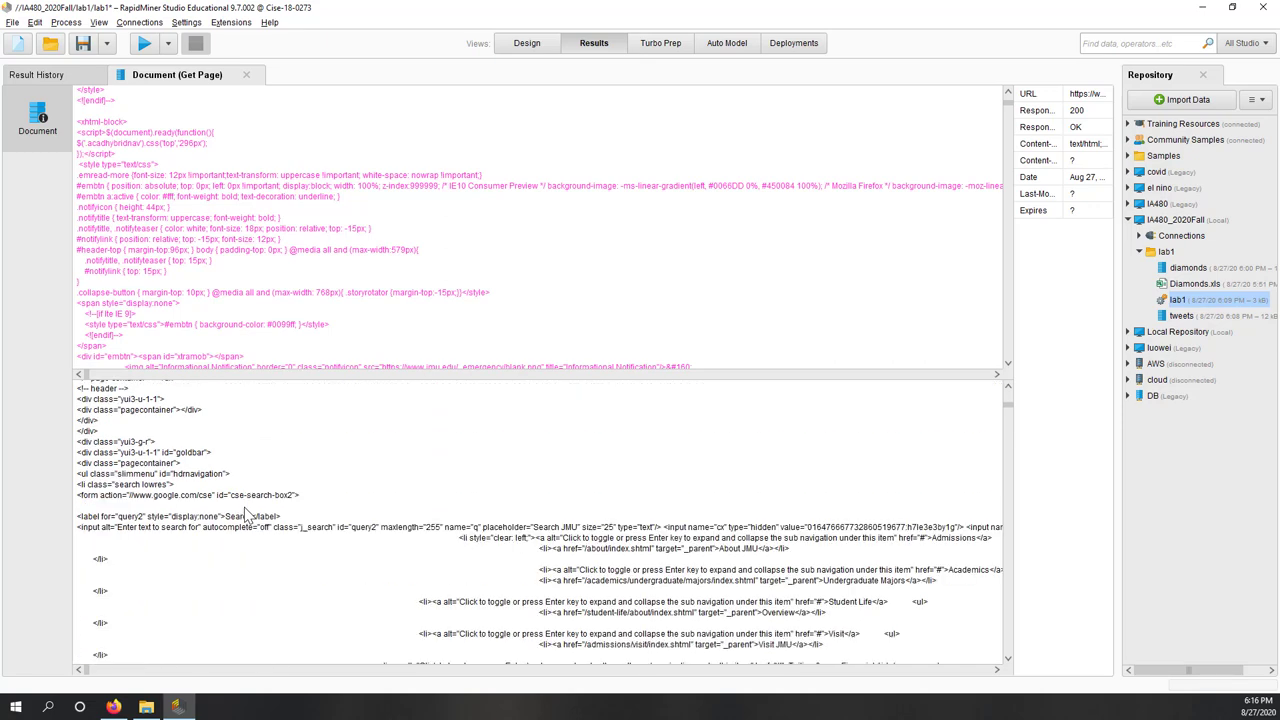
scroll(240, 250, "down", 9)
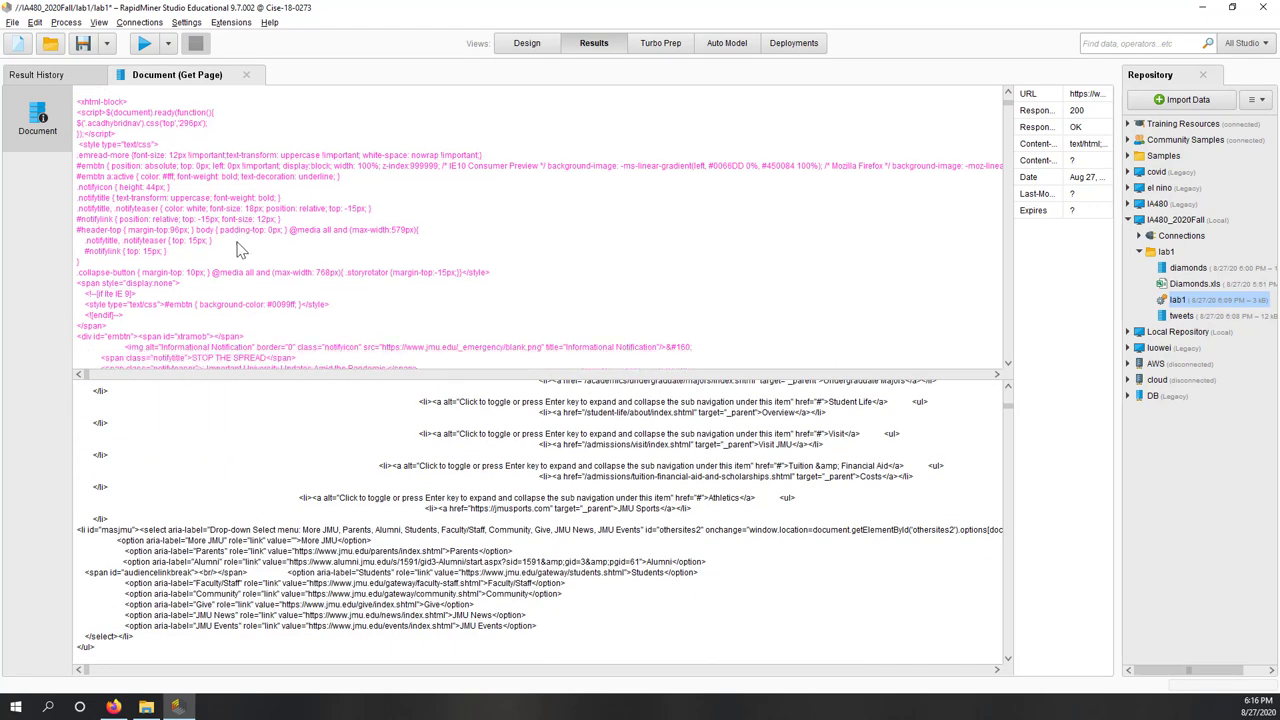
scroll(240, 250, "down", 6)
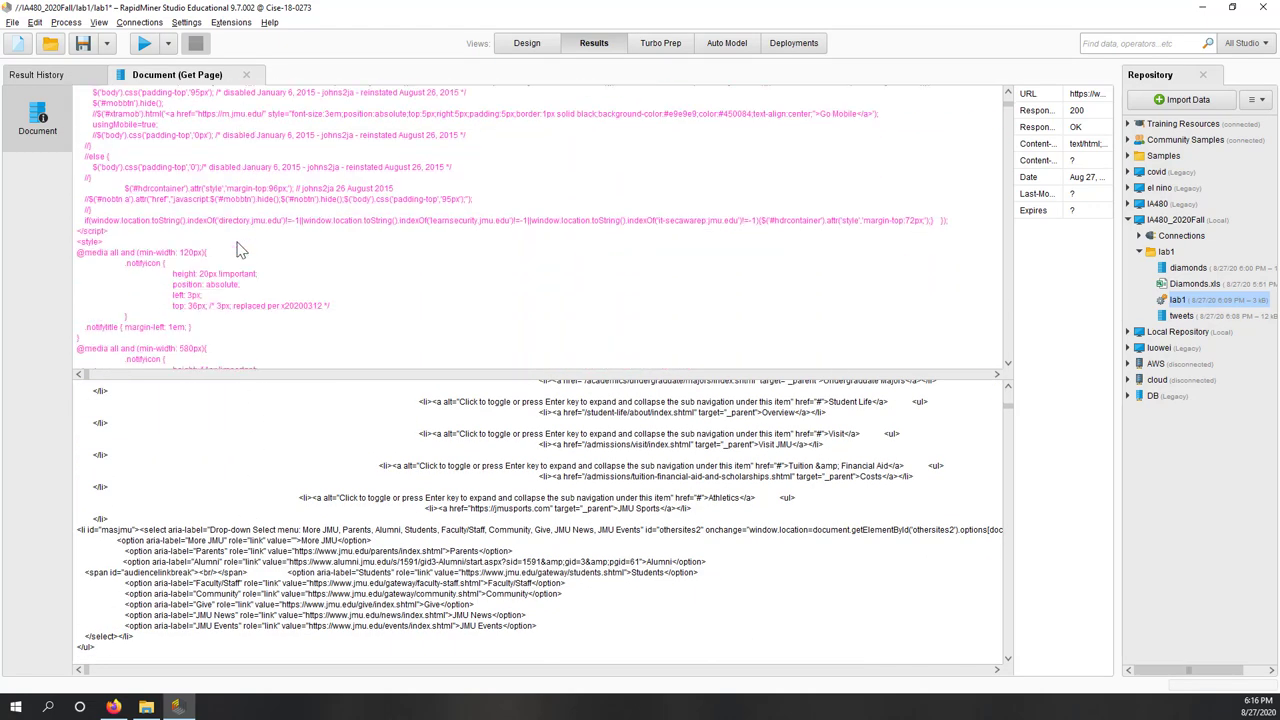
Return to the process design and insert the HTML Processing operator Extract Content between Get Page and the process result port
left_click(530, 45)
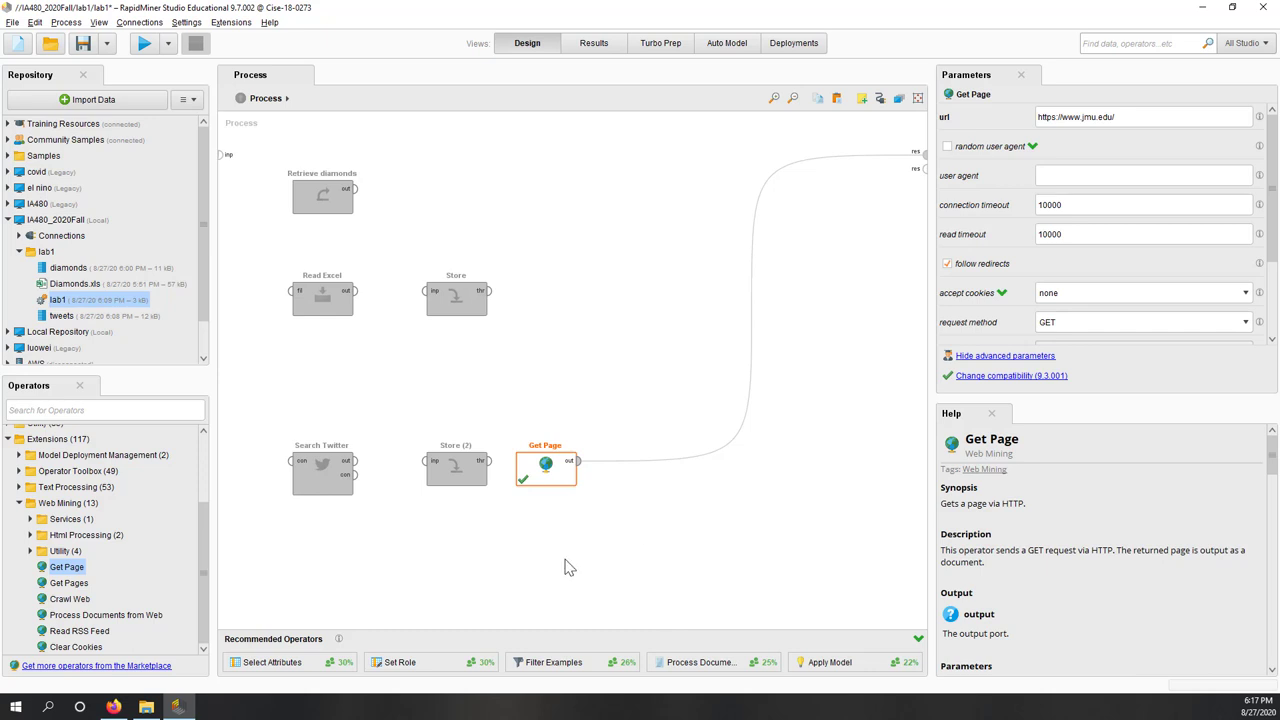
left_click_drag(62, 567, 35, 543)
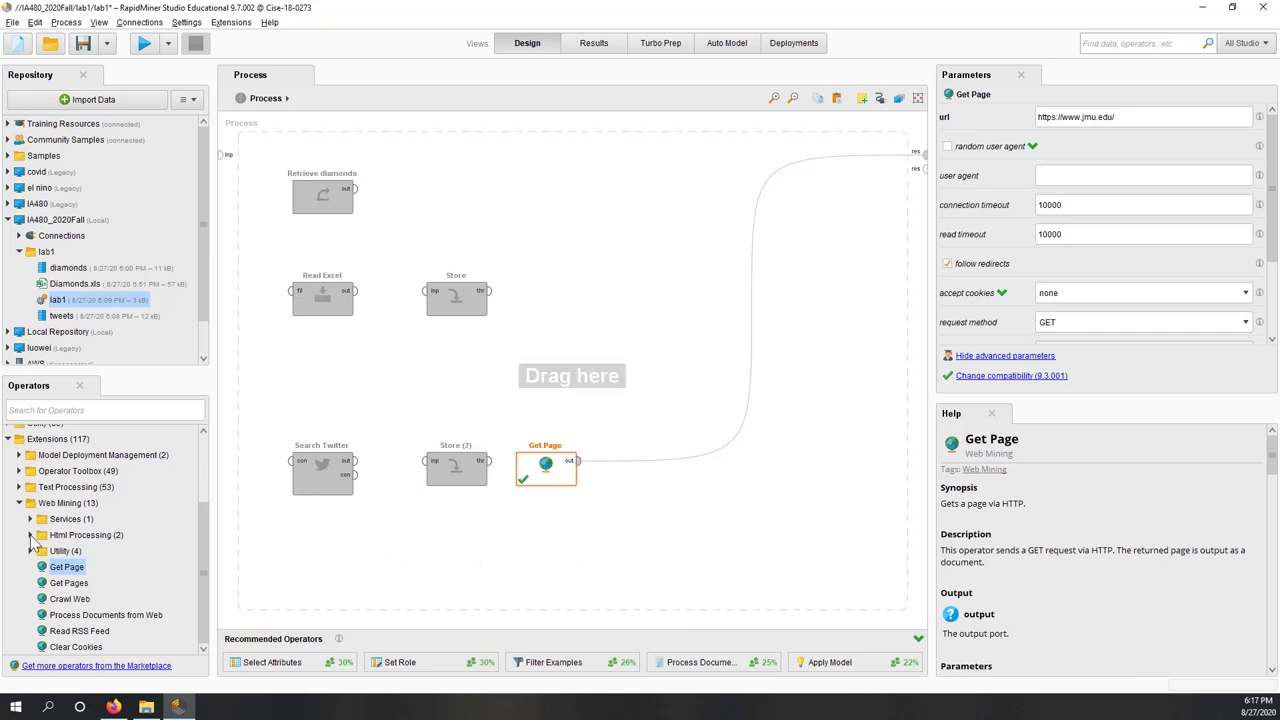
left_click(31, 535)
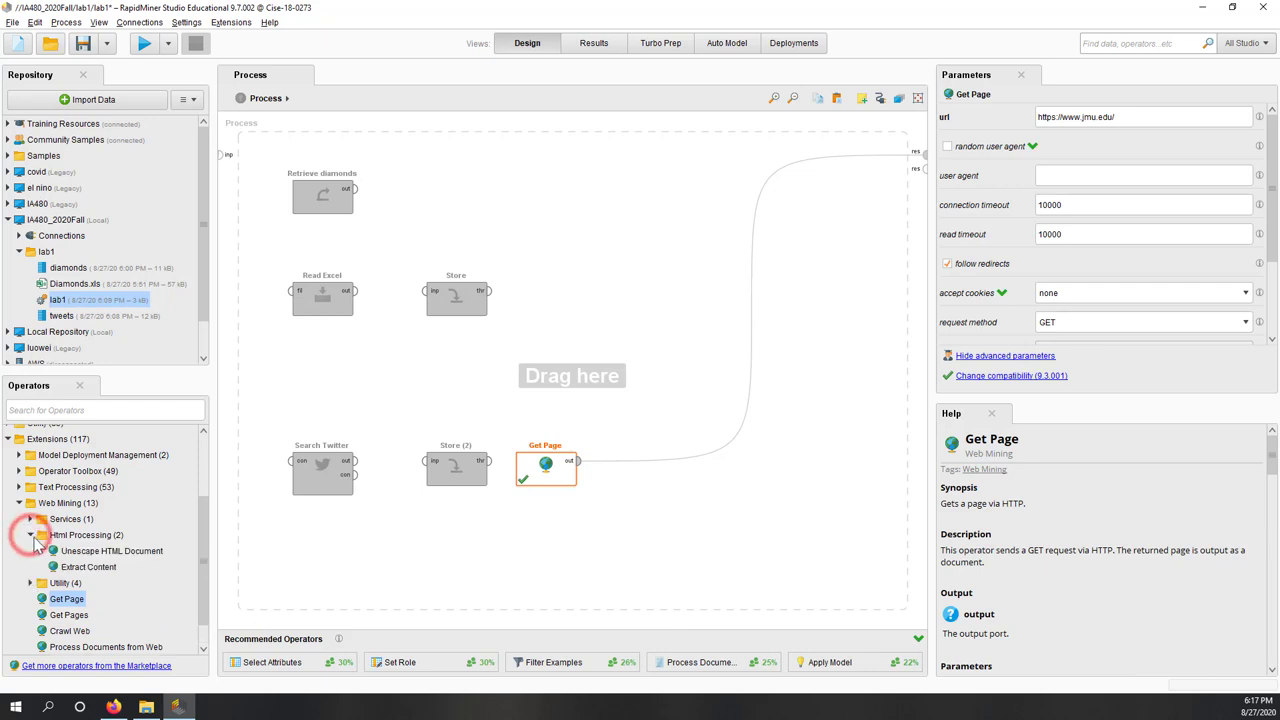
left_click(94, 569)
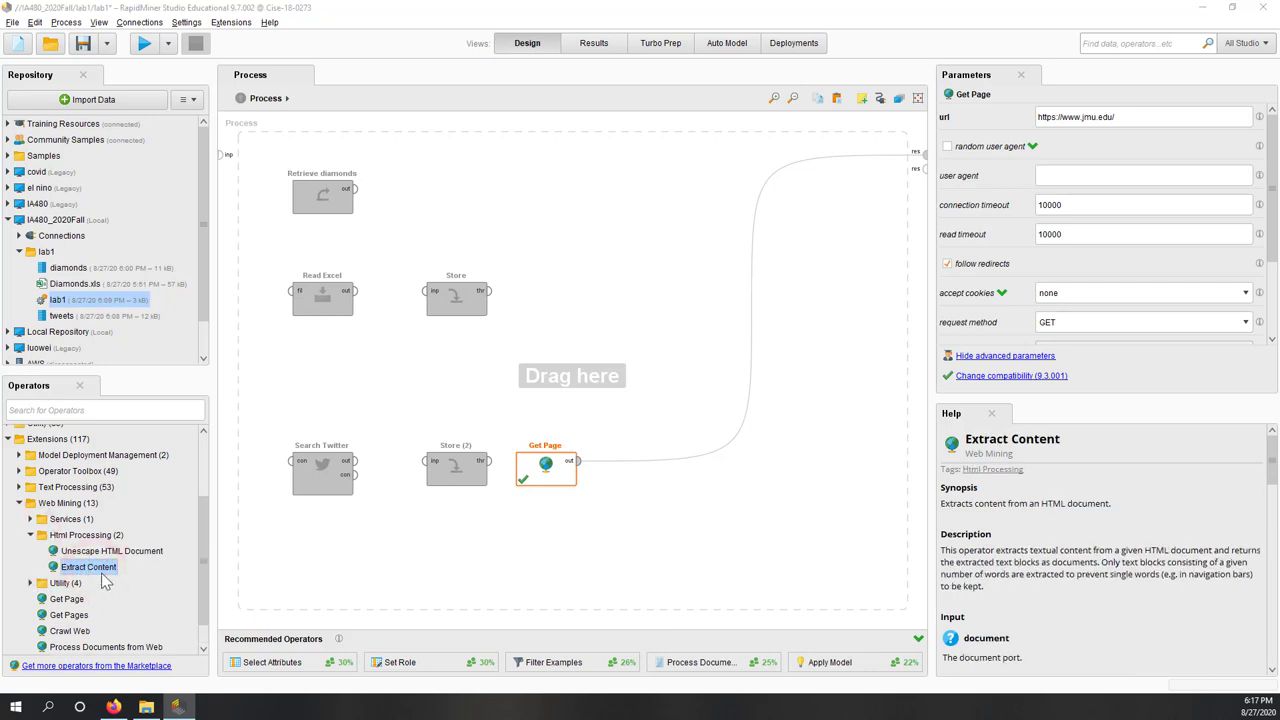
left_click_drag(92, 569, 692, 463)
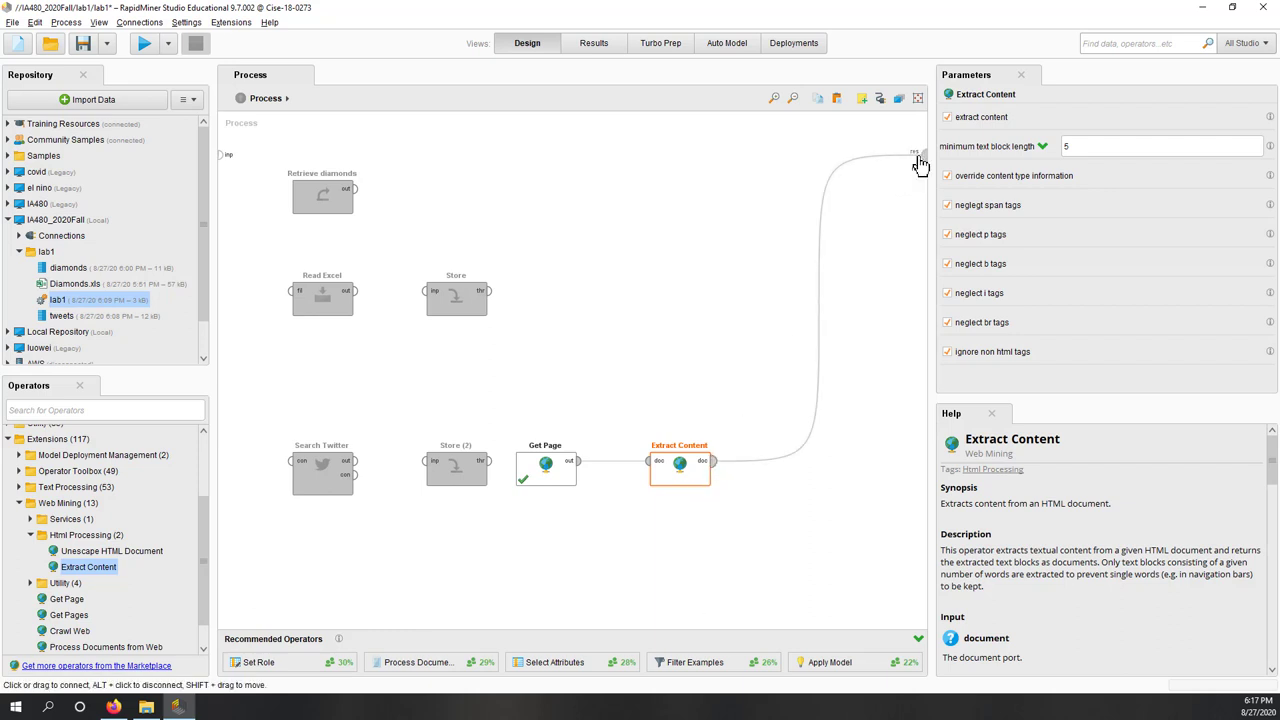
Run the process and examine the extracted page text in both sections of the Extract Content document
left_click(690, 488)
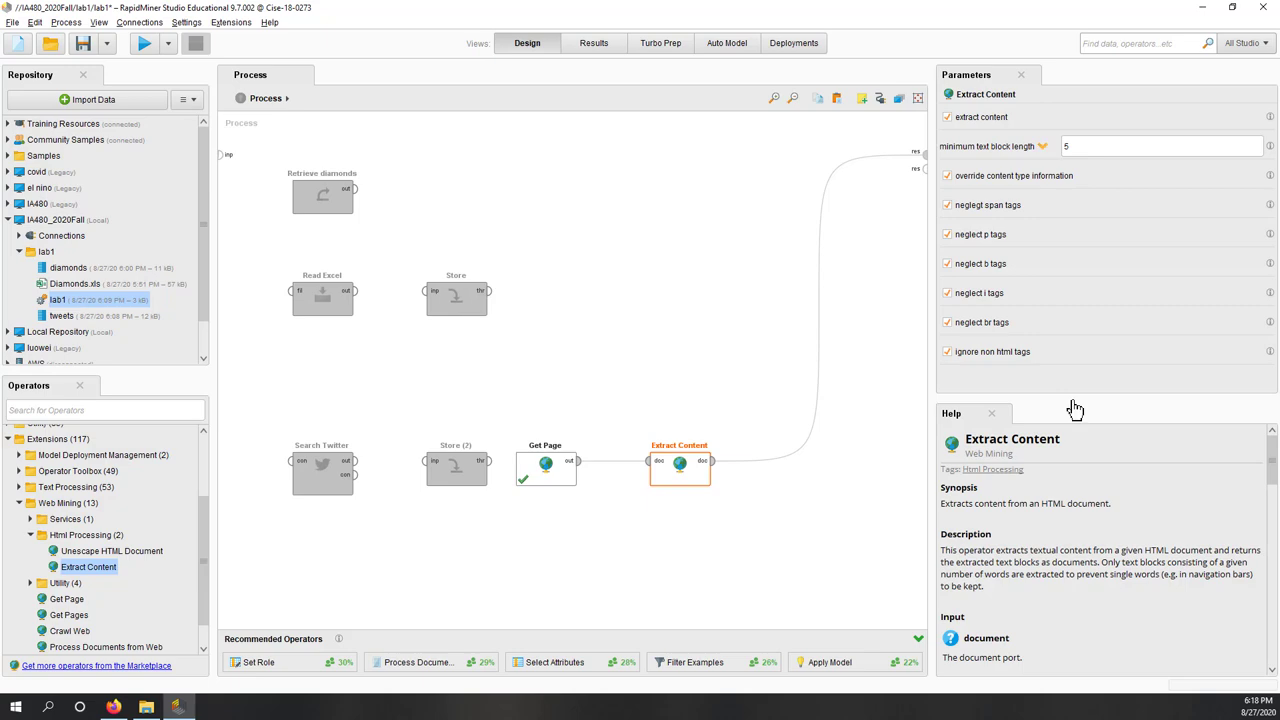
left_click(148, 44)
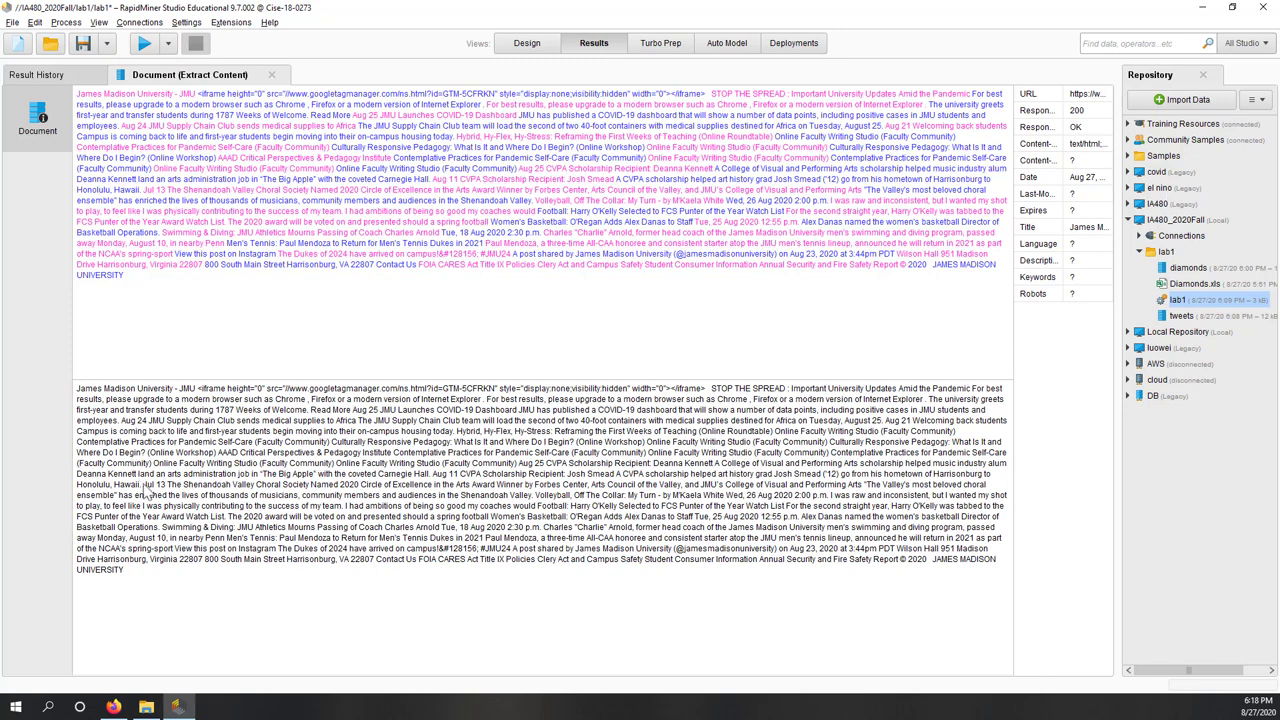
left_click_drag(185, 578, 93, 395)
left_click(262, 484)
left_click_drag(706, 390, 197, 397)
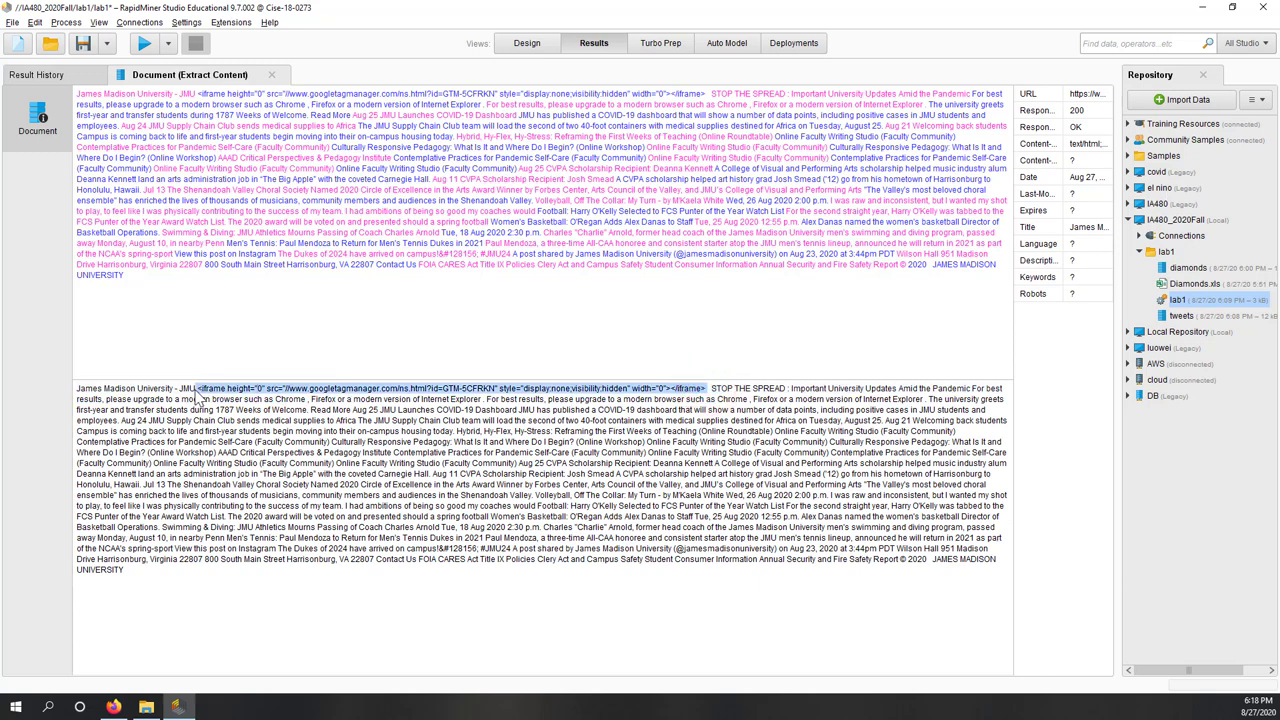
left_click(207, 457)
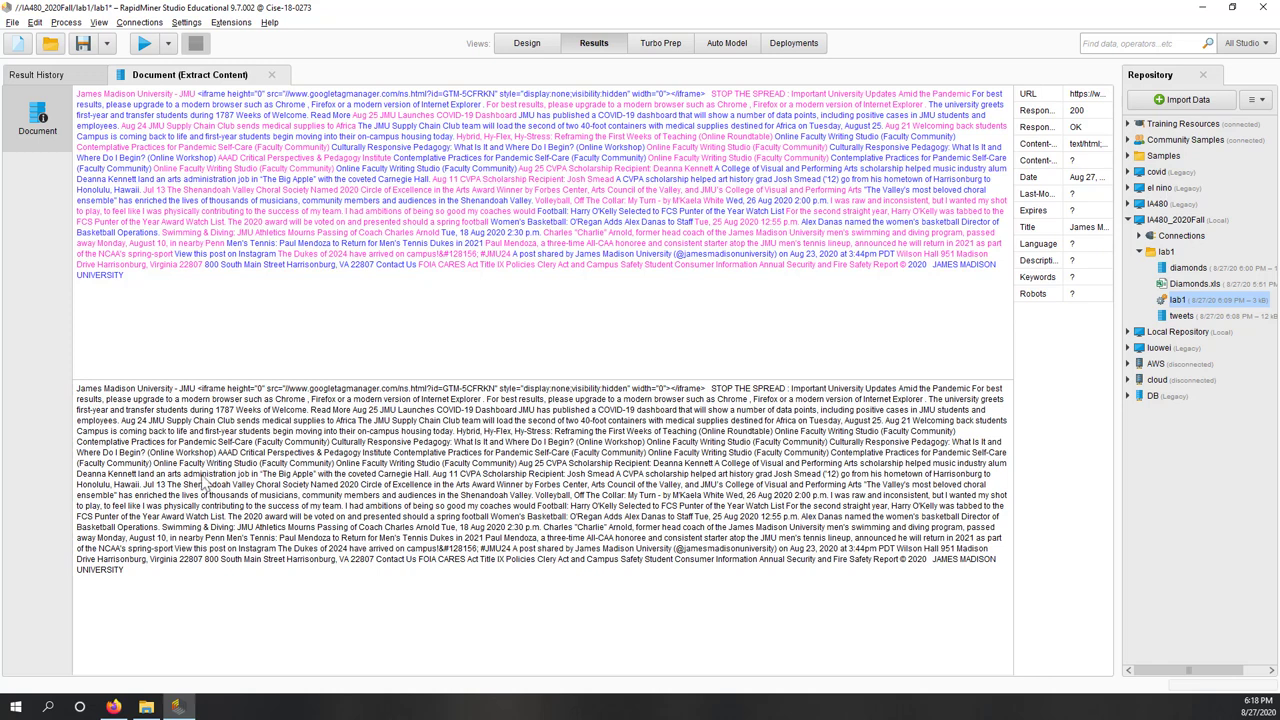
triple_click(178, 566)
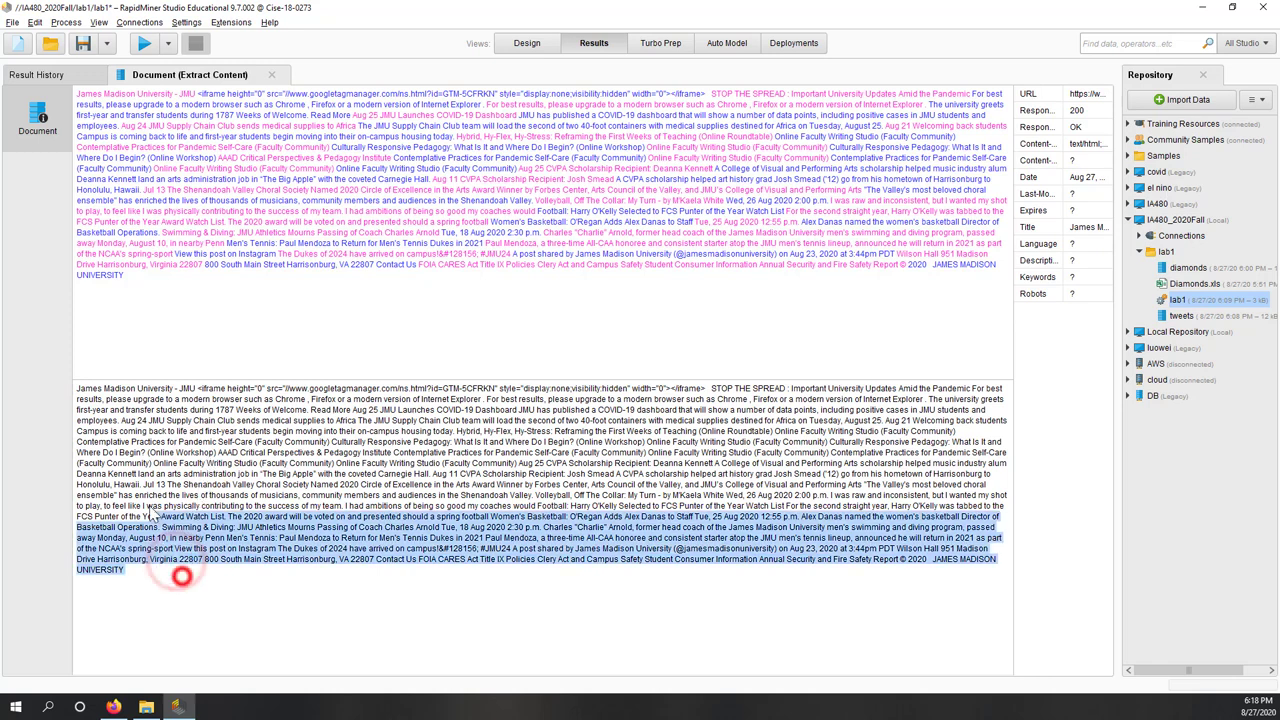
left_click(177, 252)
left_click_drag(158, 283, 95, 105)
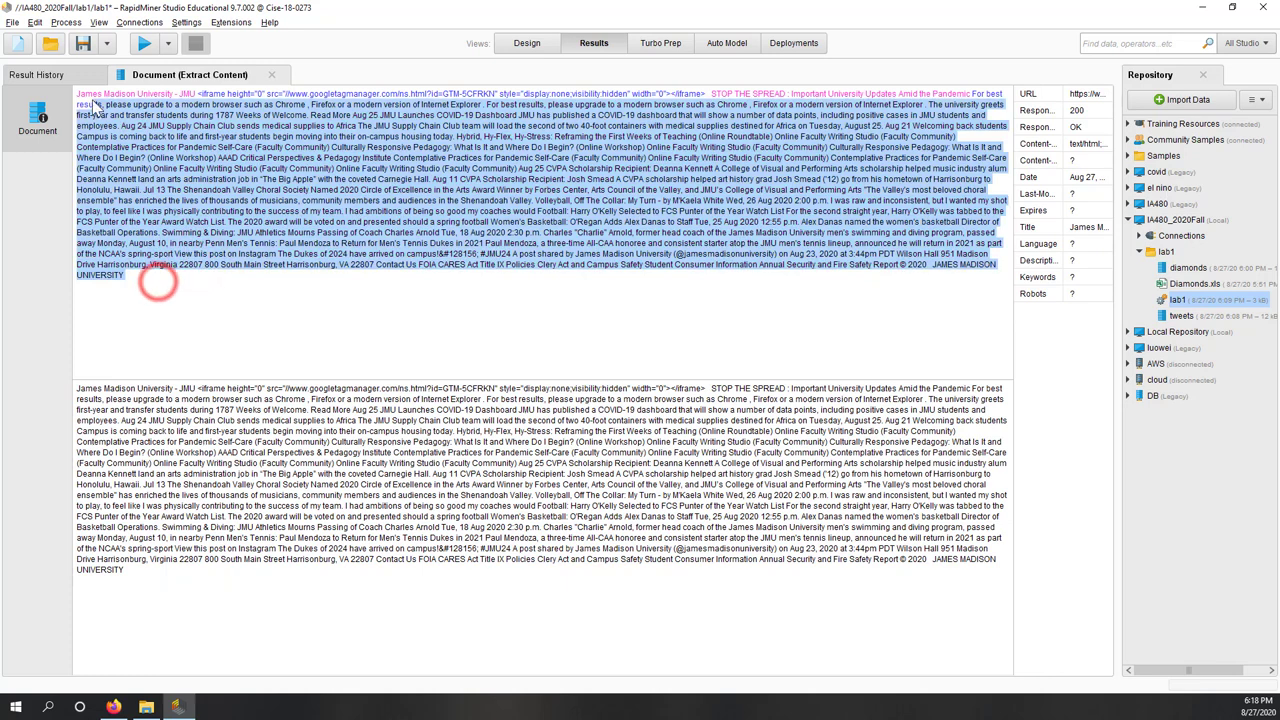
left_click(272, 158)
left_click_drag(470, 180, 533, 202)
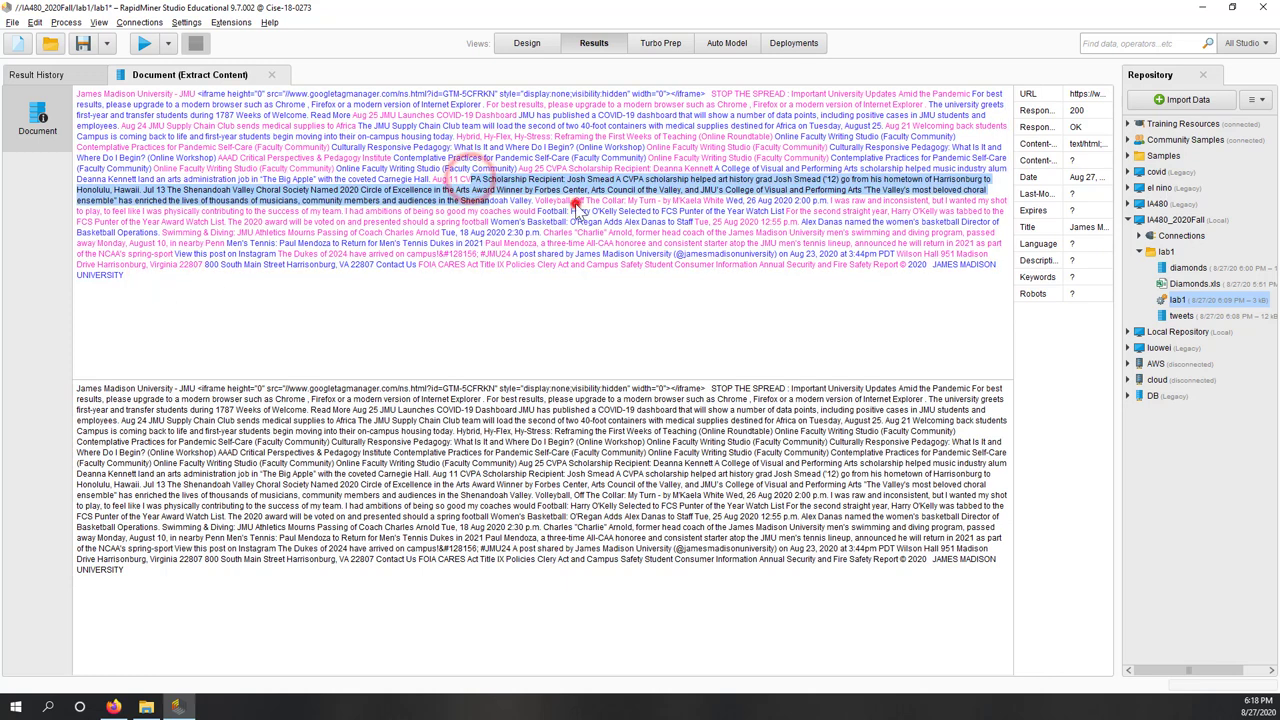
left_click(575, 204)
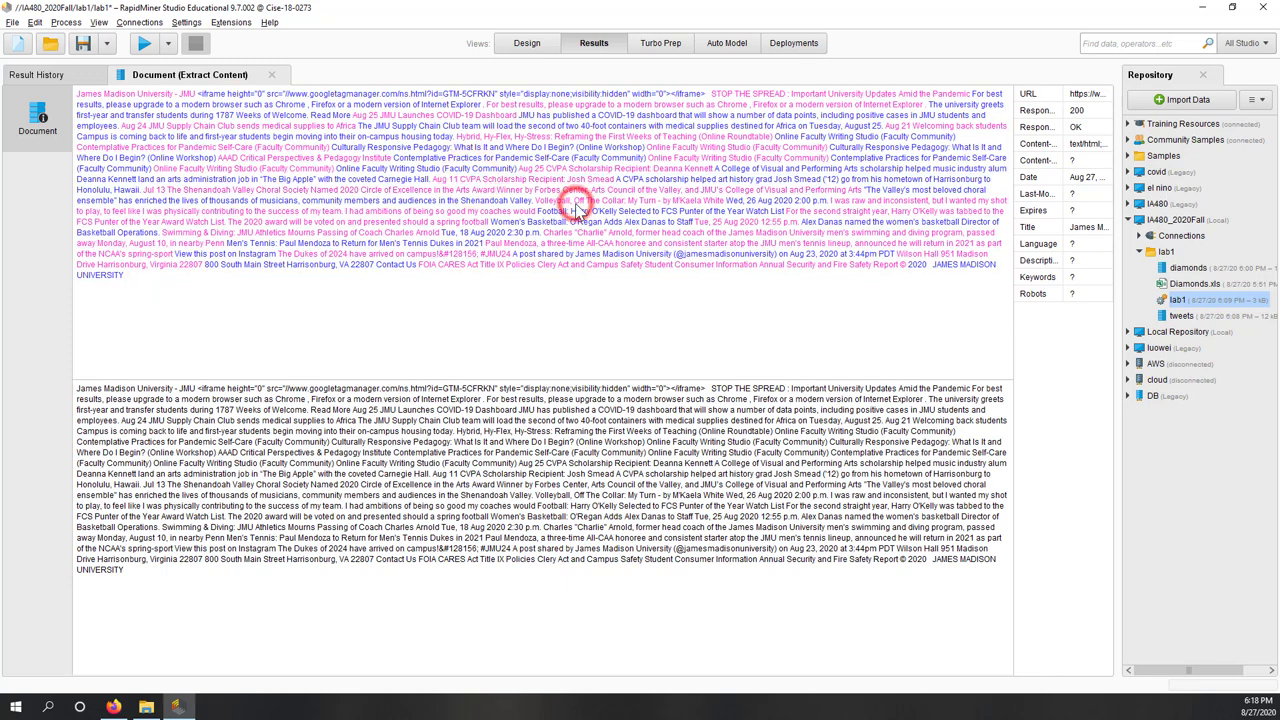
Return to the process design, search the operators for "save", and insert a Store operator between Extract Content and the process result port
left_click(541, 47)
left_click(545, 478)
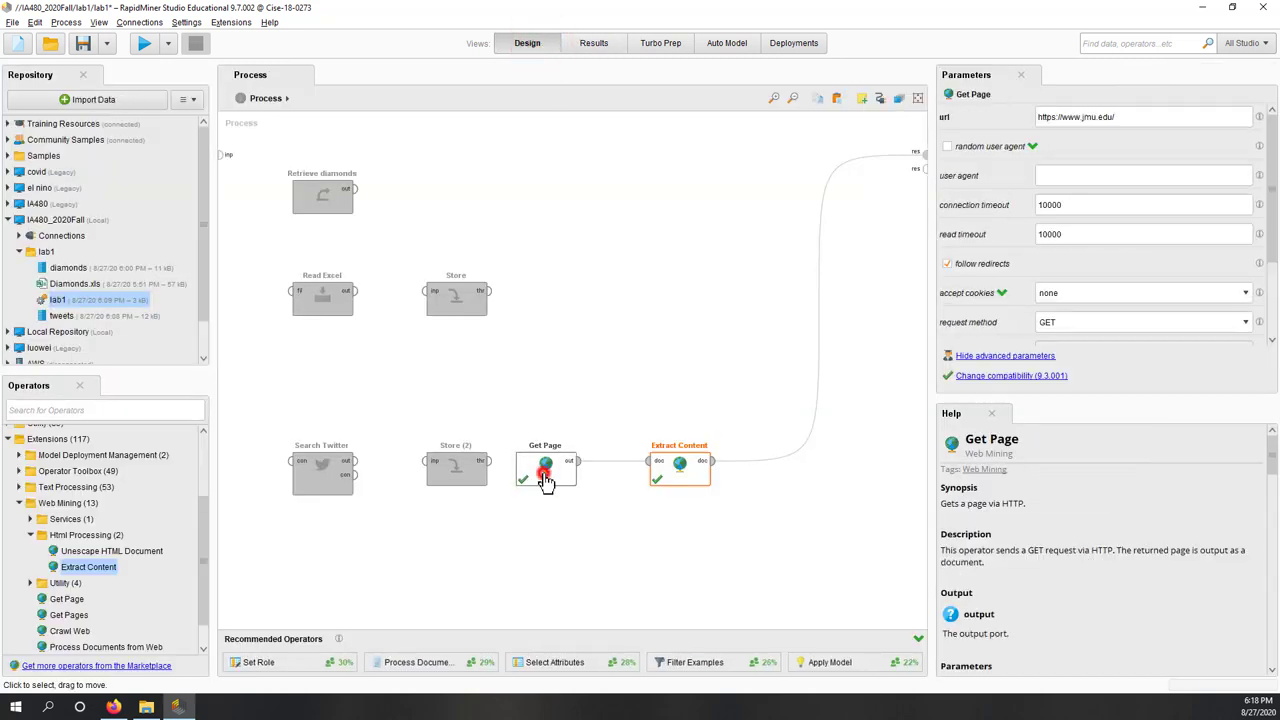
left_click(603, 330)
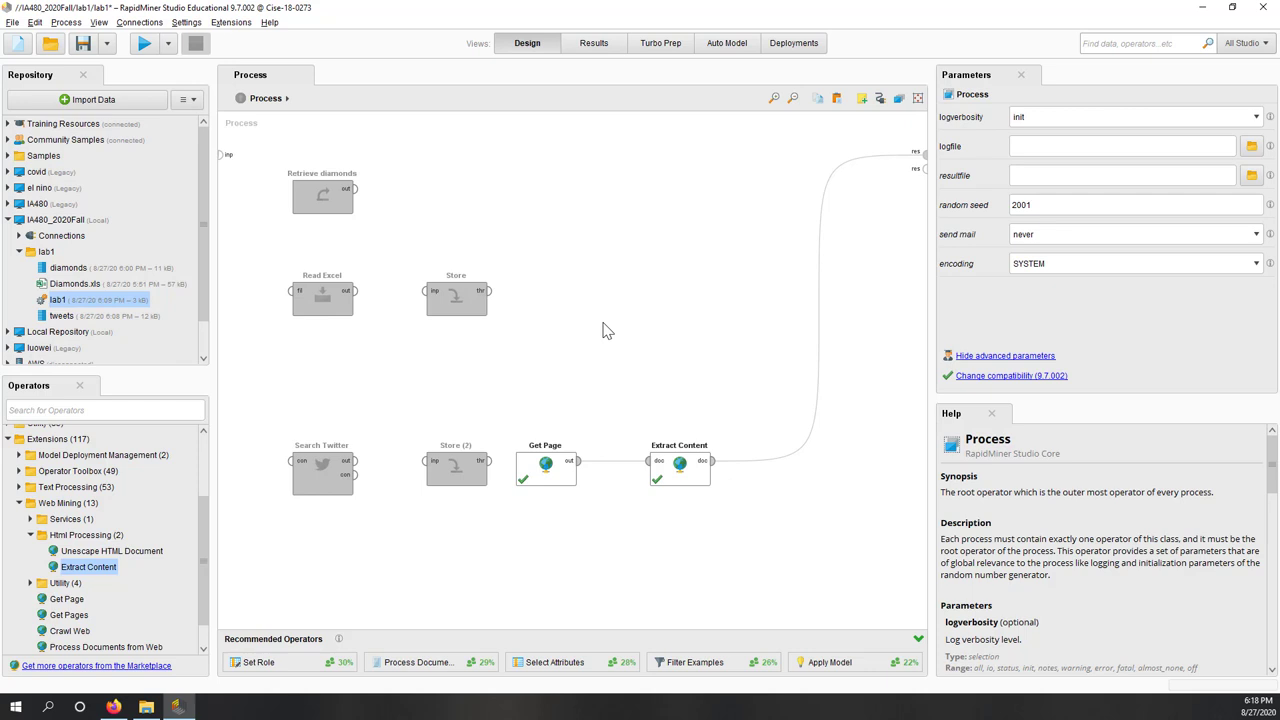
left_click(119, 413)
type("sav")
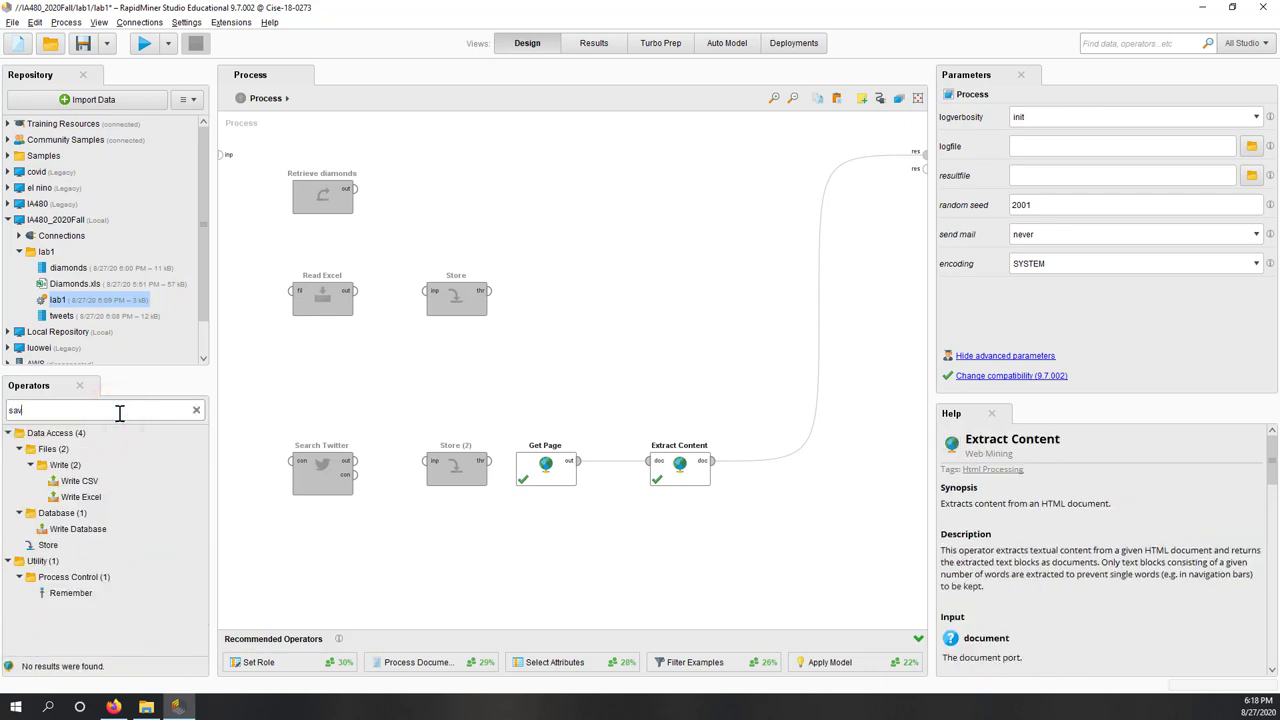
type("e")
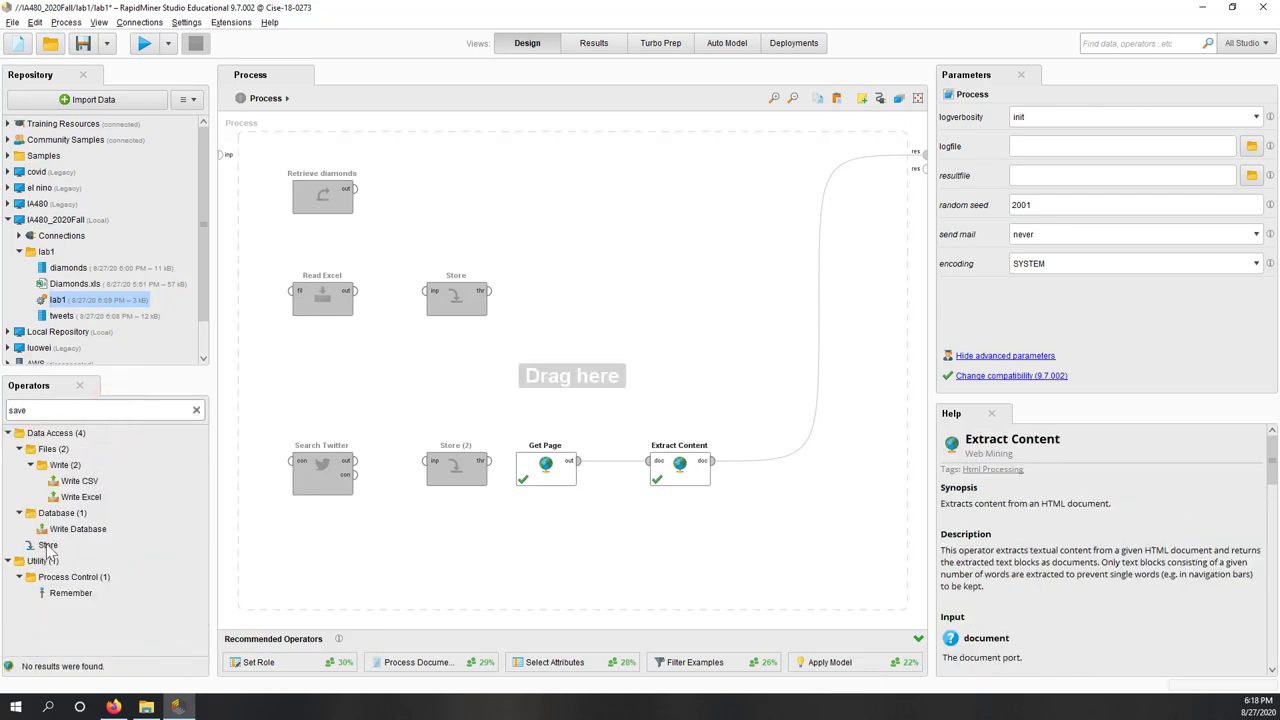
left_click_drag(48, 545, 760, 465)
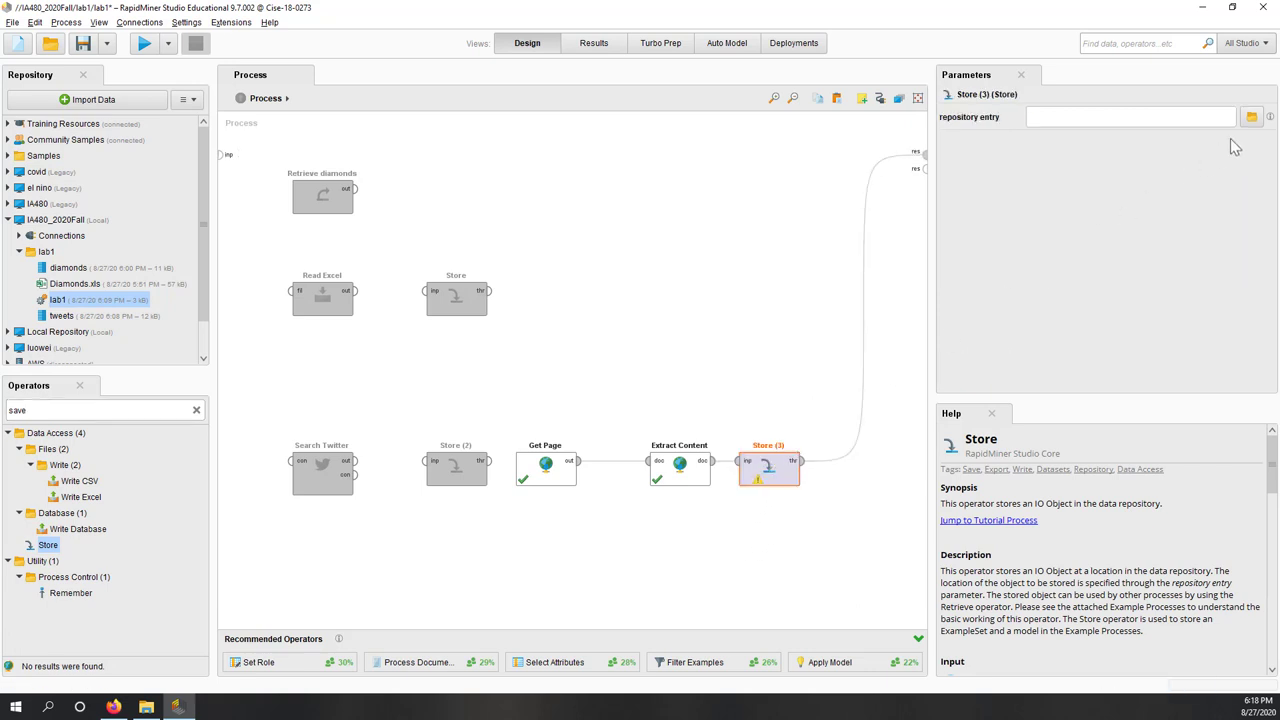
Set the repository entry of Store (3) to jmu_page in the lab1 folder of IA480_2020Fall
left_click(1254, 118)
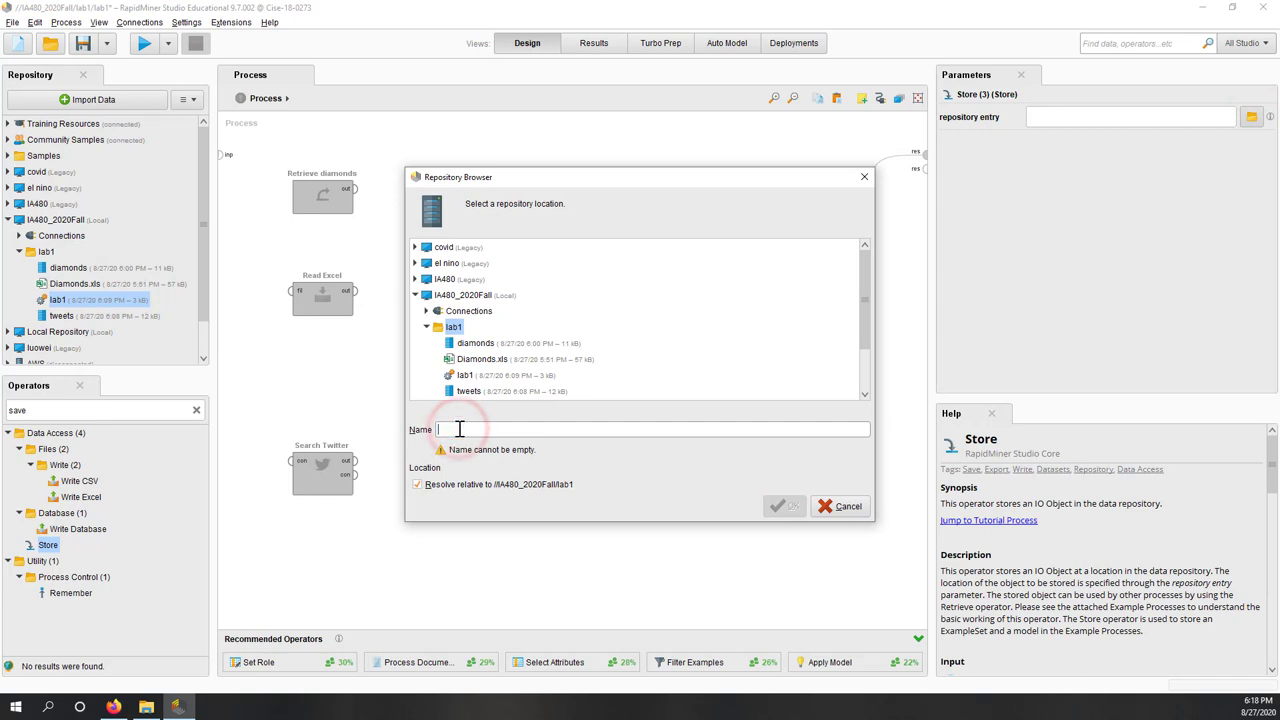
type("h")
key("BackSpace")
type("jmu_page")
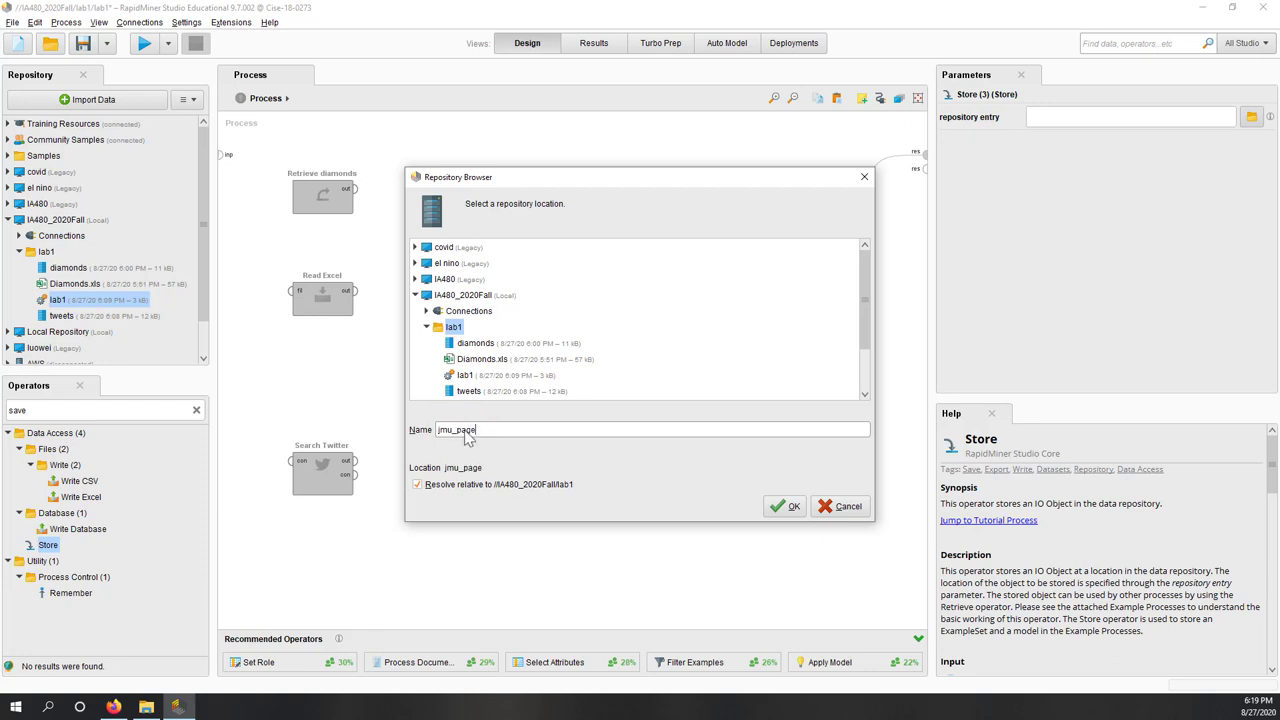
left_click(784, 506)
left_click(770, 568)
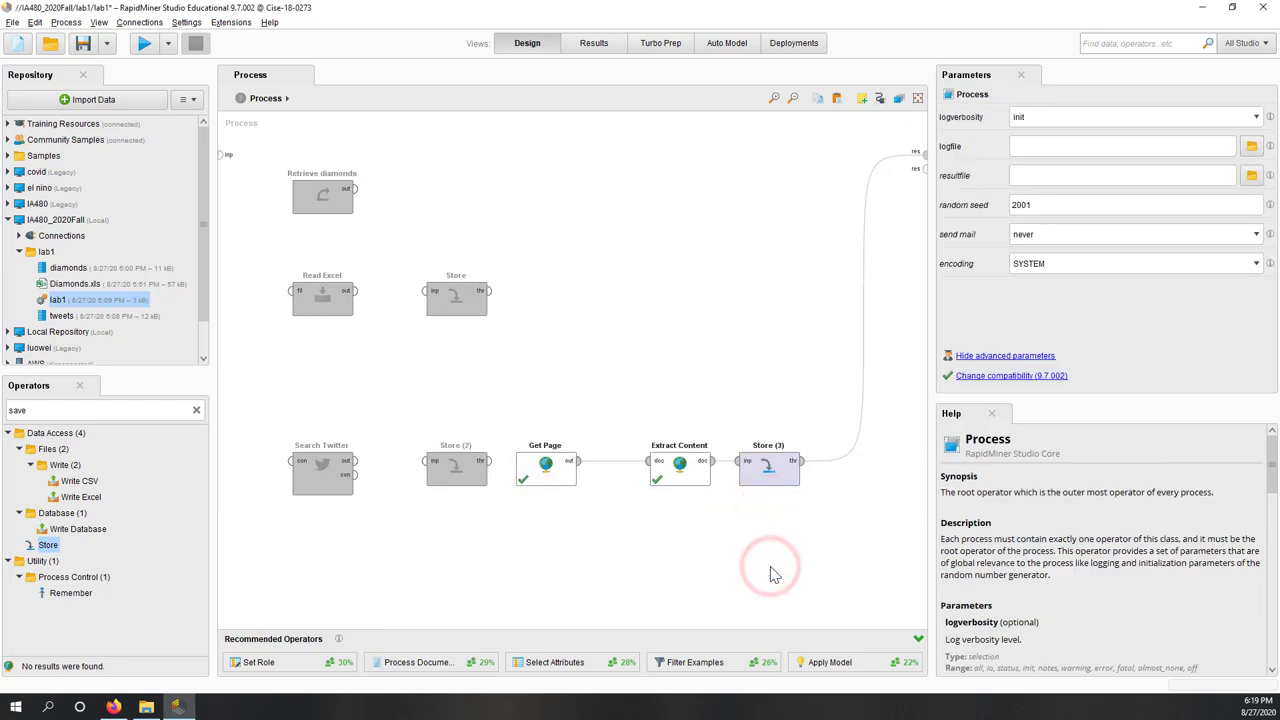
Disconnect Store (3) from the process result port and run the process to store the page as jmu_page in the repository
left_click(866, 310, "alt")
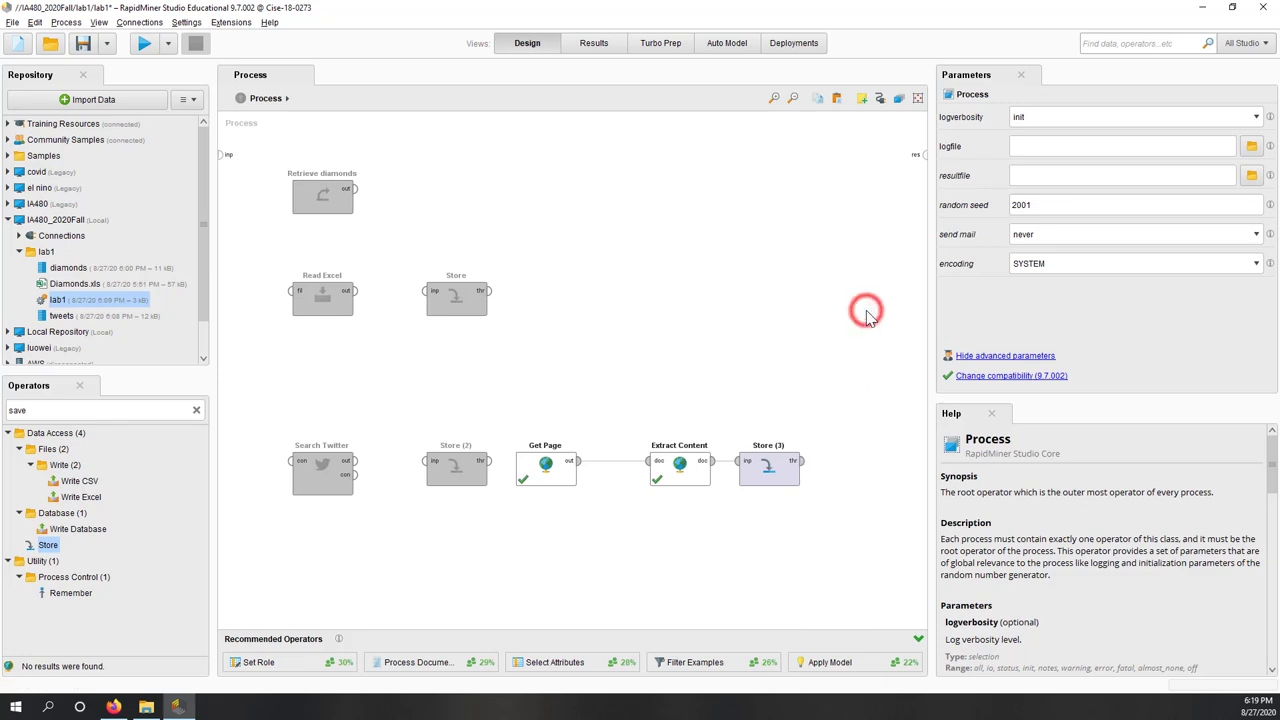
left_click(143, 45)
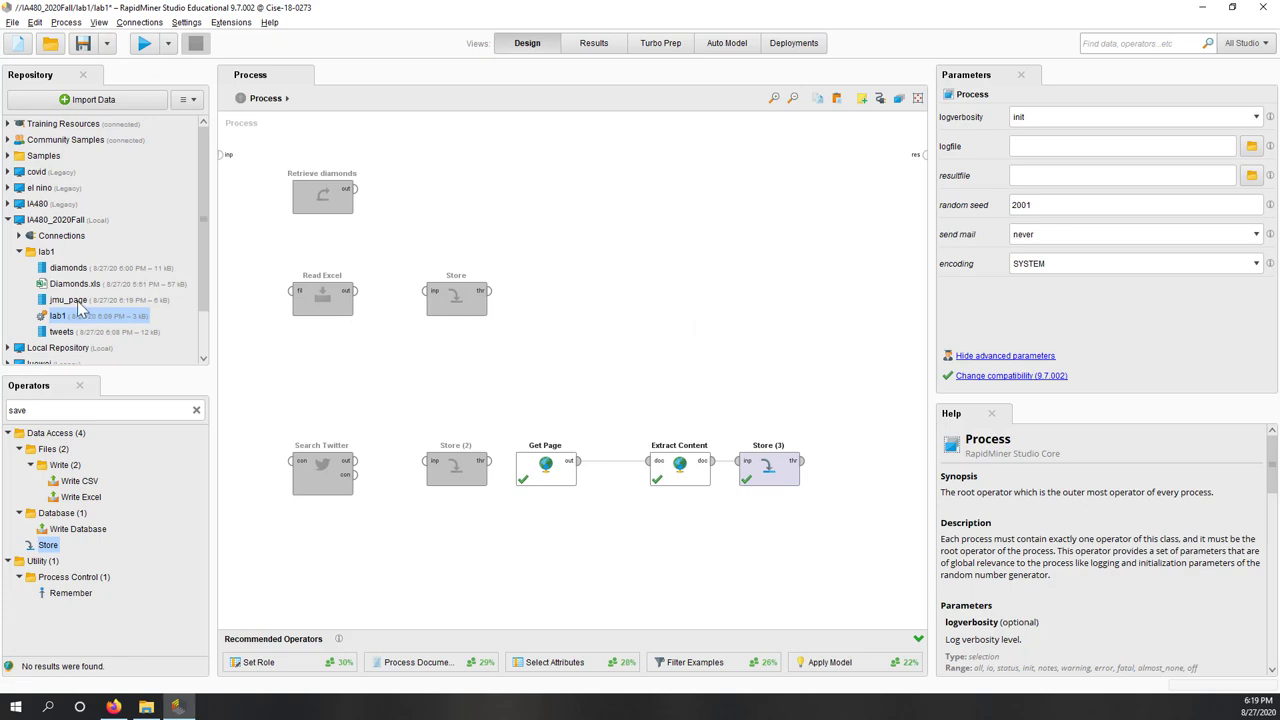
left_click(79, 302)
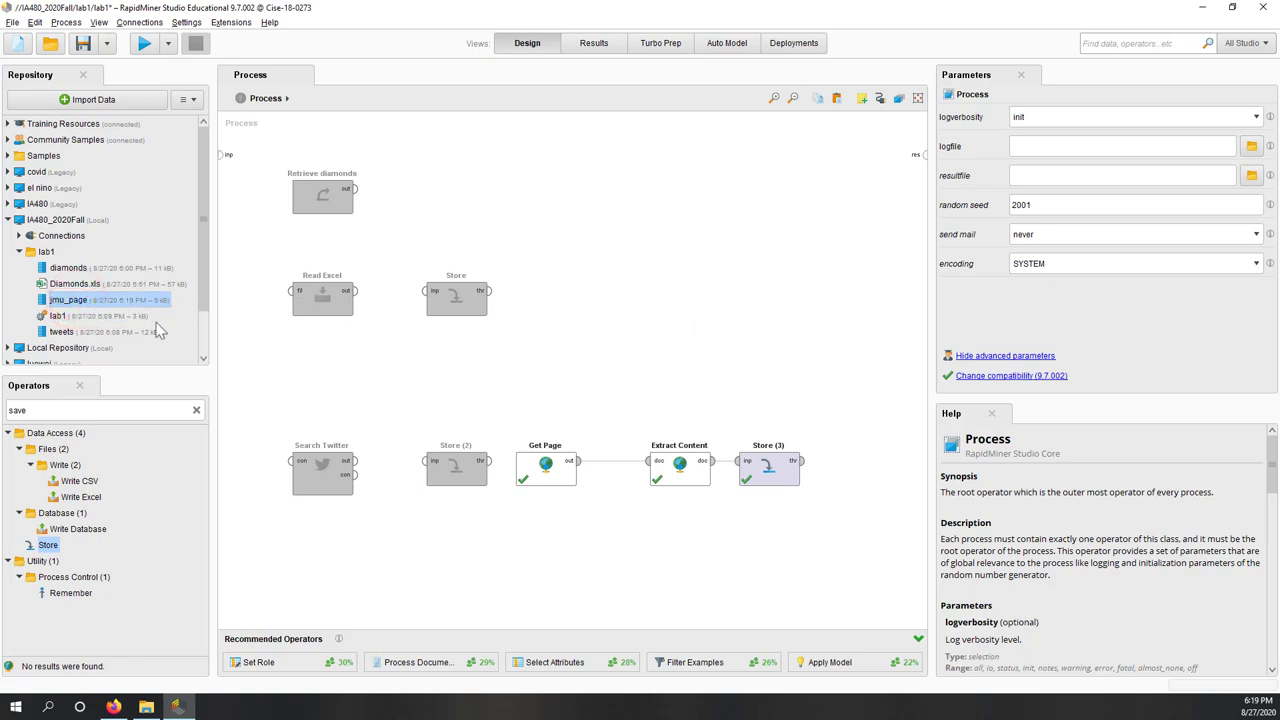
Disable the Get Page, Extract Content and Store (3) operators together
left_click_drag(514, 424, 805, 487)
right_click(766, 481)
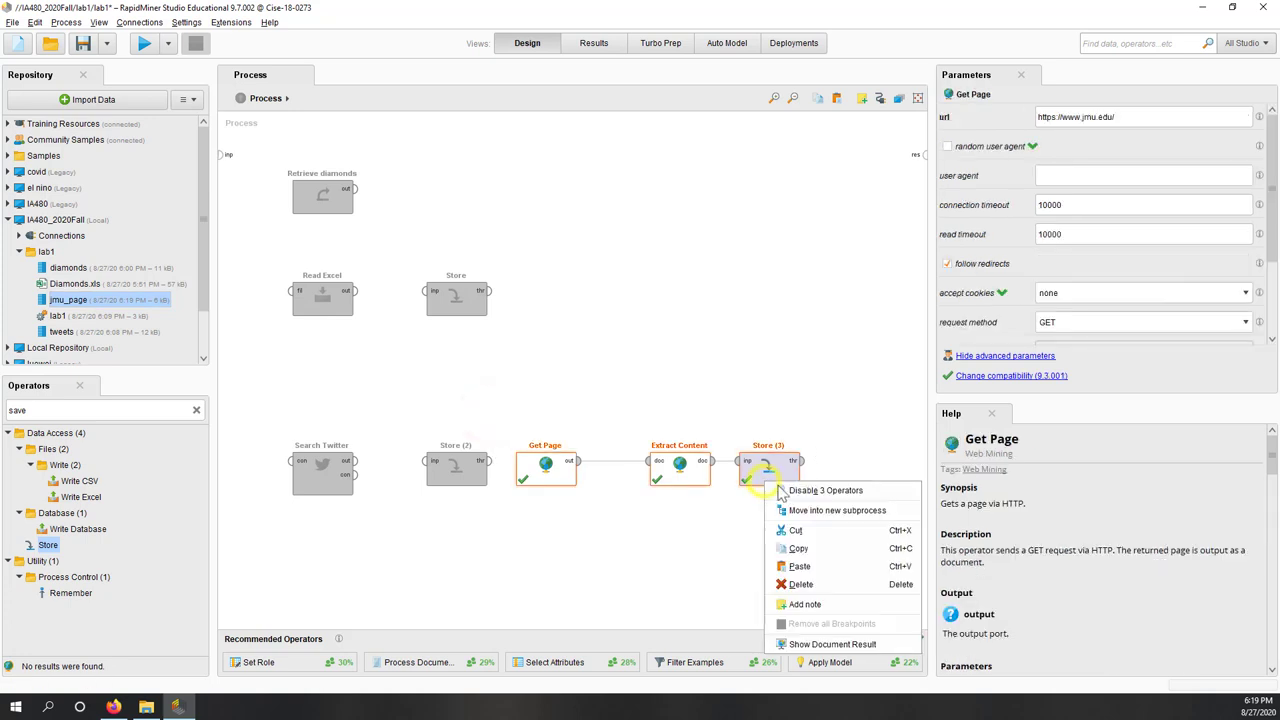
left_click(806, 491)
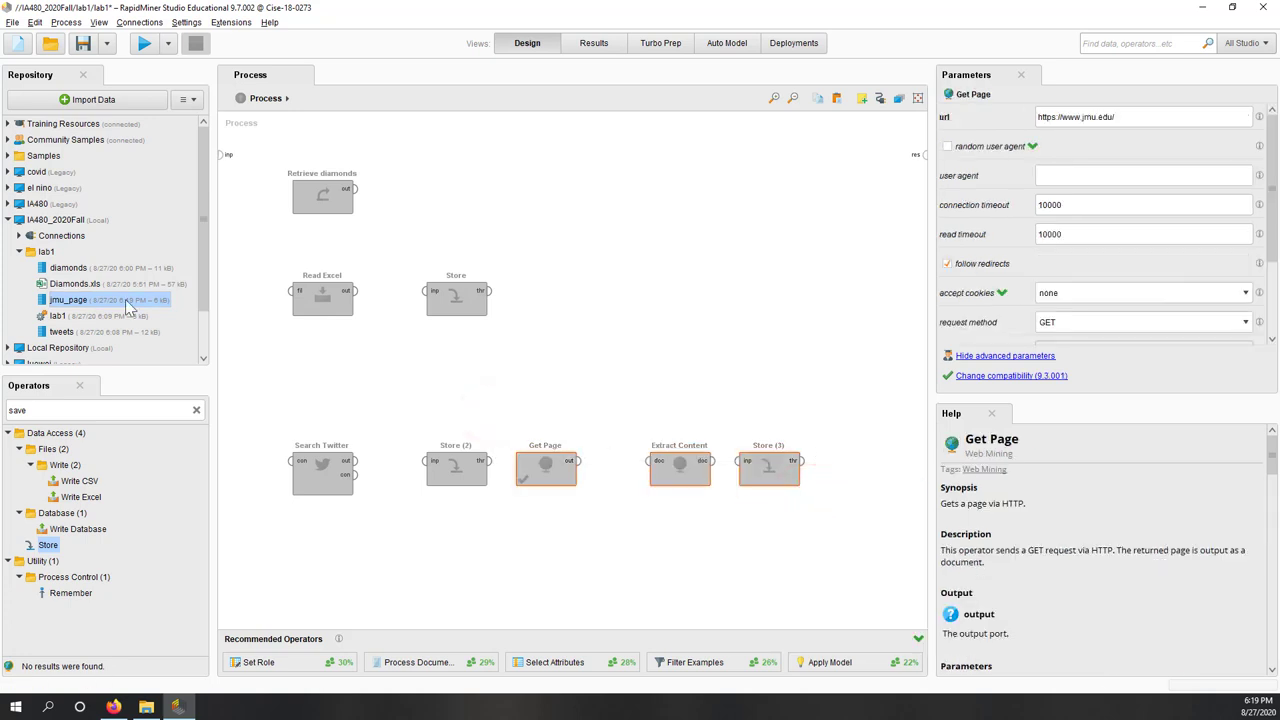
Add a Retrieve operator for the stored jmu_page above the disabled operators and connect its output to the process result port
left_click_drag(125, 300, 626, 238)
left_click(668, 222)
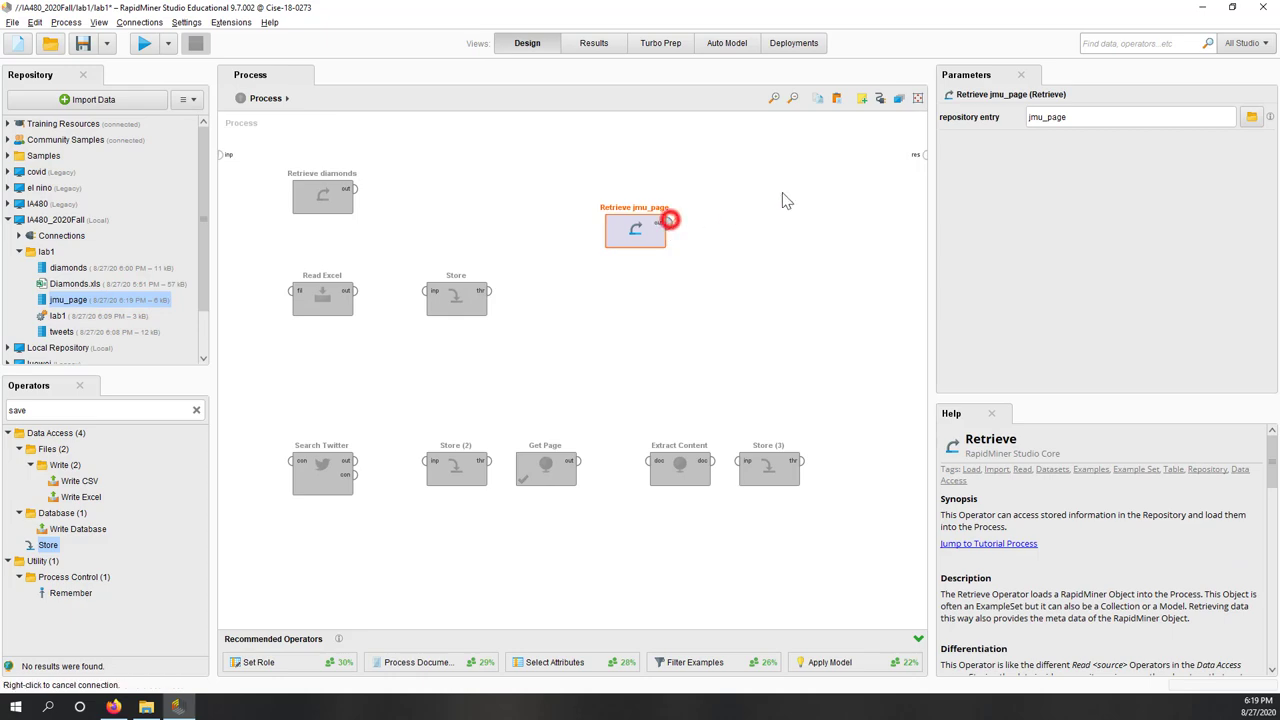
left_click(921, 158)
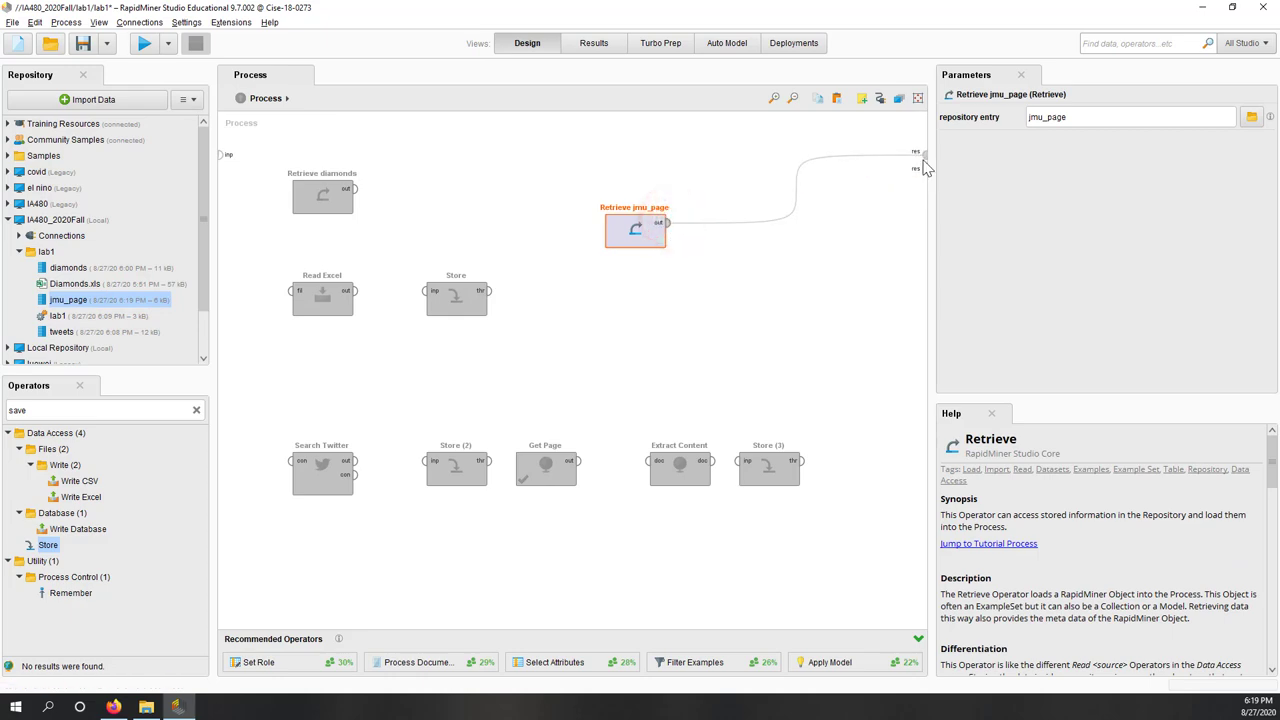
Run the process to view the retrieved jmu_page document, and return to the process design
left_click(143, 46)
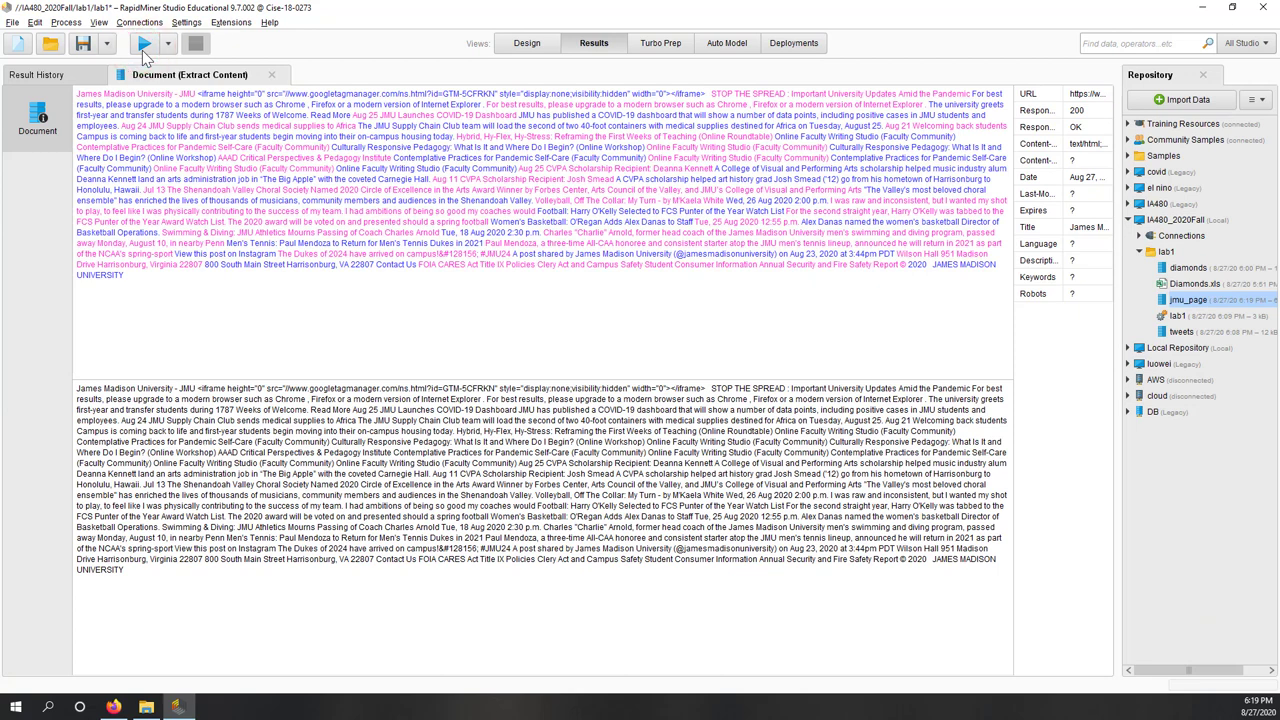
left_click(522, 44)
left_click(729, 360)
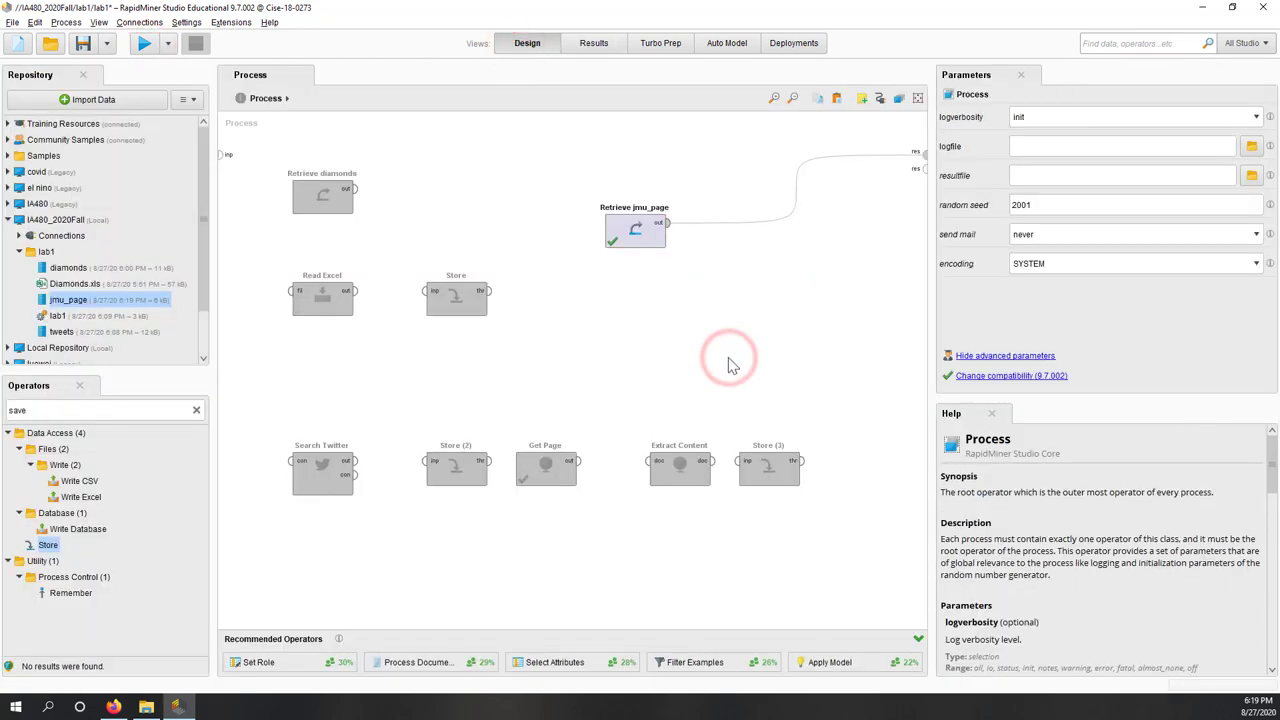